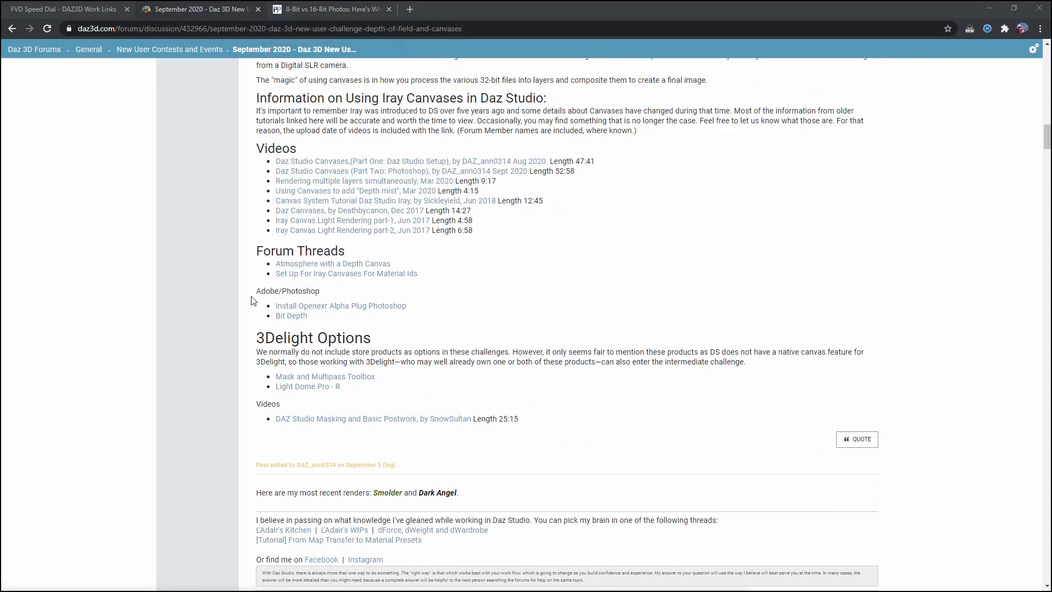
Read the PetaPixel article on 8-bit versus 16-bit photos, including its JPEG and RAW banding comparison.
{"action": "left_click", "coordinate": [318, 10]}
{"action": "scroll", "coordinate": [328, 132], "scroll_direction": "up", "scroll_amount": 1}
{"action": "scroll", "coordinate": [329, 143], "scroll_direction": "up", "scroll_amount": 1}
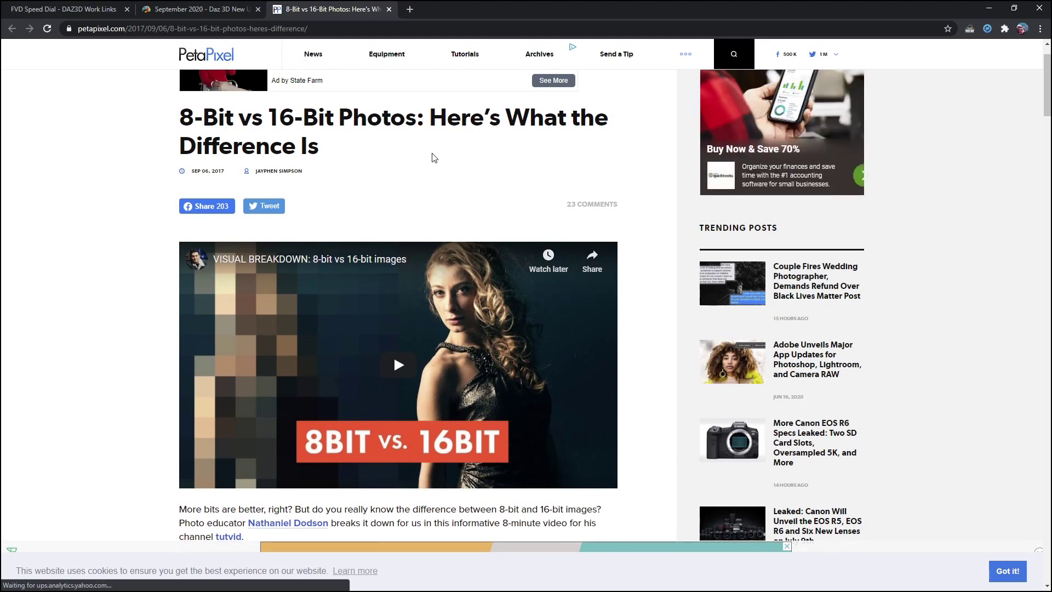
{"action": "scroll", "coordinate": [378, 161], "scroll_direction": "down", "scroll_amount": 2}
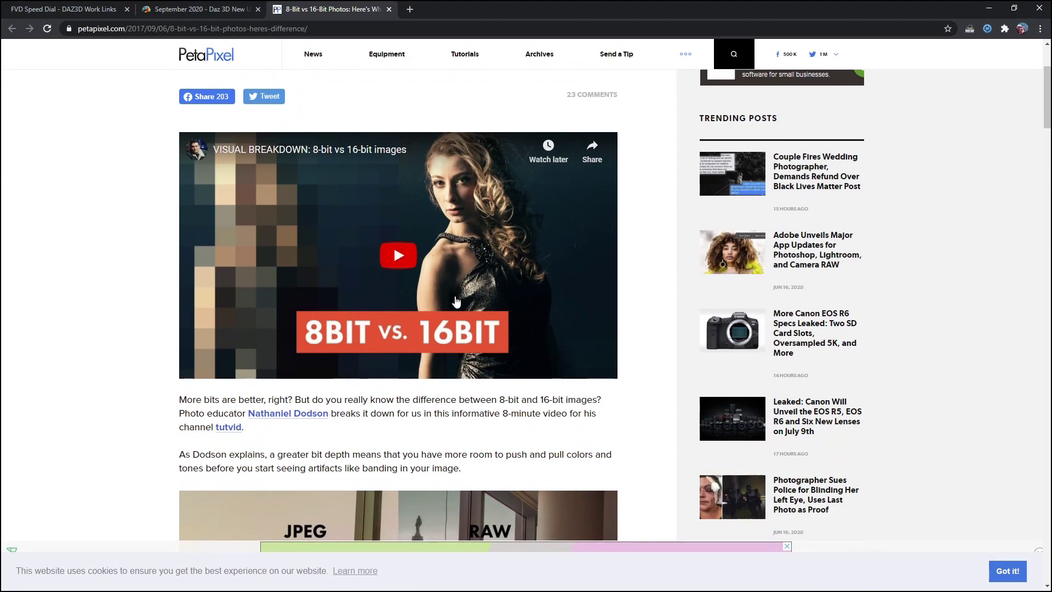
{"action": "scroll", "coordinate": [450, 305], "scroll_direction": "down", "scroll_amount": 2}
{"action": "scroll", "coordinate": [449, 306], "scroll_direction": "down", "scroll_amount": 3}
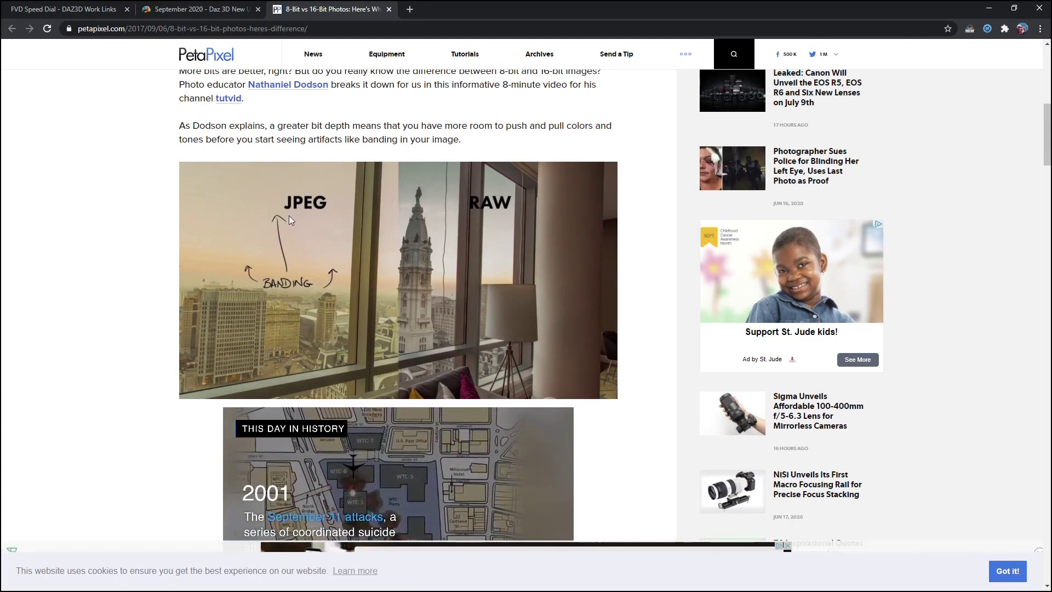
{"action": "scroll", "coordinate": [385, 248], "scroll_direction": "up", "scroll_amount": 6}
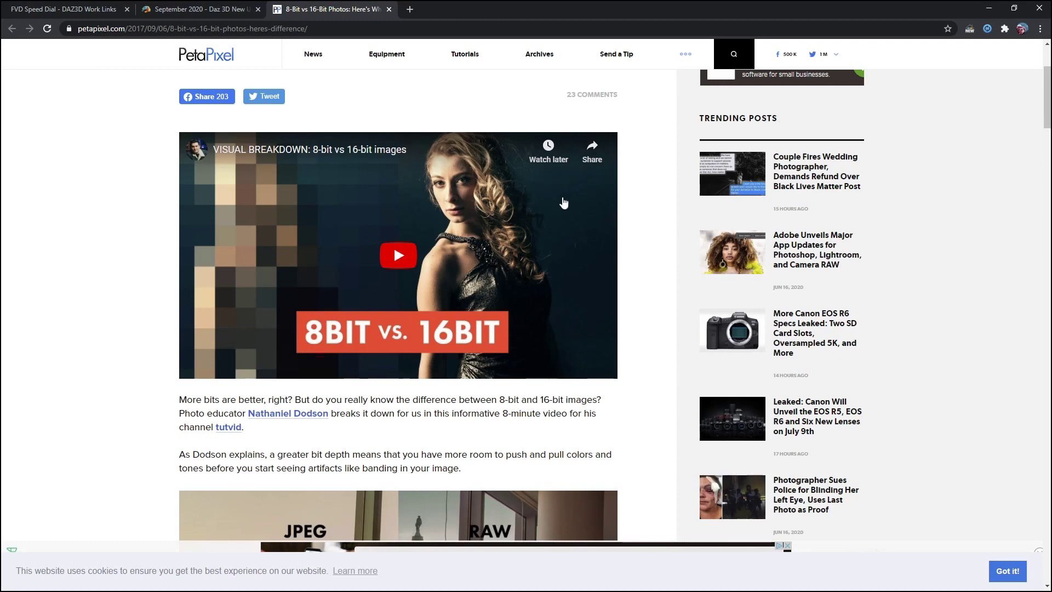
Switch to GIMP and open the image 01Tutorial-Full Scene-Beauty.exr.
{"action": "left_click", "coordinate": [991, 12]}
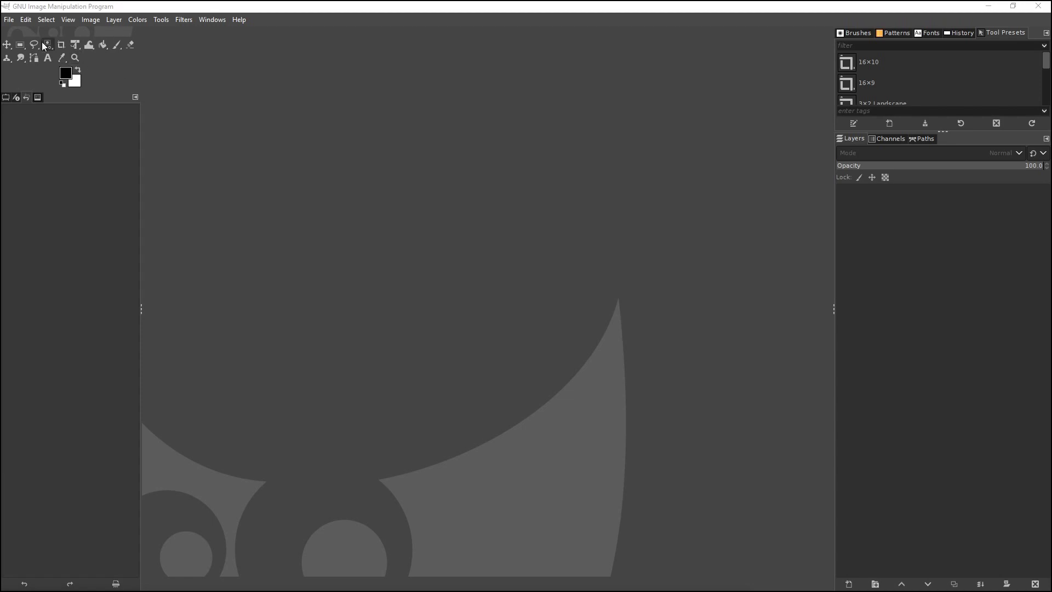
{"action": "left_click", "coordinate": [8, 22]}
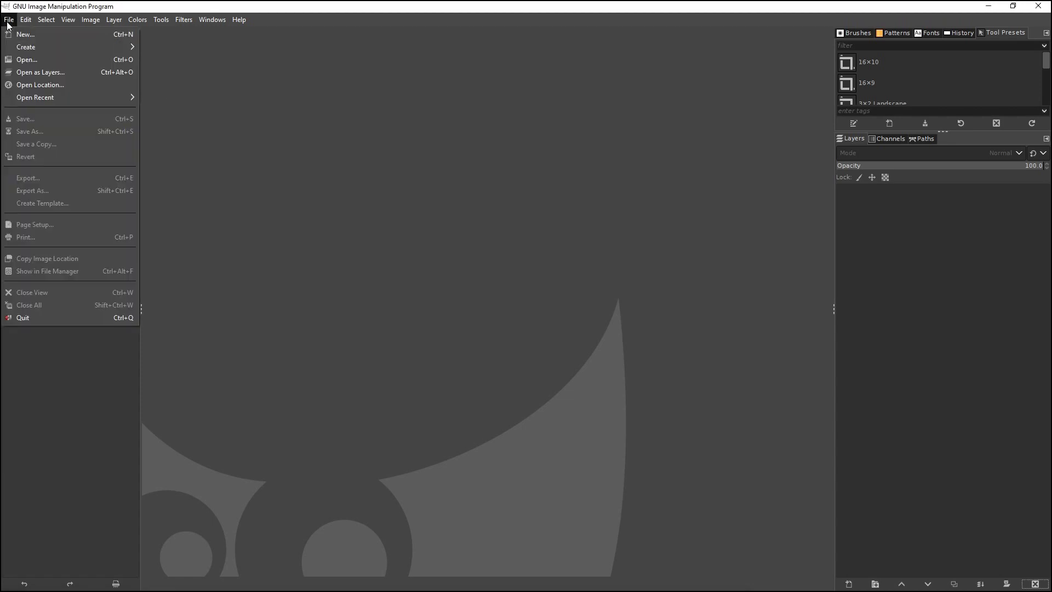
{"action": "left_click", "coordinate": [41, 60]}
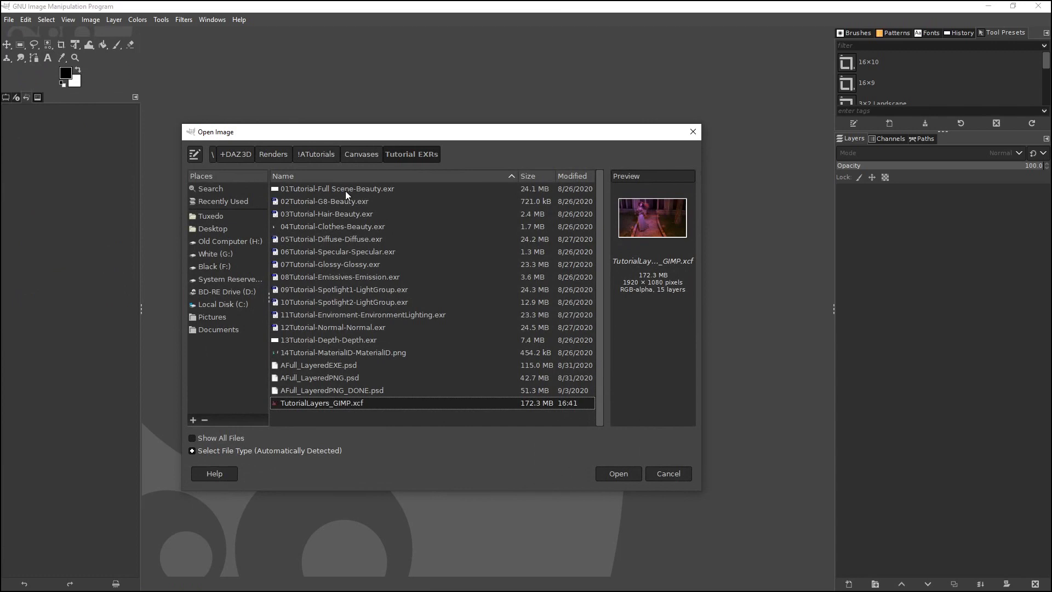
{"action": "double_click", "coordinate": [346, 190]}
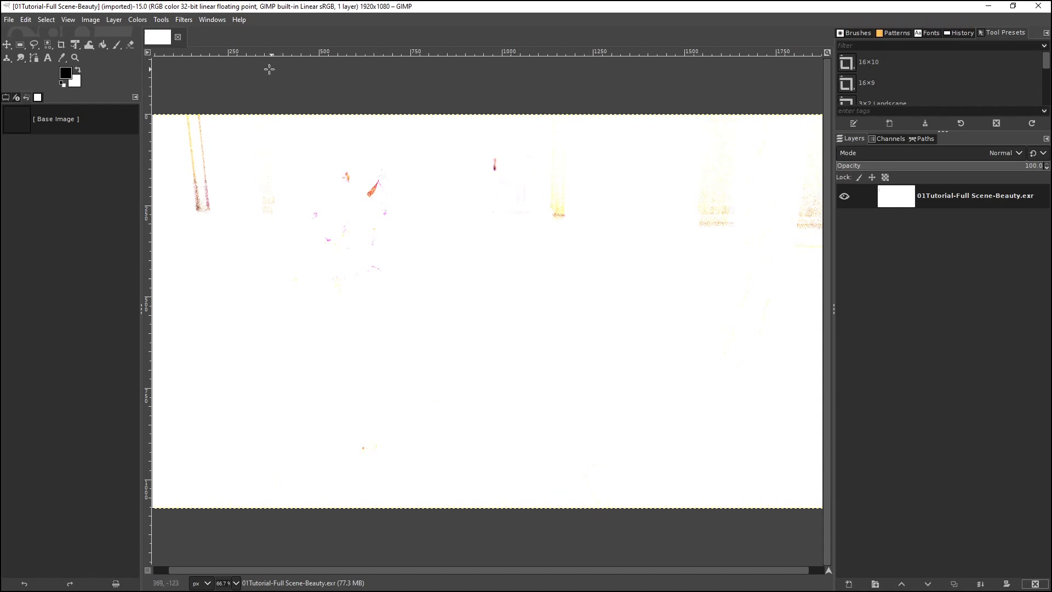
Start an Exposure adjustment on the Full Scene-Beauty layer and set the exposure to -14.
{"action": "left_click", "coordinate": [133, 20]}
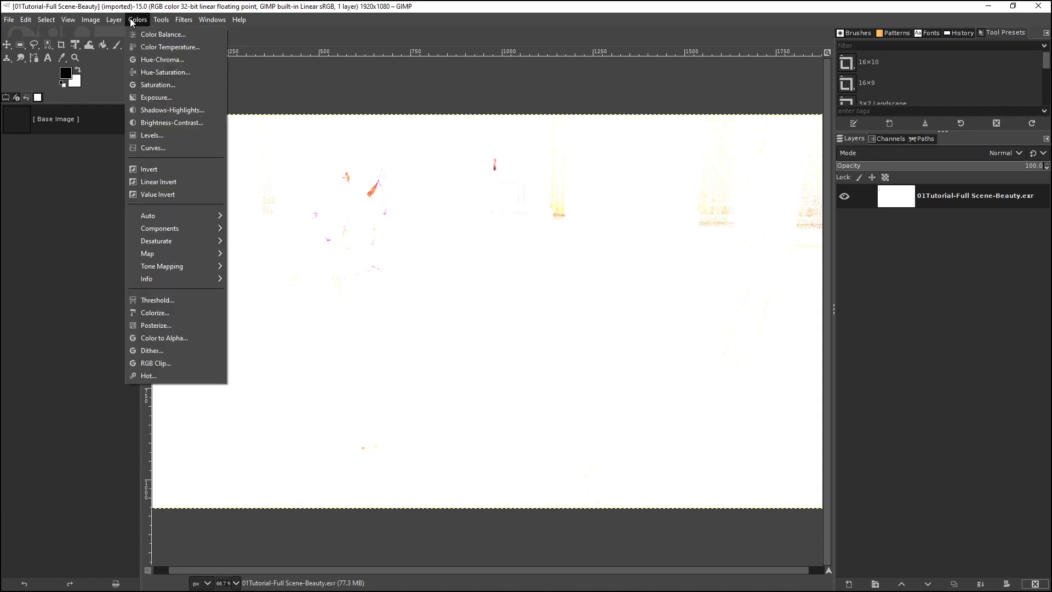
{"action": "left_click", "coordinate": [168, 98]}
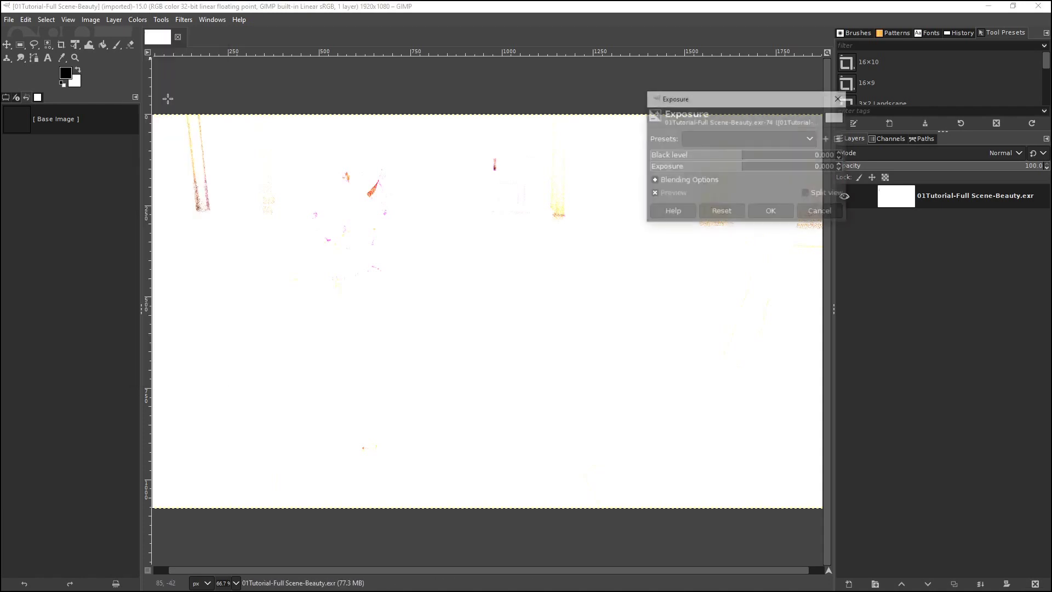
{"action": "left_click", "coordinate": [742, 167]}
{"action": "left_click_drag", "start_coordinate": [742, 167], "coordinate": [650, 161]}
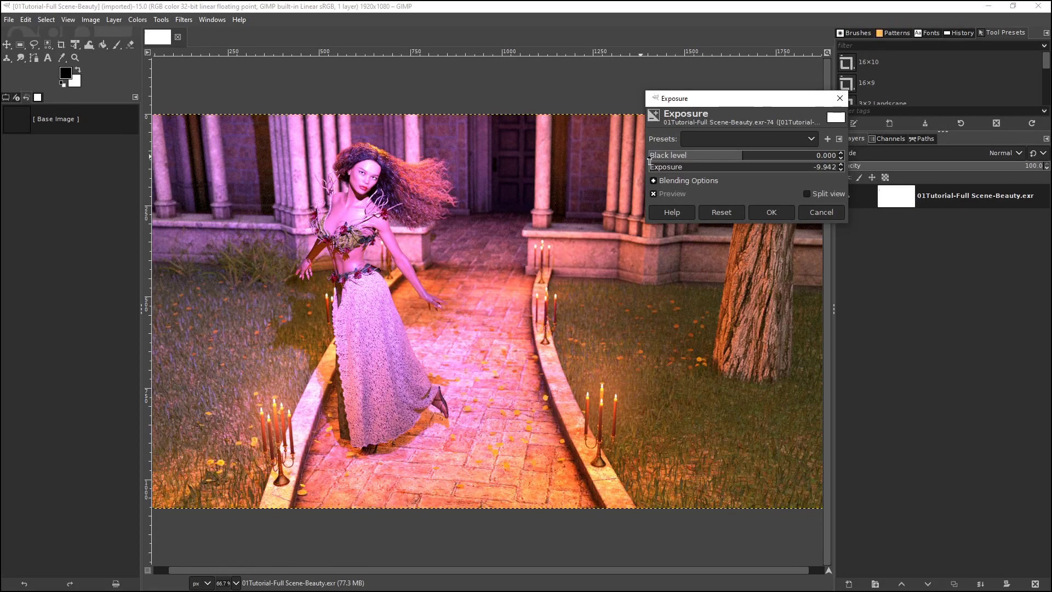
{"action": "left_click", "coordinate": [825, 167]}
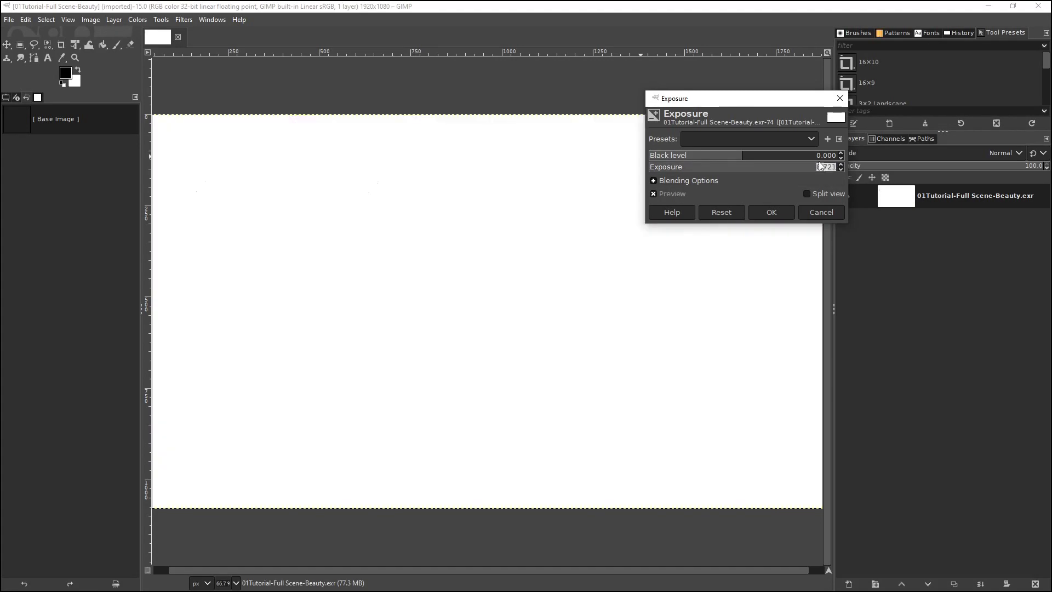
{"action": "type", "text": "-14"}
{"action": "key", "text": "Return"}
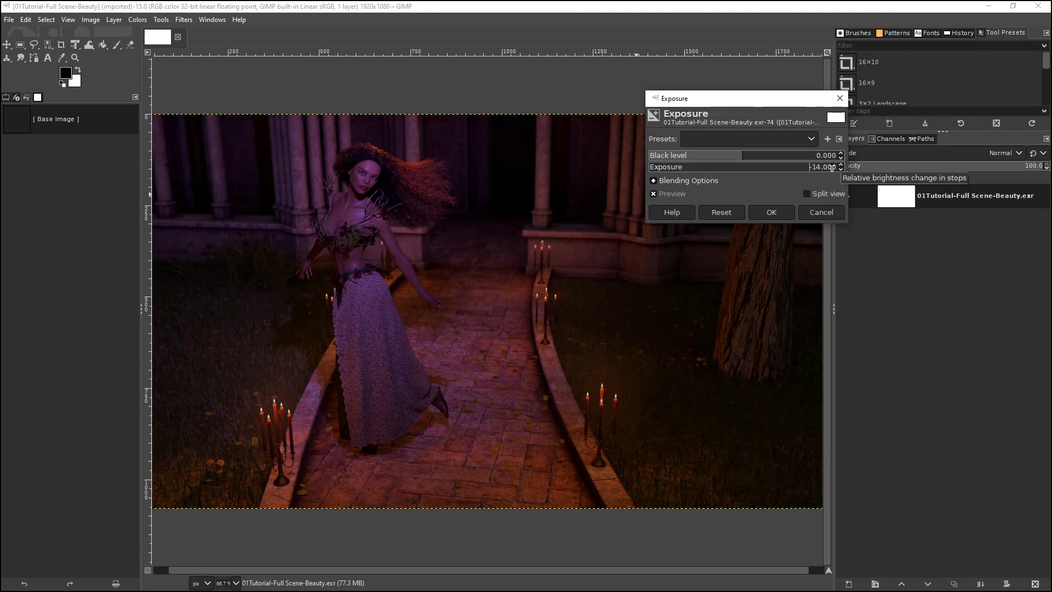
Save the current Exposure settings as a preset named "EXR Exposure -14".
{"action": "left_click", "coordinate": [827, 140]}
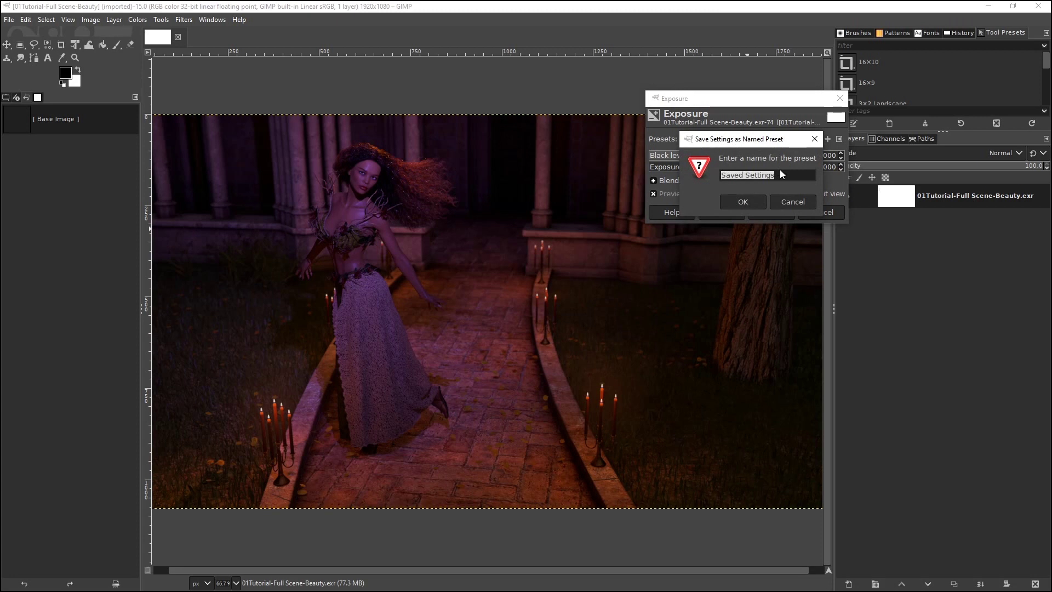
{"action": "type", "text": "EXR"}
{"action": "type", "text": "Exposure -14"}
{"action": "left_click", "coordinate": [743, 202]}
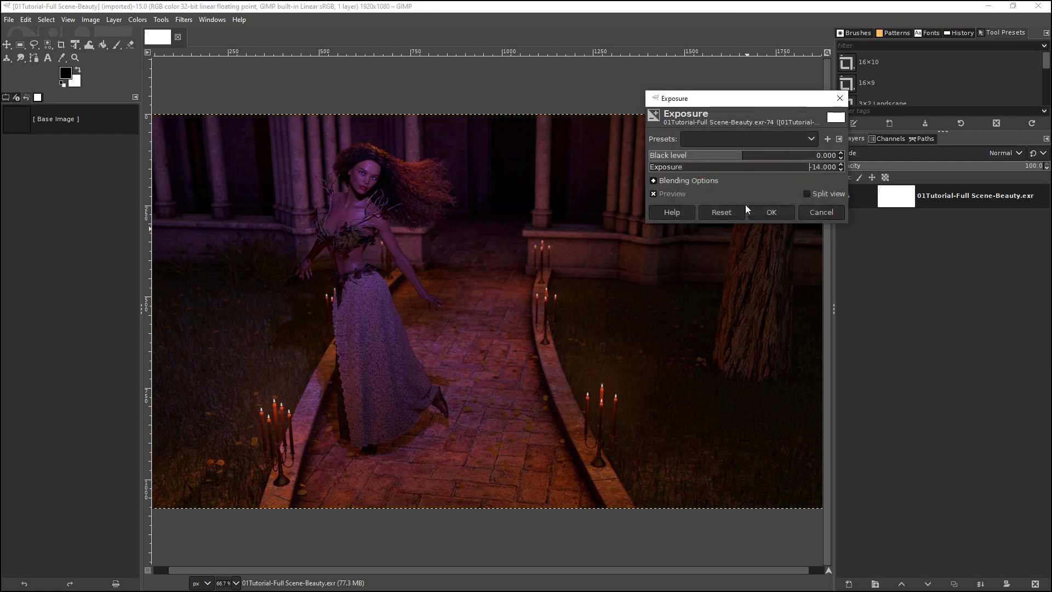
Delete the misspelled "EXR Exposer -14" preset from the saved Exposure presets.
{"action": "left_click", "coordinate": [764, 139]}
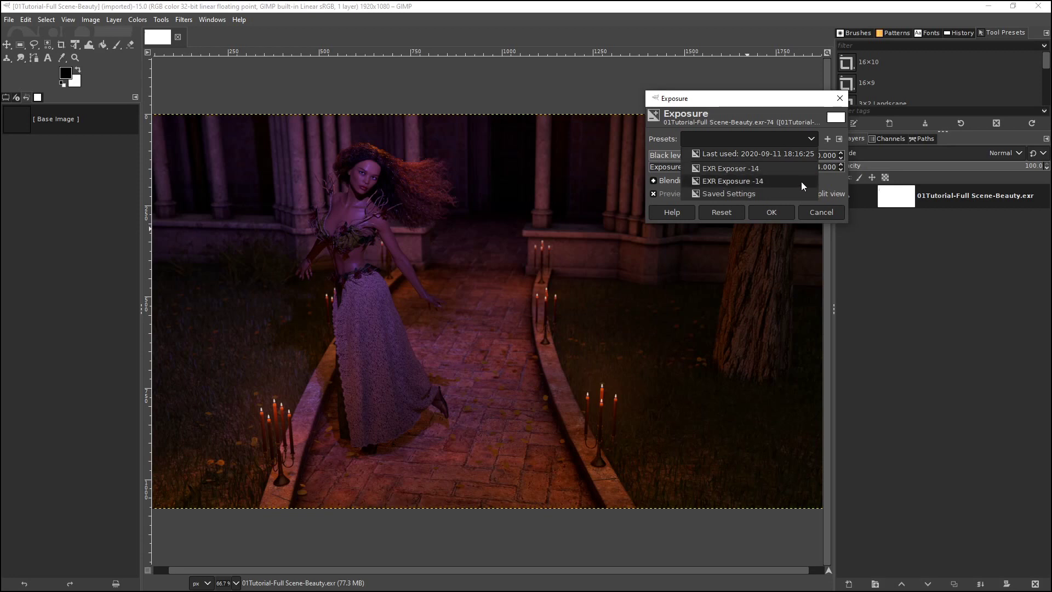
{"action": "left_click", "coordinate": [768, 173]}
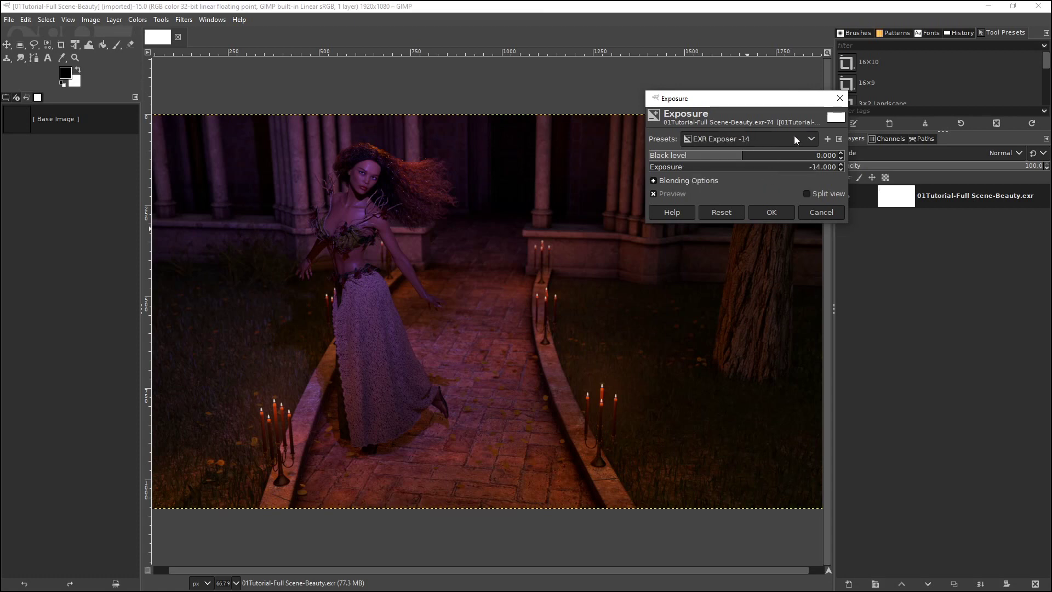
{"action": "left_click", "coordinate": [839, 140]}
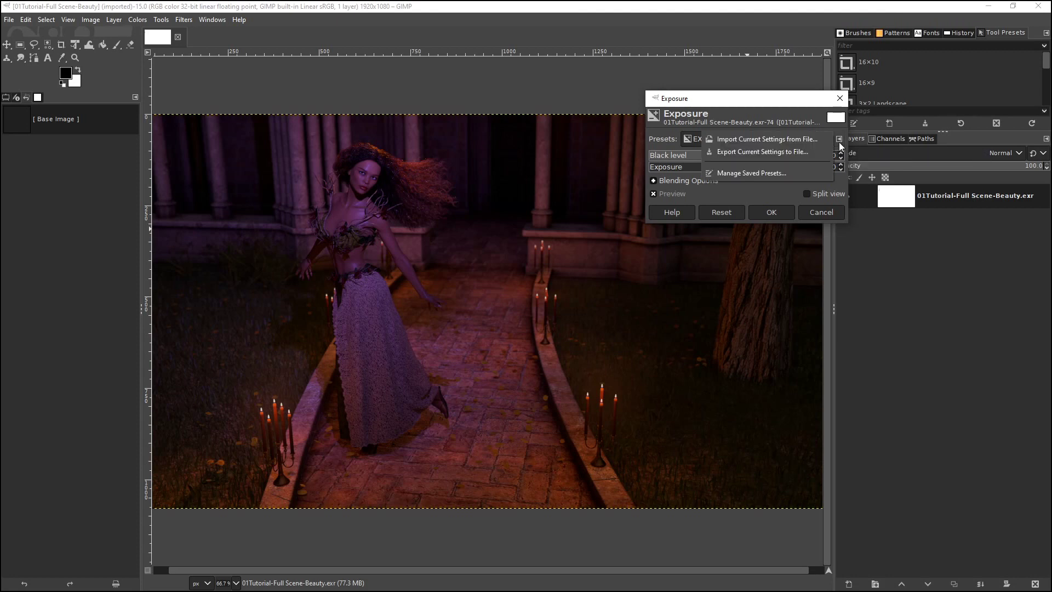
{"action": "left_click", "coordinate": [775, 173]}
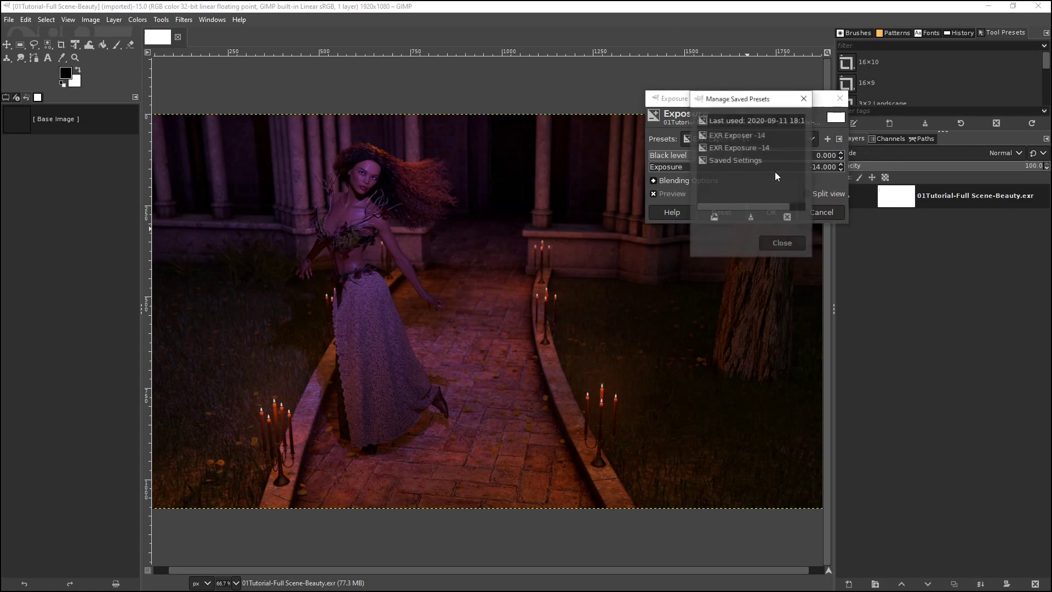
{"action": "left_click", "coordinate": [748, 138]}
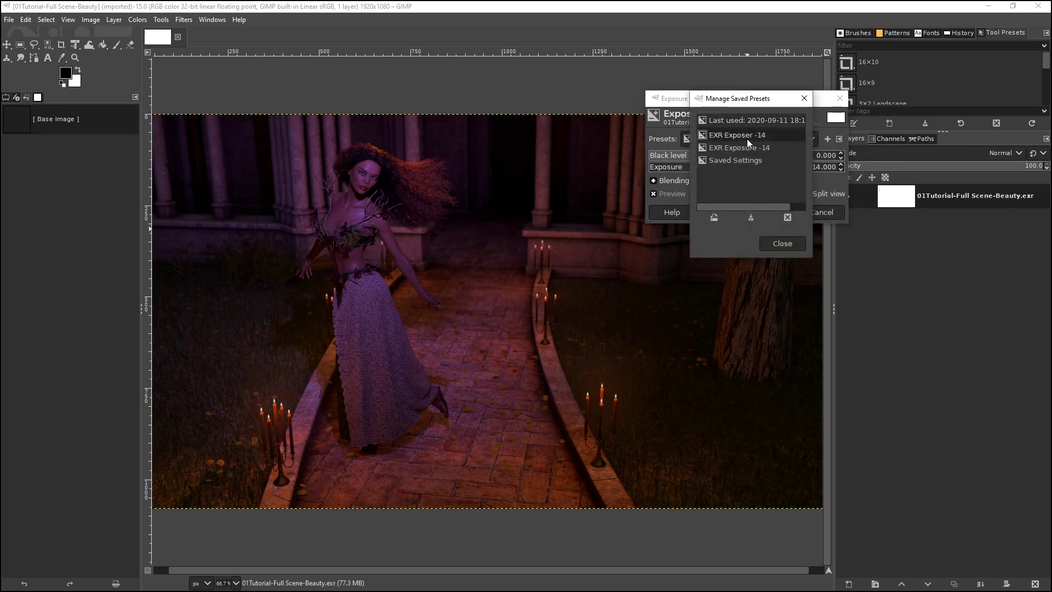
{"action": "left_click", "coordinate": [786, 218]}
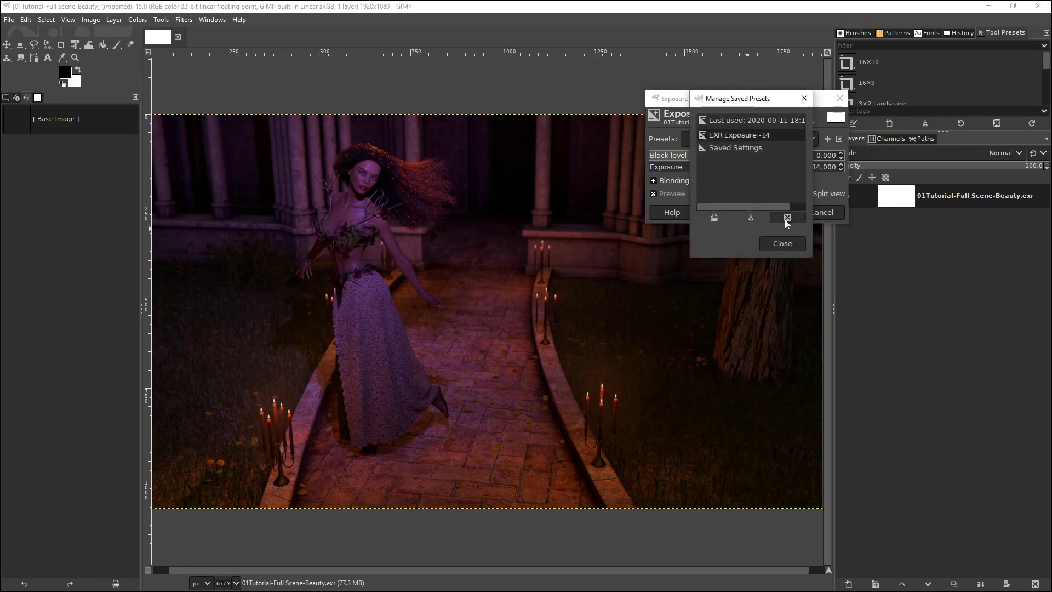
{"action": "left_click", "coordinate": [791, 243]}
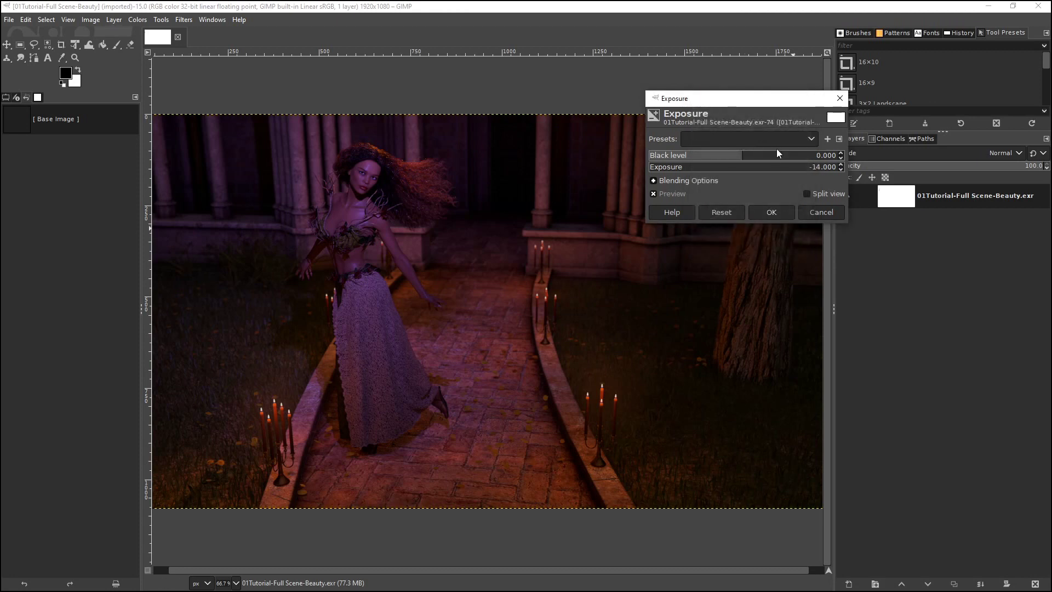
Try the "EXR Exposure -14" preset in the Exposure adjustment and discard the adjustment.
{"action": "left_click", "coordinate": [771, 140]}
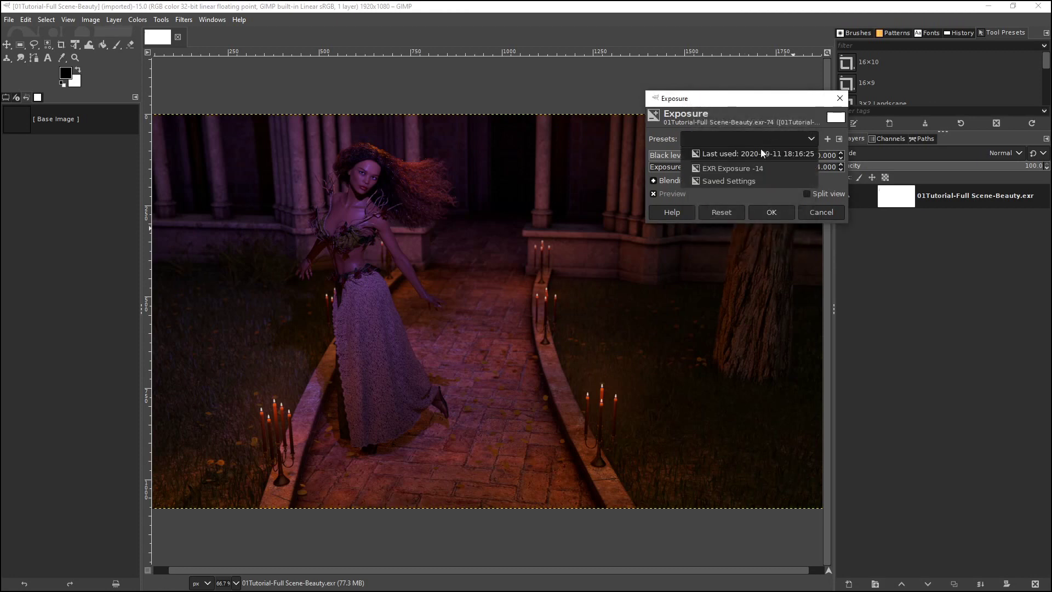
{"action": "left_click", "coordinate": [727, 170]}
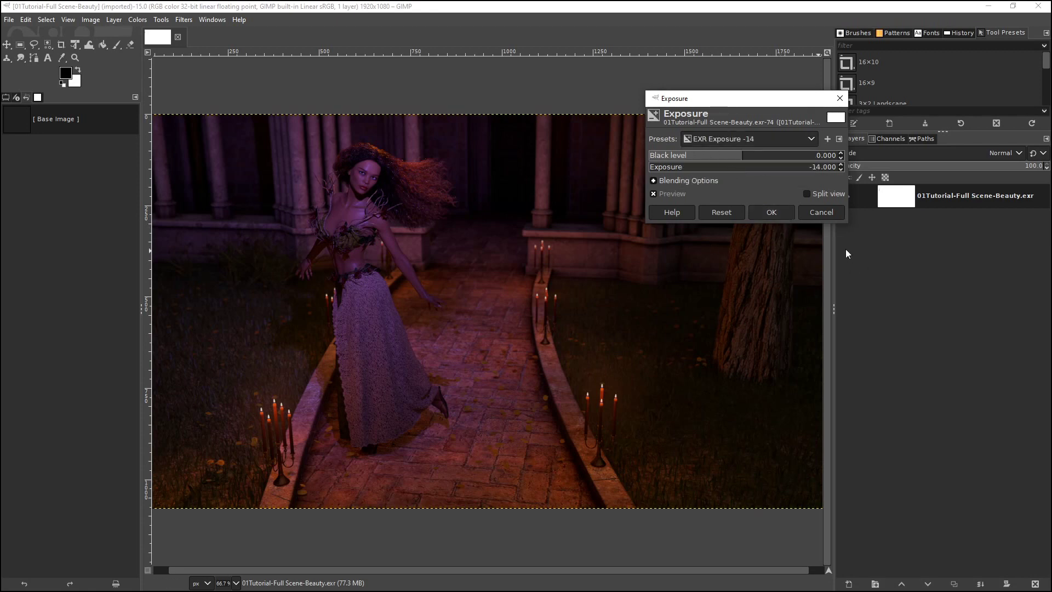
{"action": "left_click", "coordinate": [813, 213]}
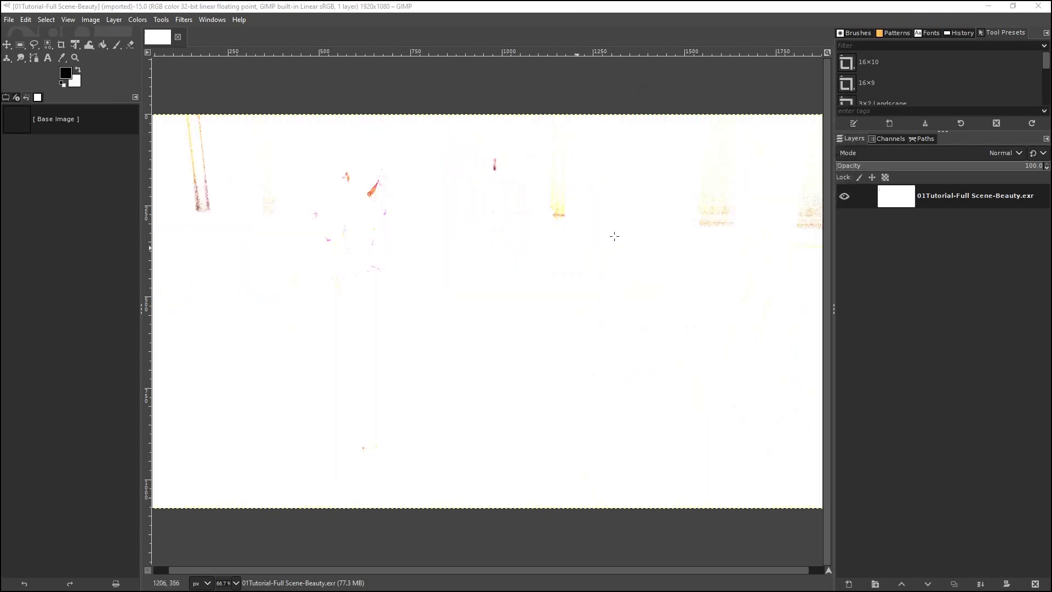
Apply an Exposure adjustment to the layer using the "EXR Exposure -14" preset.
{"action": "left_click", "coordinate": [131, 20]}
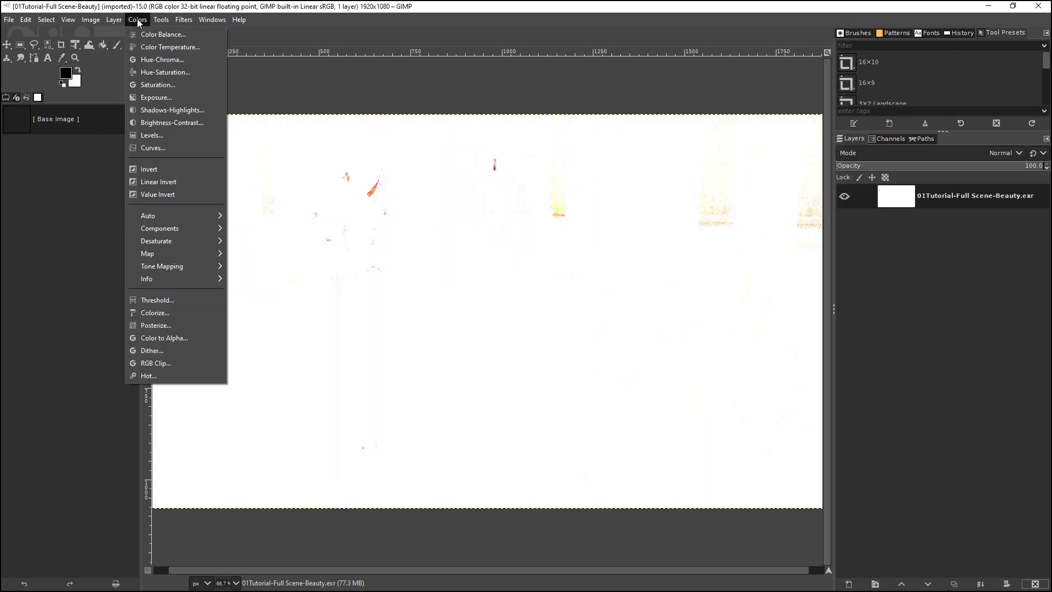
{"action": "left_click", "coordinate": [158, 97]}
{"action": "left_click", "coordinate": [755, 138]}
{"action": "left_click", "coordinate": [722, 166]}
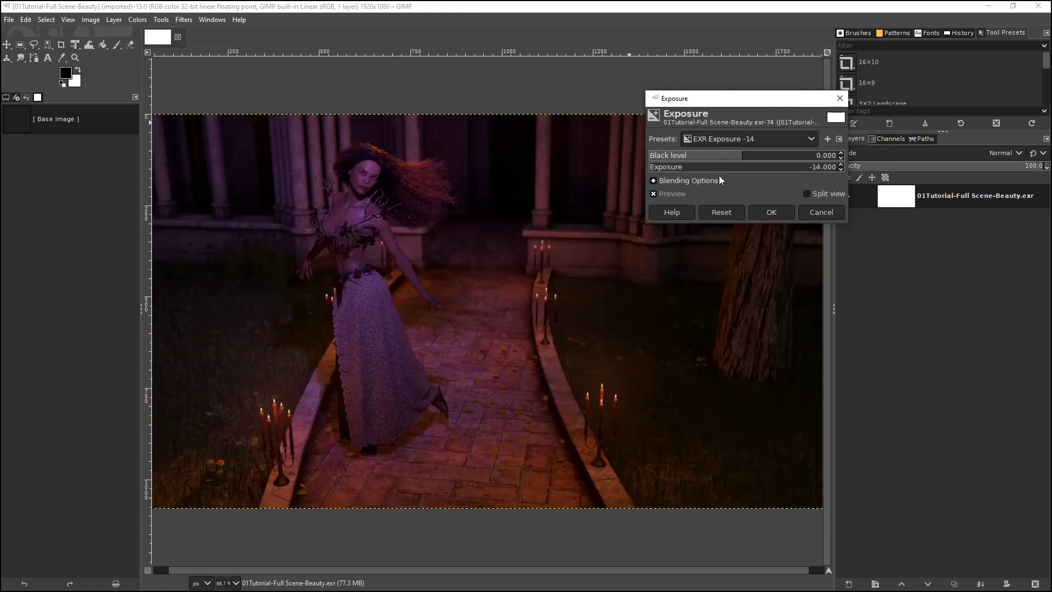
{"action": "left_click", "coordinate": [765, 215]}
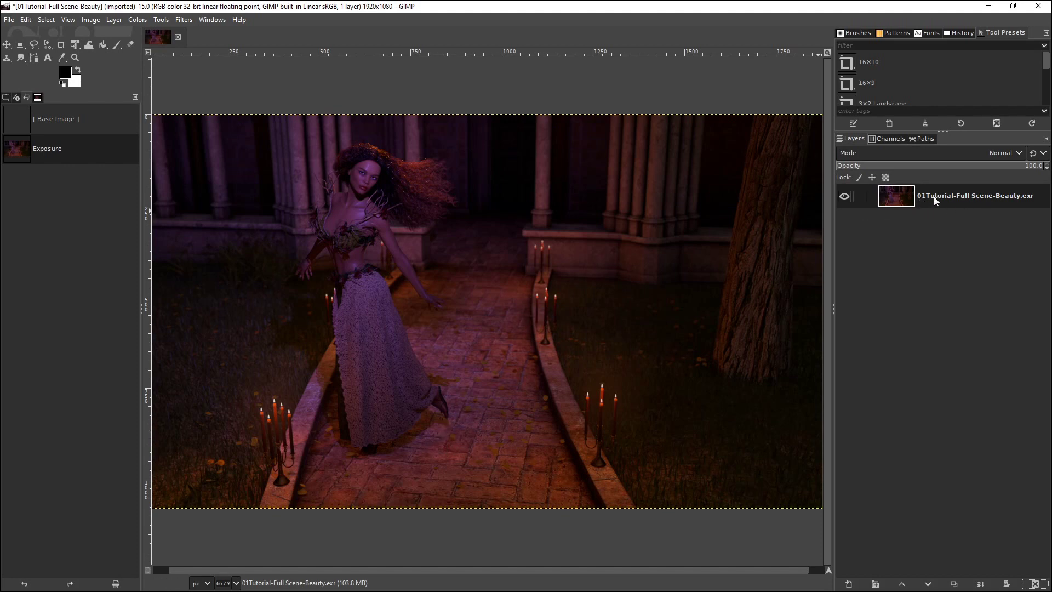
Rename the layer to "Full Scene-Beauty.exr" by removing the "01Tutorial-" prefix.
{"action": "left_click", "coordinate": [961, 197]}
{"action": "double_click", "coordinate": [951, 196]}
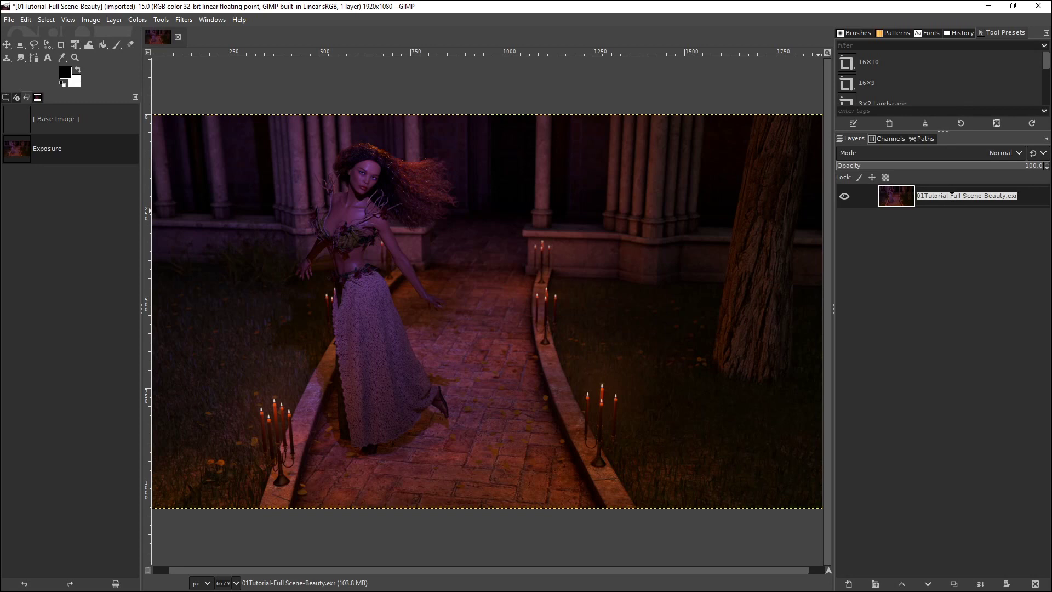
{"action": "left_click", "coordinate": [953, 196]}
{"action": "key", "text": "shift+Home"}
{"action": "key", "text": "shift+Left"}
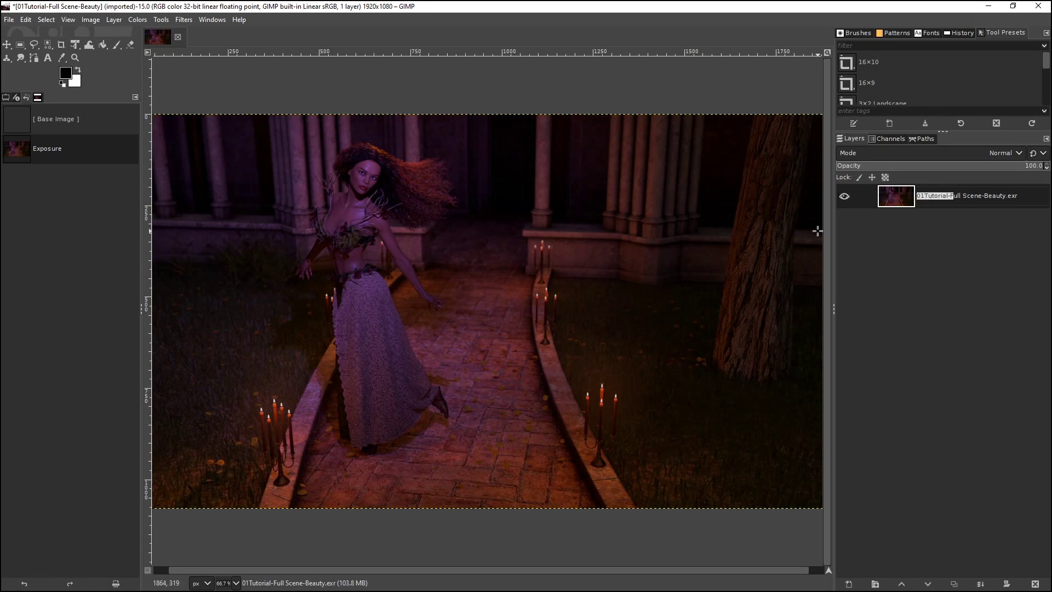
{"action": "left_click", "coordinate": [920, 196]}
{"action": "left_click_drag", "start_coordinate": [921, 196], "coordinate": [949, 195]}
{"action": "key", "text": "BackSpace"}
{"action": "key", "text": "BackSpace"}
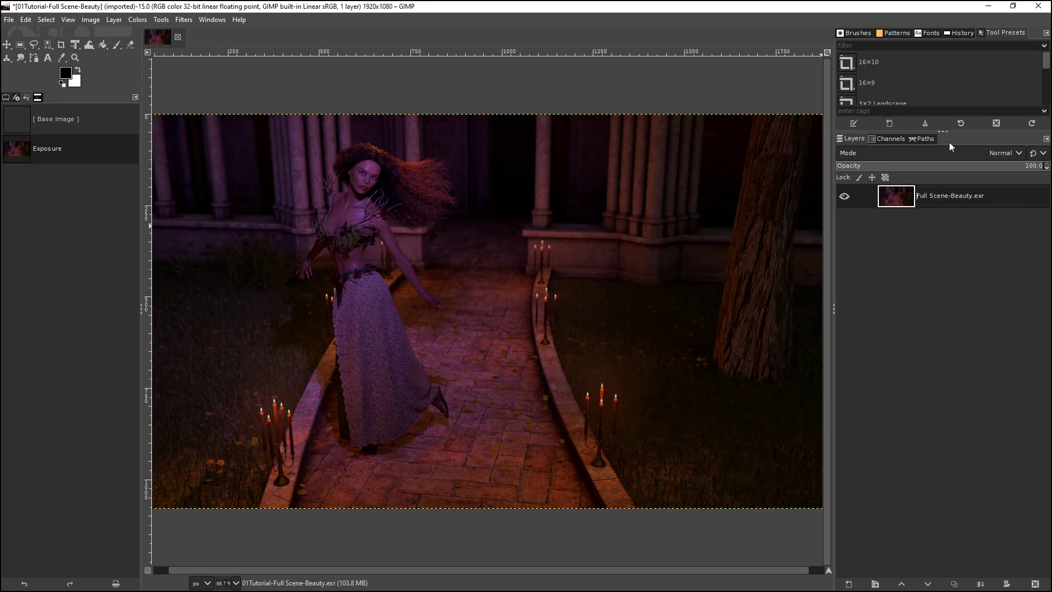
{"action": "key", "text": "Return"}
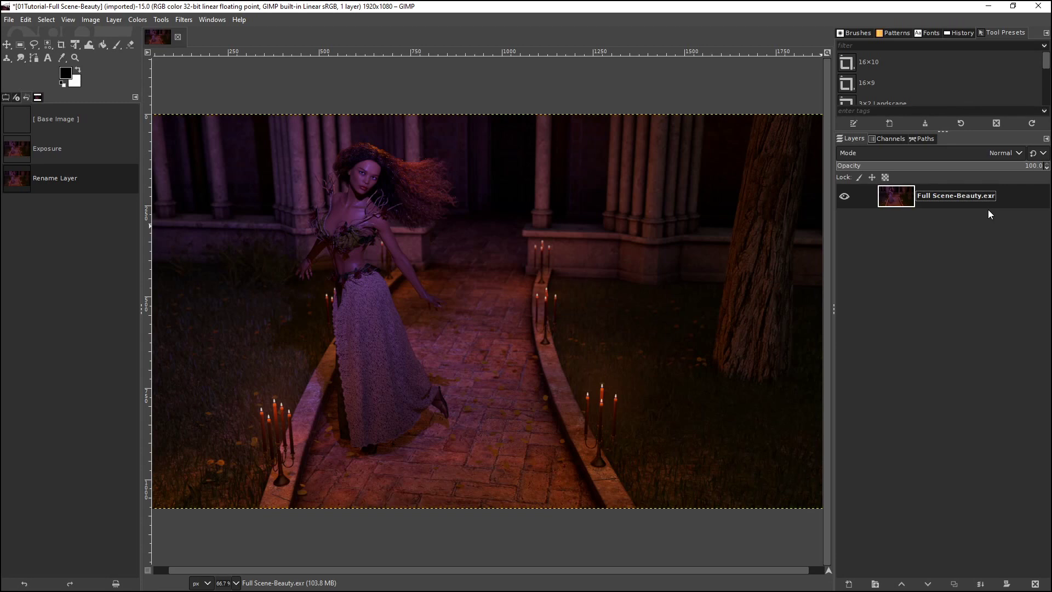
Close the Full Scene-Beauty image and discard its changes.
{"action": "left_click", "coordinate": [179, 37]}
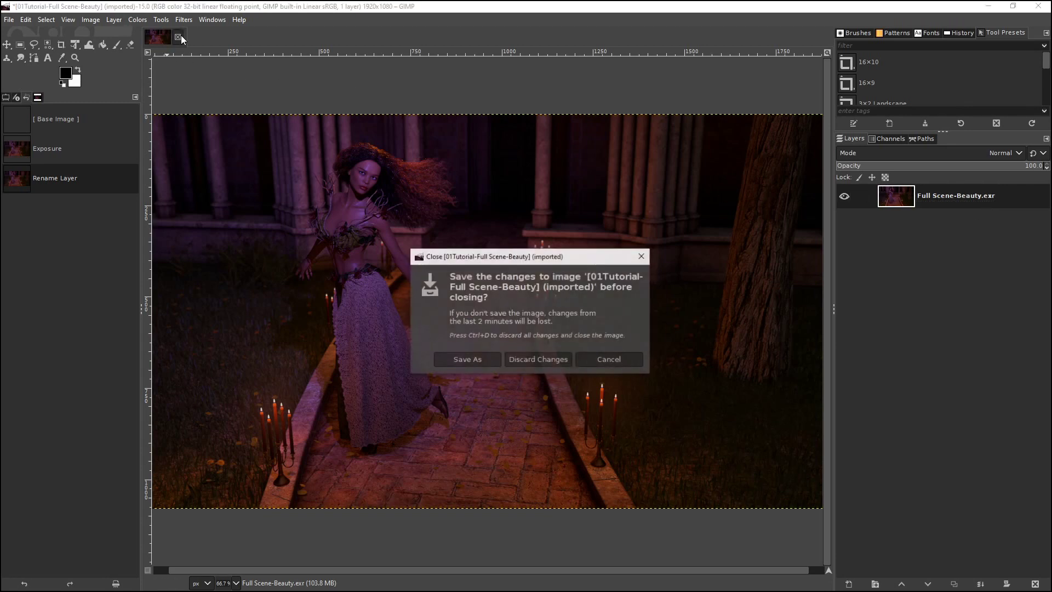
{"action": "left_click", "coordinate": [540, 359]}
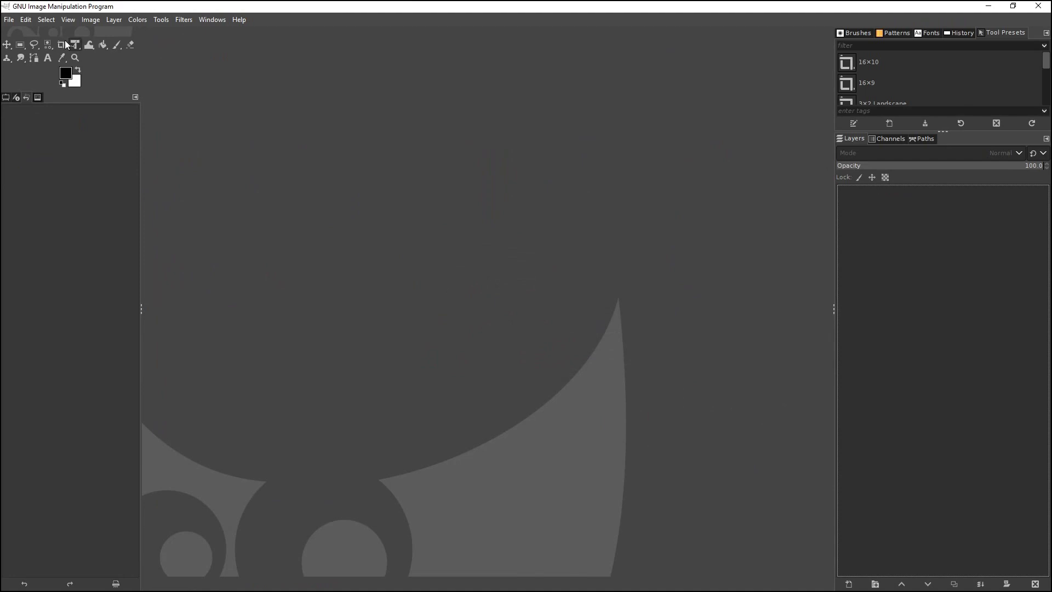
Open 01Tutorial-Full Scene-Beauty.exr, 09Tutorial-Spotlight1-LightGroup.exr and 10Tutorial-Spotlight2-LightGroup.exr as separate images.
{"action": "left_click", "coordinate": [11, 20]}
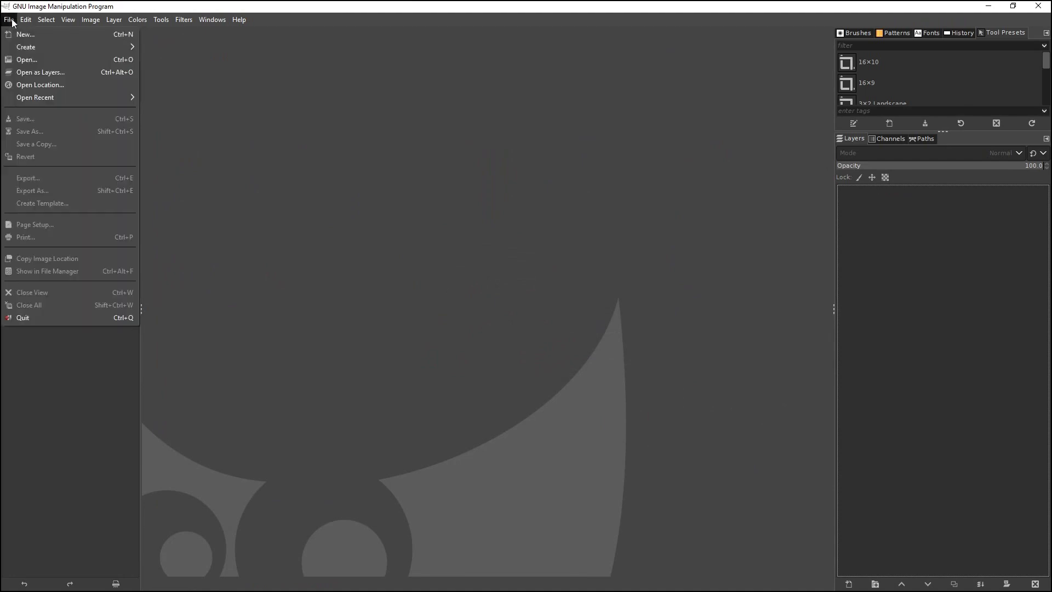
{"action": "left_click", "coordinate": [32, 58]}
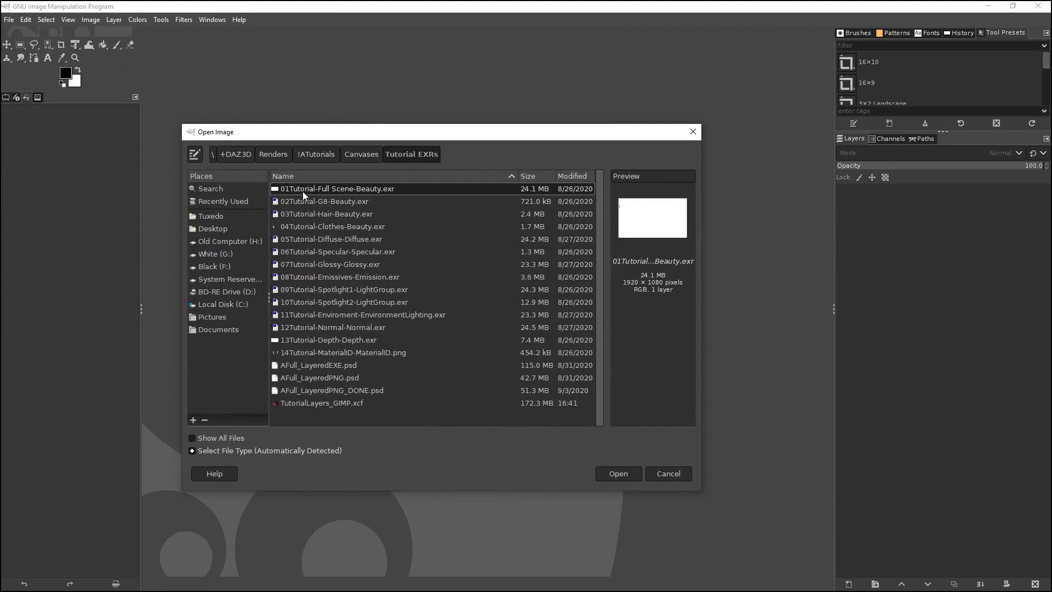
{"action": "left_click", "coordinate": [343, 294]}
{"action": "left_click", "coordinate": [340, 301], "text": "shift"}
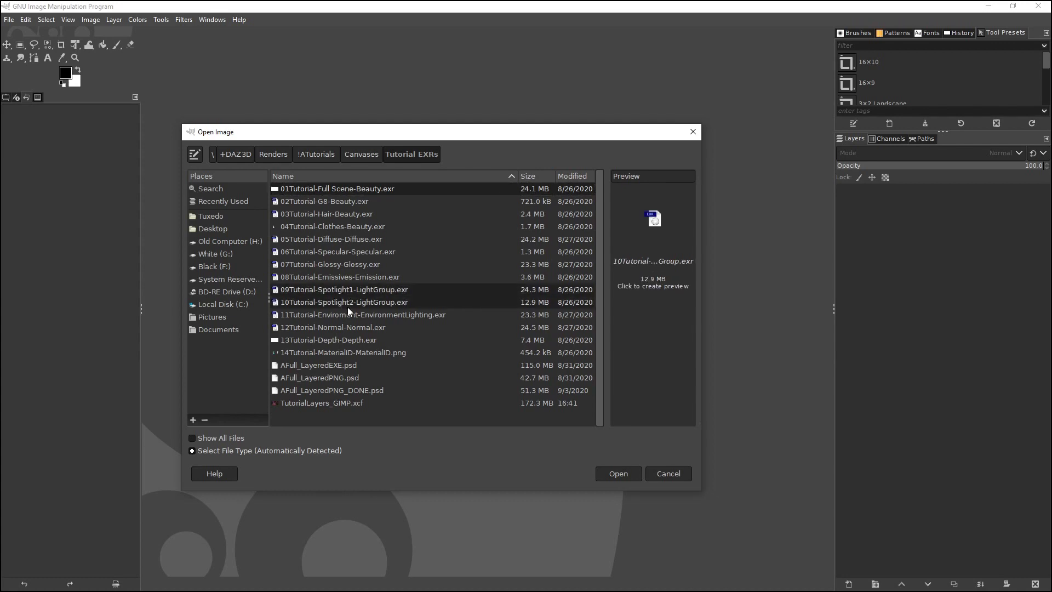
{"action": "left_click", "coordinate": [618, 474]}
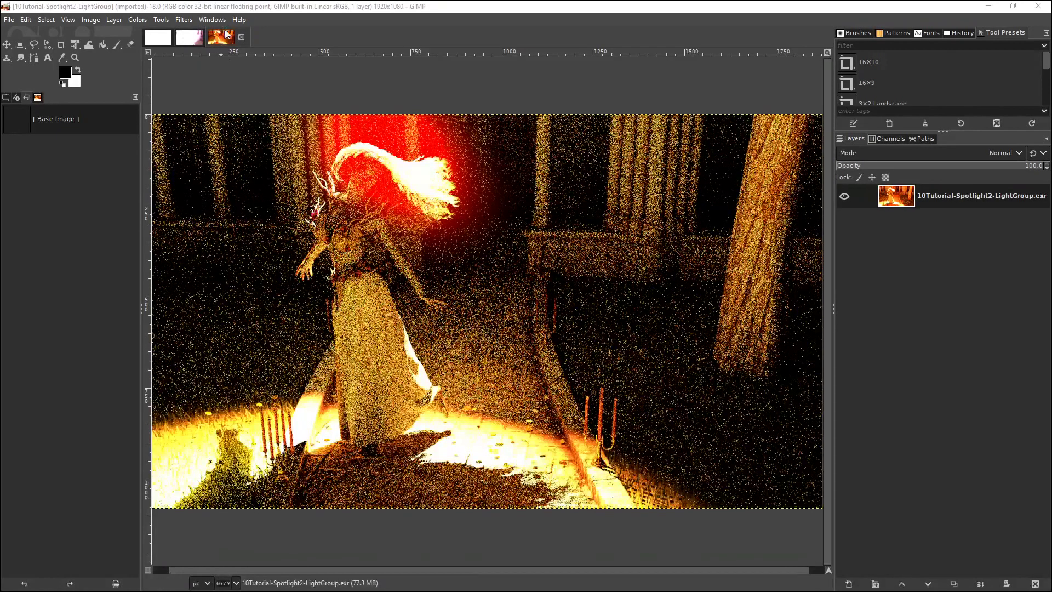
Close the Spotlight2, Spotlight1 and Full Scene-Beauty images.
{"action": "left_click", "coordinate": [242, 36]}
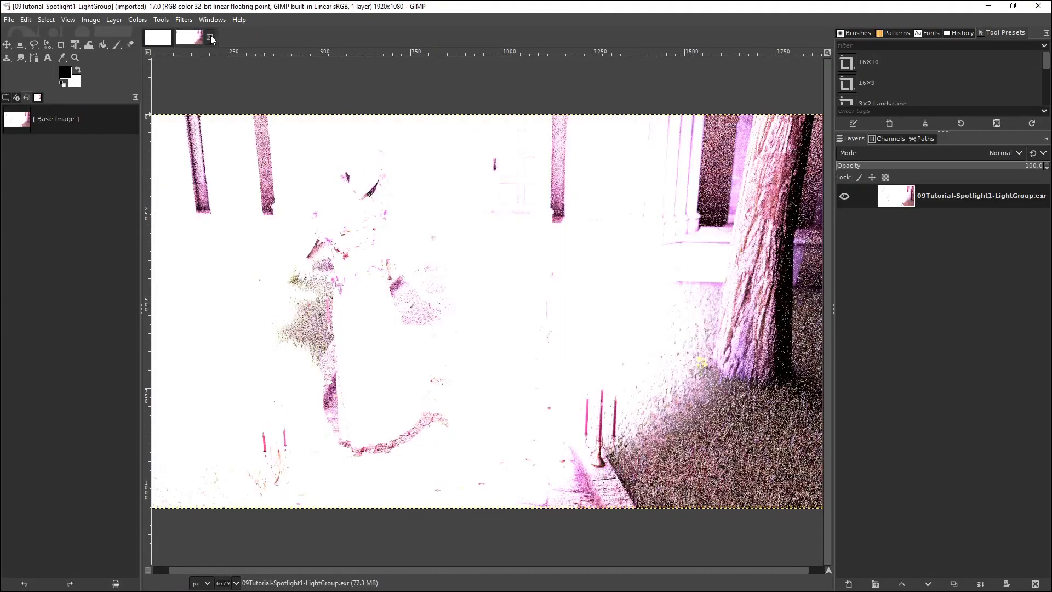
{"action": "left_click", "coordinate": [209, 37]}
{"action": "left_click", "coordinate": [177, 38]}
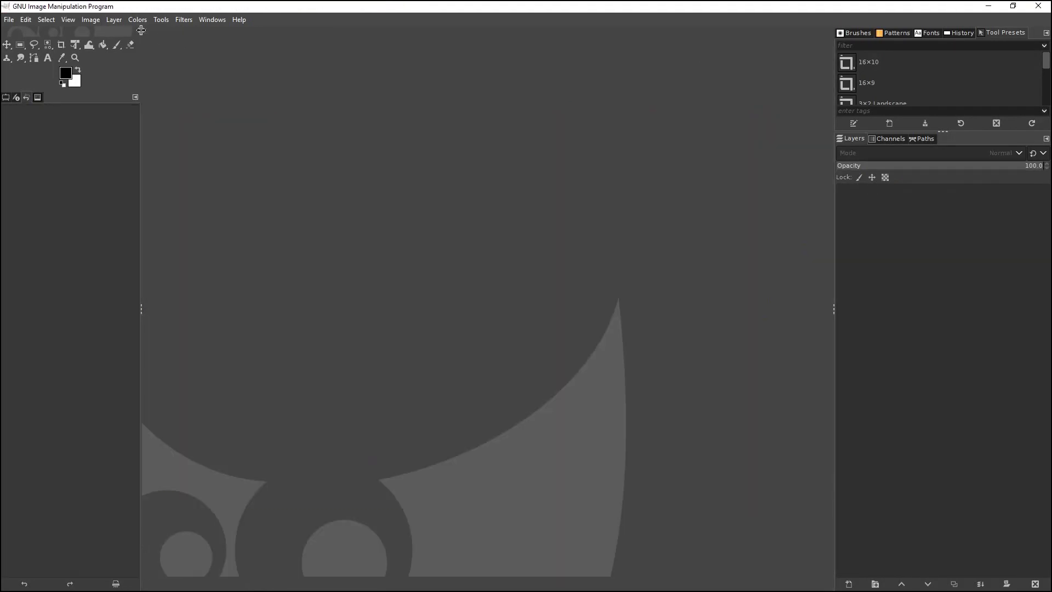
Start opening images as layers and try selecting the file range from 01Tutorial-Full Scene-Beauty.exr through 11Tutorial-Enviroment-EnvironmentLighting.exr.
{"action": "left_click", "coordinate": [8, 20]}
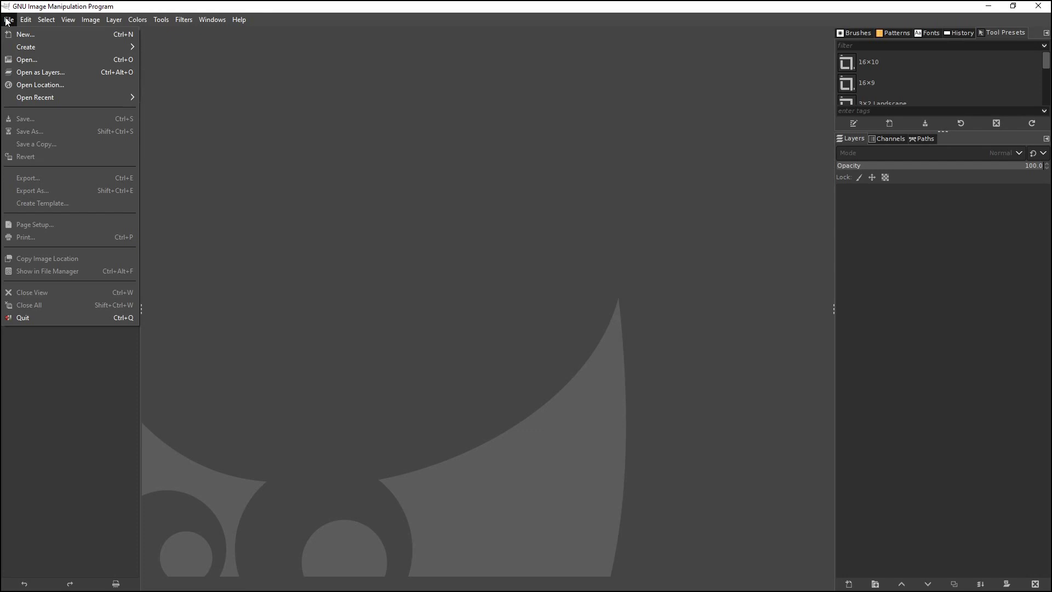
{"action": "left_click", "coordinate": [41, 77]}
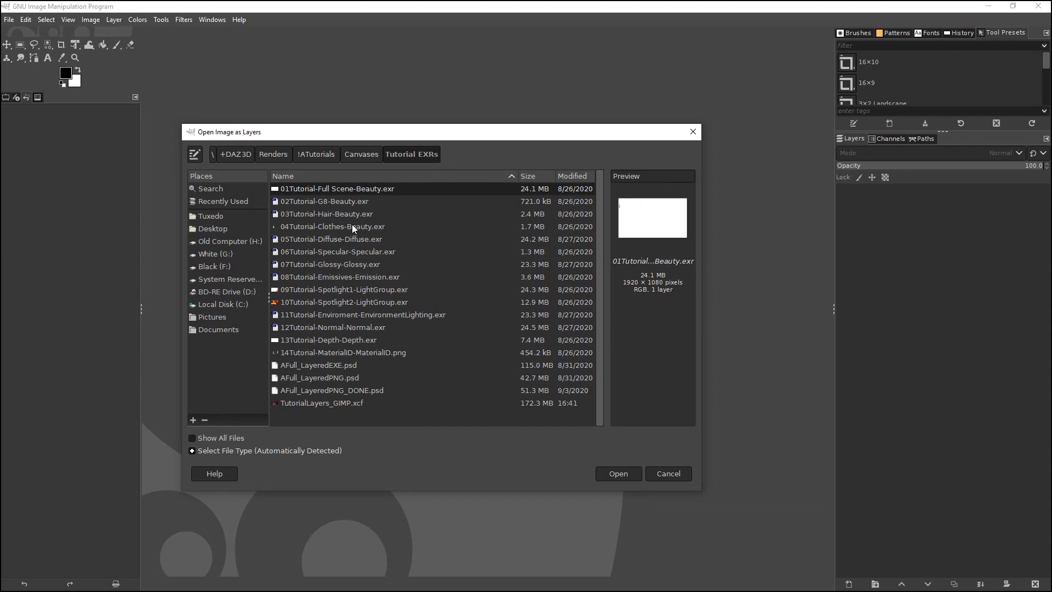
{"action": "left_click", "coordinate": [347, 290]}
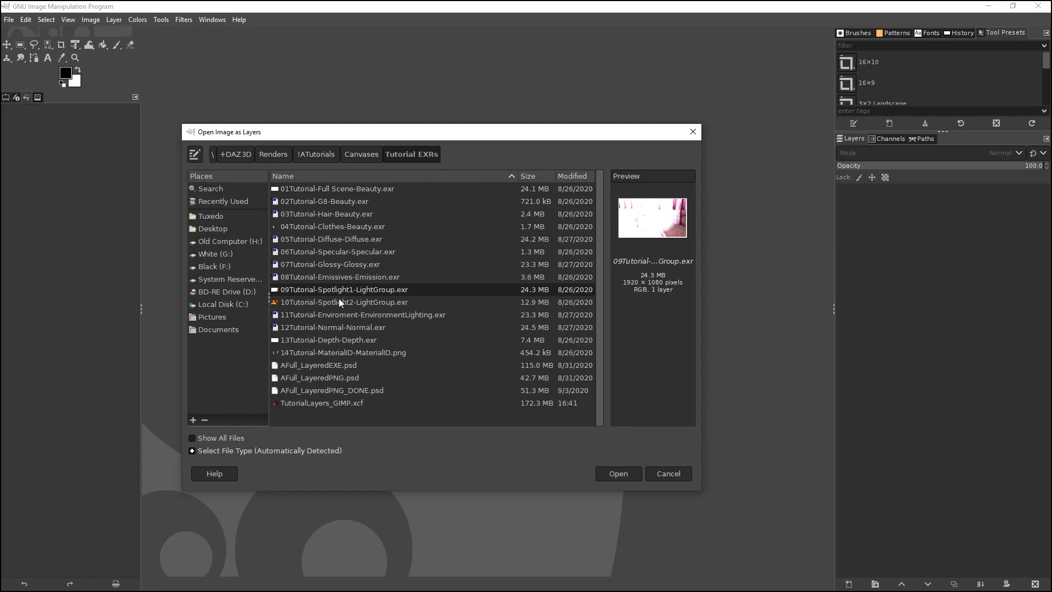
{"action": "left_click", "coordinate": [337, 304], "text": "ctrl"}
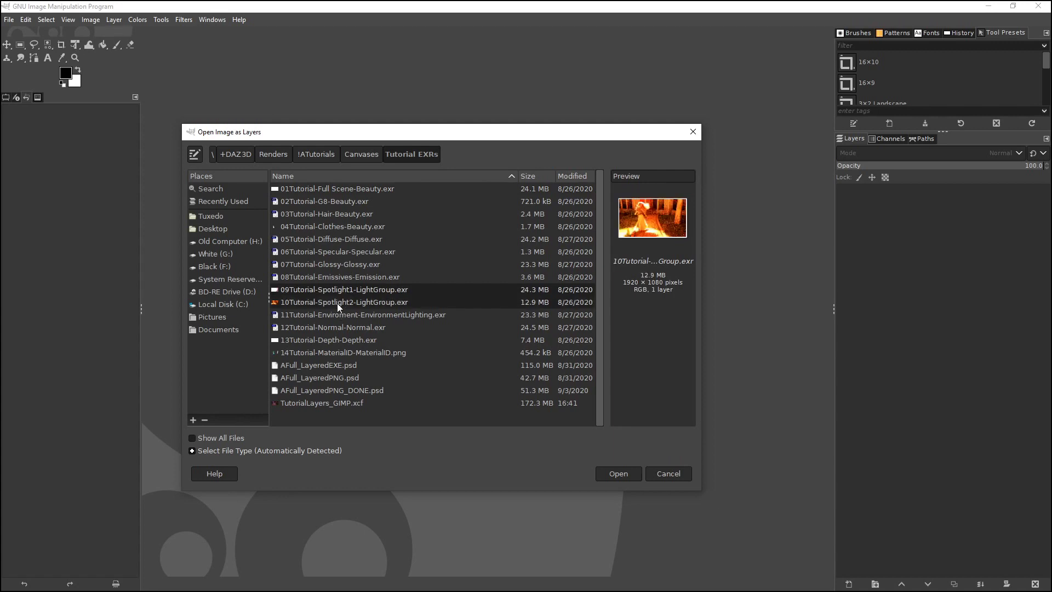
{"action": "left_click", "coordinate": [330, 188], "text": "ctrl"}
{"action": "left_click", "coordinate": [339, 192]}
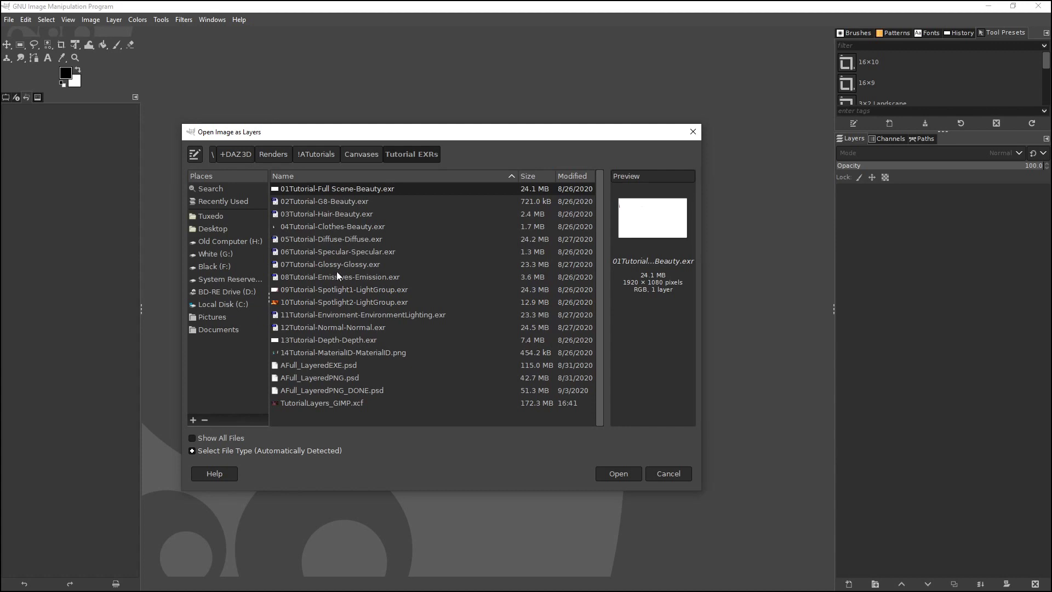
{"action": "left_click", "coordinate": [332, 317], "text": "shift"}
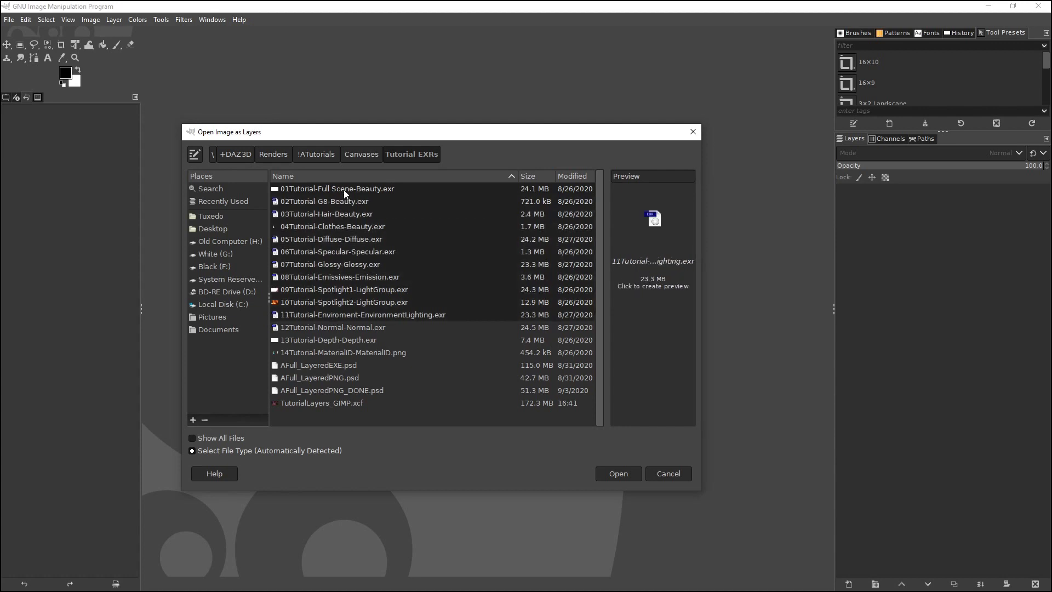
Try adding the Diffuse, Spotlight1 and Normal files individually, and reduce the selection to 01Tutorial-Full Scene-Beauty.exr alone.
{"action": "left_click", "coordinate": [343, 190]}
{"action": "left_click", "coordinate": [344, 239], "text": "ctrl"}
{"action": "left_click", "coordinate": [329, 290], "text": "ctrl"}
{"action": "left_click", "coordinate": [336, 328], "text": "ctrl"}
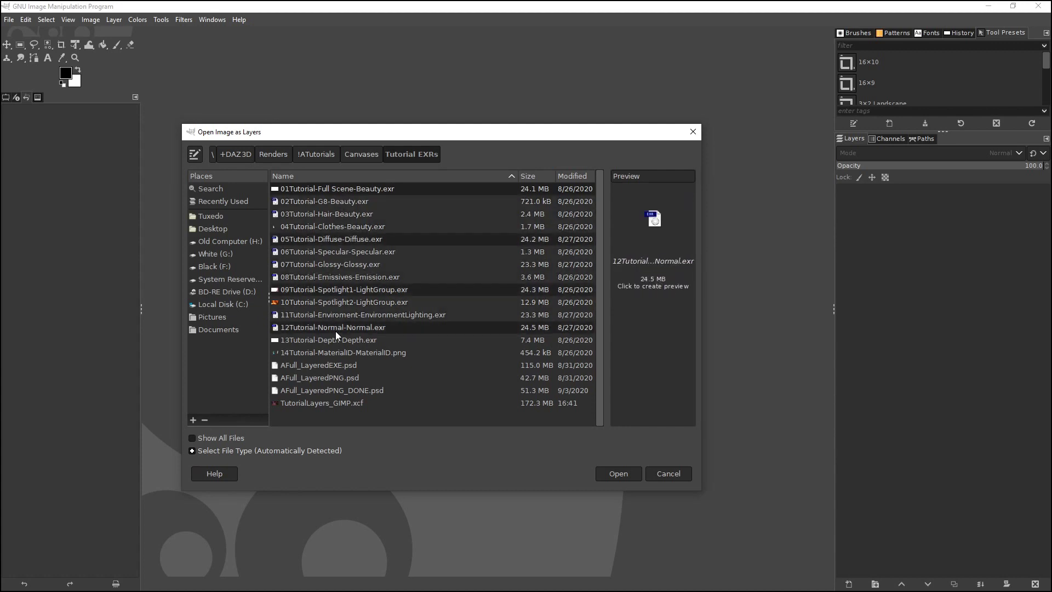
{"action": "left_click", "coordinate": [335, 291], "text": "ctrl"}
{"action": "left_click", "coordinate": [335, 327], "text": "ctrl"}
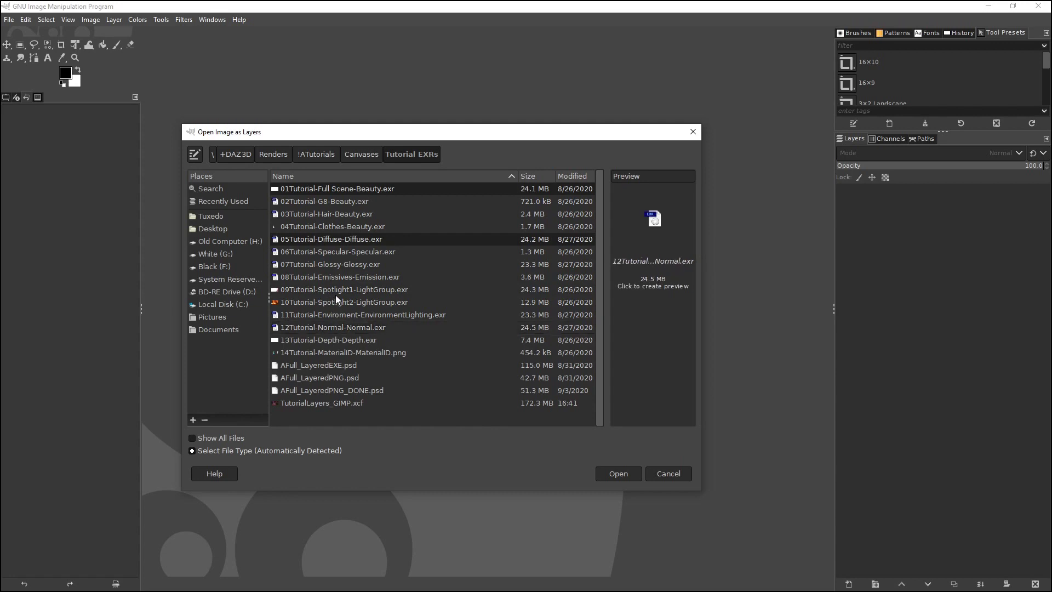
{"action": "left_click", "coordinate": [337, 241], "text": "ctrl"}
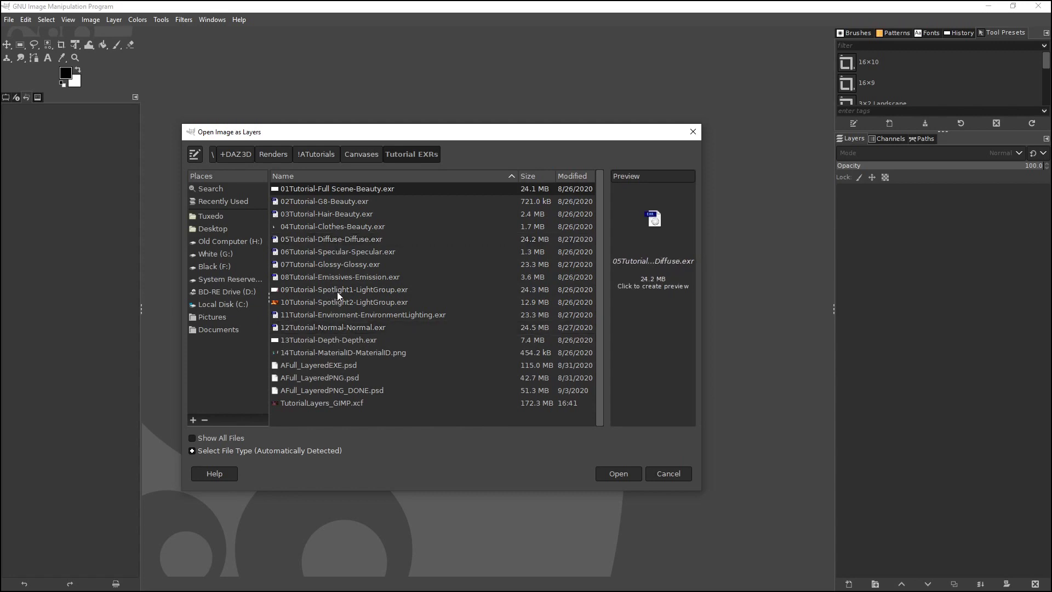
Add the 09Tutorial-Spotlight1 and 10Tutorial-Spotlight2 files to the selection and open all three as layers of one image.
{"action": "left_click", "coordinate": [337, 292], "text": "ctrl"}
{"action": "left_click", "coordinate": [343, 305], "text": "ctrl"}
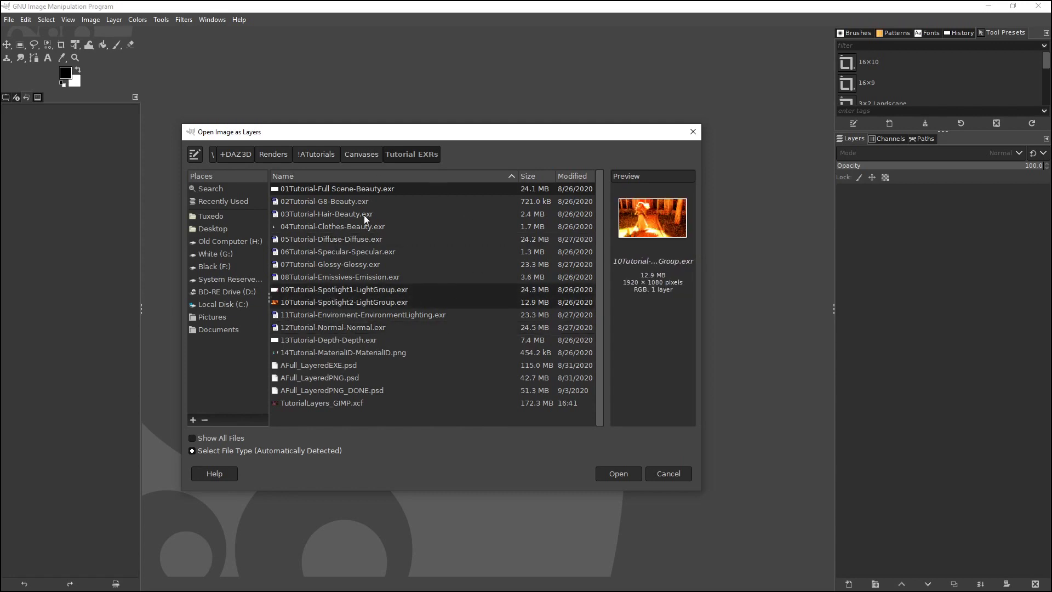
{"action": "left_click", "coordinate": [612, 471]}
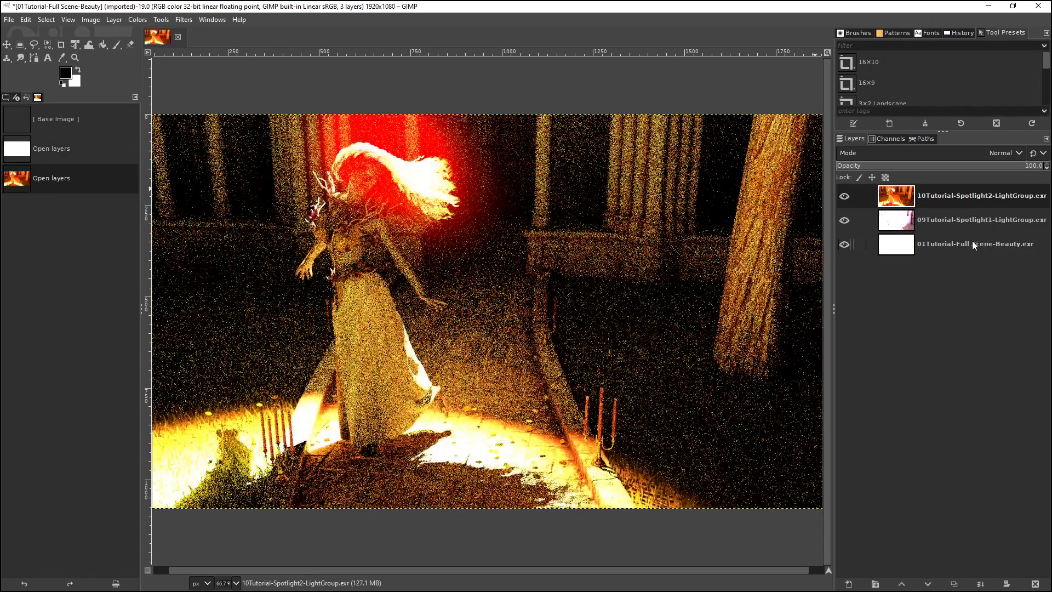
Apply the "EXR Exposure -14" Exposure preset to the 01Tutorial-Full Scene-Beauty.exr layer.
{"action": "left_click", "coordinate": [978, 241]}
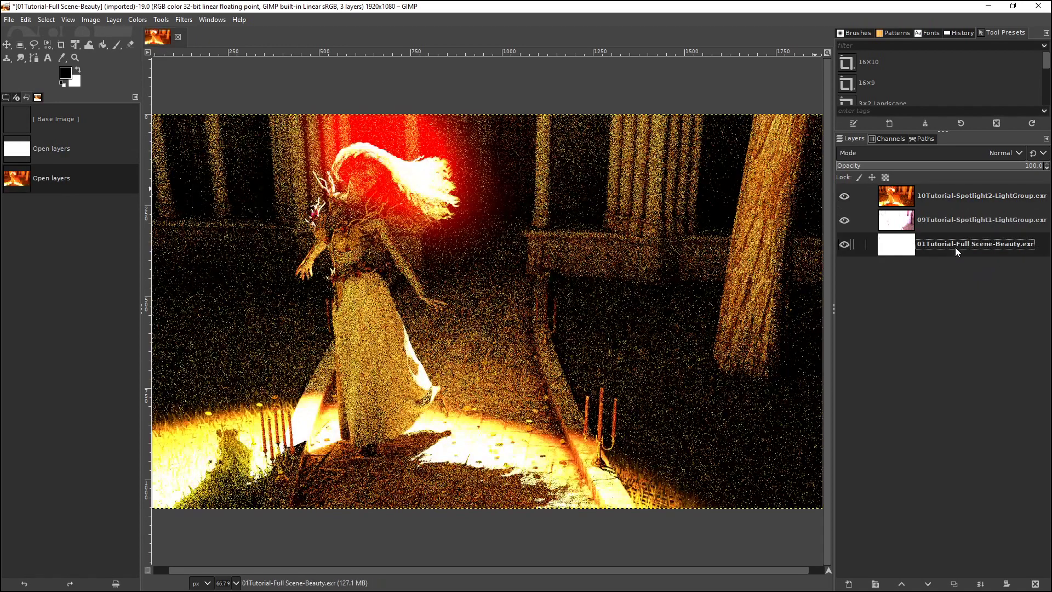
{"action": "left_click", "coordinate": [137, 19]}
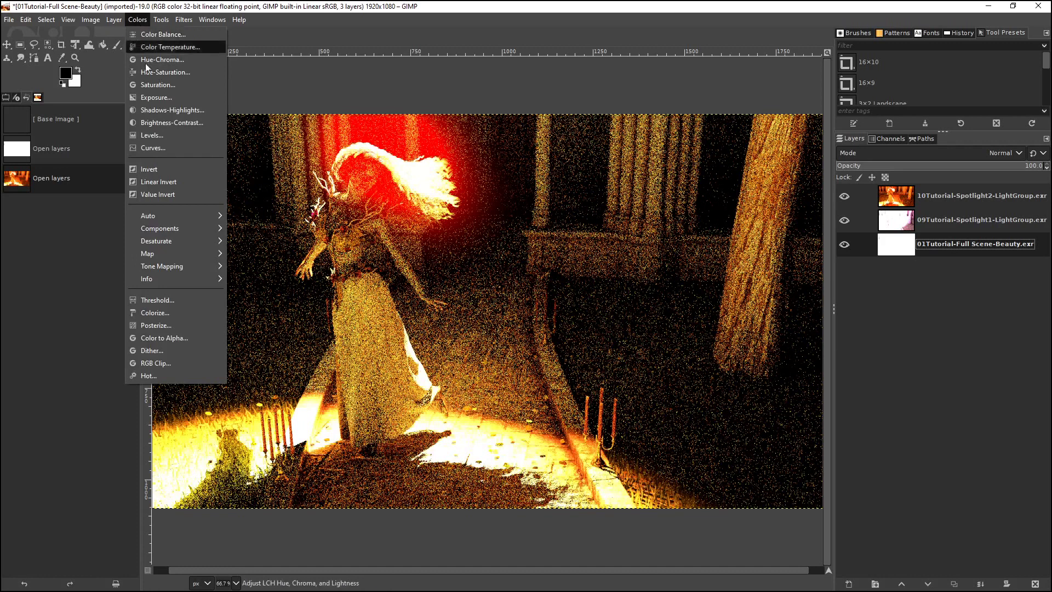
{"action": "left_click", "coordinate": [157, 98]}
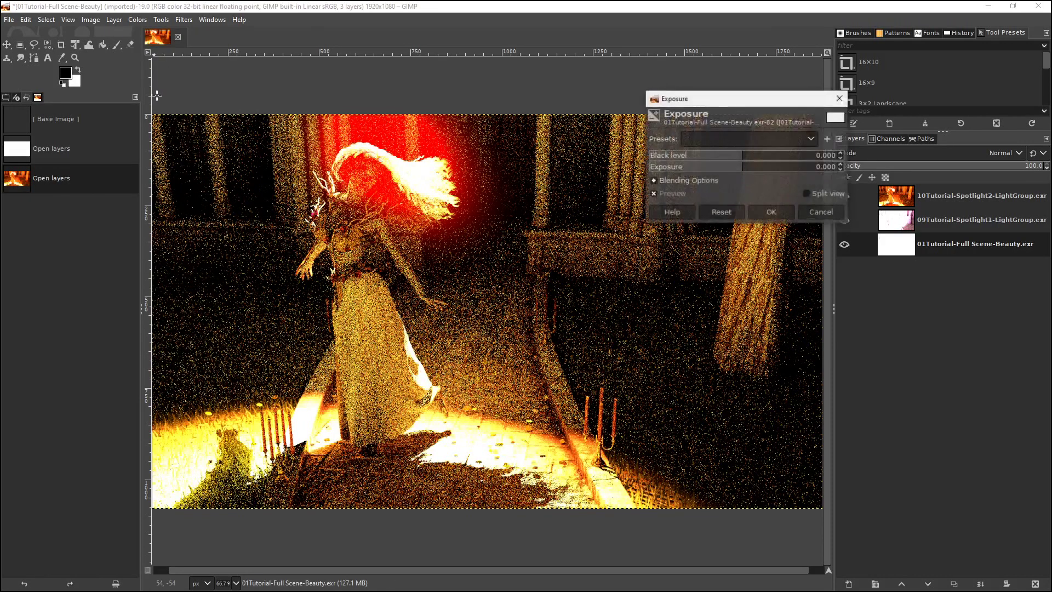
{"action": "left_click", "coordinate": [715, 143]}
{"action": "left_click", "coordinate": [720, 166]}
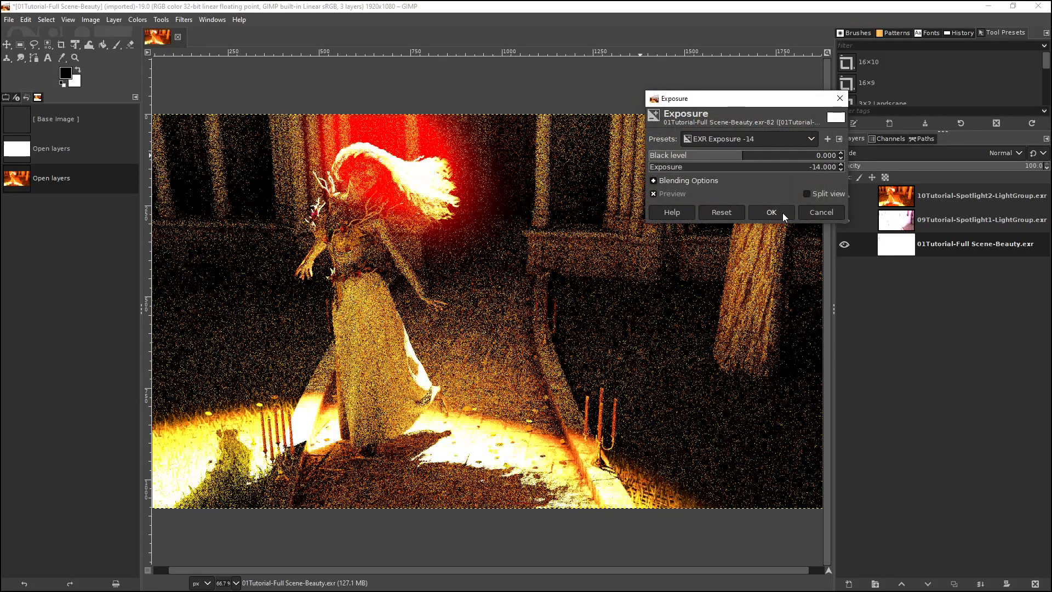
{"action": "left_click", "coordinate": [782, 213]}
Apply the "EXR Exposure -14" Exposure preset to the 09Tutorial-Spotlight1-LightGroup.exr layer.
{"action": "key", "text": "Page_Up"}
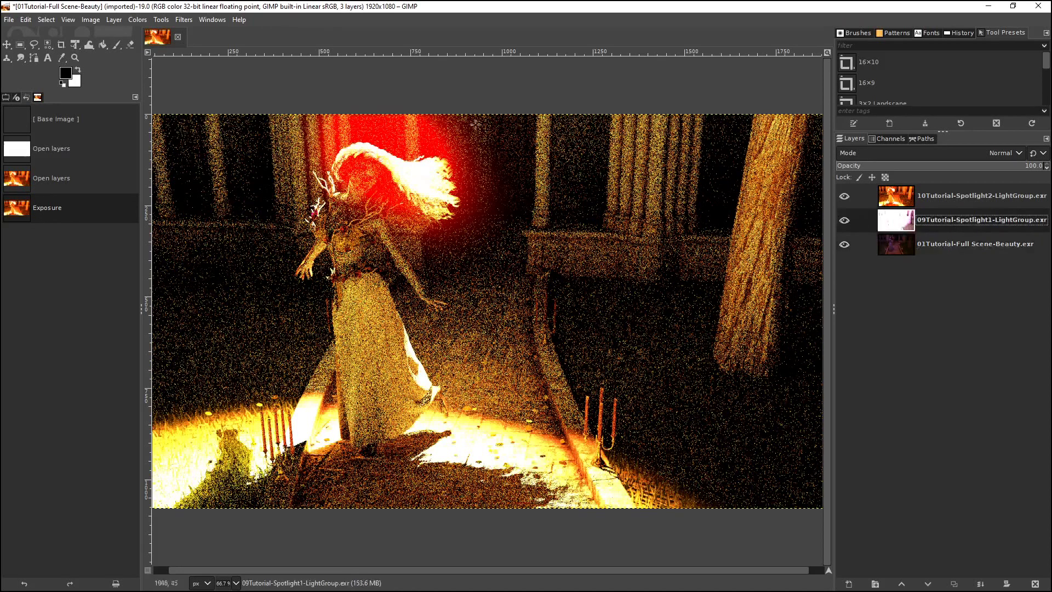
{"action": "left_click", "coordinate": [142, 20]}
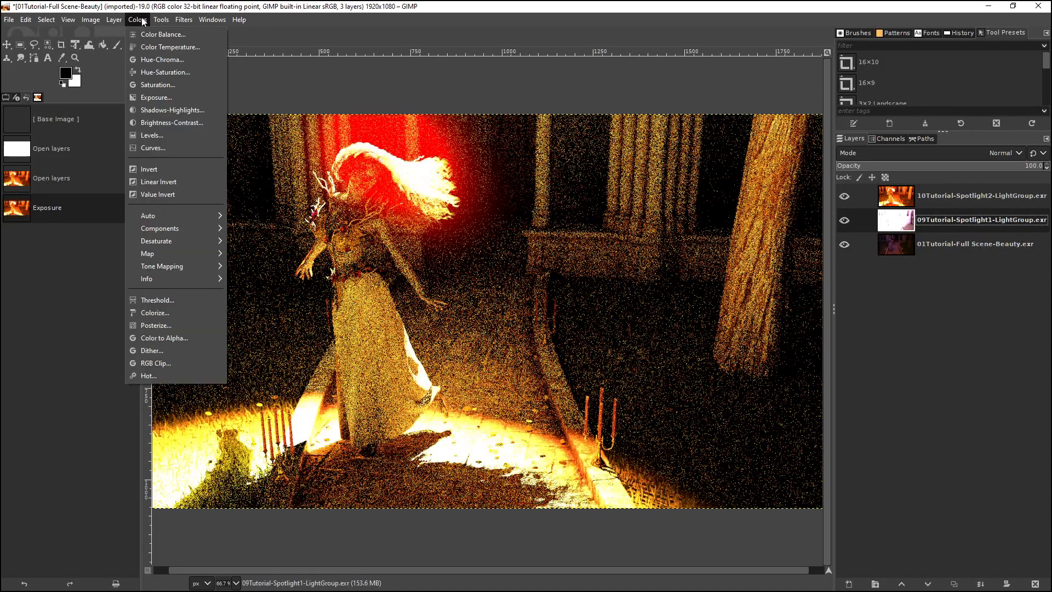
{"action": "left_click", "coordinate": [157, 97]}
{"action": "left_click", "coordinate": [719, 138]}
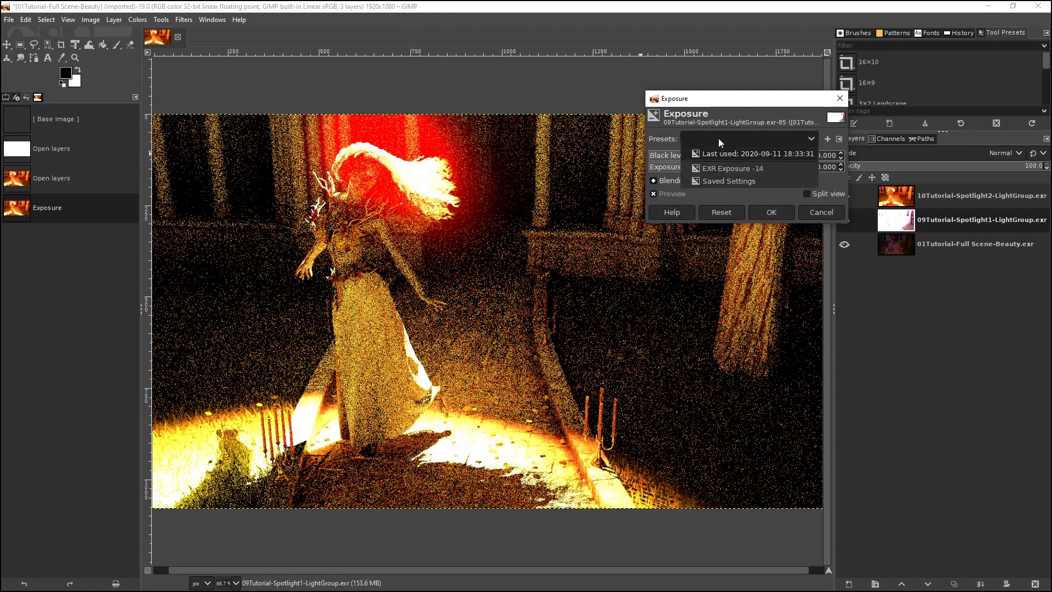
{"action": "left_click", "coordinate": [716, 166]}
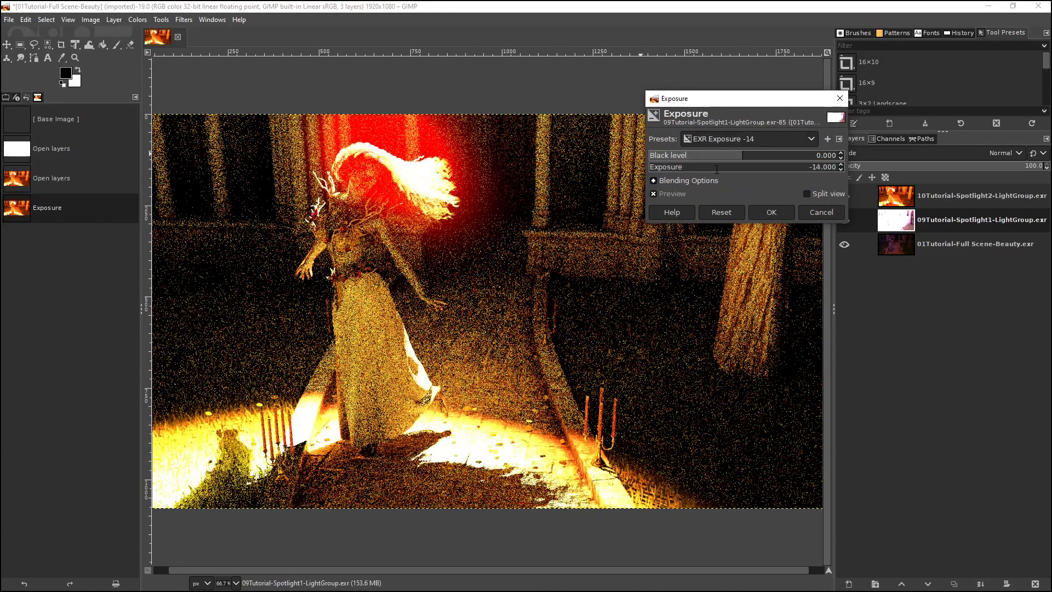
{"action": "left_click", "coordinate": [771, 213]}
Apply the "EXR Exposure -14" Exposure preset to the 10Tutorial-Spotlight2-LightGroup.exr layer.
{"action": "left_click", "coordinate": [927, 204]}
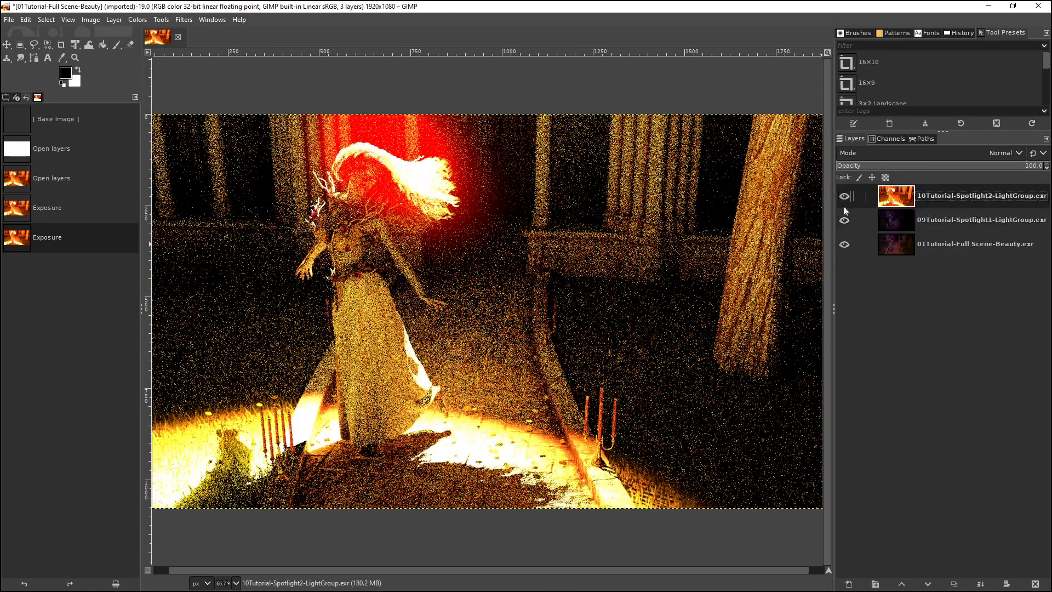
{"action": "left_click", "coordinate": [138, 21]}
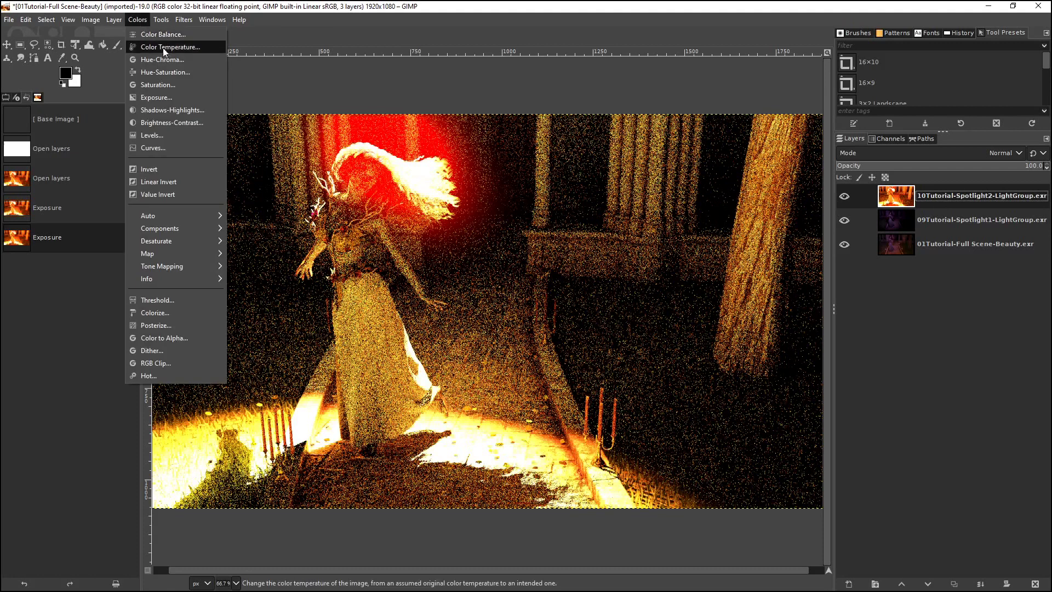
{"action": "left_click", "coordinate": [148, 95]}
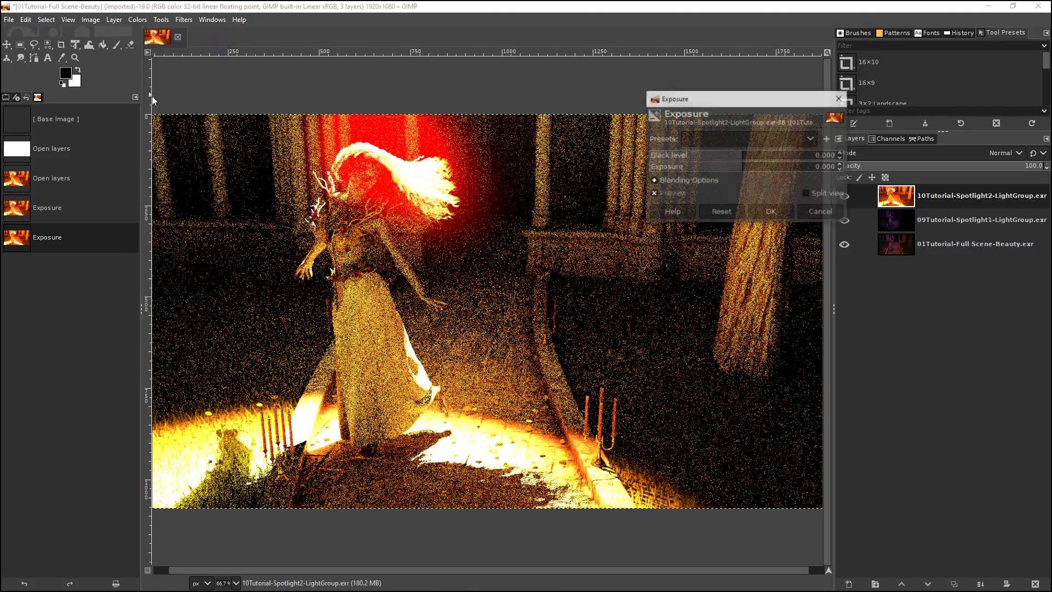
{"action": "left_click", "coordinate": [724, 137]}
{"action": "left_click", "coordinate": [723, 172]}
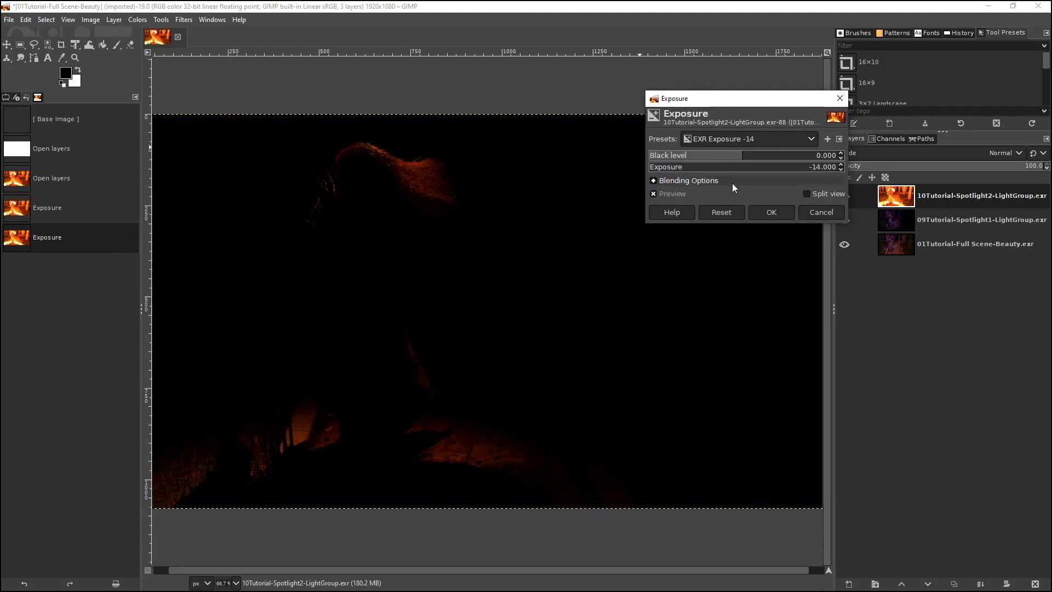
{"action": "left_click", "coordinate": [766, 211]}
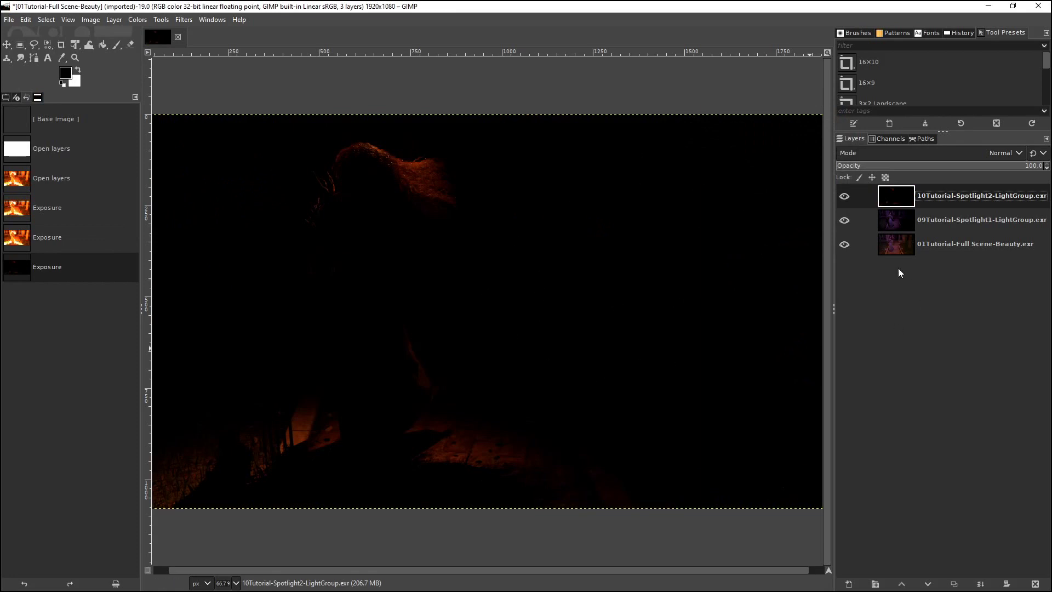
Hide the Spotlight2 layer to check the Spotlight1 layer beneath it, and show it again.
{"action": "left_click", "coordinate": [846, 199]}
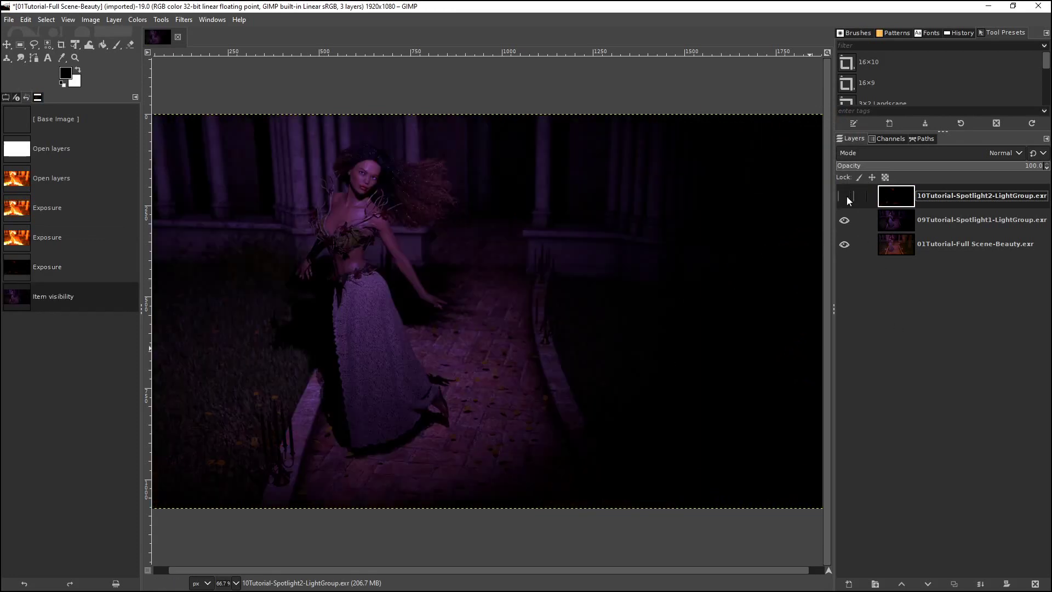
{"action": "left_click", "coordinate": [845, 196]}
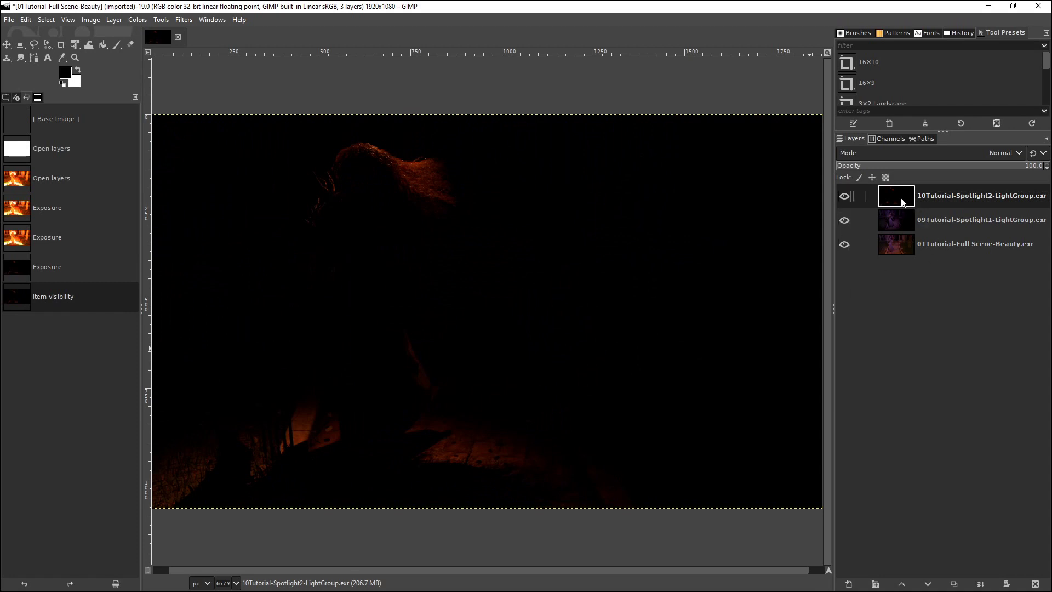
Set the blend mode of the 09Tutorial-Spotlight1-LightGroup.exr layer to Addition.
{"action": "left_click", "coordinate": [925, 248]}
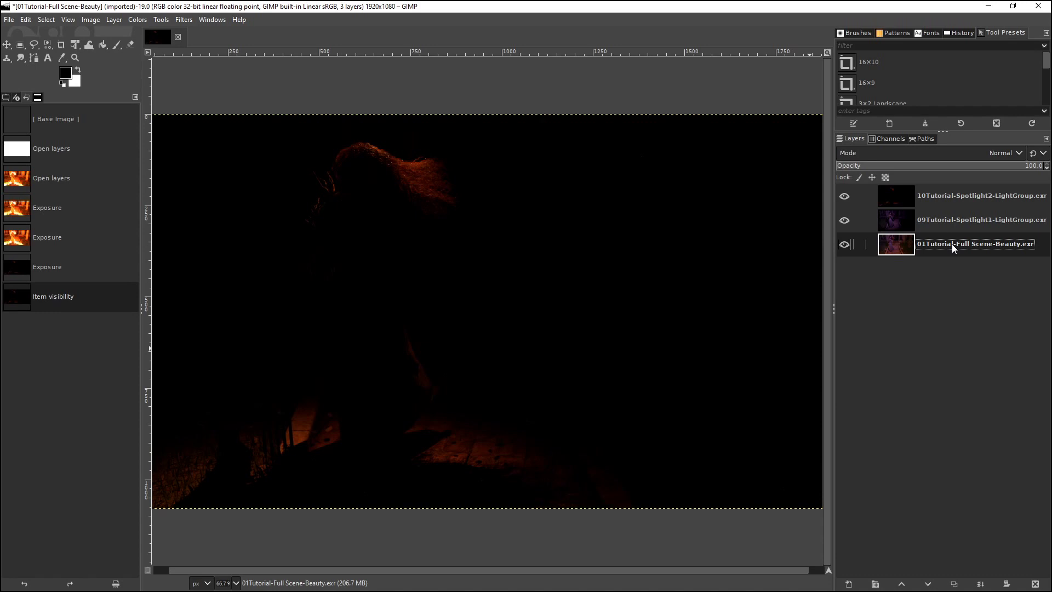
{"action": "left_click", "coordinate": [947, 225]}
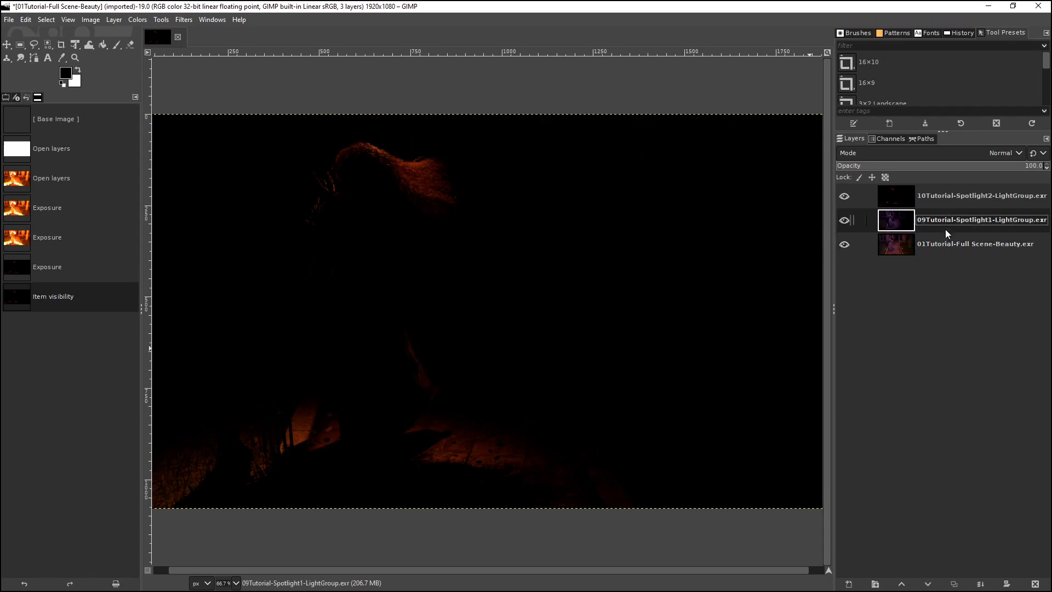
{"action": "left_click", "coordinate": [1010, 153]}
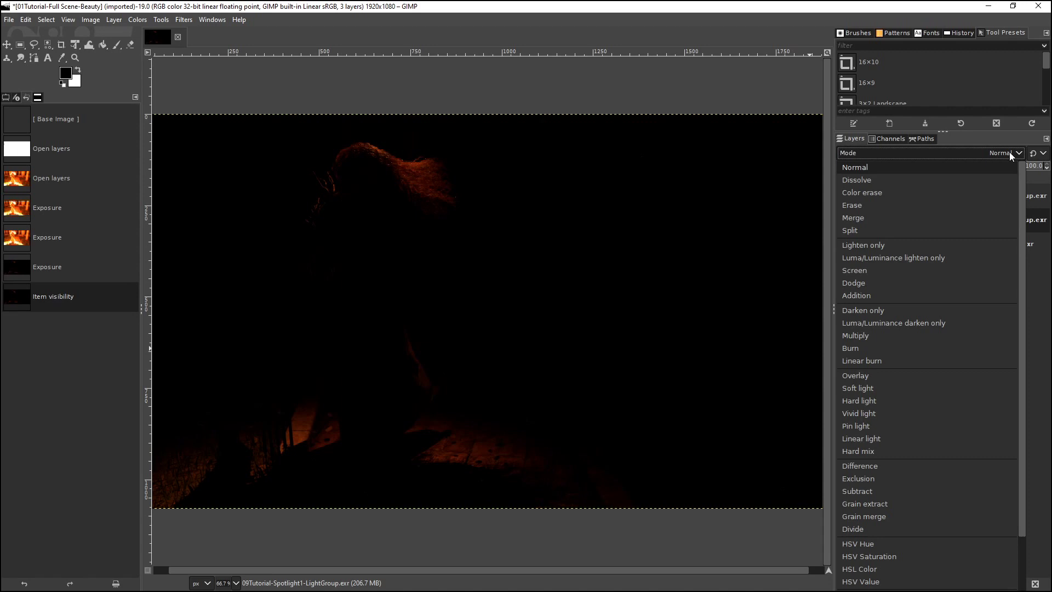
{"action": "left_click", "coordinate": [869, 296]}
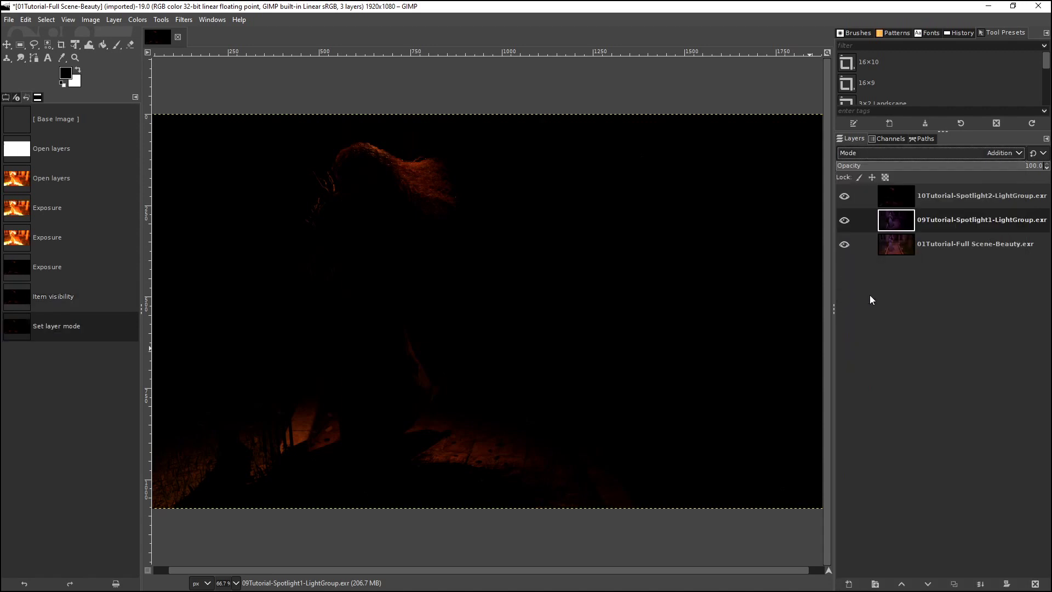
Hide the Spotlight2 layer, switch the Spotlight1 layer off and on to check its added light, and show Spotlight2 again.
{"action": "left_click", "coordinate": [845, 197]}
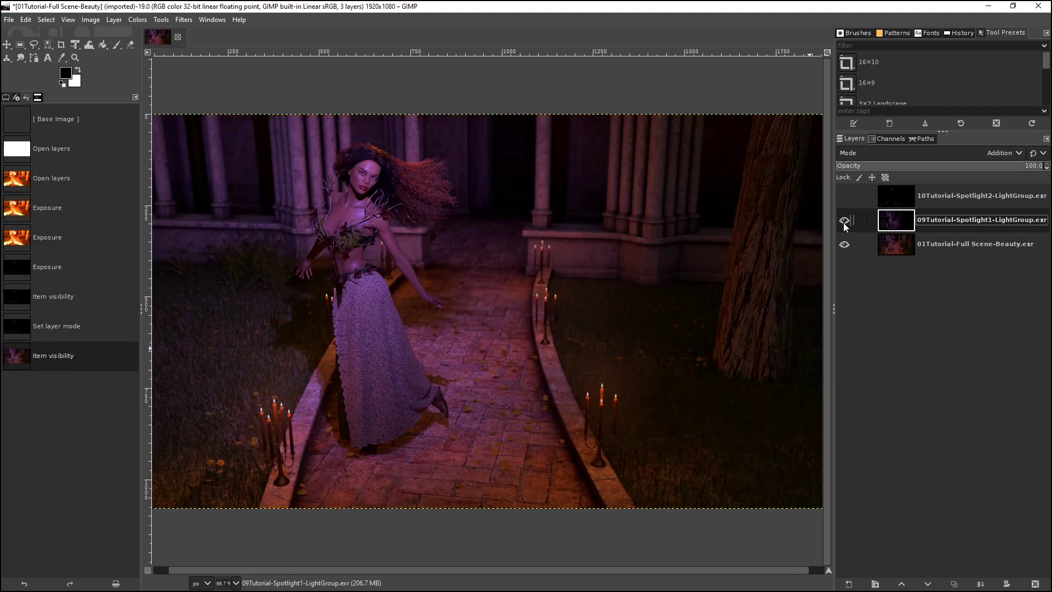
{"action": "left_click", "coordinate": [844, 221]}
{"action": "left_click", "coordinate": [844, 221]}
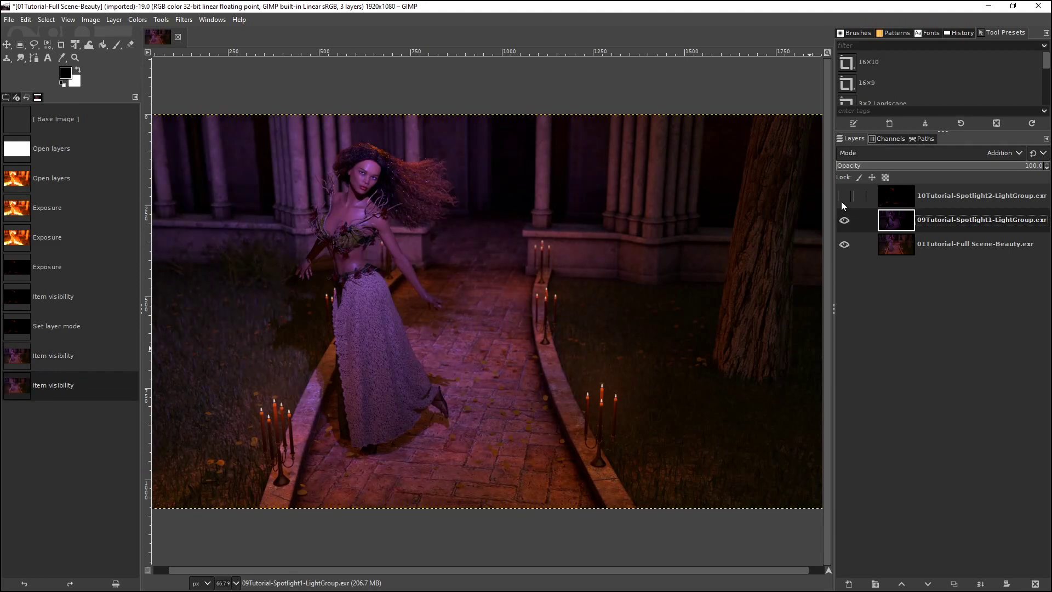
{"action": "left_click", "coordinate": [844, 197]}
Set the blend mode of the 10Tutorial-Spotlight2-LightGroup.exr layer to Addition.
{"action": "left_click", "coordinate": [896, 203]}
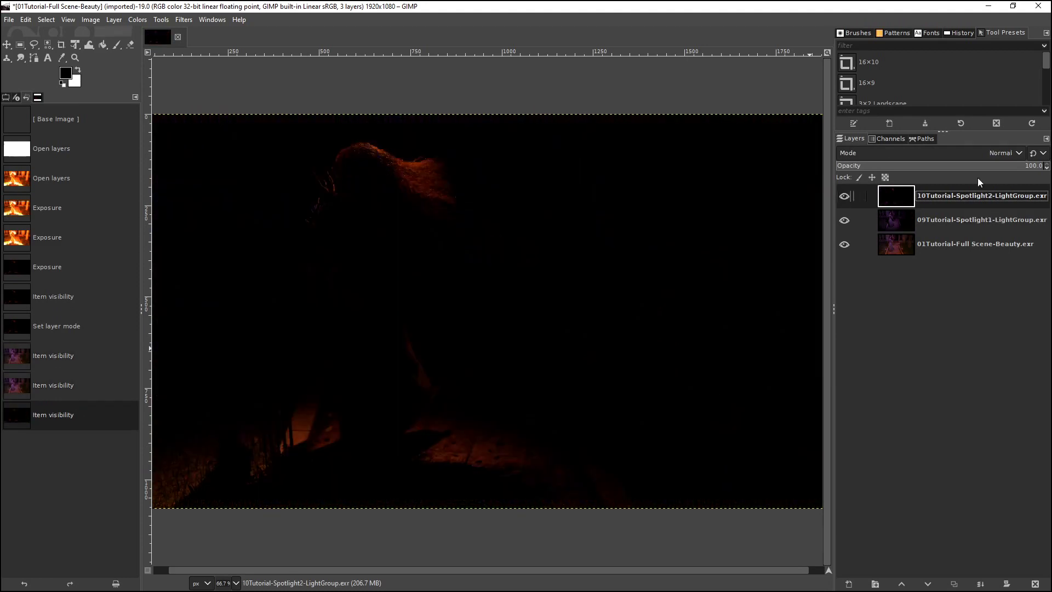
{"action": "left_click", "coordinate": [997, 154]}
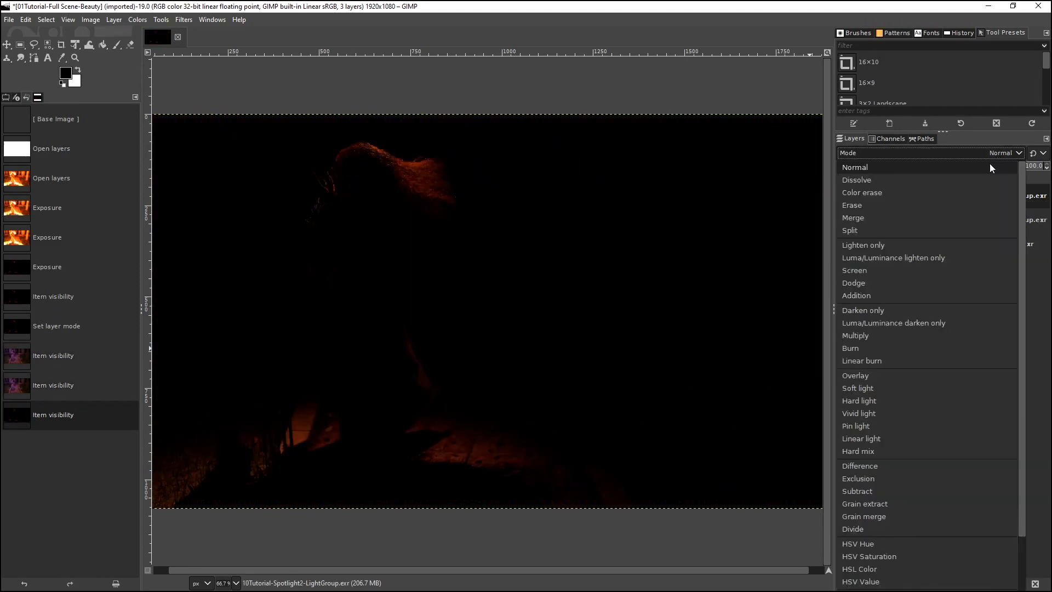
{"action": "left_click", "coordinate": [864, 296]}
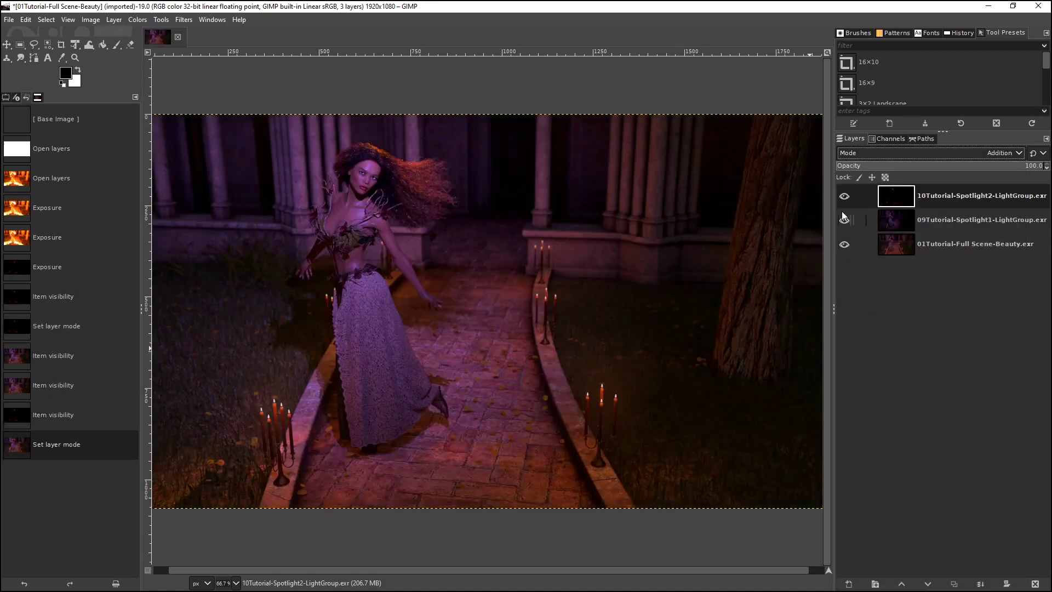
Toggle the visibility of the Spotlight2 and Spotlight1 layers in turn to compare the light each adds to the Beauty layer.
{"action": "left_click", "coordinate": [843, 197]}
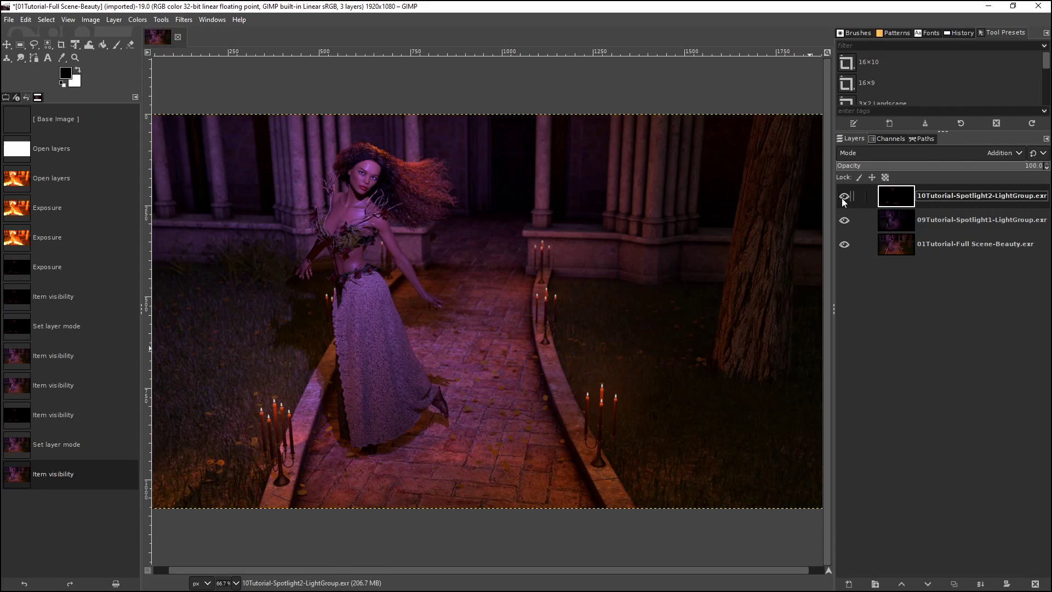
{"action": "left_click", "coordinate": [844, 222]}
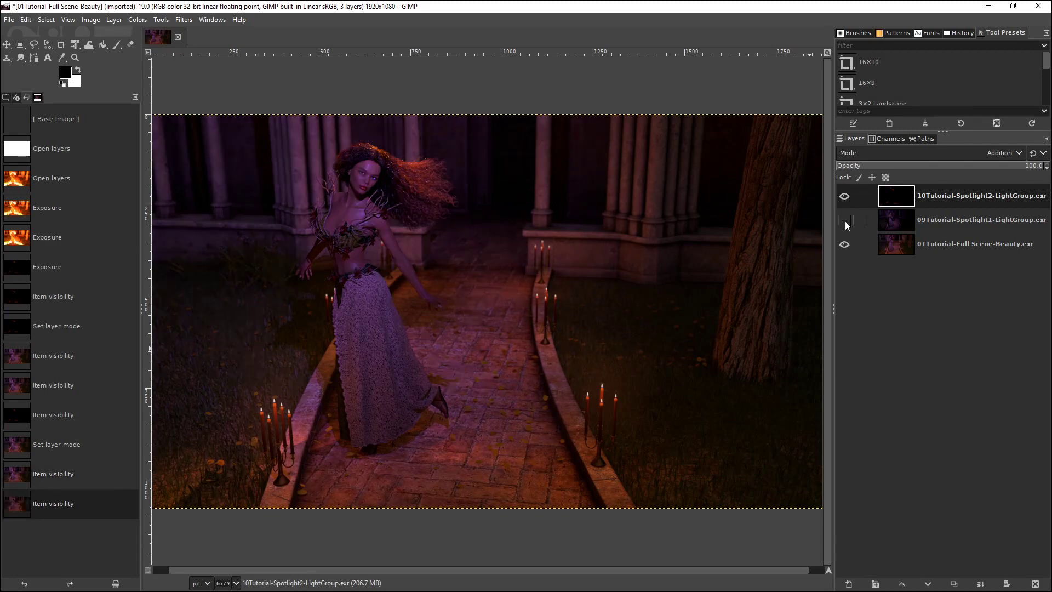
{"action": "left_click", "coordinate": [844, 221]}
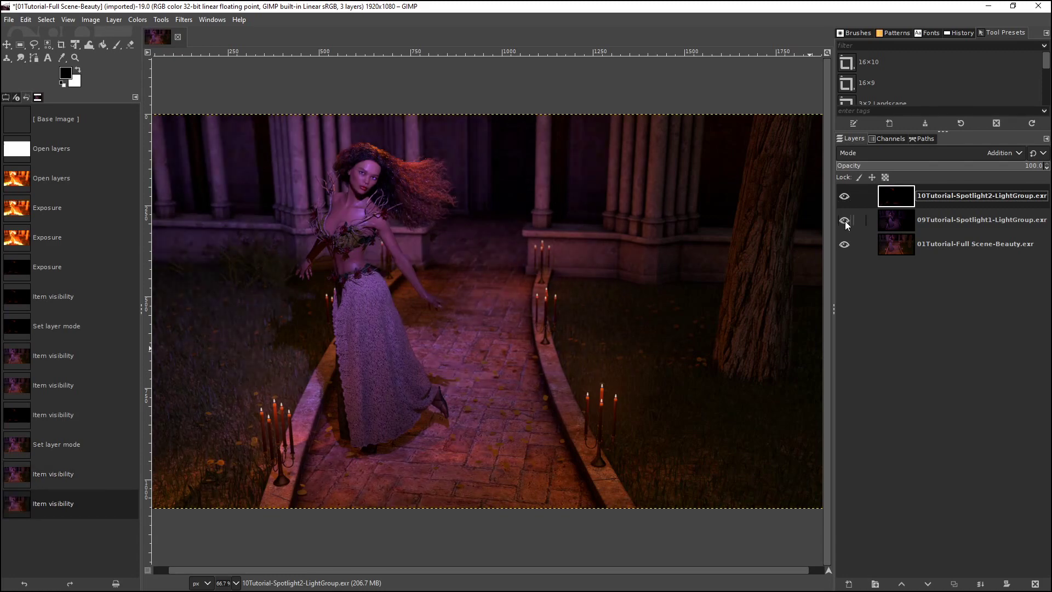
{"action": "left_click", "coordinate": [937, 244]}
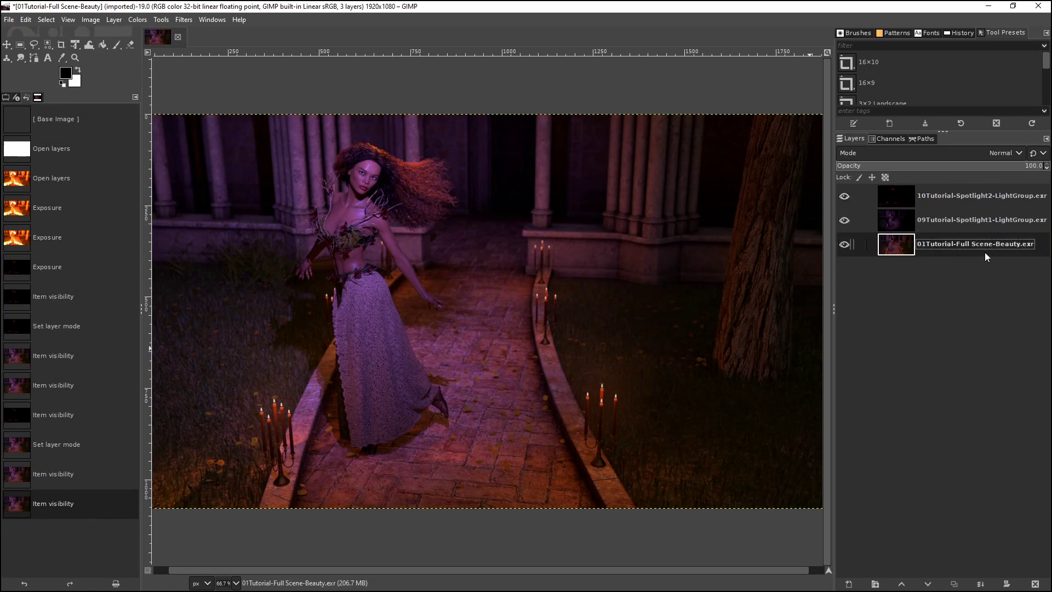
{"action": "left_click", "coordinate": [948, 219]}
{"action": "left_click", "coordinate": [942, 206]}
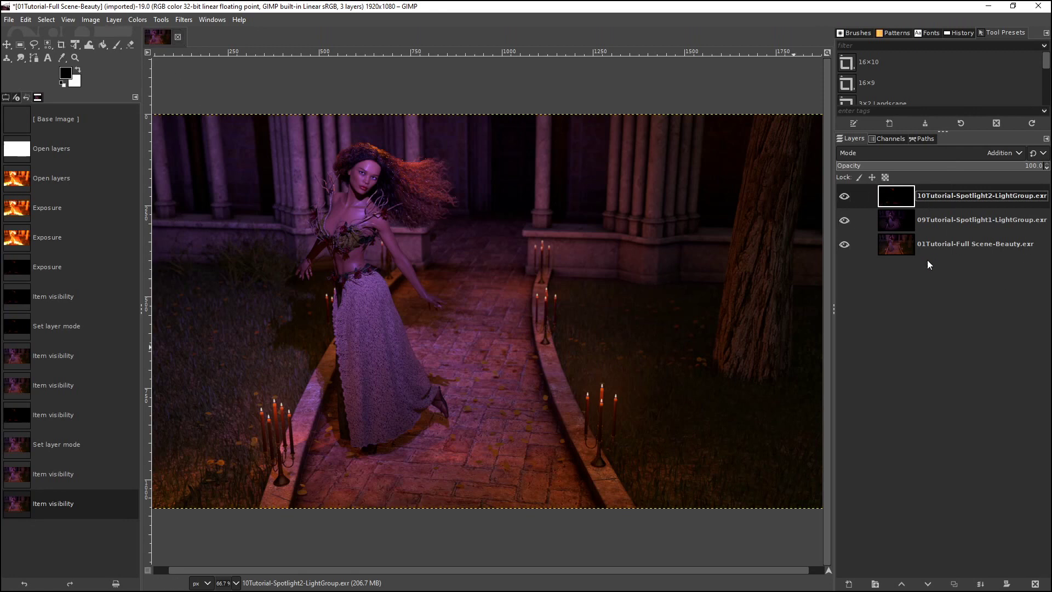
Close the imported Full Scene-Beauty image, discarding its changes, and open TutorialLayers_GIMP.xcf from the Tutorial EXRs folder.
{"action": "left_click", "coordinate": [179, 39]}
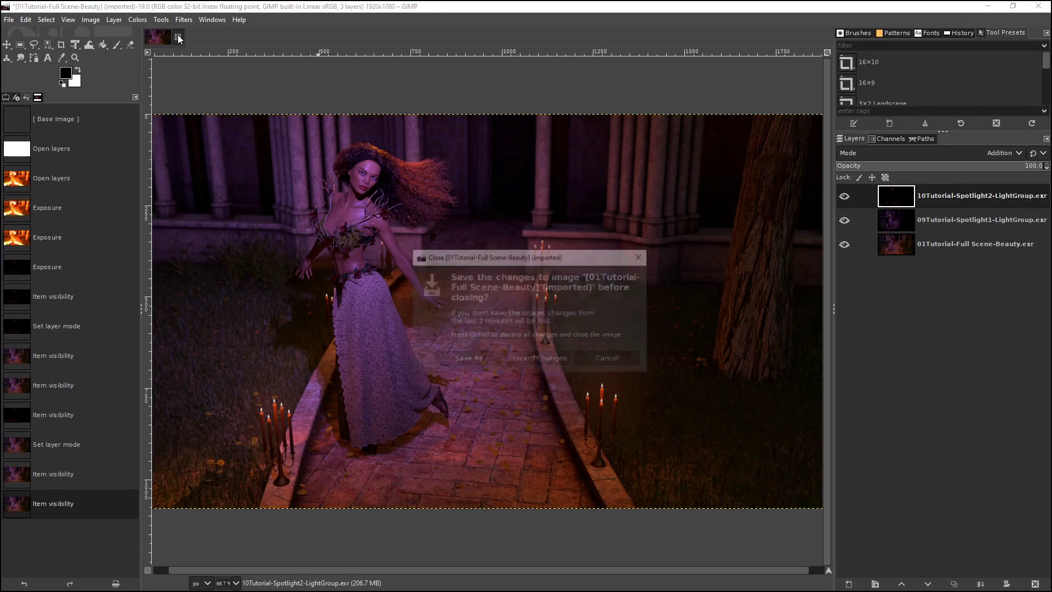
{"action": "left_click", "coordinate": [546, 357]}
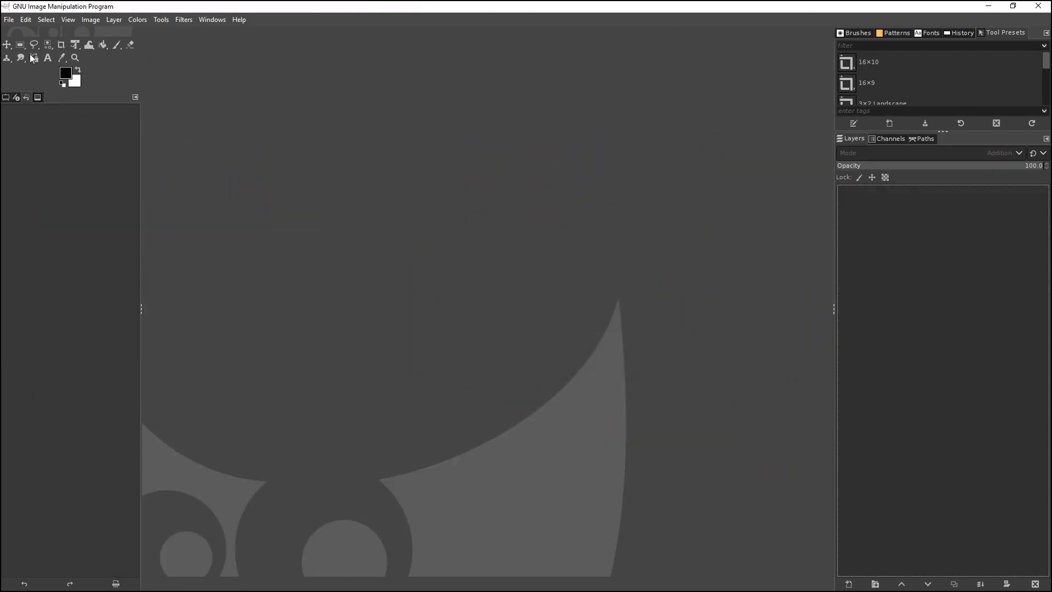
{"action": "left_click", "coordinate": [8, 24]}
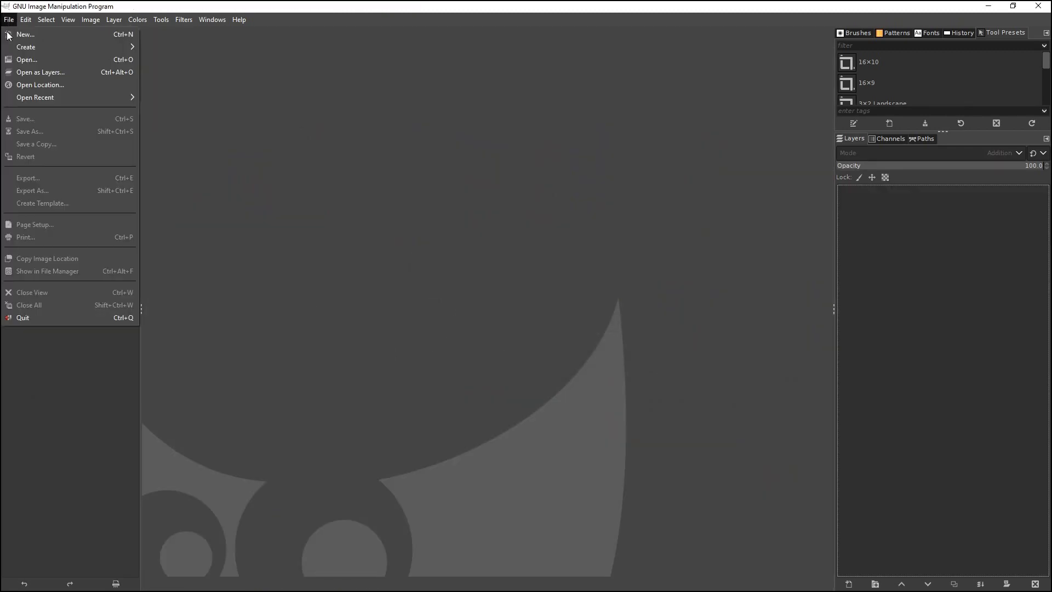
{"action": "left_click", "coordinate": [35, 59]}
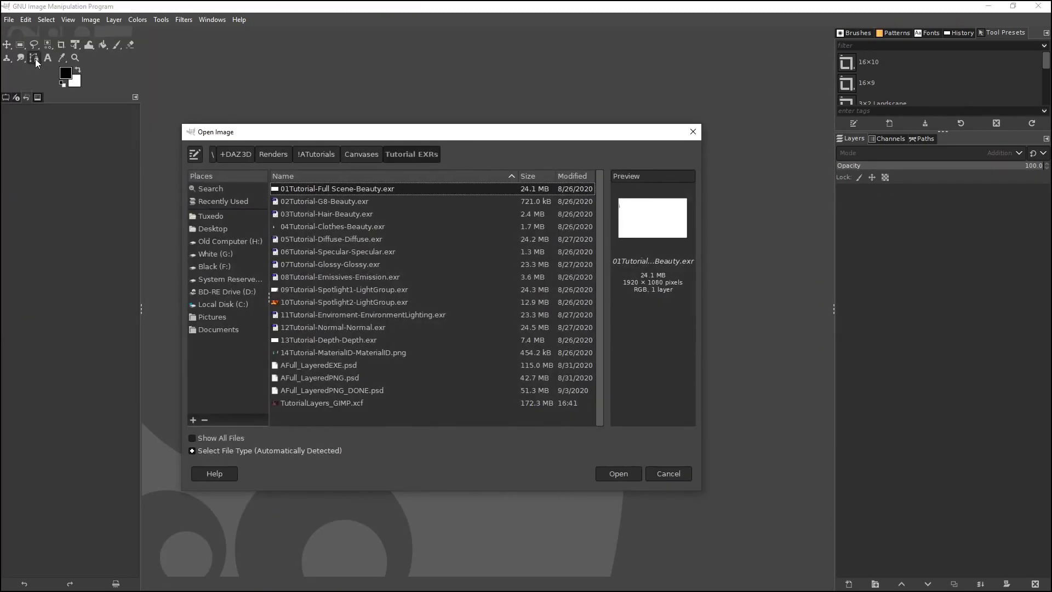
{"action": "double_click", "coordinate": [336, 403]}
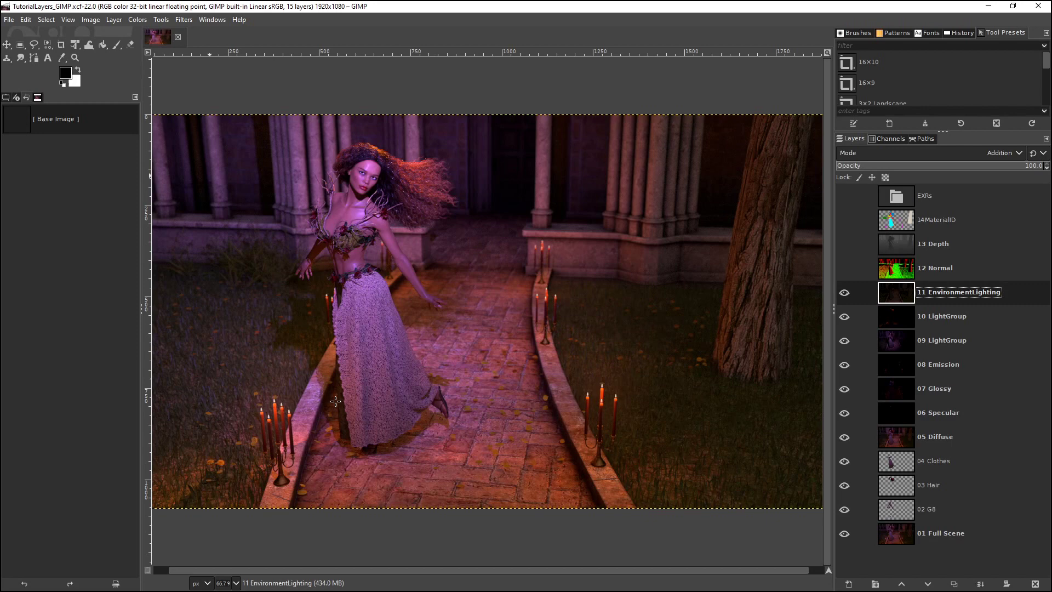
{"action": "left_click", "coordinate": [10, 20]}
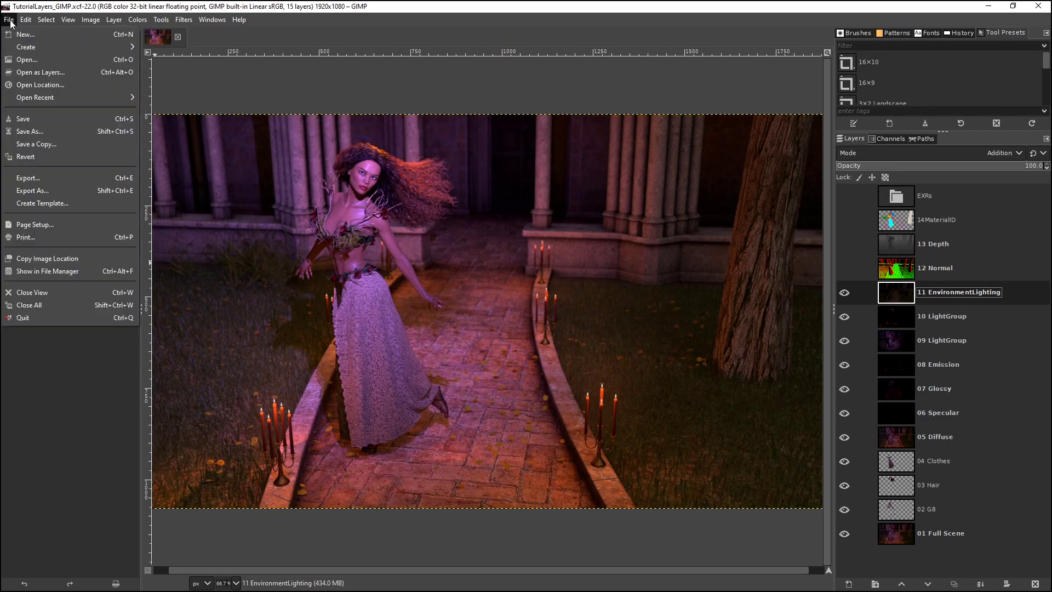
{"action": "left_click", "coordinate": [31, 70]}
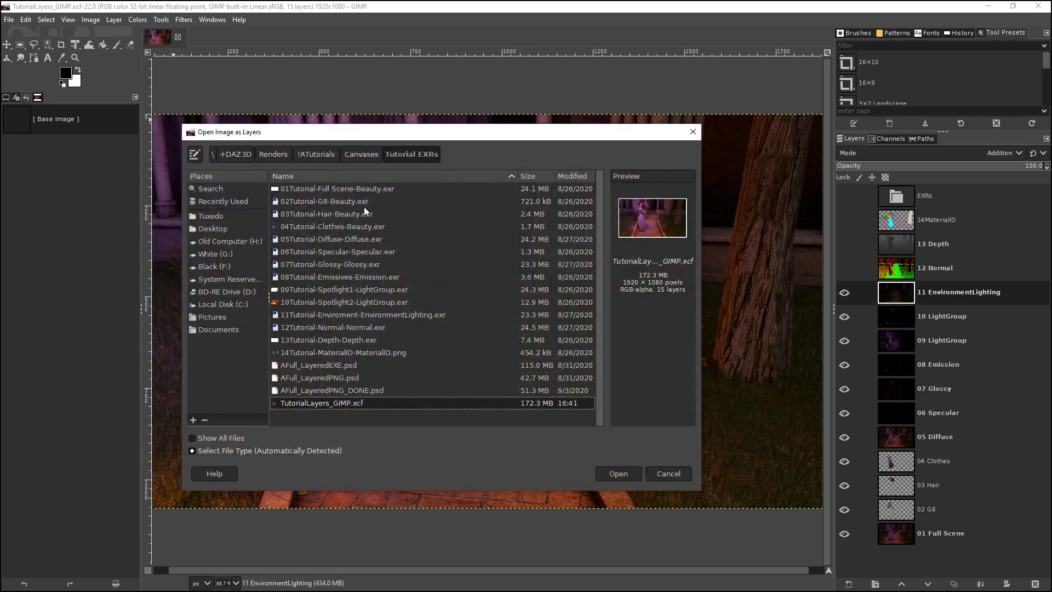
{"action": "left_click", "coordinate": [333, 186]}
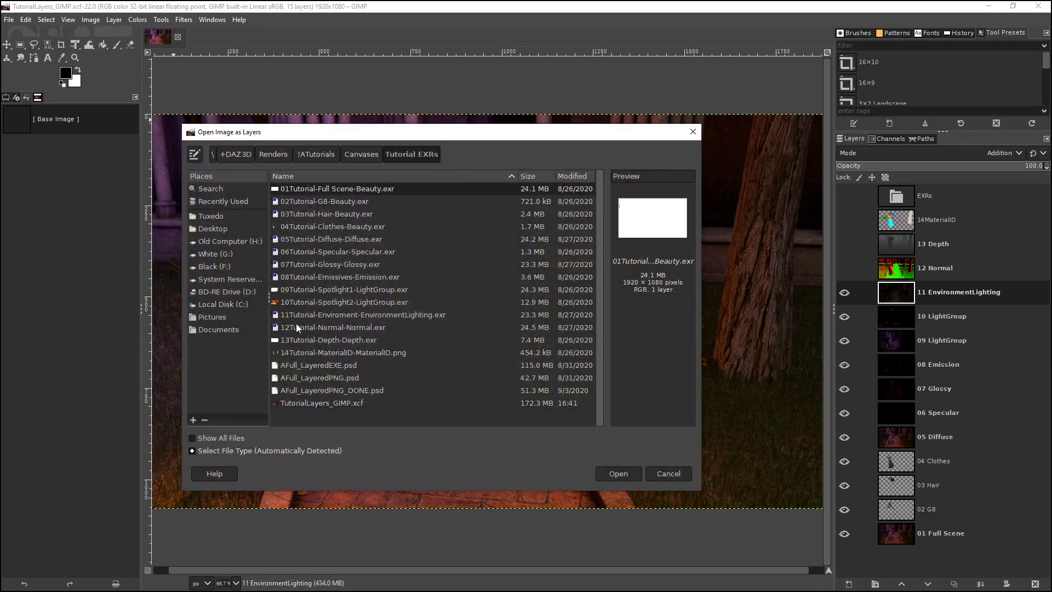
{"action": "left_click", "coordinate": [299, 357], "text": "shift"}
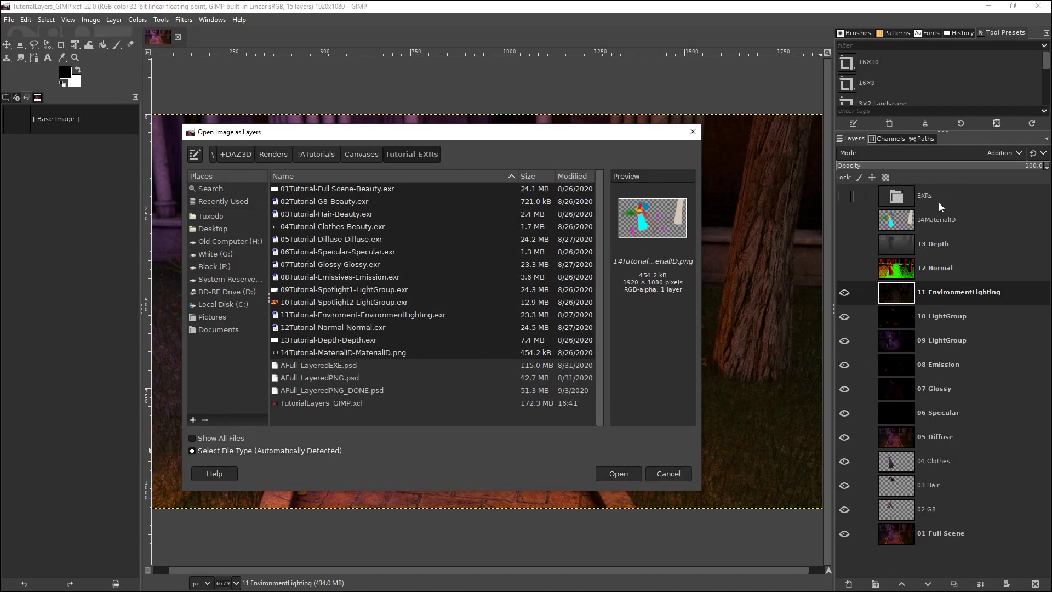
{"action": "left_click", "coordinate": [679, 477]}
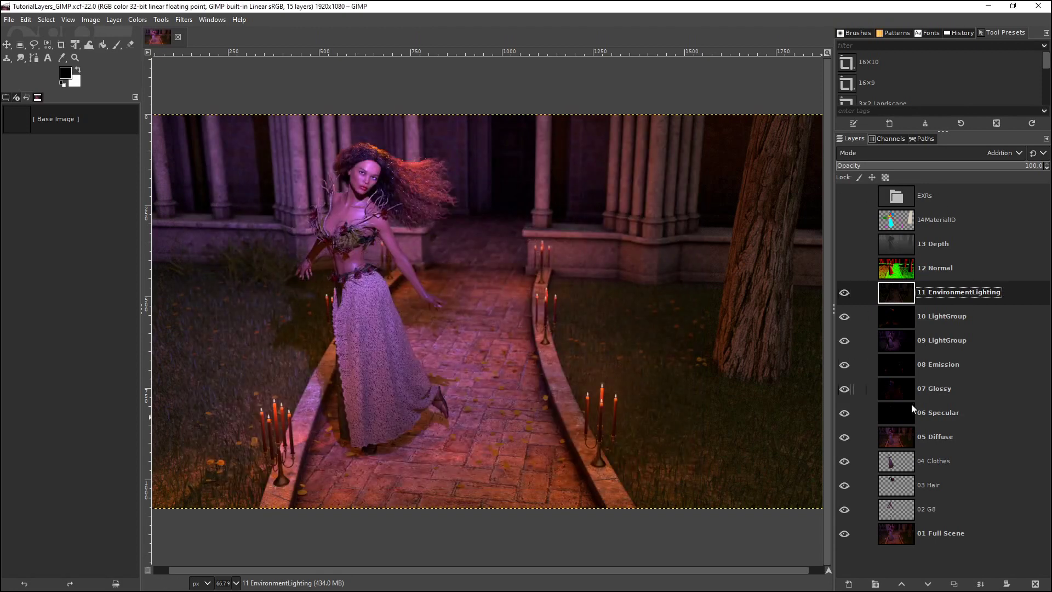
Examine the prepared layer stack from 01 Full Scene to 14MaterialID, checking the blend modes of the individual canvas layers.
{"action": "left_click", "coordinate": [929, 534]}
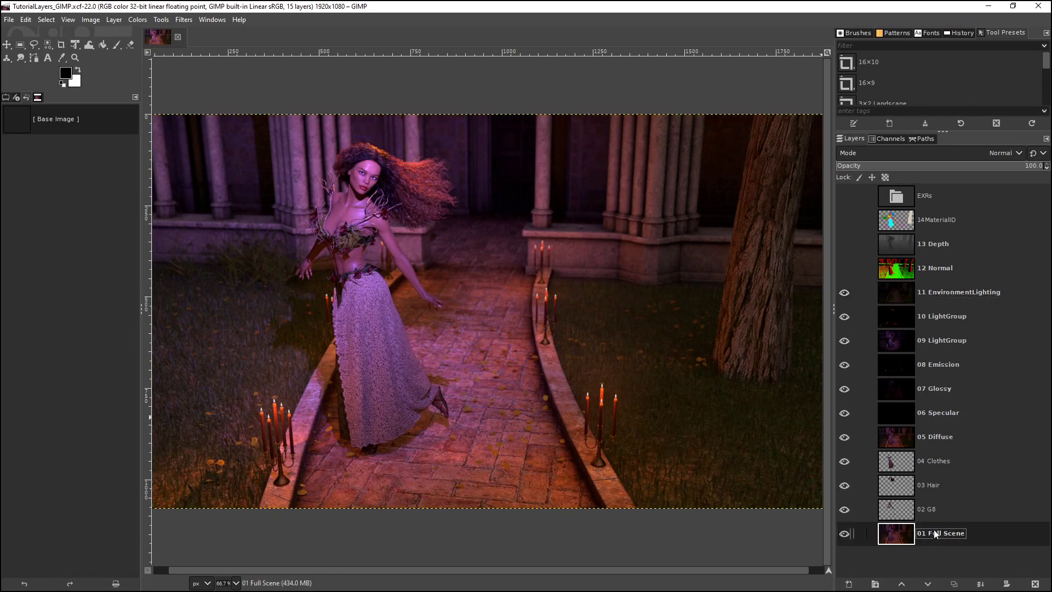
{"action": "left_click", "coordinate": [938, 291]}
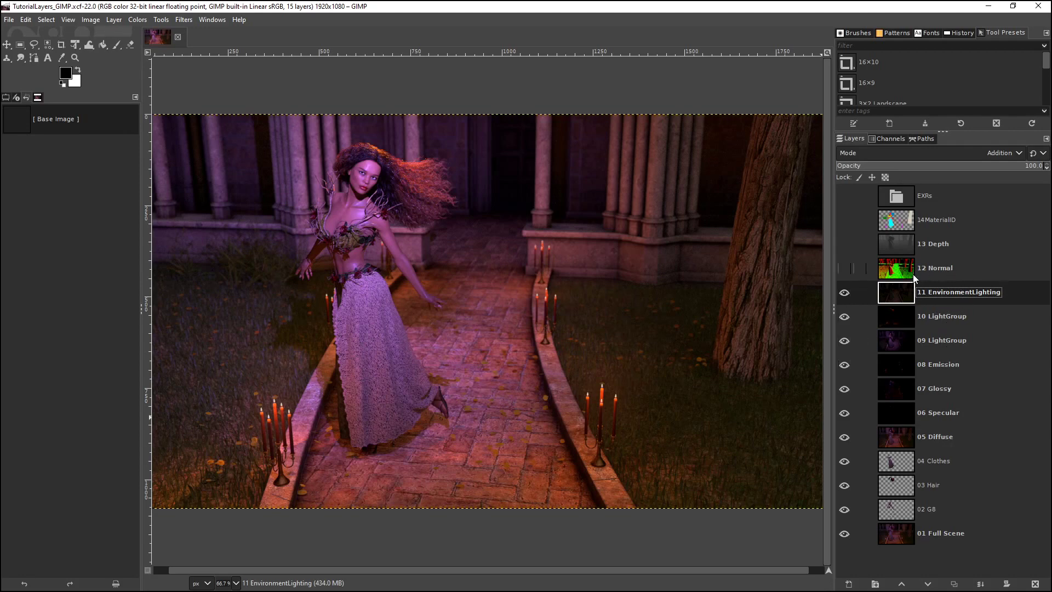
{"action": "left_click", "coordinate": [942, 267]}
{"action": "left_click", "coordinate": [927, 247]}
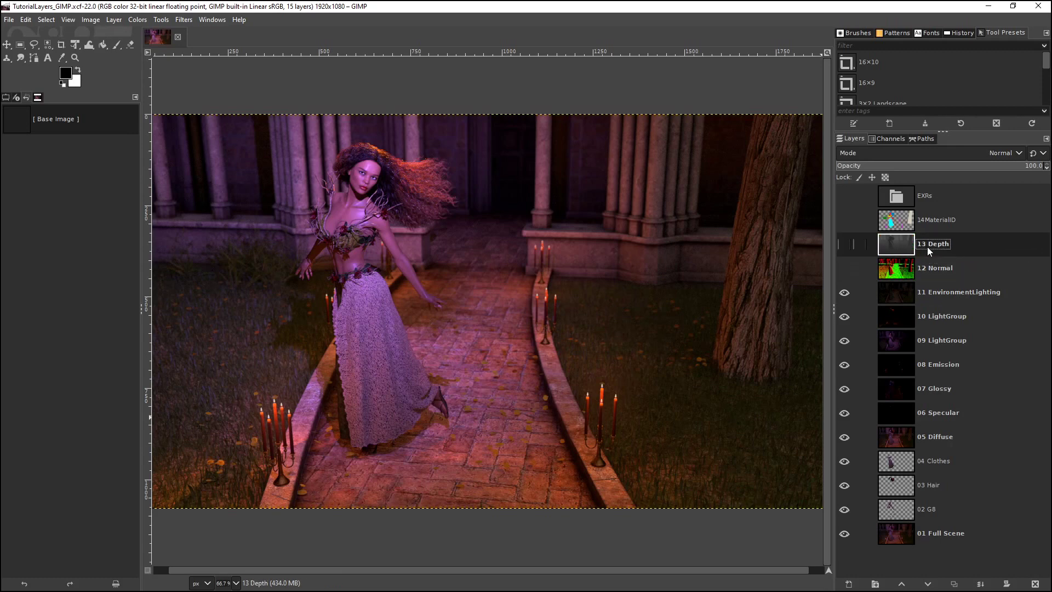
{"action": "left_click", "coordinate": [934, 226]}
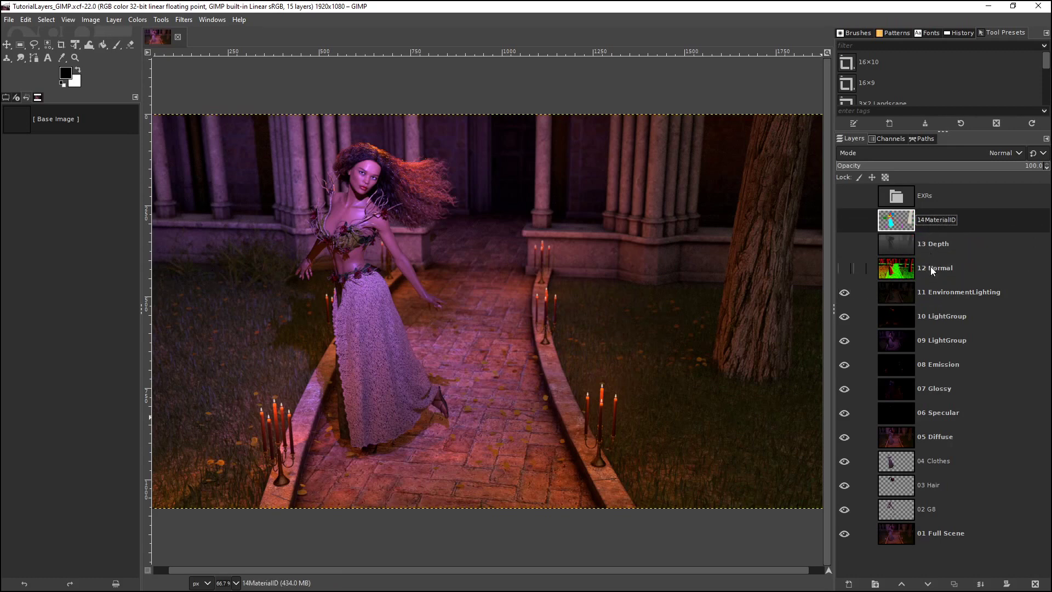
{"action": "left_click", "coordinate": [138, 20]}
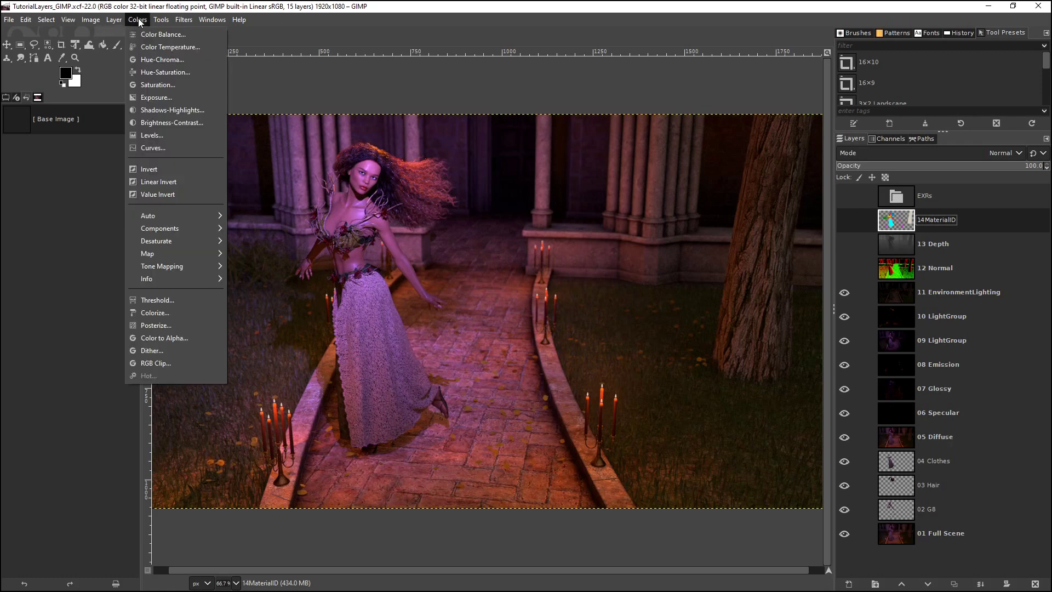
{"action": "left_click", "coordinate": [438, 7]}
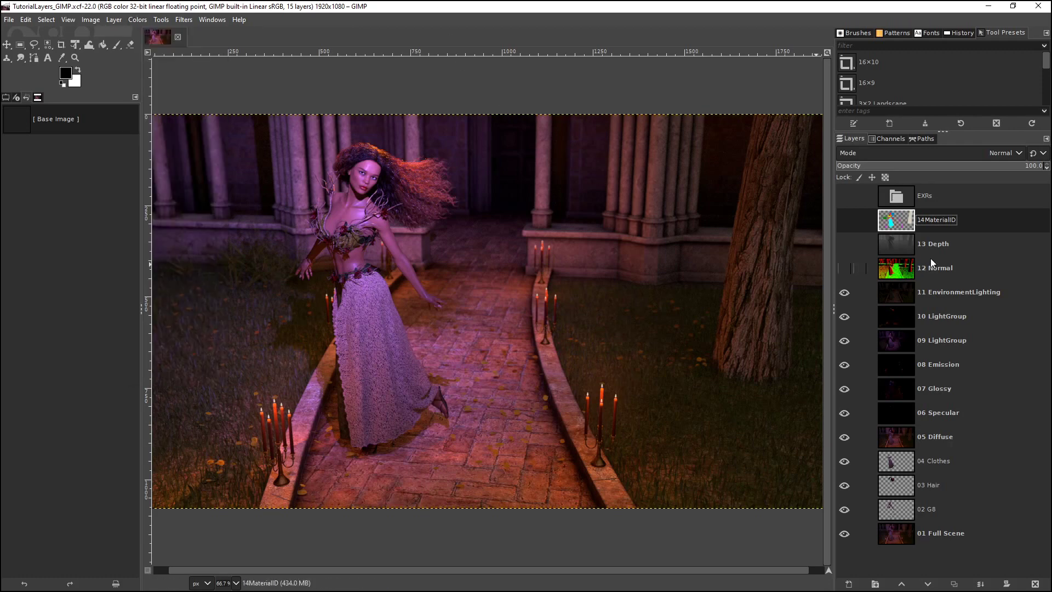
{"action": "left_click", "coordinate": [944, 243]}
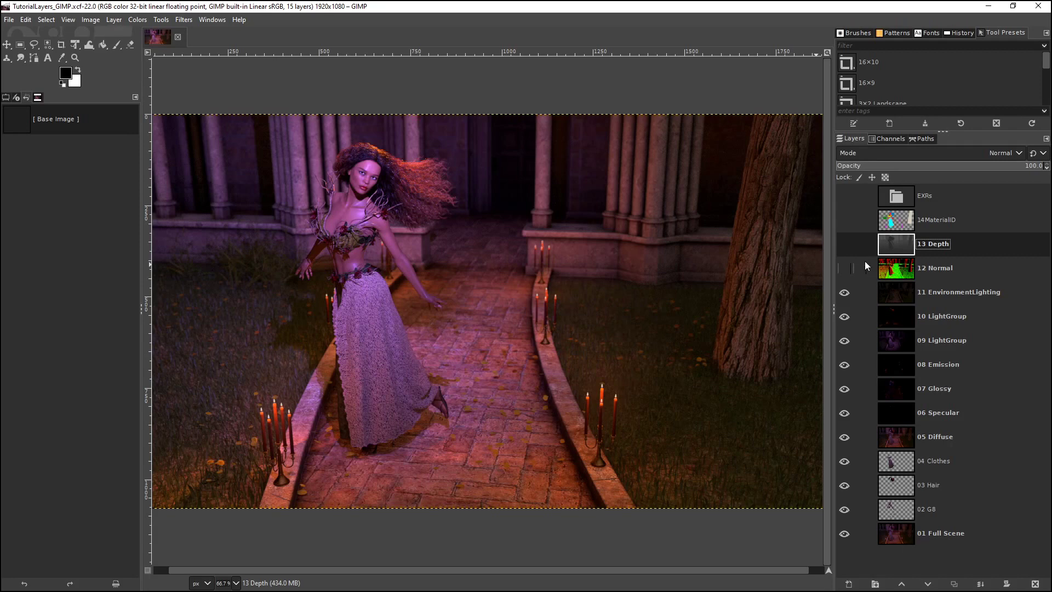
{"action": "left_click", "coordinate": [932, 531]}
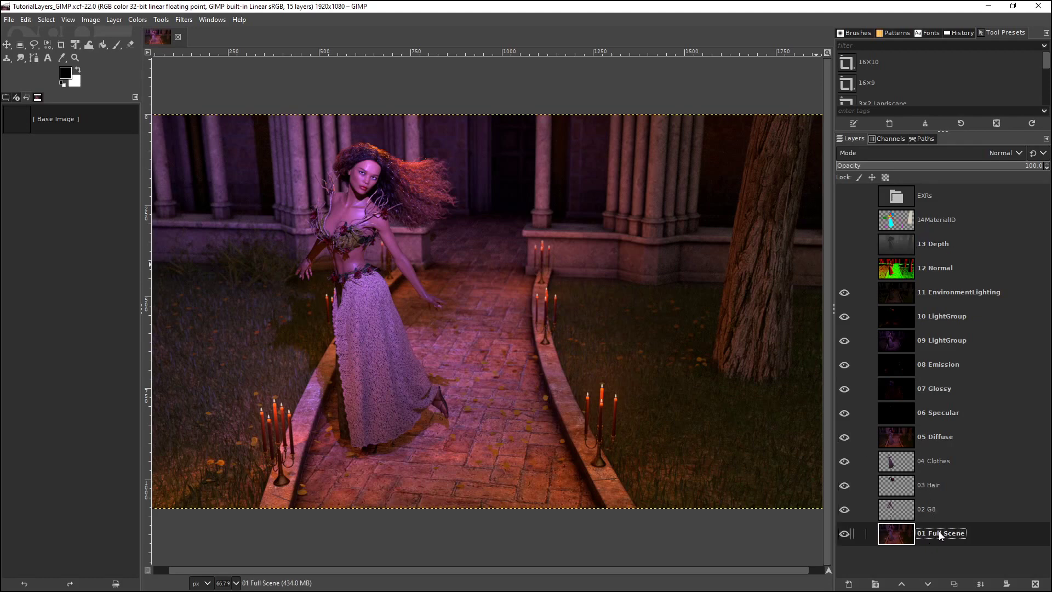
{"action": "left_click", "coordinate": [931, 513]}
{"action": "left_click", "coordinate": [937, 489]}
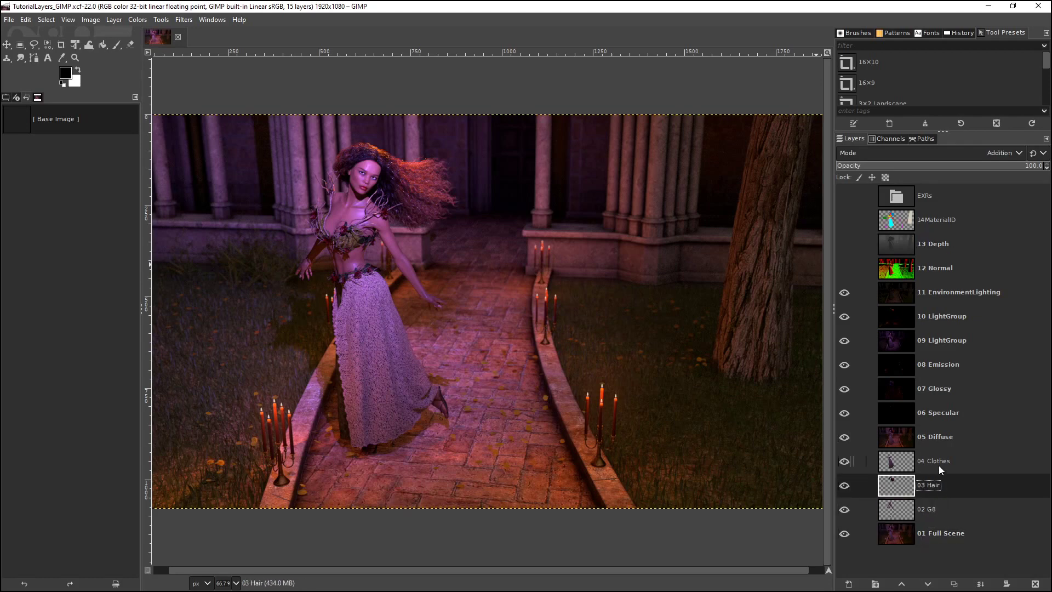
{"action": "left_click", "coordinate": [939, 465]}
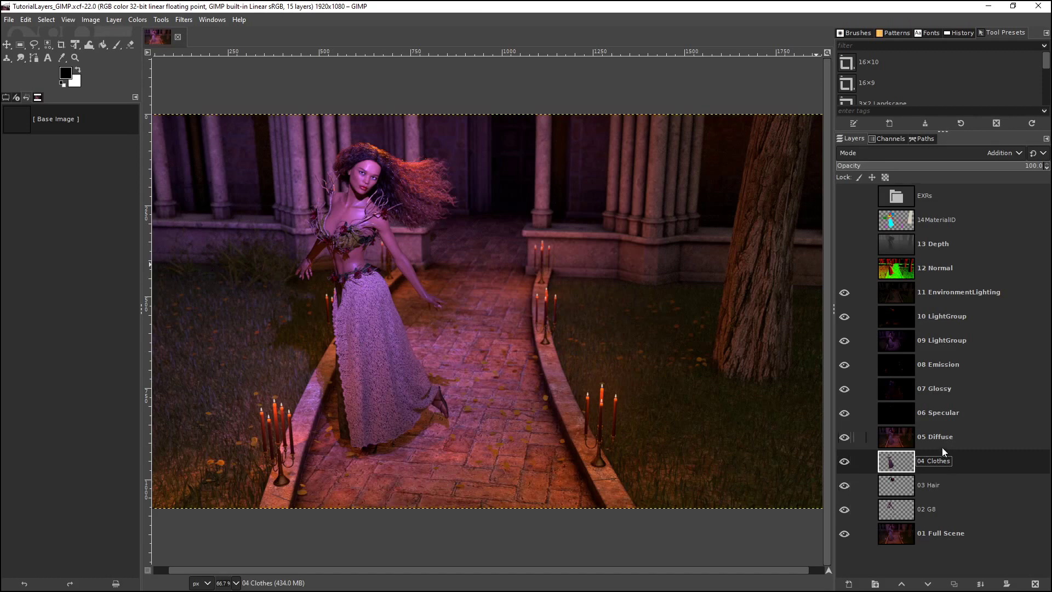
{"action": "left_click", "coordinate": [933, 293]}
{"action": "left_click", "coordinate": [926, 317]}
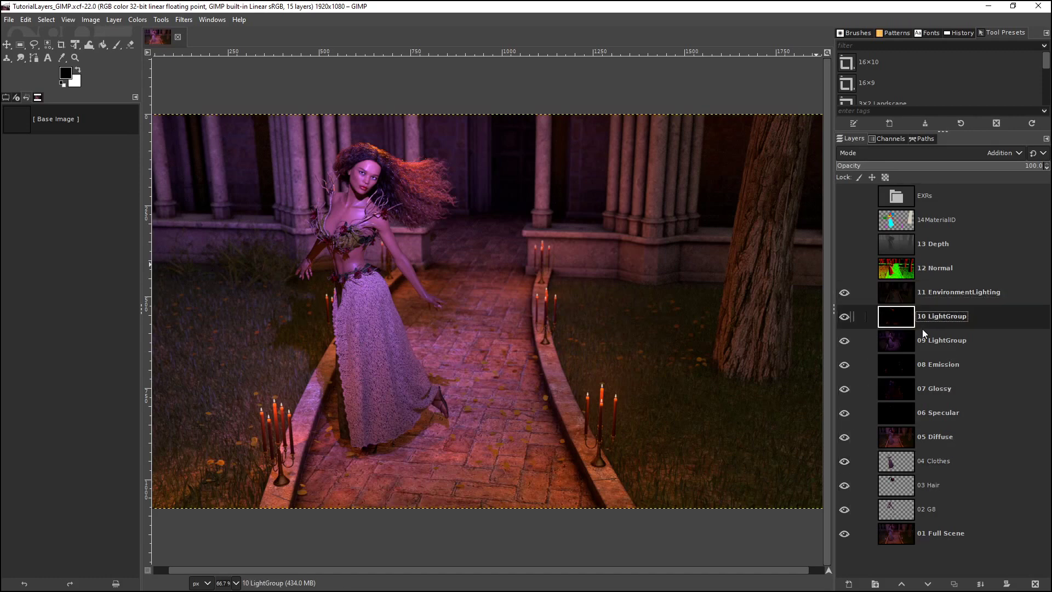
Review the blend modes of the 09 LightGroup, 08 Emission, 12 Normal, 13 Depth and 14MaterialID layers, and dismiss the CCleaner alert.
{"action": "left_click", "coordinate": [930, 342]}
{"action": "left_click", "coordinate": [934, 369]}
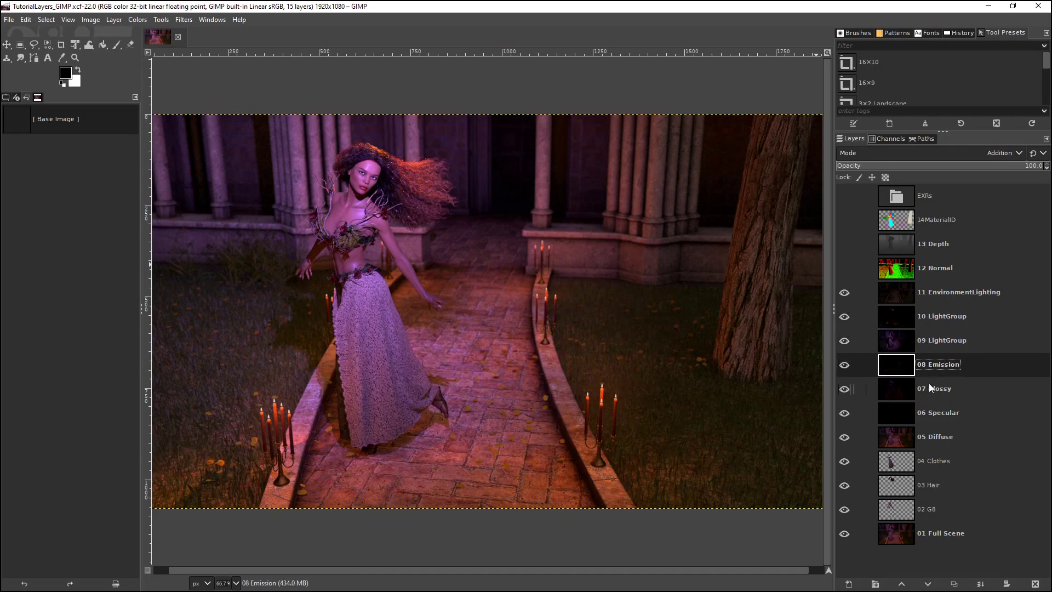
{"action": "left_click", "coordinate": [947, 271]}
{"action": "left_click", "coordinate": [942, 247]}
{"action": "left_click", "coordinate": [947, 218]}
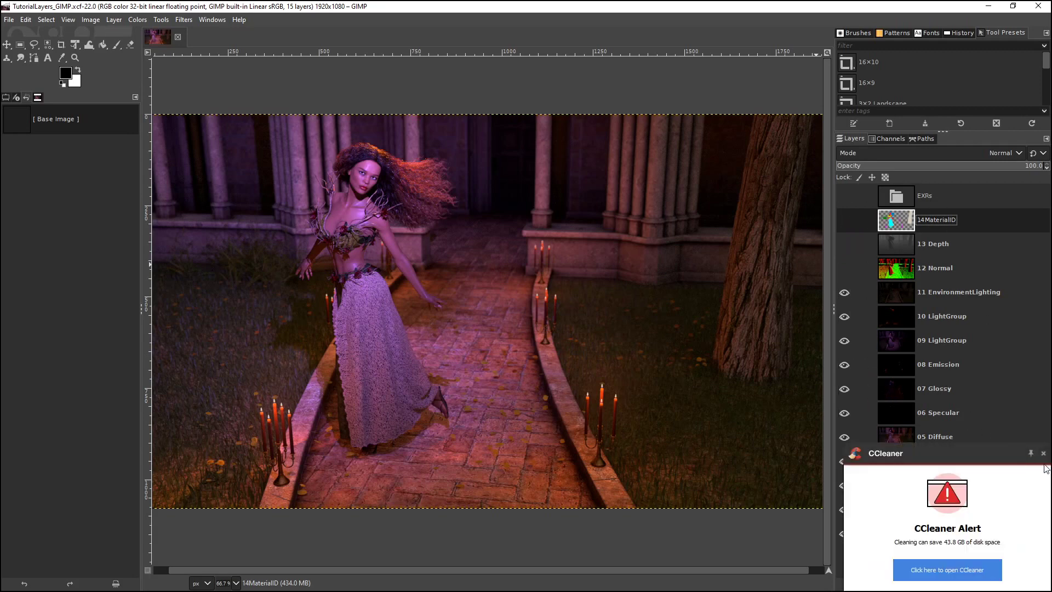
{"action": "left_click", "coordinate": [1043, 455]}
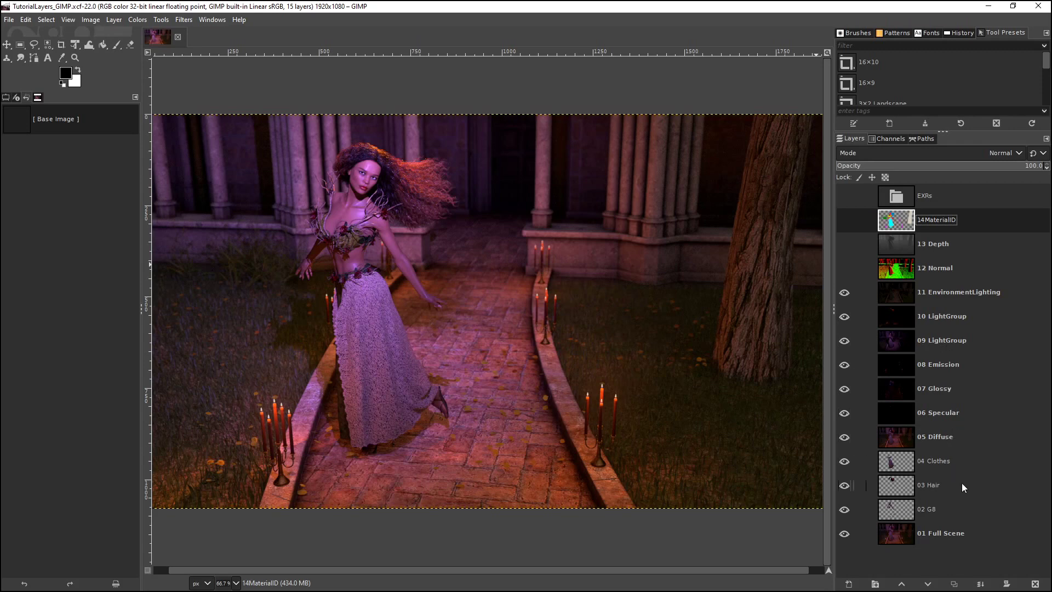
Create a layer group and move the 05 Diffuse, 06 Specular, 07 Glossy and 08 Emission layers into it in ascending order.
{"action": "left_click", "coordinate": [875, 584]}
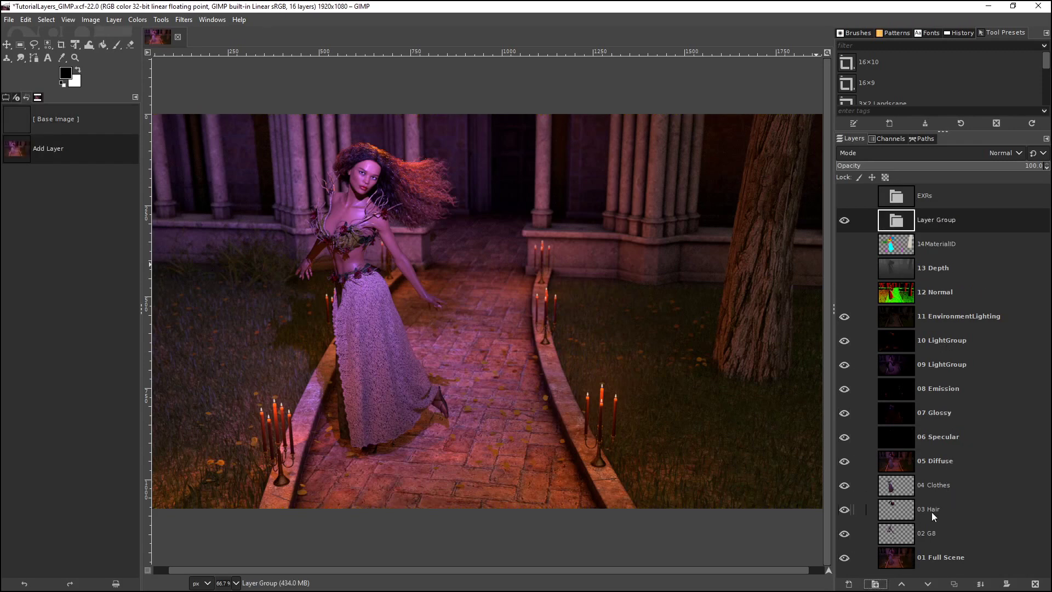
{"action": "left_click", "coordinate": [938, 461]}
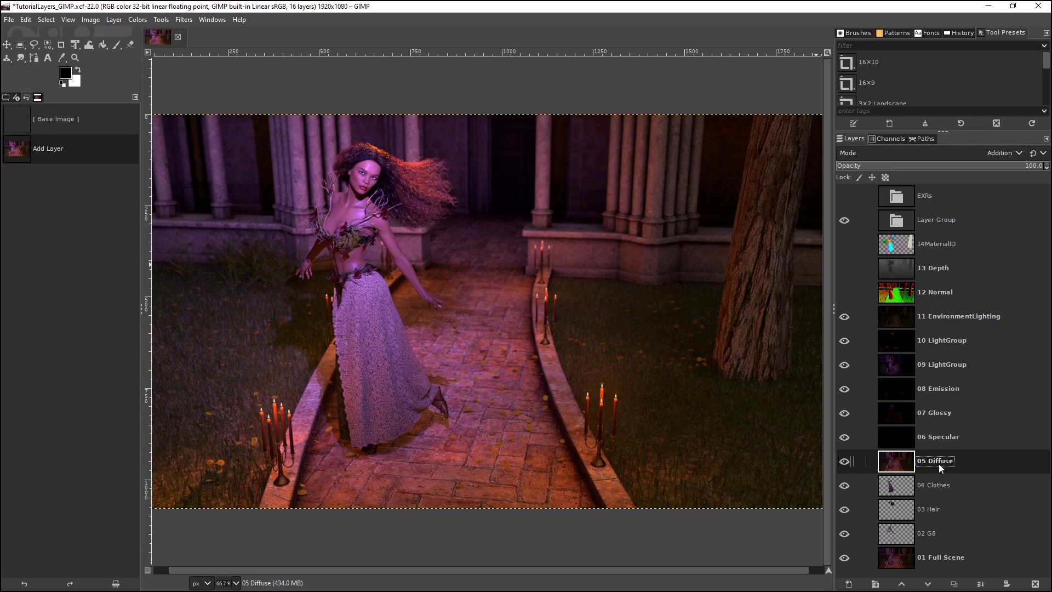
{"action": "left_click_drag", "start_coordinate": [939, 463], "coordinate": [919, 217]}
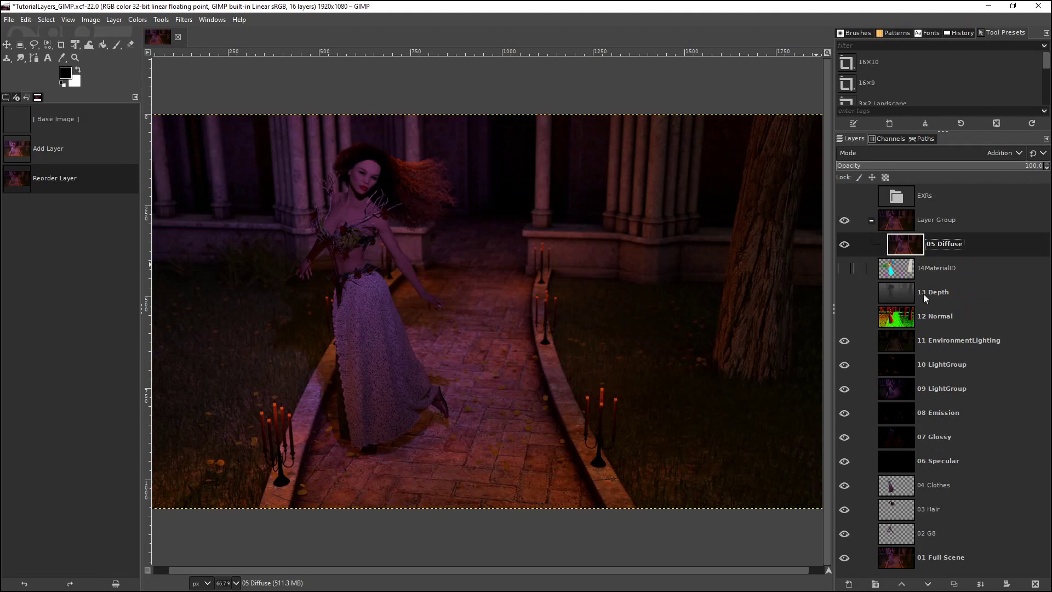
{"action": "left_click_drag", "start_coordinate": [939, 462], "coordinate": [948, 236]}
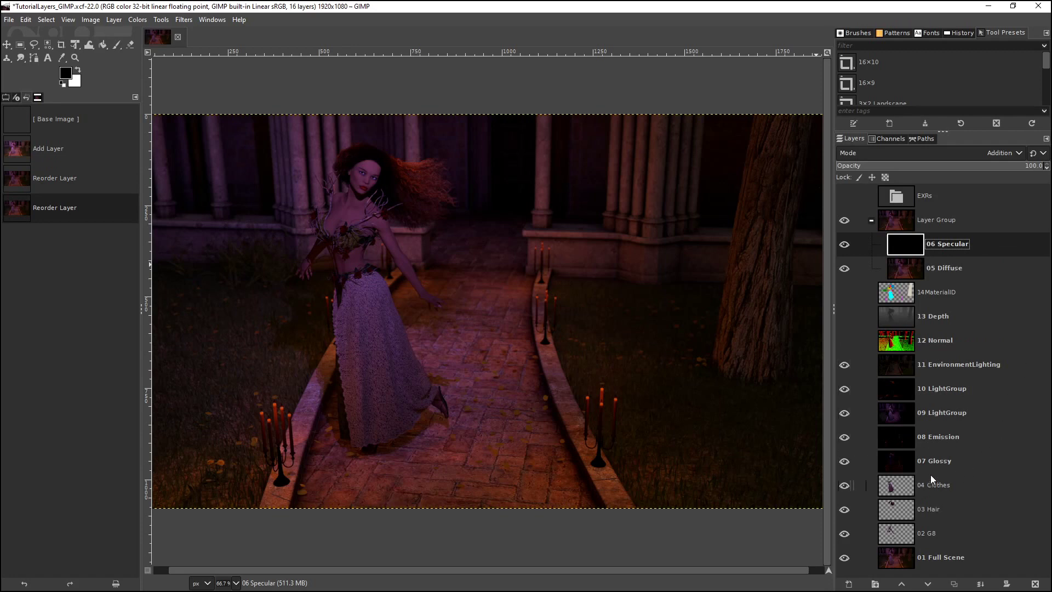
{"action": "left_click_drag", "start_coordinate": [931, 461], "coordinate": [934, 234]}
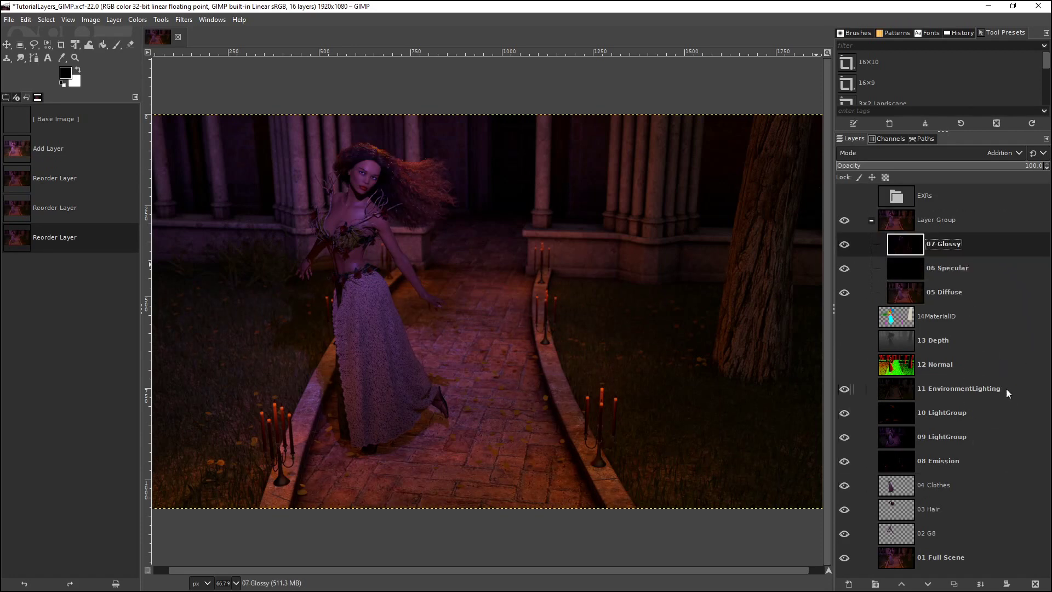
{"action": "left_click_drag", "start_coordinate": [931, 461], "coordinate": [929, 245]}
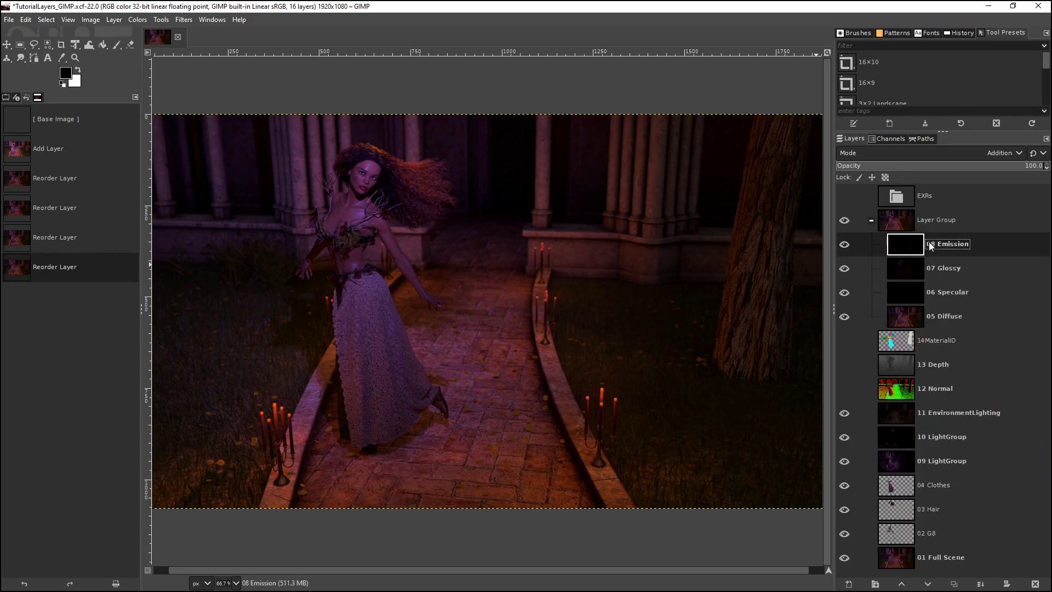
Set the blend mode of the 05 Diffuse layer, the lowest one in the group, to Normal.
{"action": "left_click", "coordinate": [941, 316]}
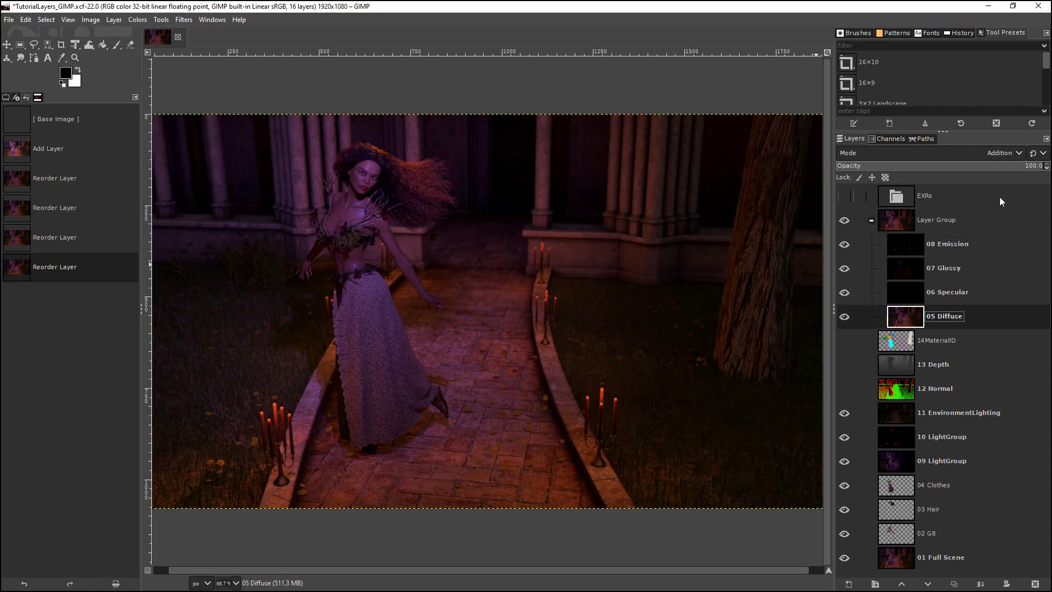
{"action": "left_click", "coordinate": [1001, 152]}
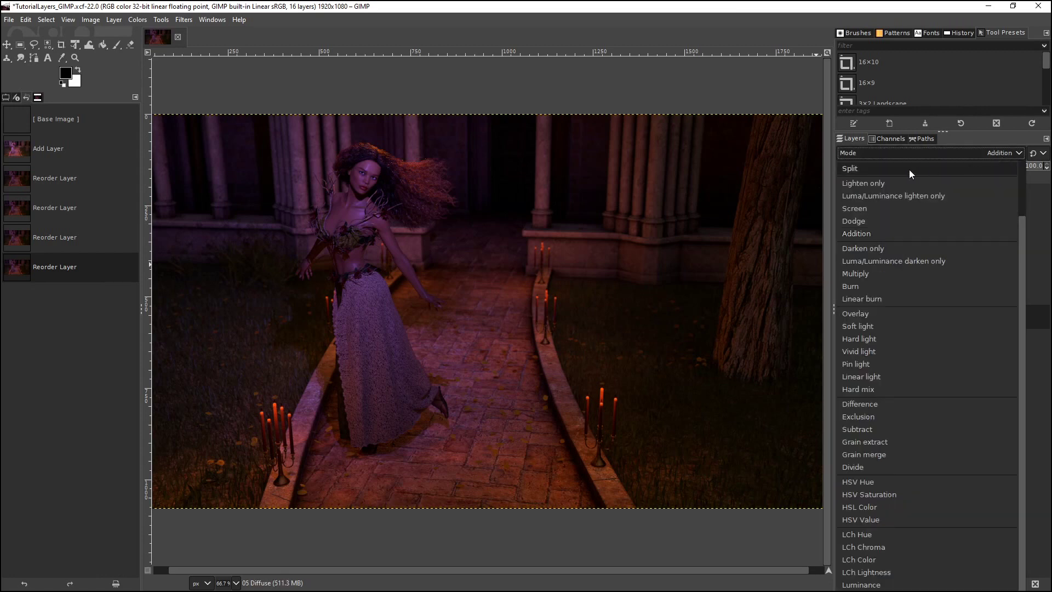
{"action": "left_click", "coordinate": [893, 168]}
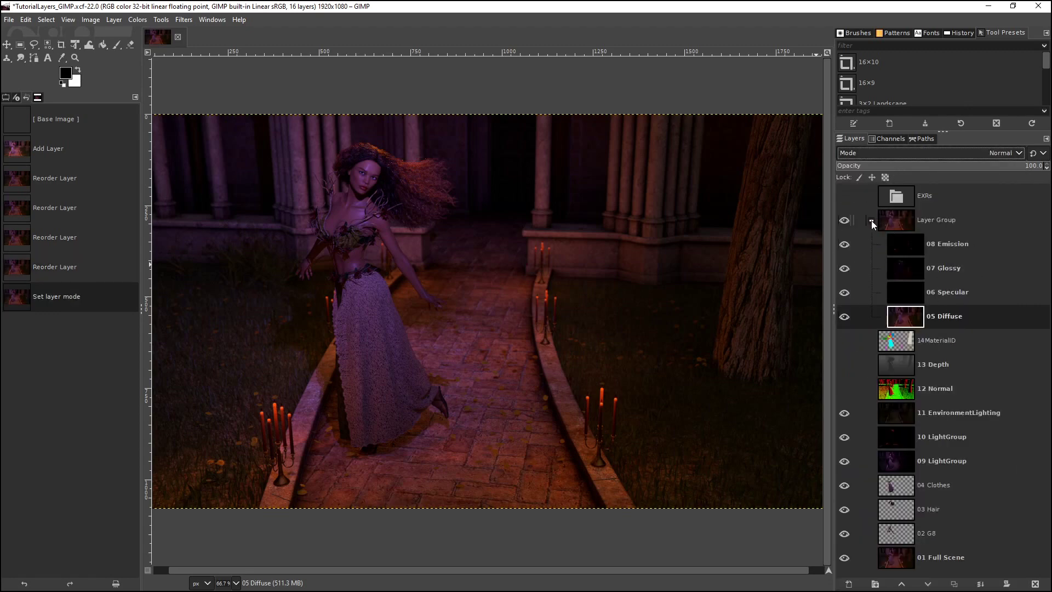
Toggle the layer group's visibility repeatedly to compare the combined Diffuse, Specular, Glossy and Emission canvases with the other layers.
{"action": "left_click", "coordinate": [844, 220]}
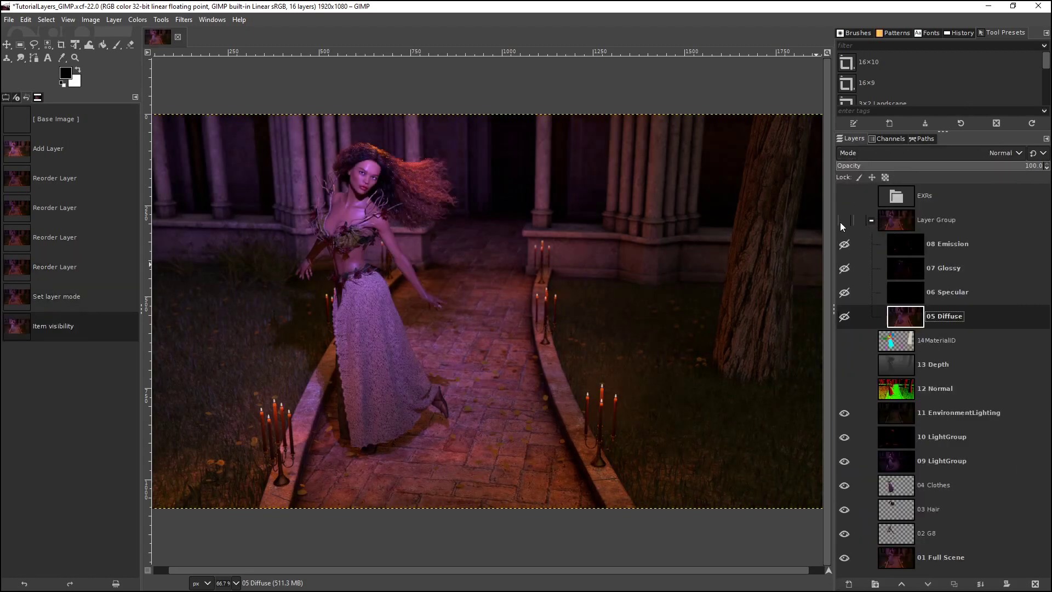
{"action": "left_click", "coordinate": [840, 222]}
{"action": "left_click", "coordinate": [840, 222]}
{"action": "left_click", "coordinate": [840, 222]}
{"action": "left_click", "coordinate": [840, 222]}
{"action": "left_click", "coordinate": [839, 222]}
{"action": "left_click", "coordinate": [840, 222]}
{"action": "left_click", "coordinate": [840, 221]}
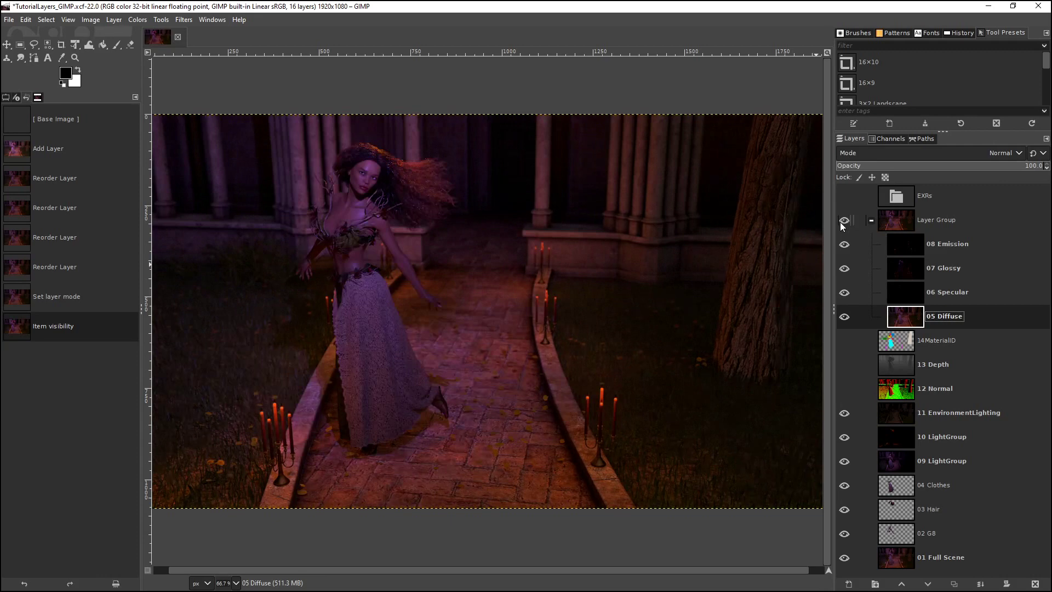
{"action": "left_click", "coordinate": [840, 222]}
{"action": "left_click", "coordinate": [848, 220]}
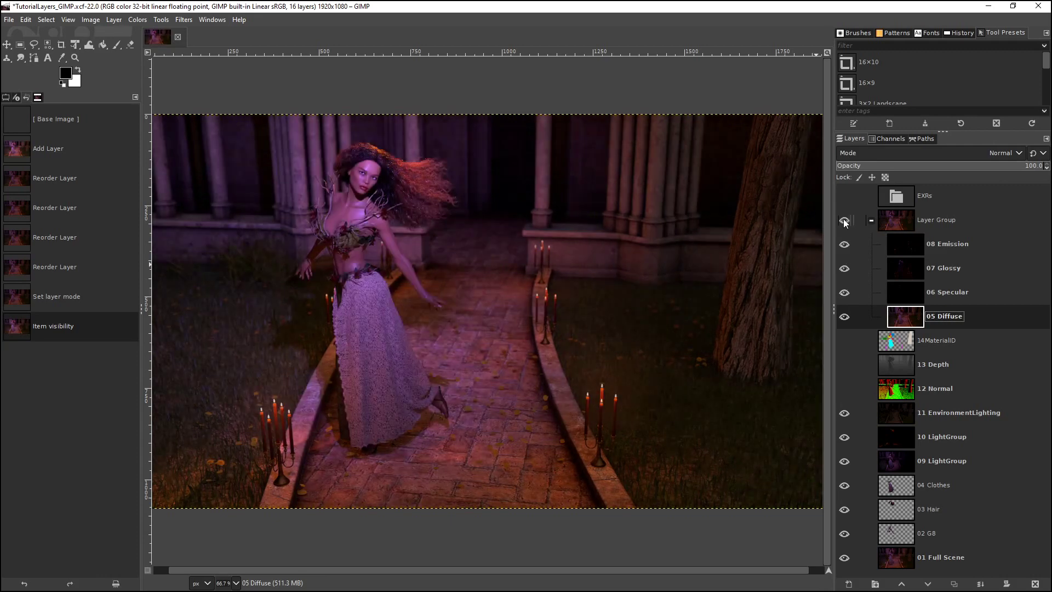
Move the layer group directly above 01 Full Scene and hide it.
{"action": "left_click", "coordinate": [946, 220]}
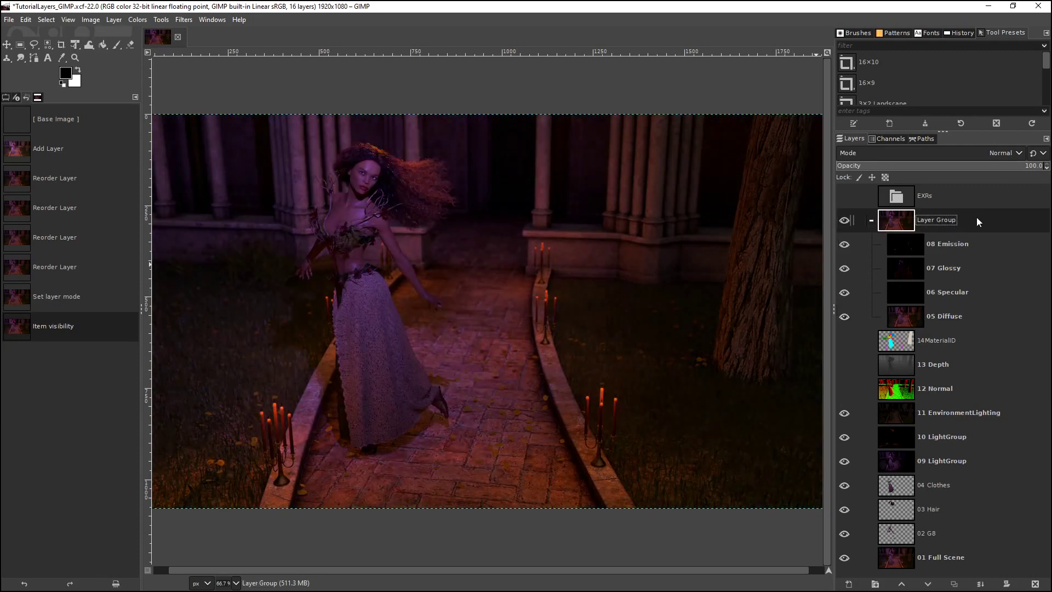
{"action": "left_click_drag", "start_coordinate": [977, 218], "coordinate": [922, 542]}
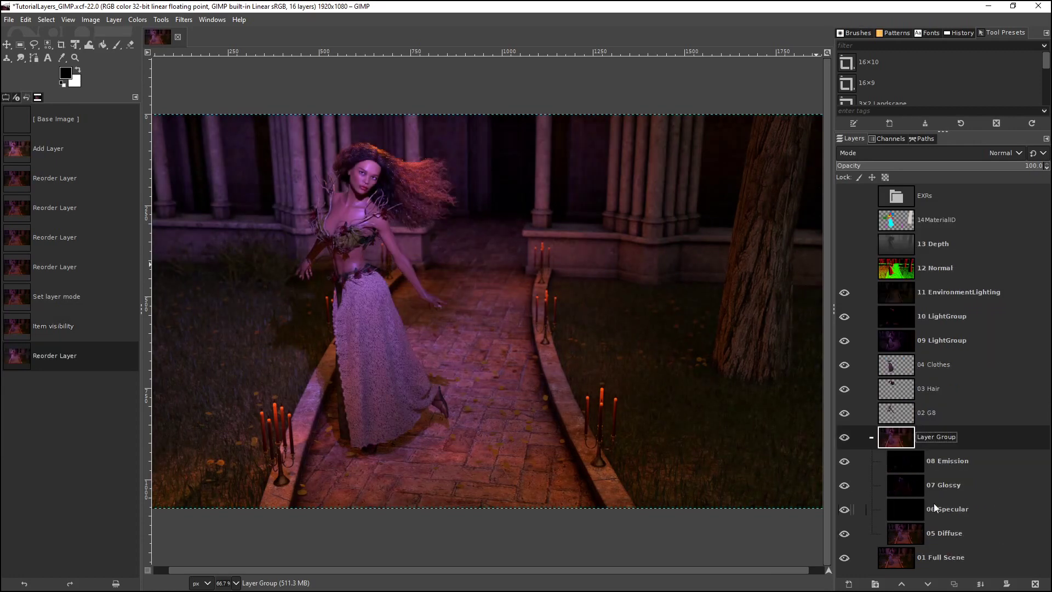
{"action": "left_click", "coordinate": [845, 437]}
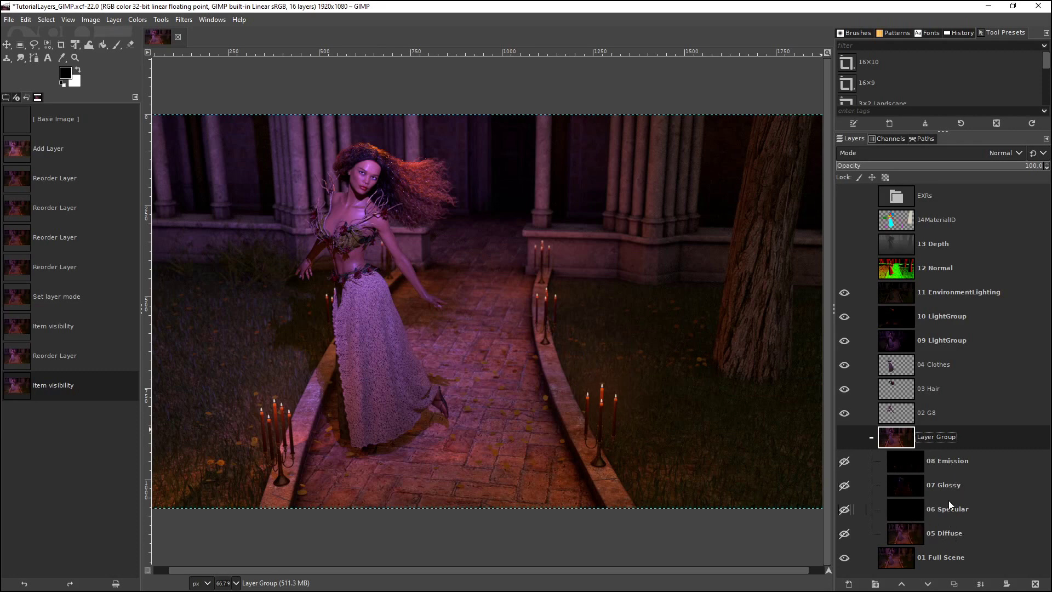
Compare the layer group with 01 Full Scene by toggling the group's visibility, checking 02 G8 and 11 EnvironmentLighting as well.
{"action": "left_click", "coordinate": [927, 564]}
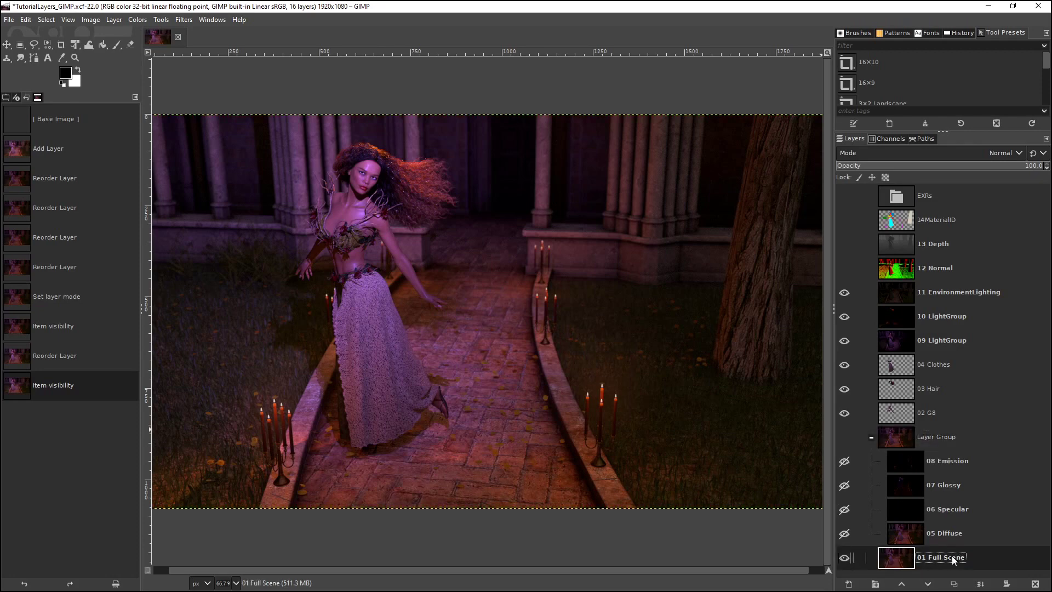
{"action": "left_click", "coordinate": [844, 436]}
{"action": "left_click", "coordinate": [871, 437]}
{"action": "left_click", "coordinate": [844, 437]}
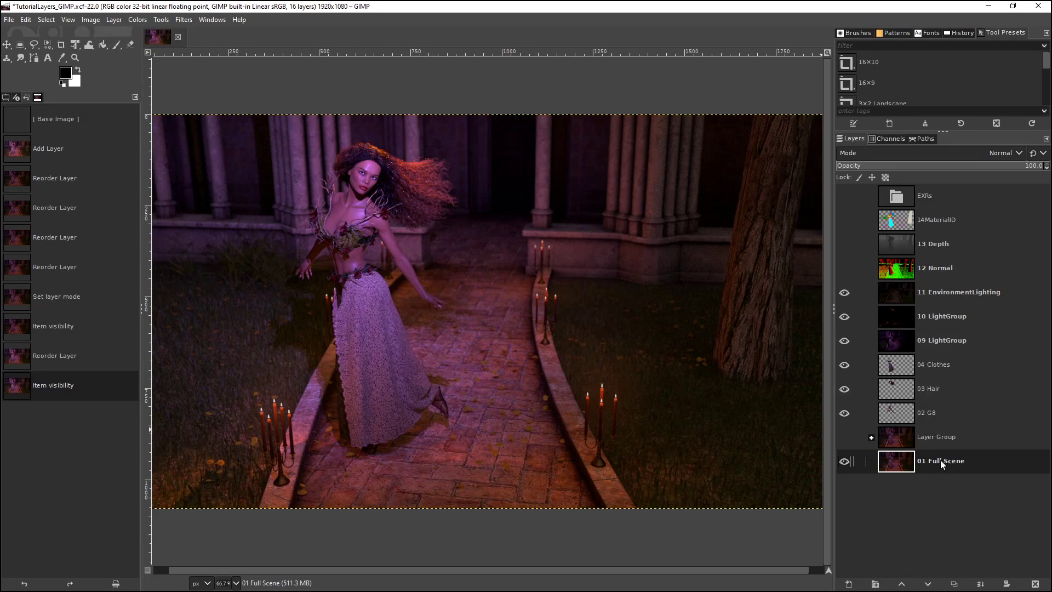
{"action": "left_click", "coordinate": [941, 414]}
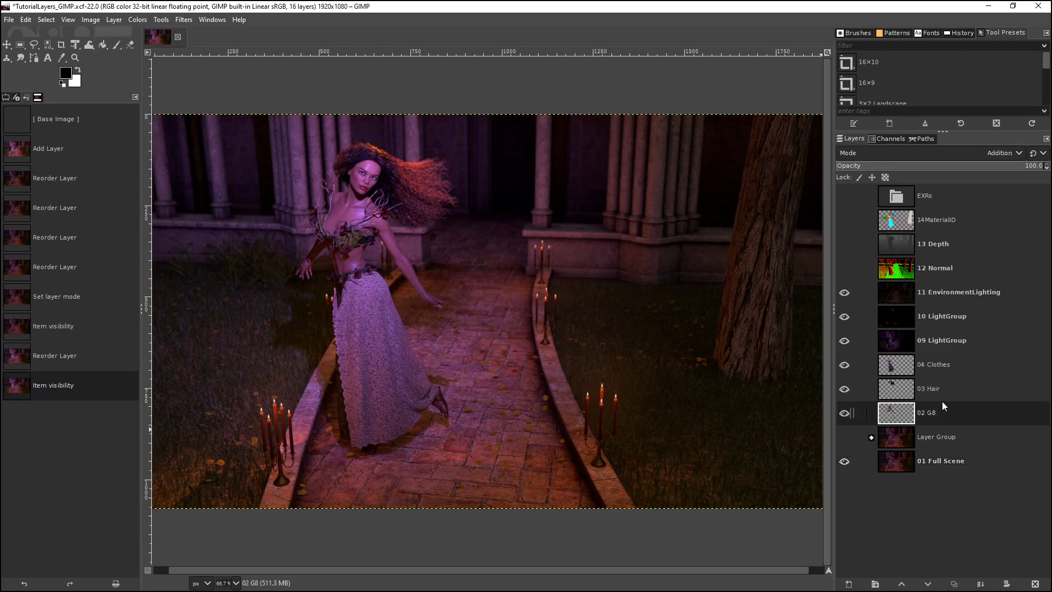
{"action": "left_click", "coordinate": [944, 292]}
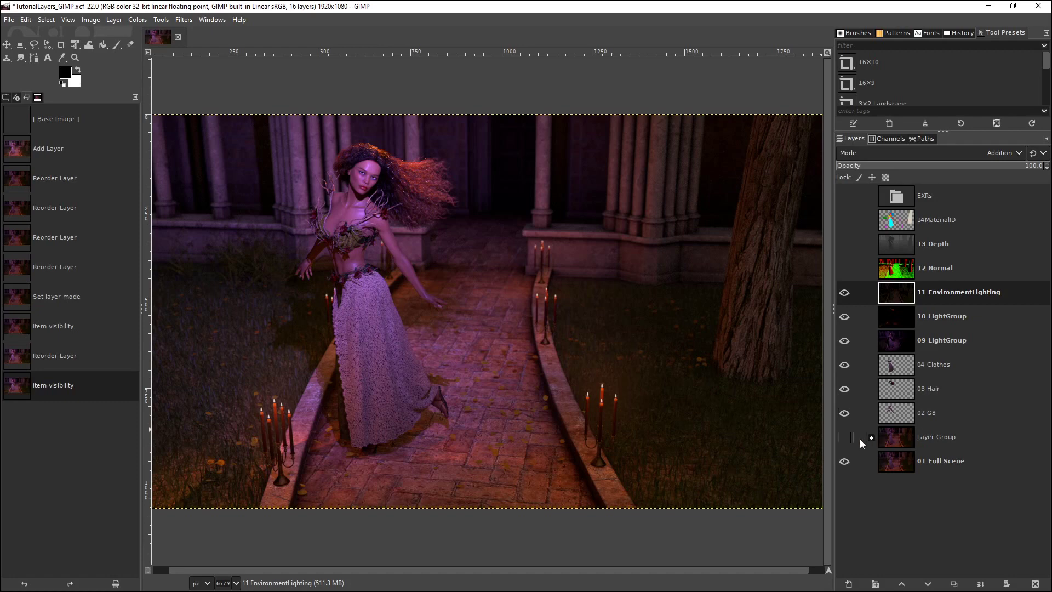
{"action": "left_click", "coordinate": [845, 437]}
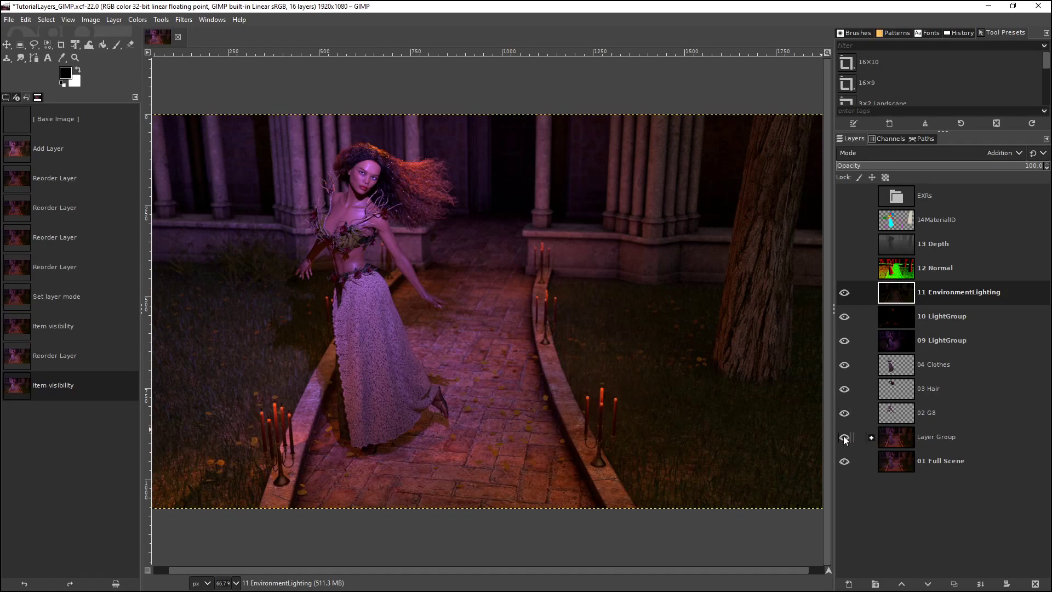
{"action": "left_click", "coordinate": [871, 438]}
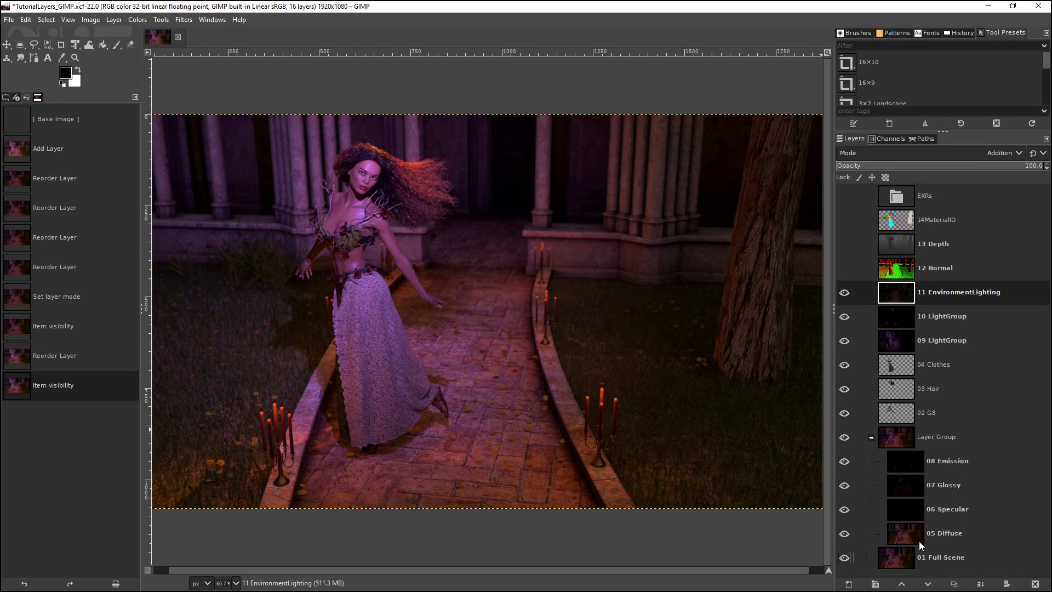
{"action": "left_click", "coordinate": [846, 437]}
{"action": "left_click", "coordinate": [933, 558]}
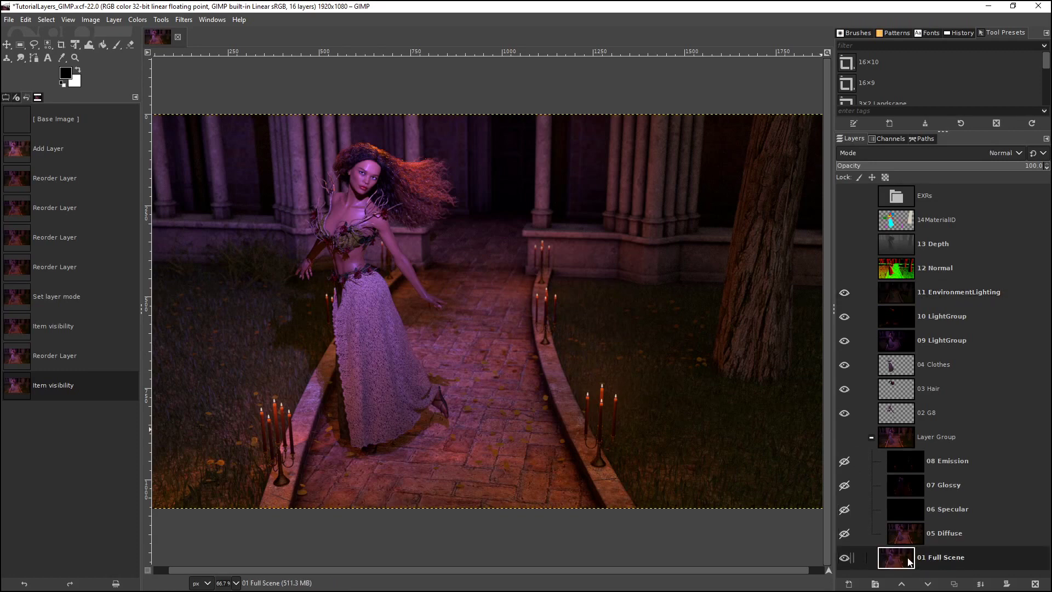
Show the group, move its Diffuse, Specular, Glossy and Emission layers back above 04 Clothes, and delete the empty group.
{"action": "left_click", "coordinate": [844, 437]}
{"action": "left_click_drag", "start_coordinate": [936, 538], "coordinate": [926, 362]}
{"action": "left_click_drag", "start_coordinate": [952, 527], "coordinate": [947, 361]}
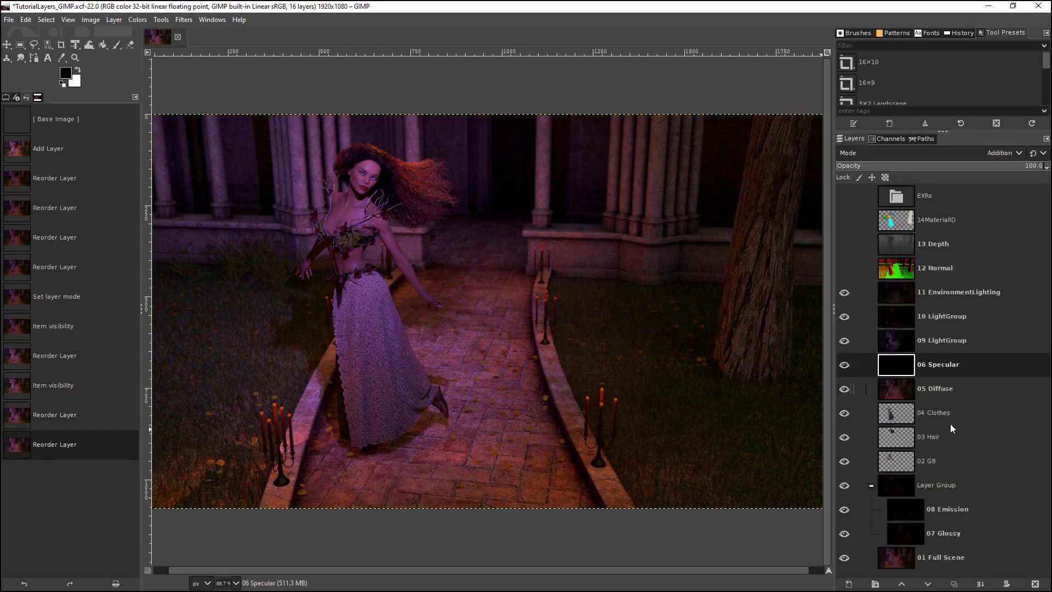
{"action": "left_click_drag", "start_coordinate": [943, 536], "coordinate": [959, 362]}
{"action": "left_click_drag", "start_coordinate": [942, 529], "coordinate": [962, 362]}
{"action": "left_click", "coordinate": [942, 532]}
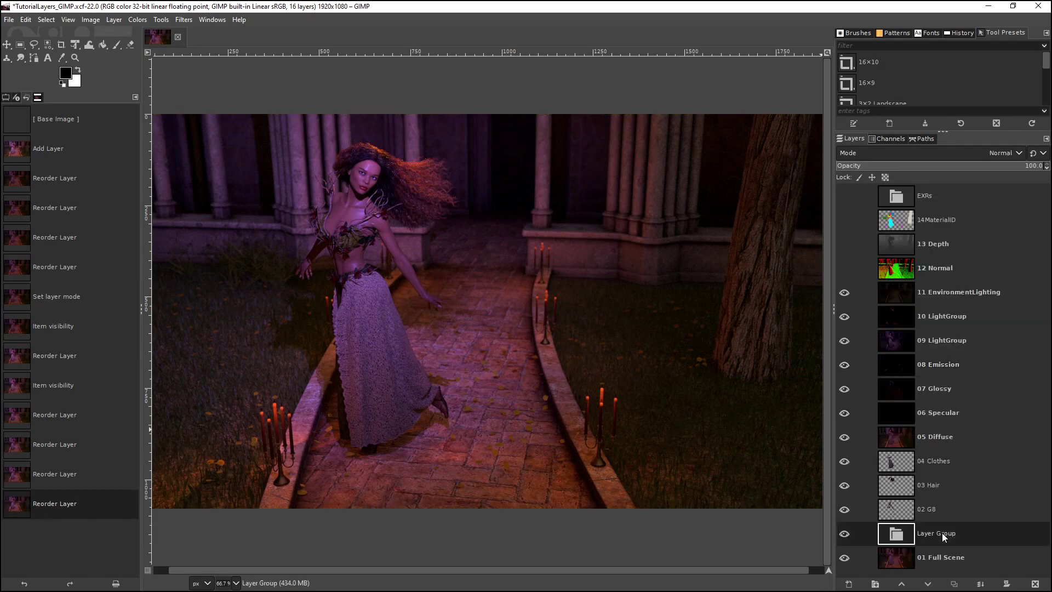
{"action": "left_click", "coordinate": [1035, 584]}
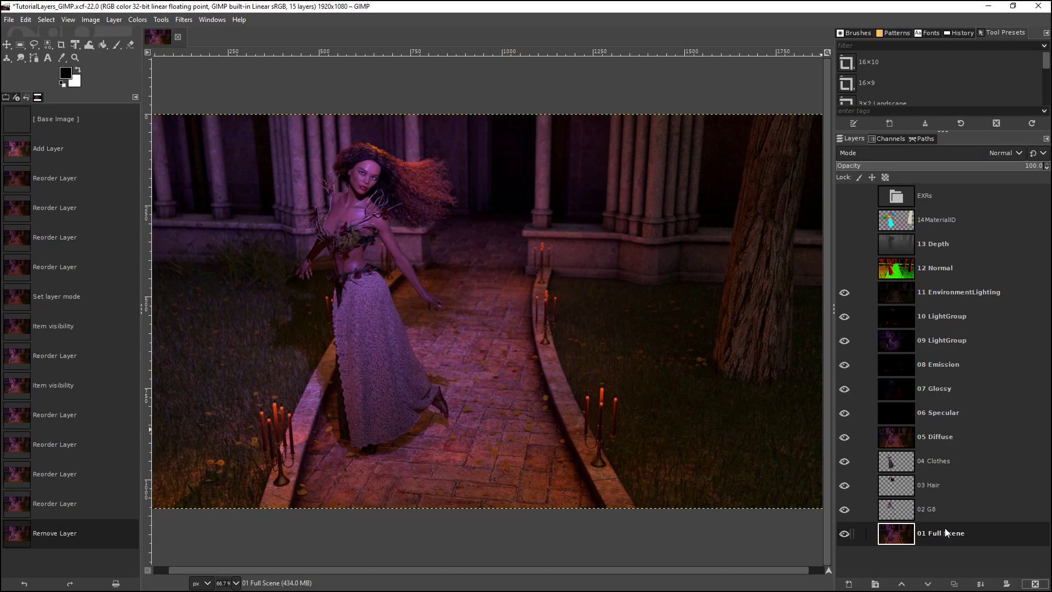
Move the 07 Glossy layer to the top of the stack and set its mode to Normal to inspect the figure's reflections at 150%.
{"action": "left_click", "coordinate": [934, 390]}
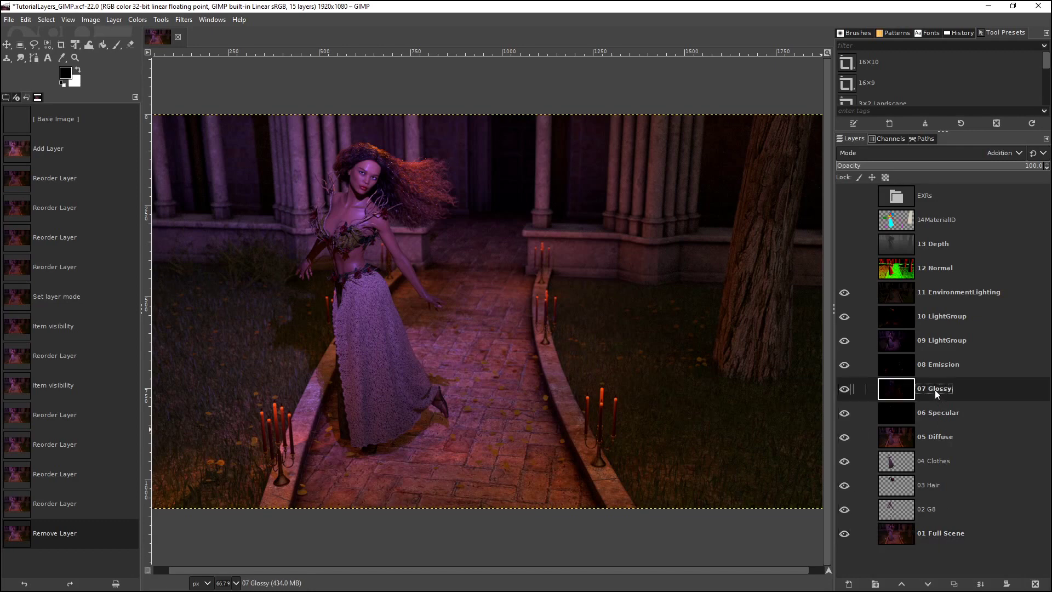
{"action": "left_click_drag", "start_coordinate": [935, 390], "coordinate": [997, 199]}
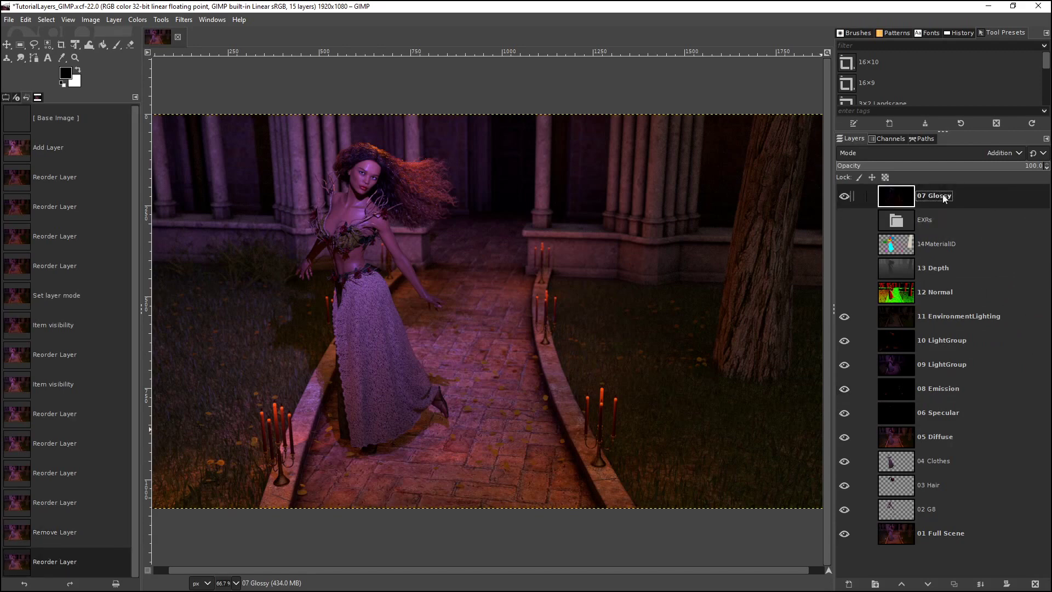
{"action": "left_click", "coordinate": [1018, 154]}
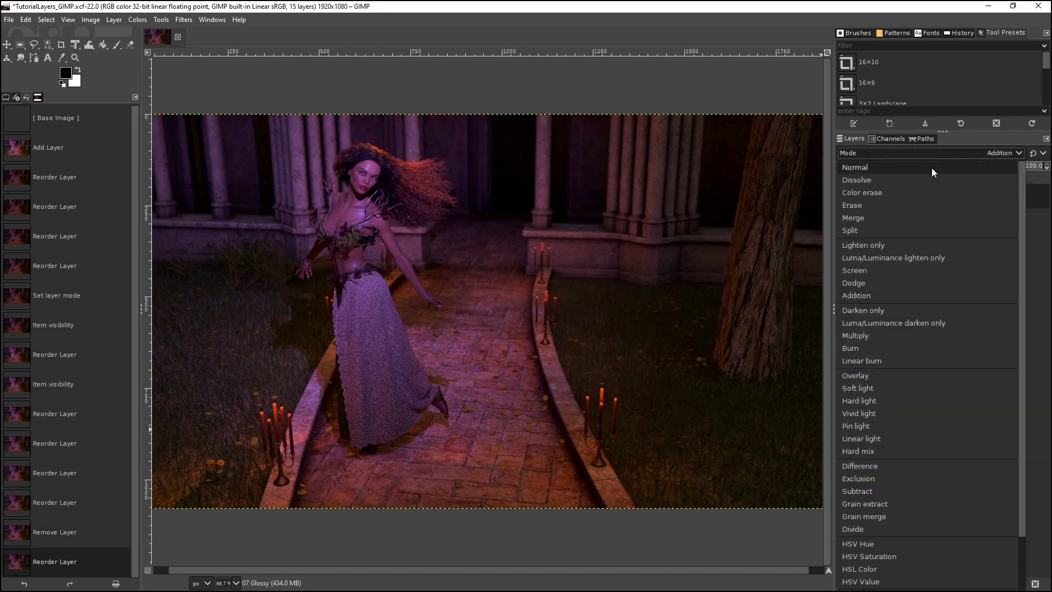
{"action": "left_click", "coordinate": [931, 167]}
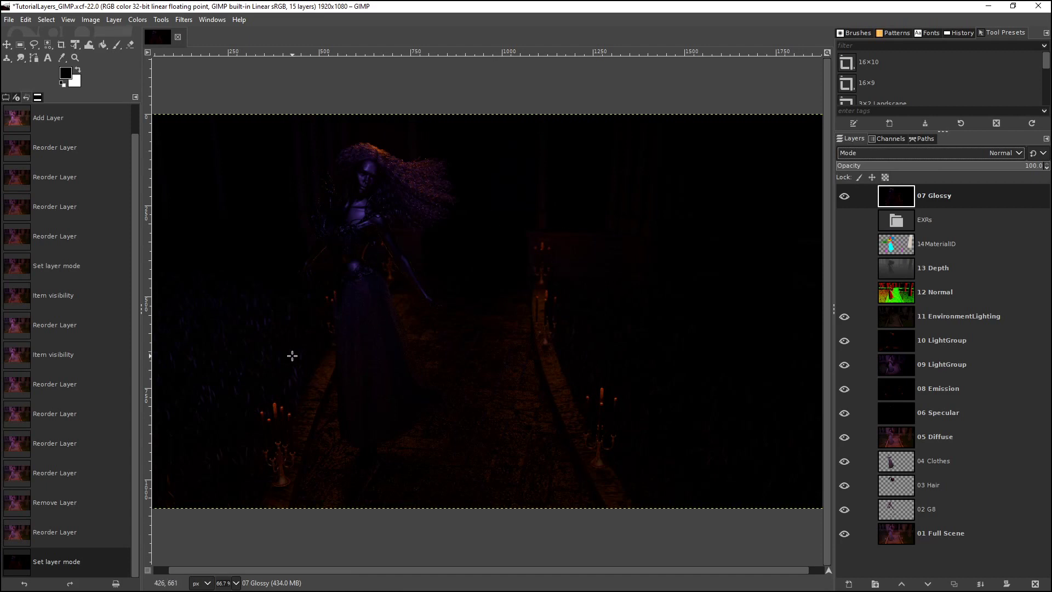
{"action": "left_click", "coordinate": [70, 57]}
{"action": "left_click", "coordinate": [366, 182]}
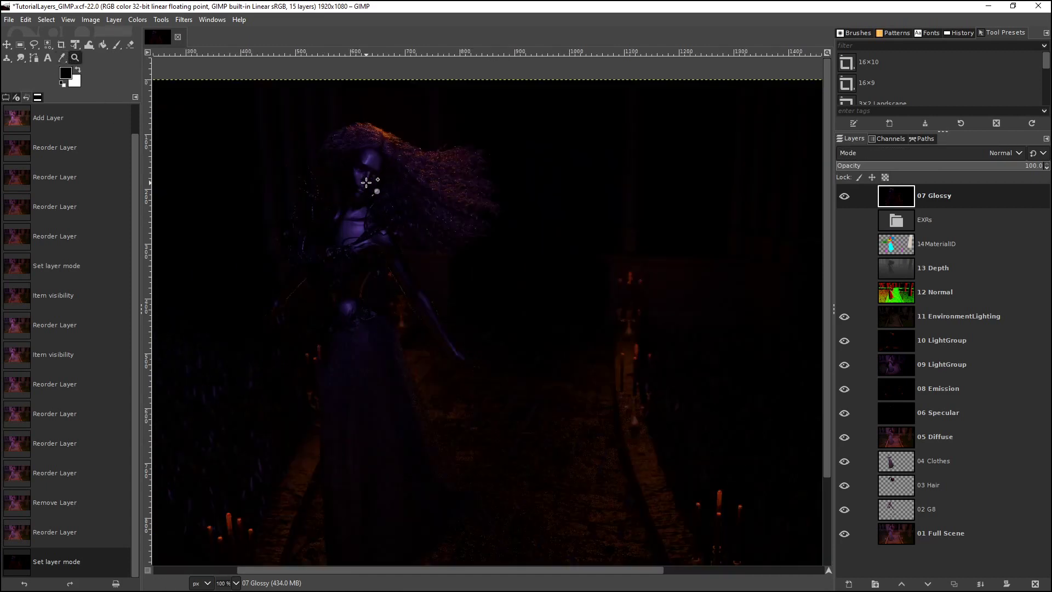
{"action": "left_click", "coordinate": [367, 182]}
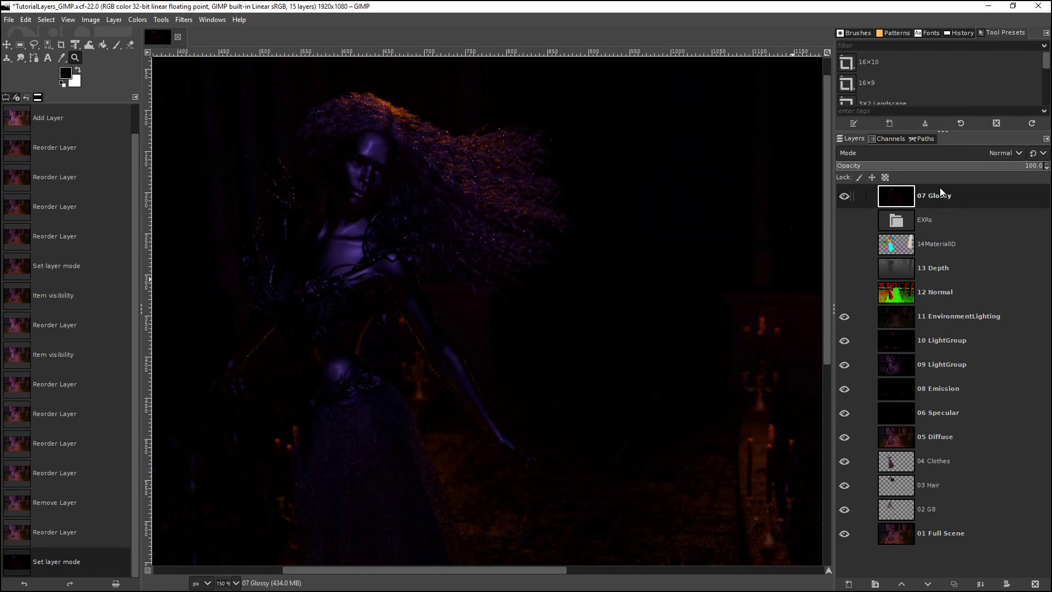
Move the 07 Glossy layer back between 08 Emission and 06 Specular and set its mode to Addition.
{"action": "left_click_drag", "start_coordinate": [945, 198], "coordinate": [918, 393]}
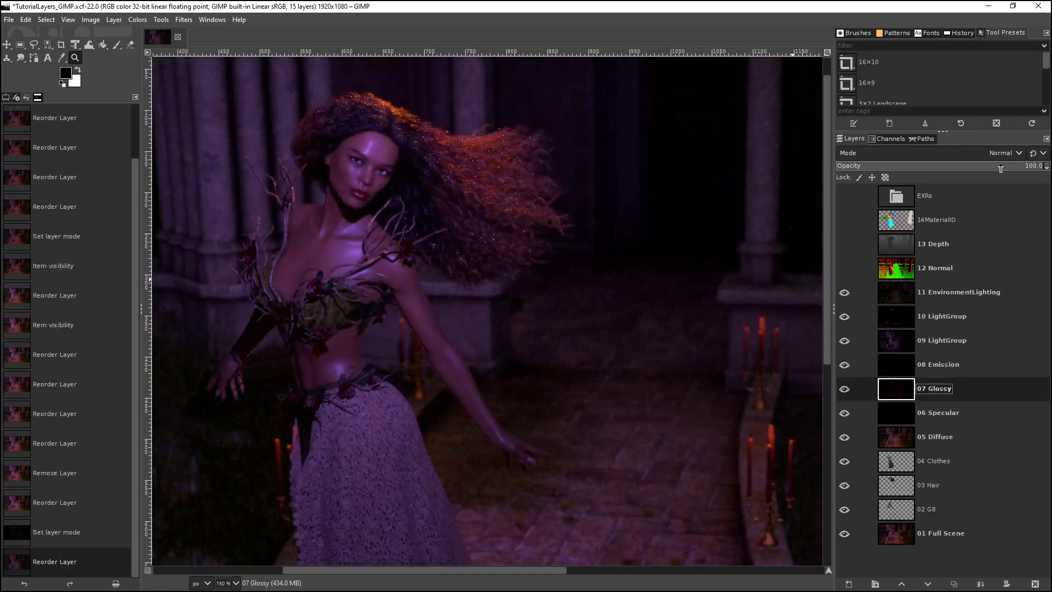
{"action": "left_click", "coordinate": [1000, 155]}
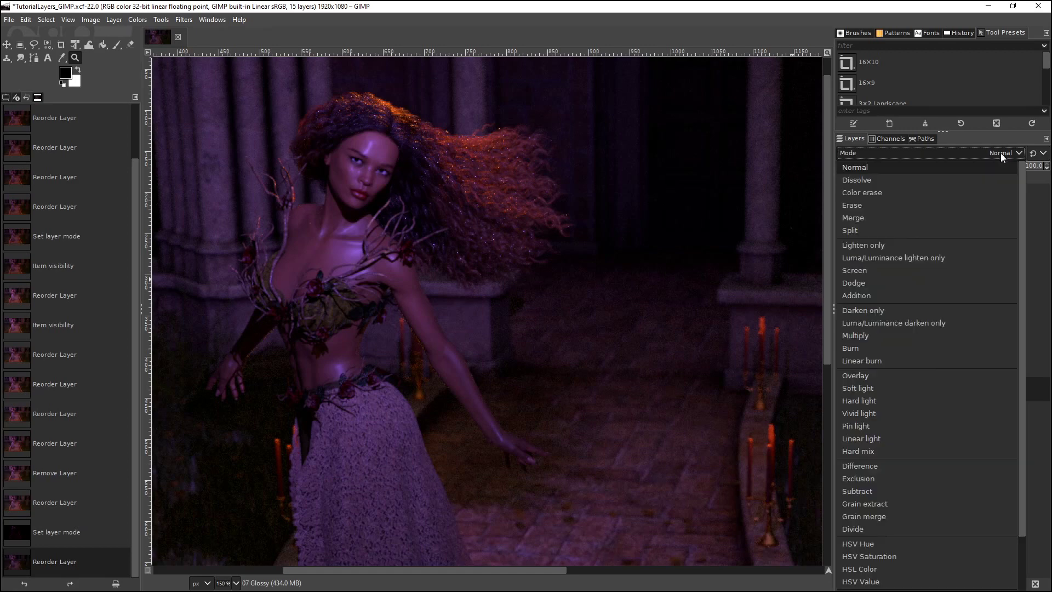
{"action": "left_click", "coordinate": [883, 294]}
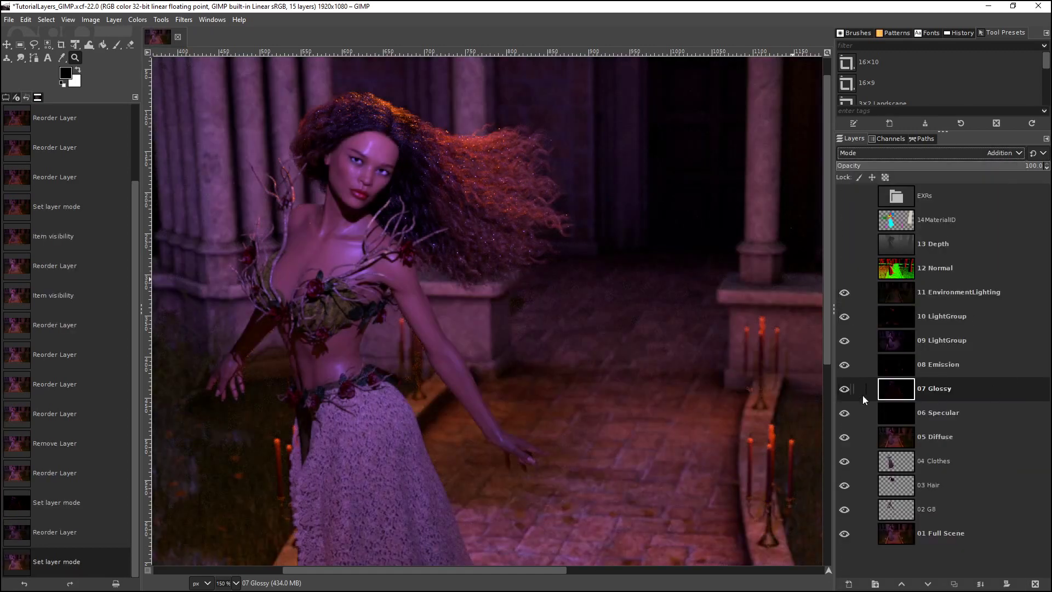
Compare the figure with and without its reflections by repeatedly toggling the visibility of 07 Glossy.
{"action": "left_click_drag", "start_coordinate": [515, 572], "coordinate": [445, 570]}
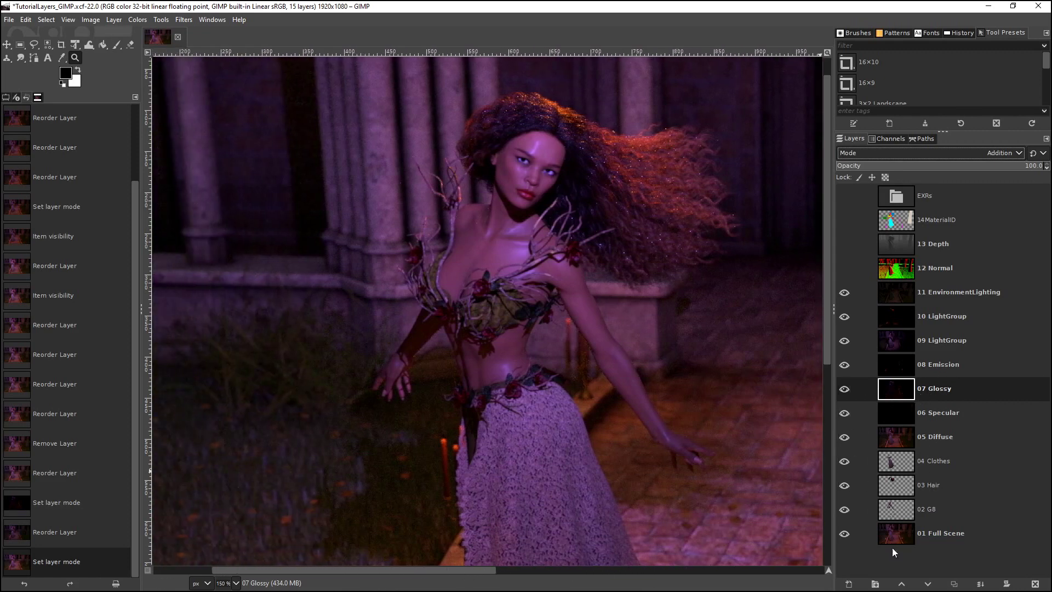
{"action": "left_click", "coordinate": [844, 389]}
{"action": "left_click", "coordinate": [839, 389]}
{"action": "left_click", "coordinate": [840, 389]}
{"action": "left_click", "coordinate": [840, 389]}
{"action": "left_click", "coordinate": [840, 389]}
{"action": "left_click", "coordinate": [840, 389]}
{"action": "left_click", "coordinate": [840, 389]}
{"action": "left_click", "coordinate": [840, 389]}
{"action": "left_click", "coordinate": [840, 389]}
{"action": "left_click", "coordinate": [840, 389]}
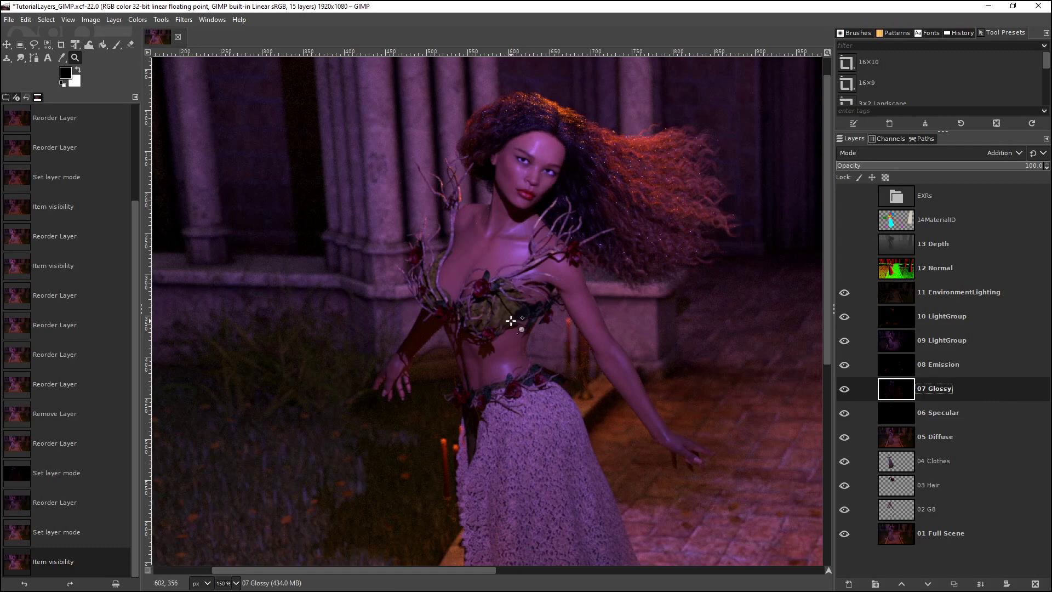
{"action": "left_click", "coordinate": [844, 389]}
{"action": "left_click", "coordinate": [844, 389]}
{"action": "left_click", "coordinate": [845, 390]}
{"action": "left_click", "coordinate": [844, 390]}
{"action": "left_click", "coordinate": [845, 389]}
{"action": "left_click", "coordinate": [844, 390]}
{"action": "left_click", "coordinate": [844, 390]}
{"action": "left_click", "coordinate": [844, 390]}
Try Levels on 07 Glossy with midtone gamma values of 2.79 and 1.55, and cancel the adjustment.
{"action": "left_click", "coordinate": [137, 19]}
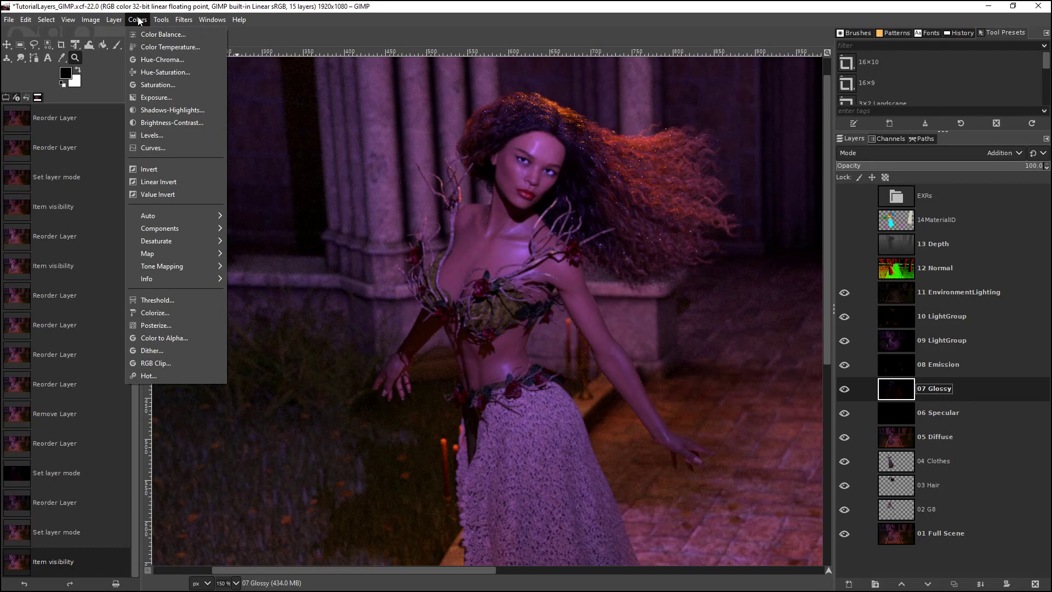
{"action": "left_click", "coordinate": [156, 136]}
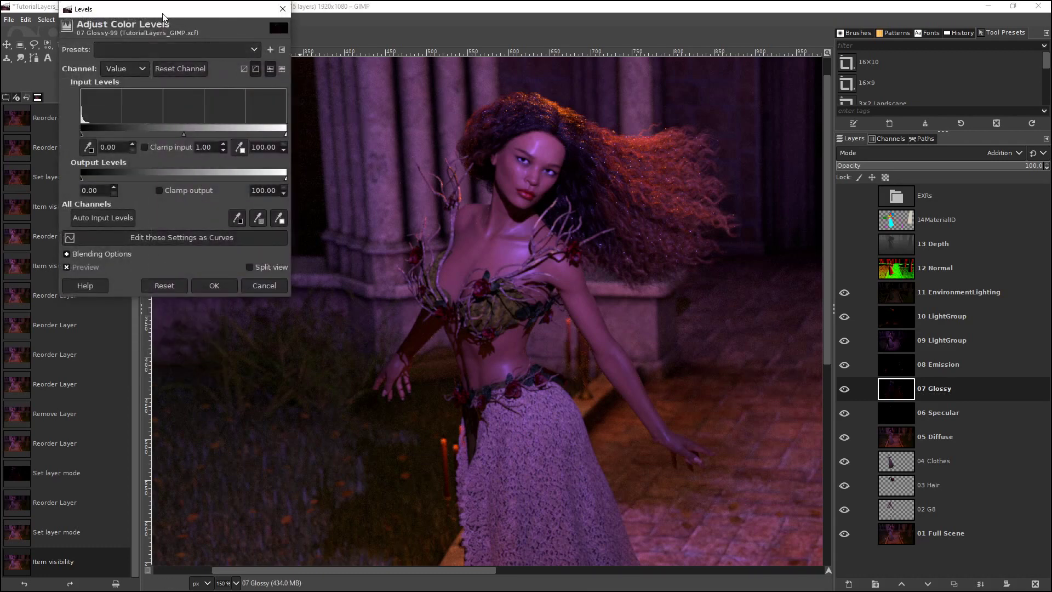
{"action": "left_click_drag", "start_coordinate": [162, 15], "coordinate": [230, 46]}
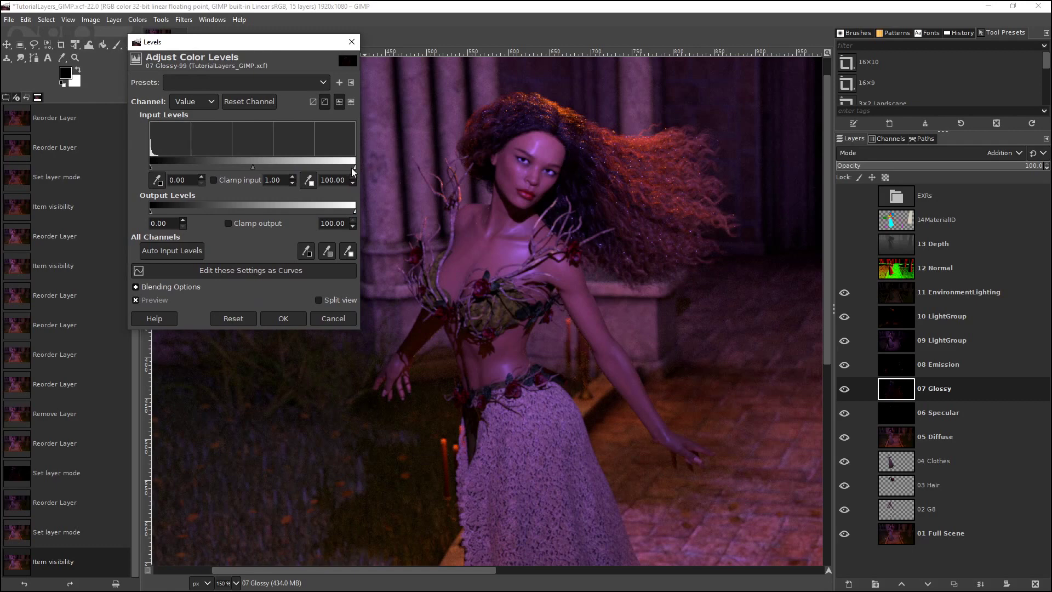
{"action": "mouse_move", "coordinate": [354, 168]}
{"action": "left_mouse_down"}
{"action": "mouse_move", "coordinate": [197, 155]}
{"action": "mouse_move", "coordinate": [160, 138]}
{"action": "mouse_move", "coordinate": [262, 156]}
{"action": "mouse_move", "coordinate": [197, 141]}
{"action": "mouse_move", "coordinate": [256, 141]}
{"action": "mouse_move", "coordinate": [360, 164]}
{"action": "left_mouse_up"}
{"action": "mouse_move", "coordinate": [254, 168]}
{"action": "left_mouse_down"}
{"action": "mouse_move", "coordinate": [320, 166]}
{"action": "mouse_move", "coordinate": [214, 138]}
{"action": "left_mouse_up"}
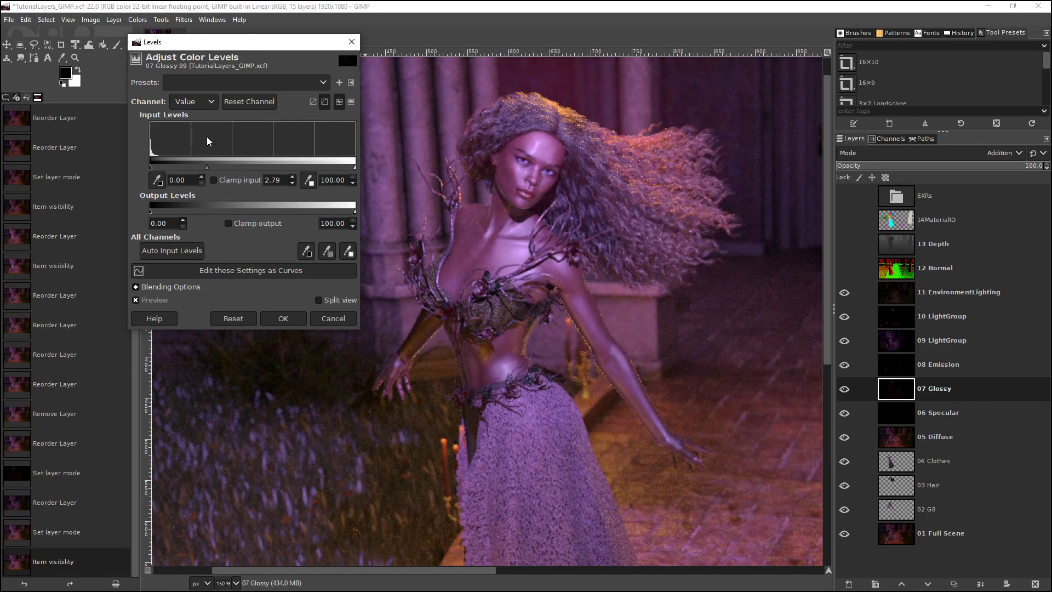
{"action": "mouse_move", "coordinate": [208, 137]}
{"action": "left_mouse_down"}
{"action": "mouse_move", "coordinate": [259, 146]}
{"action": "mouse_move", "coordinate": [218, 129]}
{"action": "mouse_move", "coordinate": [237, 130]}
{"action": "mouse_move", "coordinate": [292, 146]}
{"action": "mouse_move", "coordinate": [247, 138]}
{"action": "mouse_move", "coordinate": [147, 173]}
{"action": "mouse_move", "coordinate": [196, 168]}
{"action": "mouse_move", "coordinate": [132, 165]}
{"action": "left_mouse_up"}
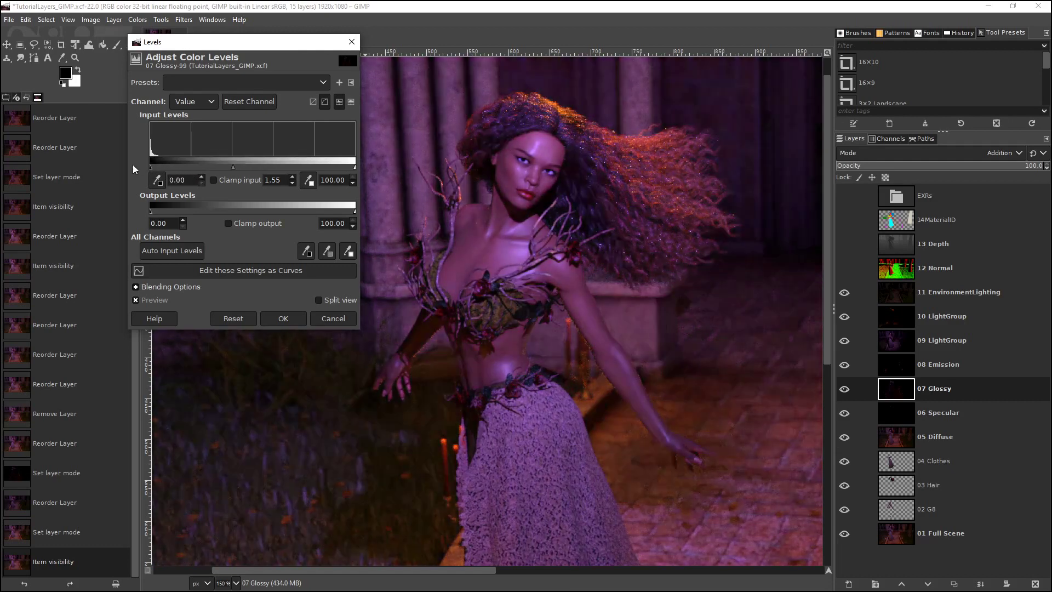
{"action": "left_click", "coordinate": [334, 316]}
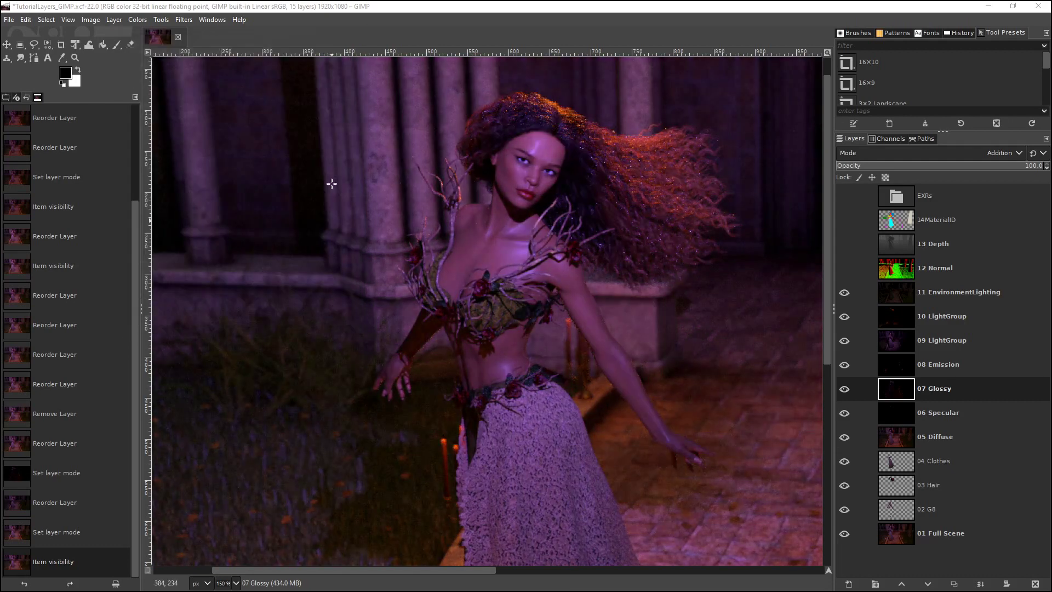
{"action": "left_click", "coordinate": [137, 19]}
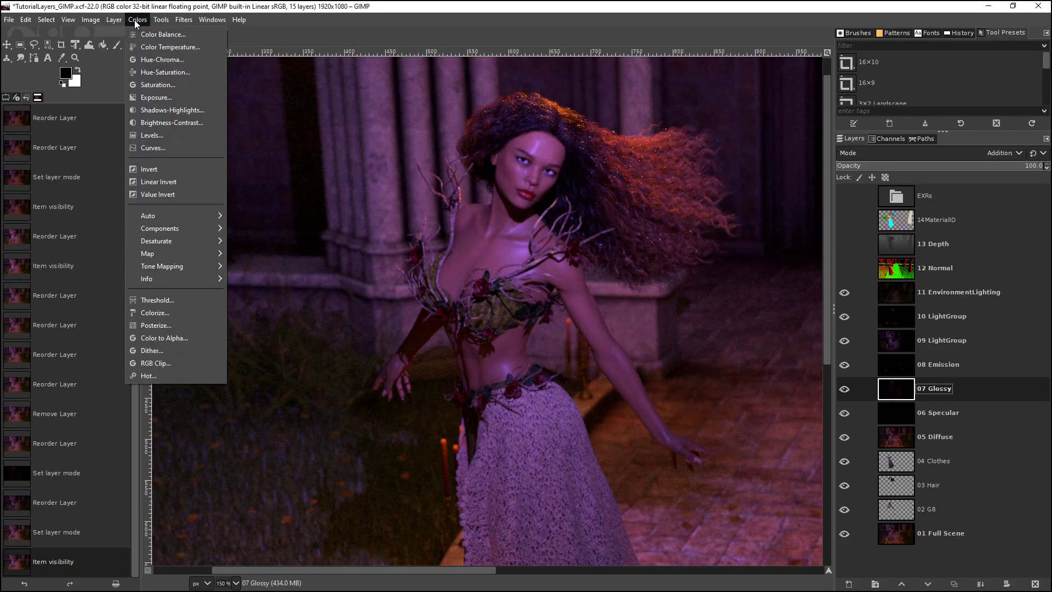
{"action": "left_click", "coordinate": [162, 60]}
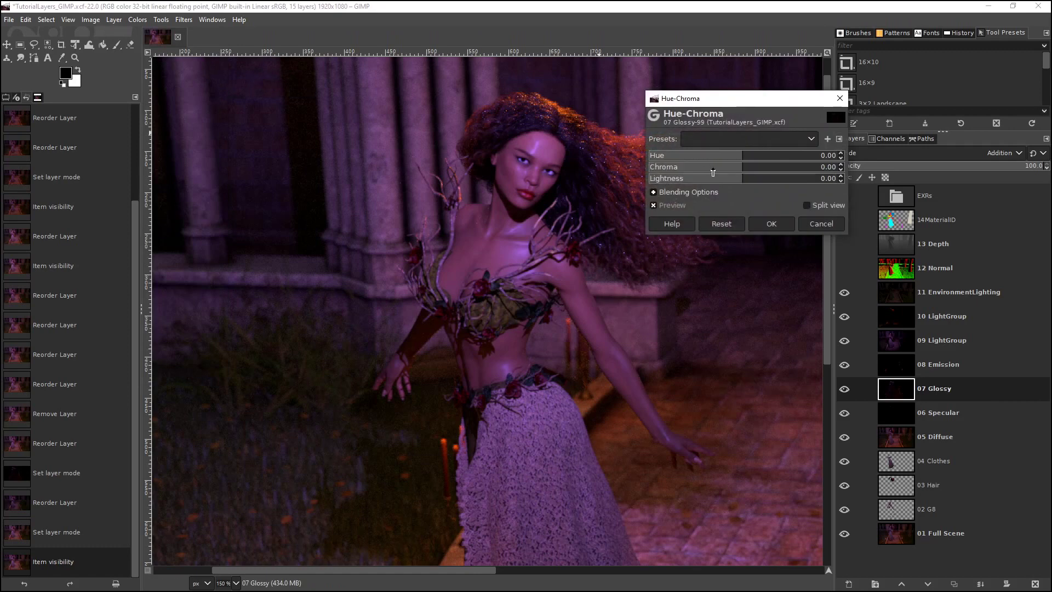
{"action": "left_click", "coordinate": [824, 227]}
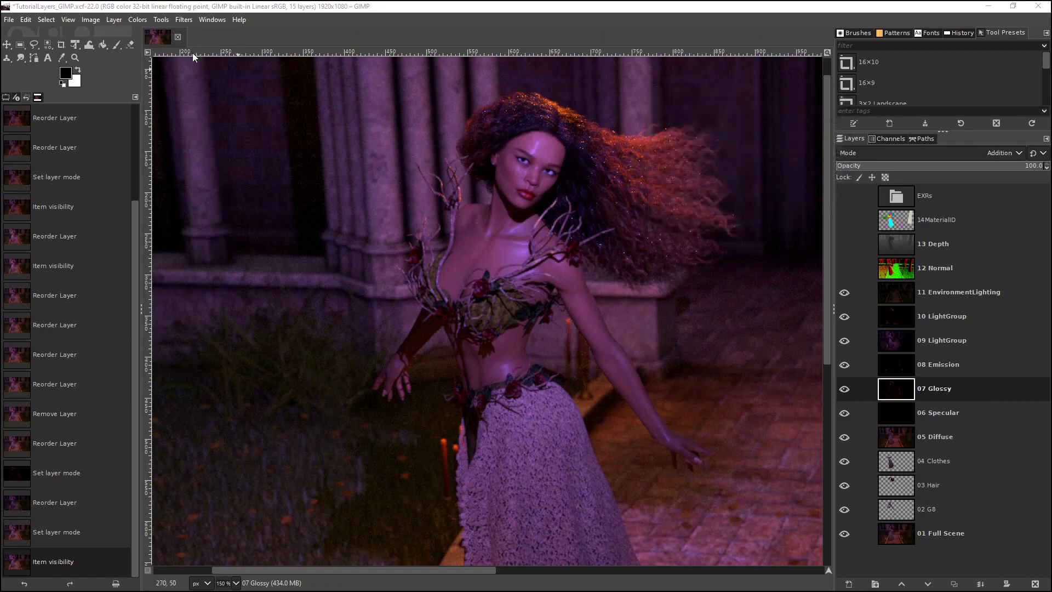
Try Hue-Saturation on 07 Glossy with hue shifts of 49.4, 180, -19.8 and 6.6.
{"action": "left_click", "coordinate": [138, 20]}
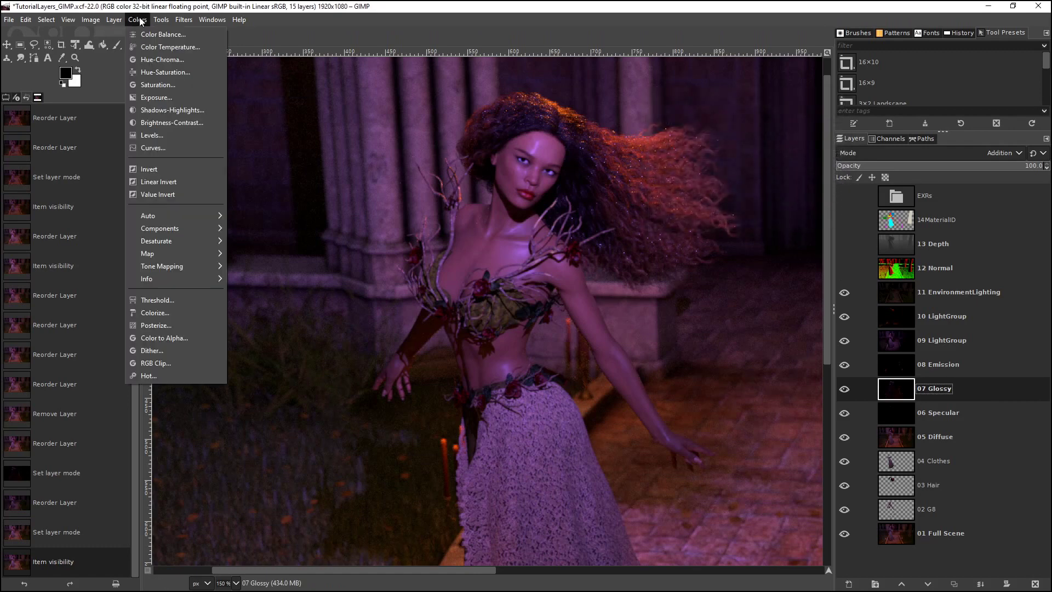
{"action": "left_click", "coordinate": [158, 72]}
{"action": "left_click_drag", "start_coordinate": [706, 102], "coordinate": [667, 80]}
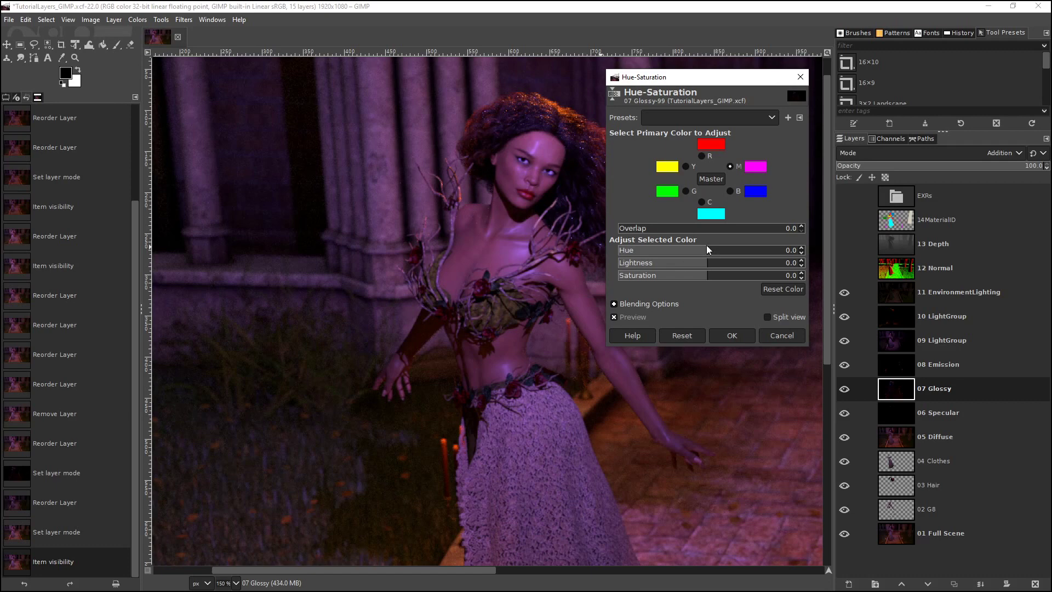
{"action": "mouse_move", "coordinate": [709, 255]}
{"action": "left_mouse_down"}
{"action": "mouse_move", "coordinate": [610, 251]}
{"action": "mouse_move", "coordinate": [753, 250]}
{"action": "mouse_move", "coordinate": [601, 251]}
{"action": "mouse_move", "coordinate": [740, 251]}
{"action": "mouse_move", "coordinate": [613, 240]}
{"action": "mouse_move", "coordinate": [824, 246]}
{"action": "mouse_move", "coordinate": [705, 247]}
{"action": "left_mouse_up"}
{"action": "left_click_drag", "start_coordinate": [707, 254], "coordinate": [690, 267]}
{"action": "left_click_drag", "start_coordinate": [686, 251], "coordinate": [709, 239]}
{"action": "left_click_drag", "start_coordinate": [691, 80], "coordinate": [209, 36]}
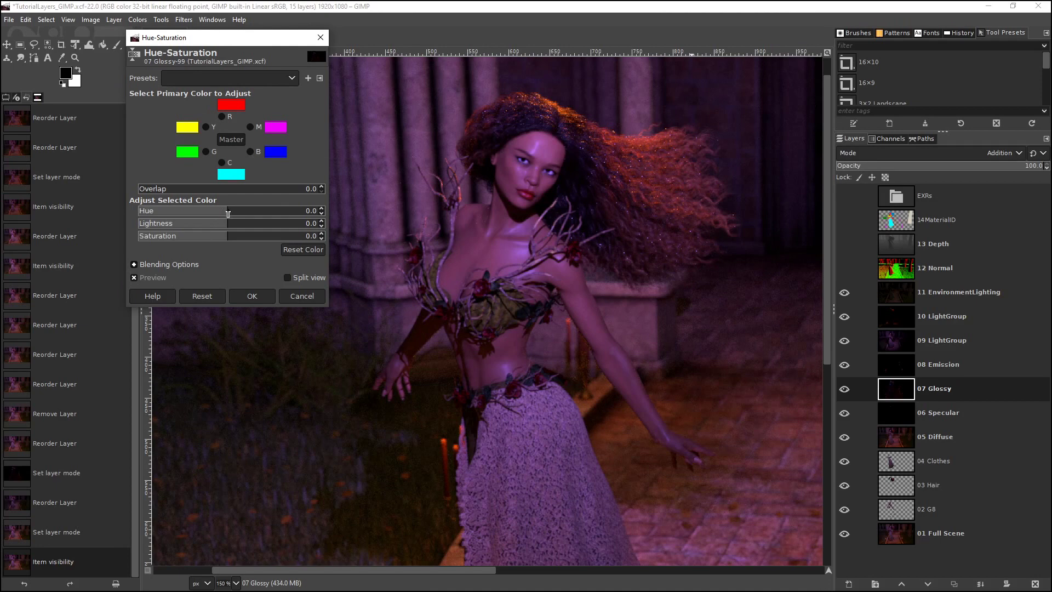
{"action": "left_click_drag", "start_coordinate": [228, 213], "coordinate": [252, 217]}
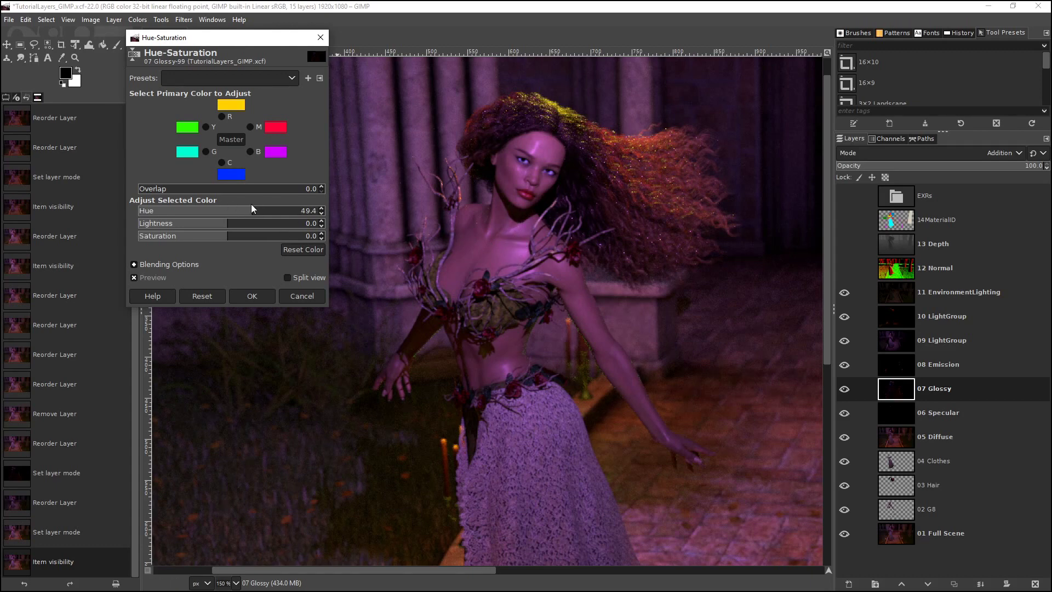
{"action": "left_click_drag", "start_coordinate": [248, 213], "coordinate": [321, 212]}
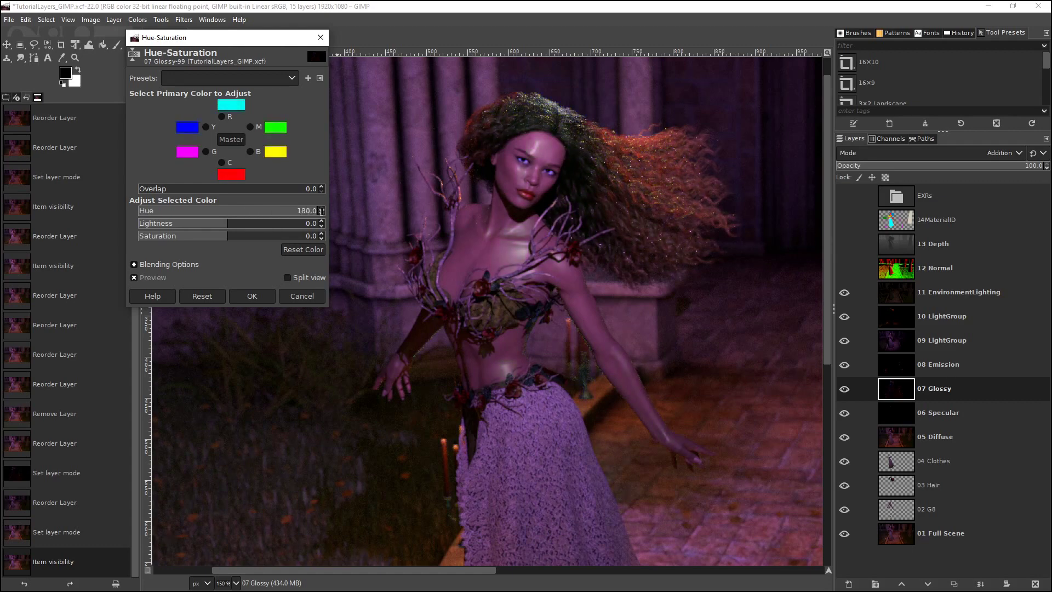
{"action": "left_click_drag", "start_coordinate": [329, 212], "coordinate": [218, 202]}
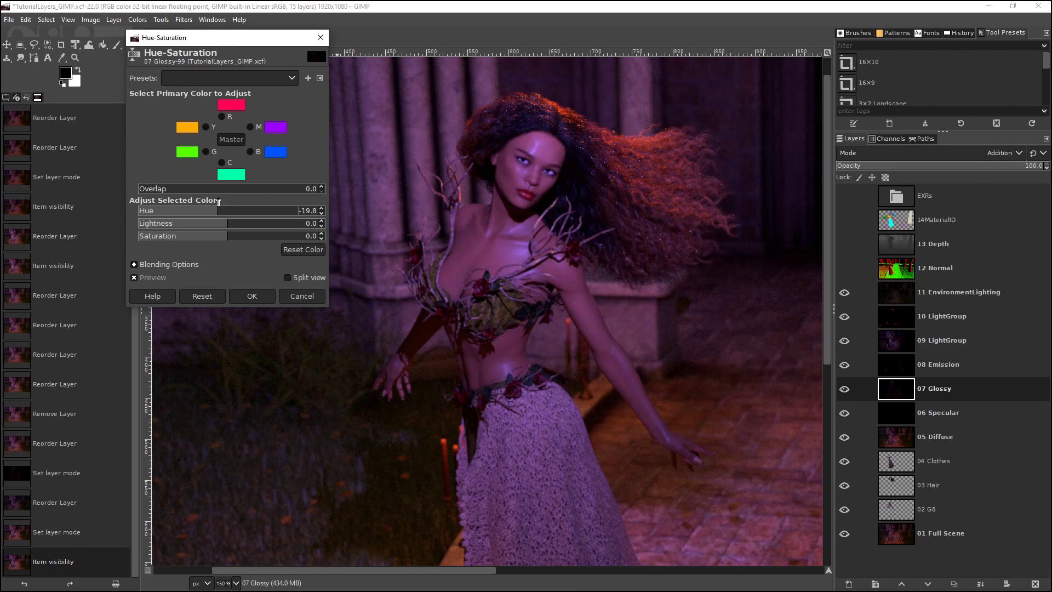
{"action": "left_click_drag", "start_coordinate": [216, 202], "coordinate": [231, 208]}
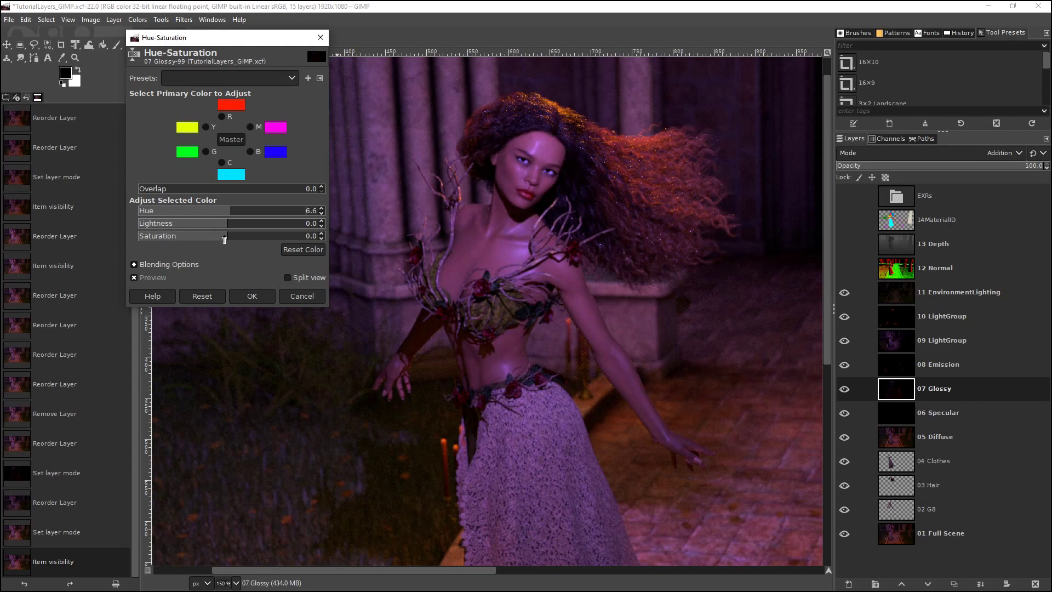
Try different saturation strengths on 07 Glossy, including 100 and -1.8, and cancel the Hue-Saturation adjustment.
{"action": "left_click_drag", "start_coordinate": [227, 236], "coordinate": [341, 253]}
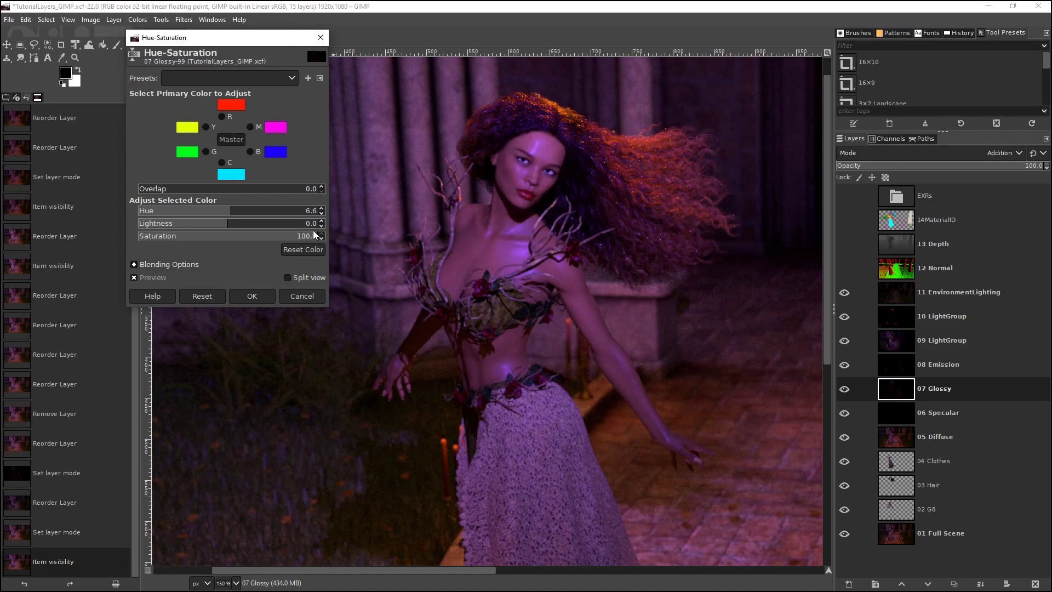
{"action": "left_click_drag", "start_coordinate": [310, 236], "coordinate": [236, 235]}
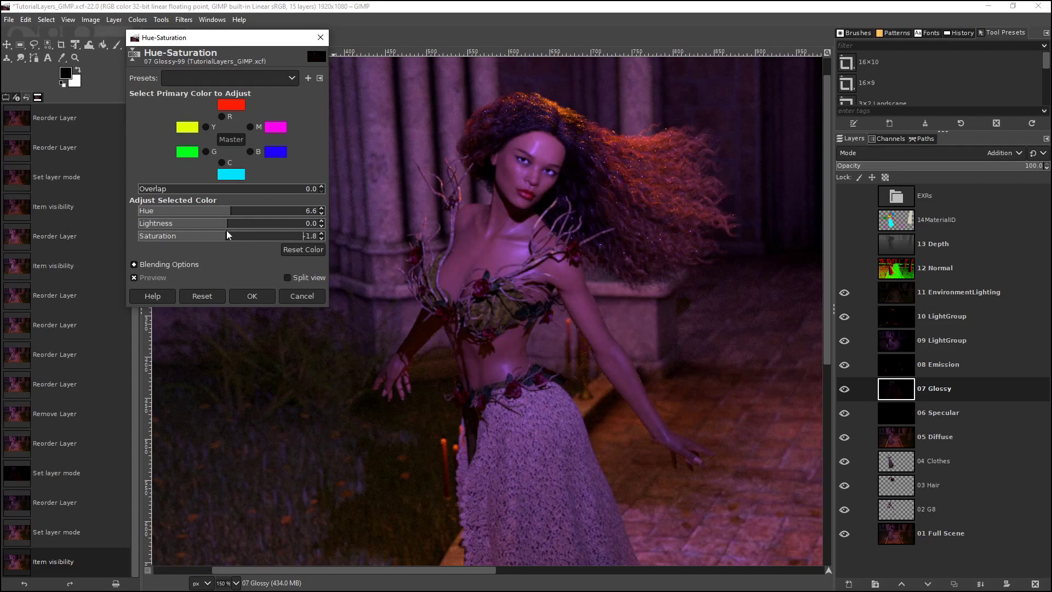
{"action": "left_click_drag", "start_coordinate": [231, 236], "coordinate": [288, 240]}
{"action": "left_click", "coordinate": [297, 296]}
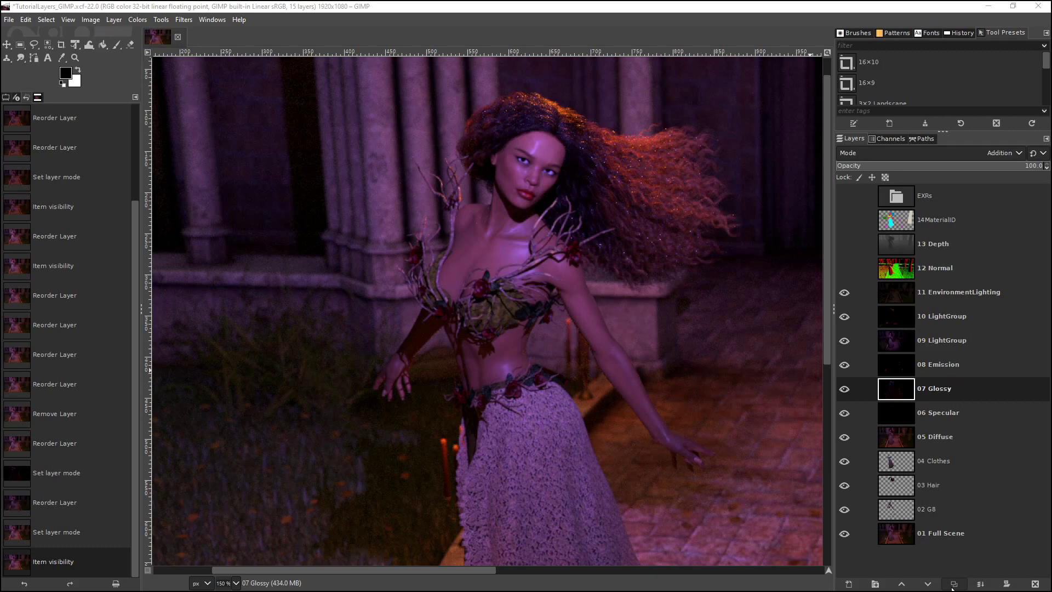
Duplicate the 07 Glossy layer and hide the original.
{"action": "left_click", "coordinate": [953, 585]}
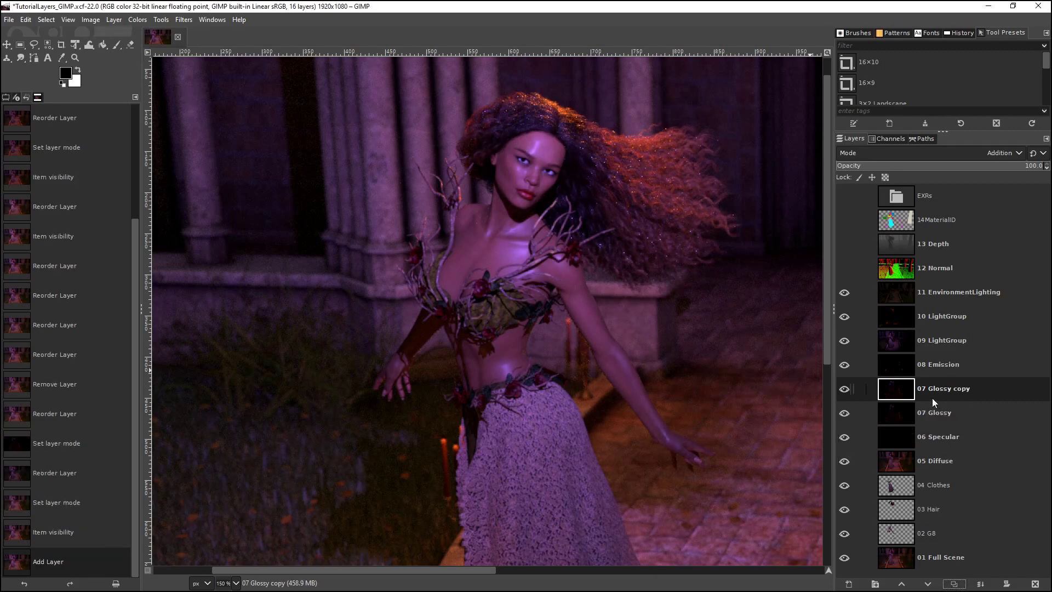
{"action": "left_click", "coordinate": [844, 413]}
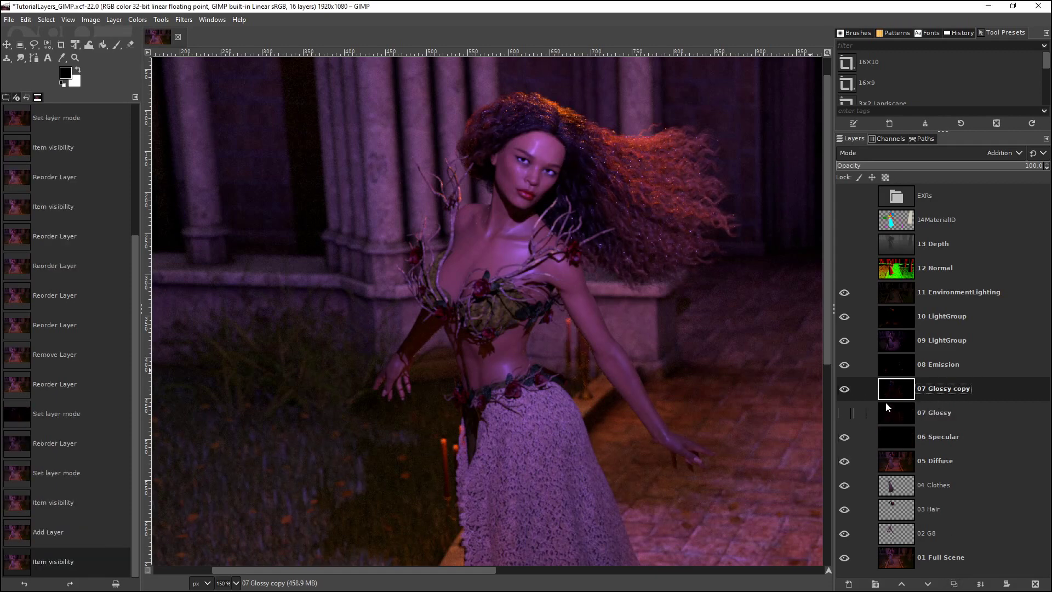
Apply Hue-Saturation to 07 Glossy copy with a hue shift of 9.9 and increased saturation.
{"action": "left_click", "coordinate": [137, 20]}
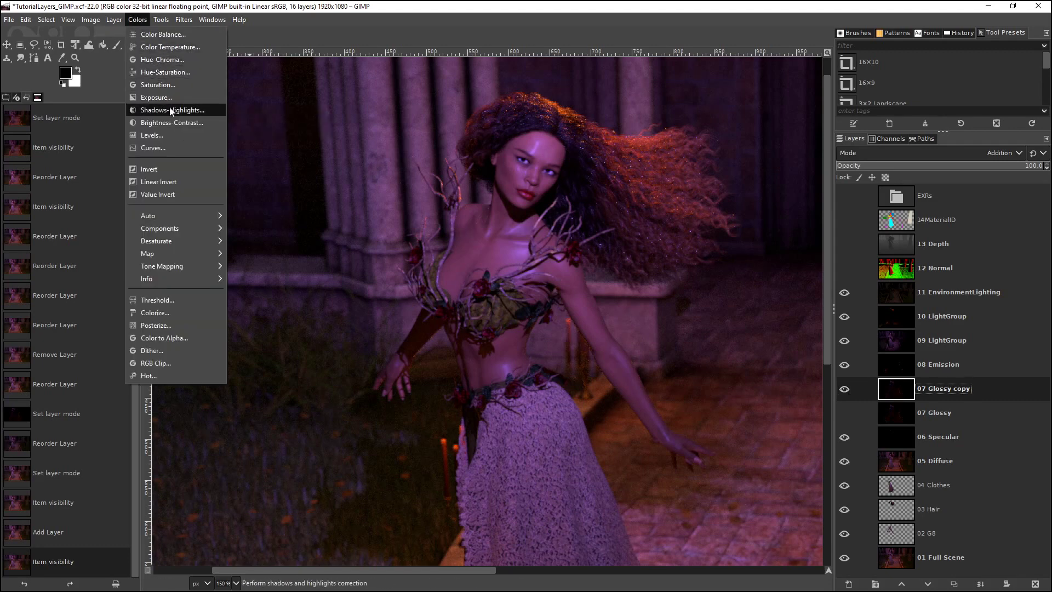
{"action": "left_click", "coordinate": [160, 72]}
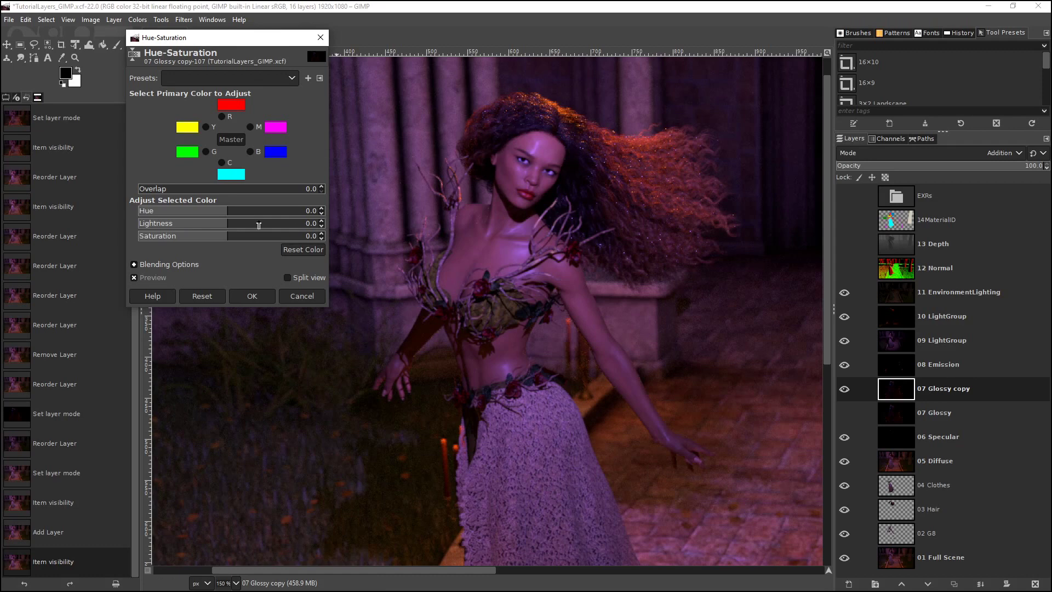
{"action": "mouse_move", "coordinate": [226, 211]}
{"action": "left_mouse_down"}
{"action": "mouse_move", "coordinate": [269, 212]}
{"action": "mouse_move", "coordinate": [248, 229]}
{"action": "mouse_move", "coordinate": [220, 226]}
{"action": "mouse_move", "coordinate": [233, 221]}
{"action": "left_mouse_up"}
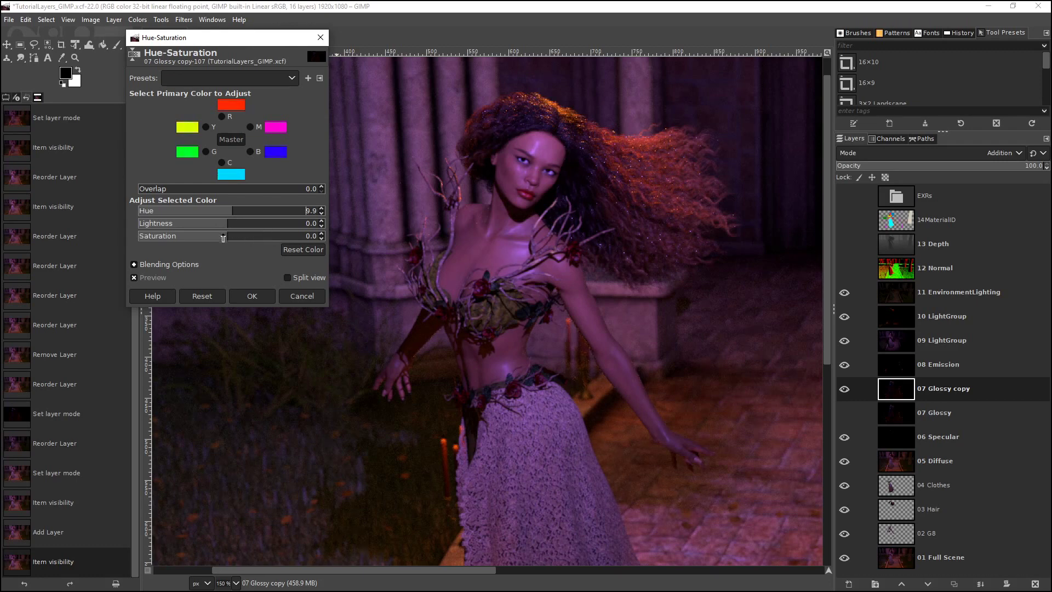
{"action": "left_click_drag", "start_coordinate": [225, 234], "coordinate": [252, 244]}
{"action": "left_click", "coordinate": [251, 297]}
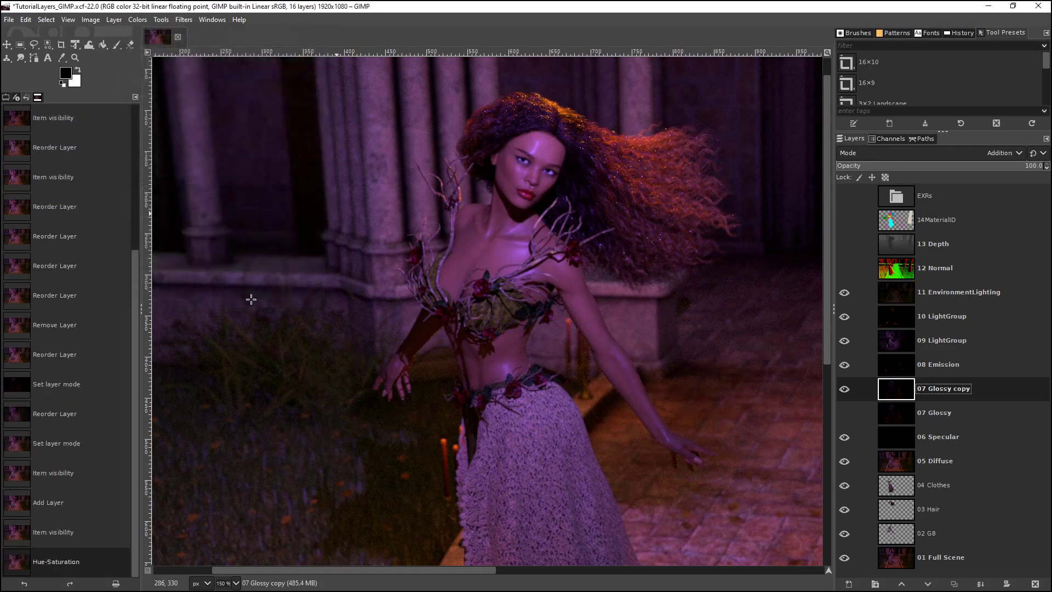
Add a black (full transparency) mask to 07 Glossy copy and paint it white over the highlights on the crown of the hair.
{"action": "right_click", "coordinate": [954, 390]}
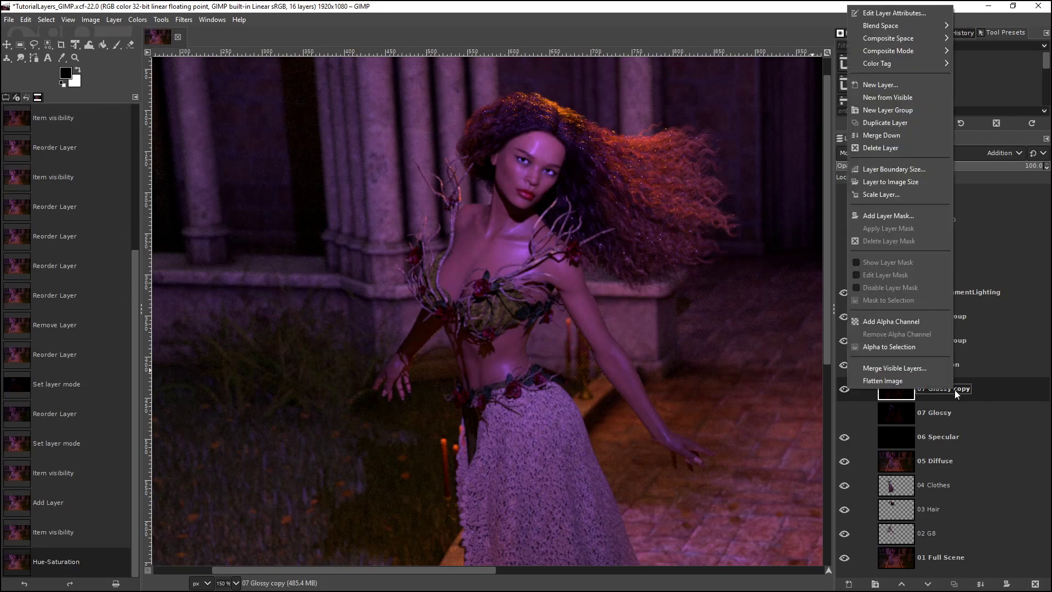
{"action": "left_click", "coordinate": [886, 217]}
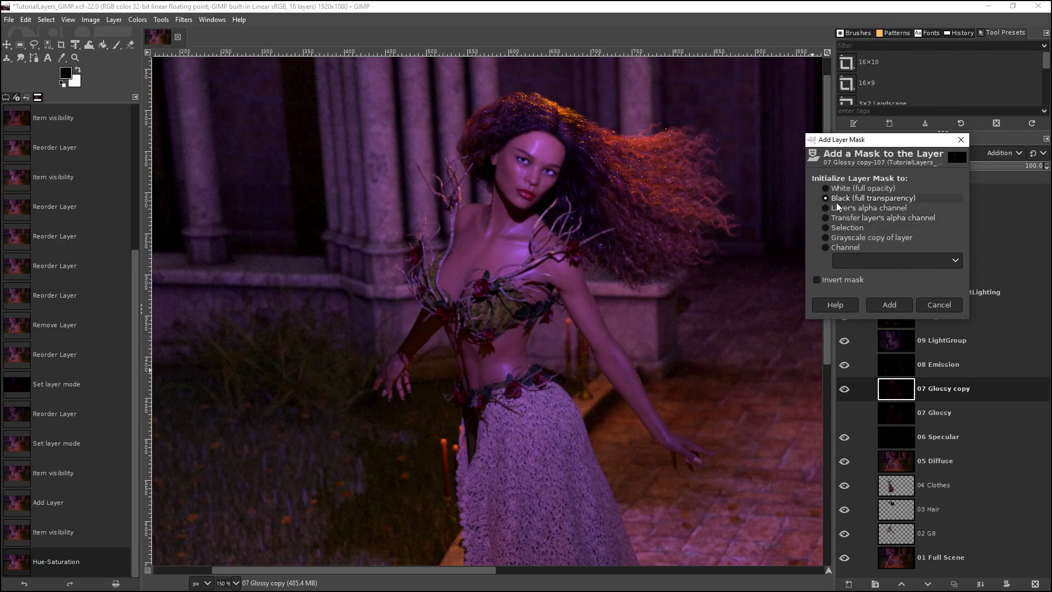
{"action": "left_click", "coordinate": [896, 303]}
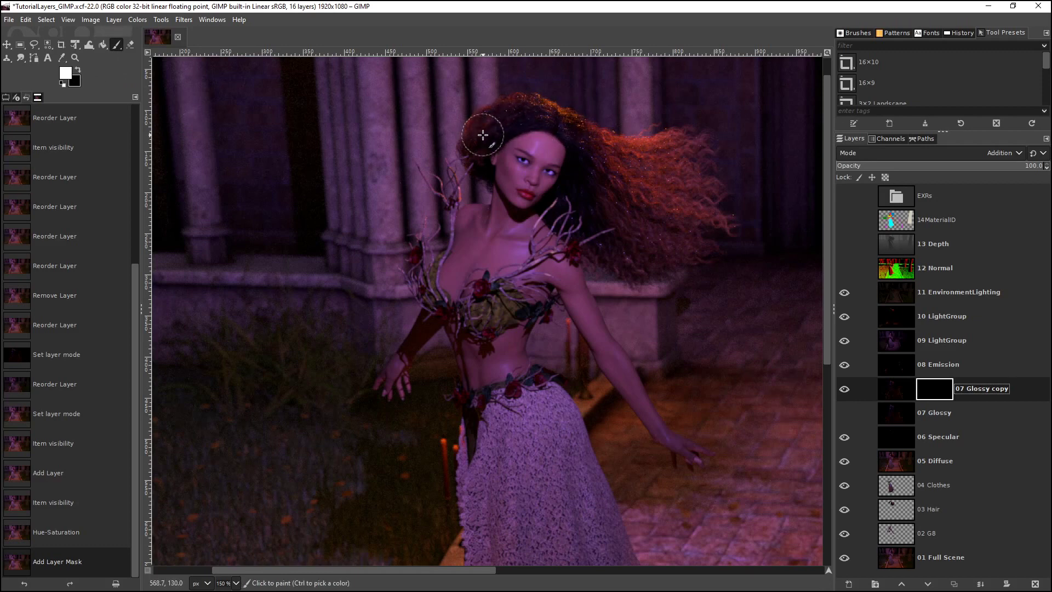
{"action": "mouse_move", "coordinate": [523, 104]}
{"action": "left_mouse_down"}
{"action": "mouse_move", "coordinate": [551, 112]}
{"action": "mouse_move", "coordinate": [601, 160]}
{"action": "left_mouse_up"}
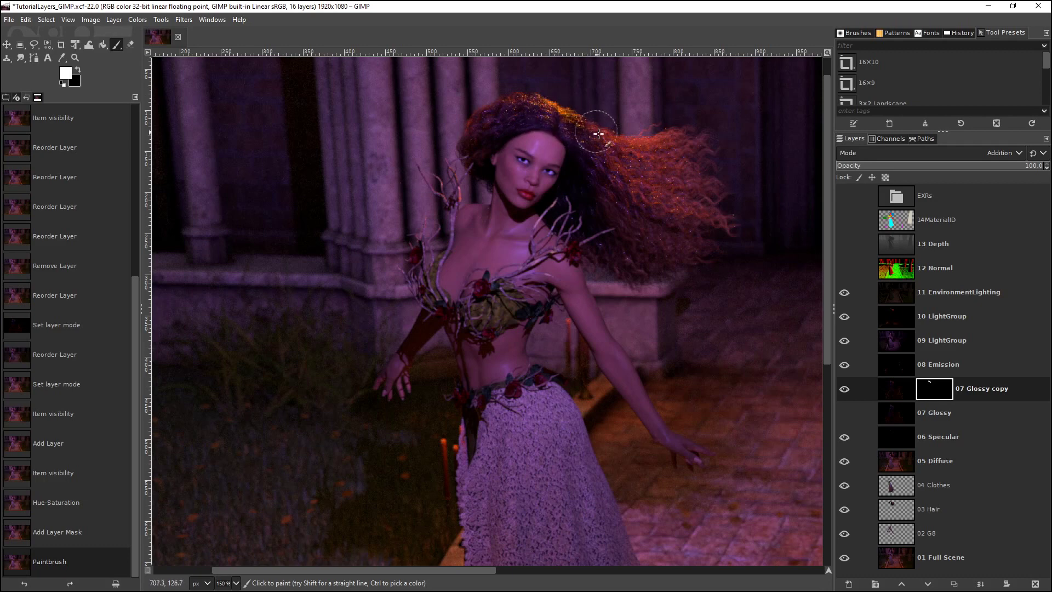
{"action": "mouse_move", "coordinate": [635, 168]}
{"action": "left_mouse_down"}
{"action": "mouse_move", "coordinate": [609, 155]}
{"action": "mouse_move", "coordinate": [643, 219]}
{"action": "mouse_move", "coordinate": [612, 173]}
{"action": "left_mouse_up"}
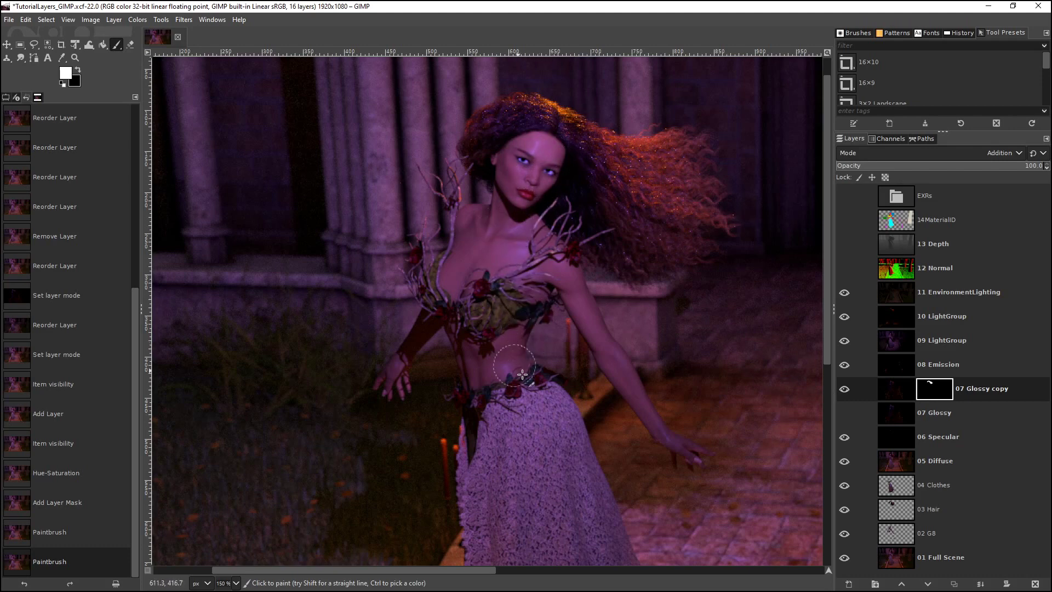
Toggle the visibility of 07 Glossy with 07 Glossy copy hidden to examine the original gloss highlights on the hair and skin.
{"action": "left_click", "coordinate": [845, 413]}
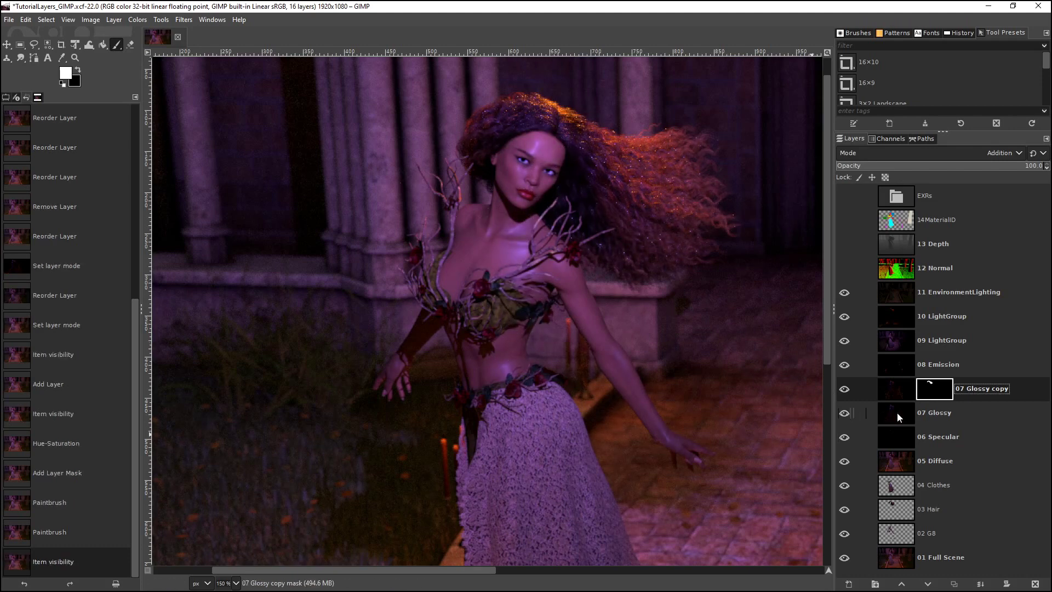
{"action": "left_click", "coordinate": [897, 412]}
{"action": "left_click", "coordinate": [844, 389]}
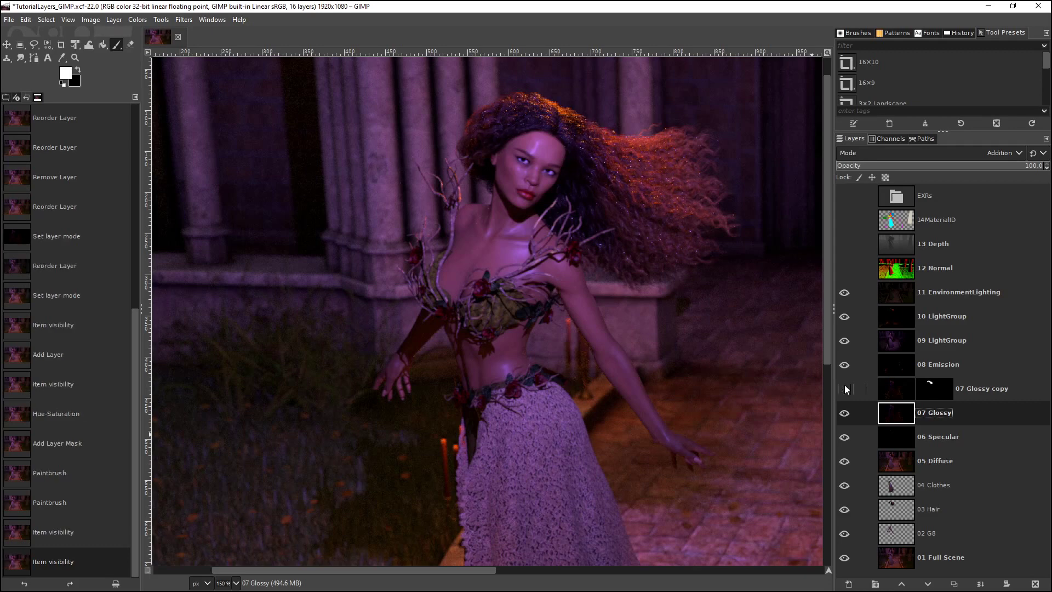
{"action": "left_click", "coordinate": [845, 388]}
{"action": "left_click", "coordinate": [844, 388]}
{"action": "left_click", "coordinate": [844, 413]}
{"action": "left_click", "coordinate": [844, 414]}
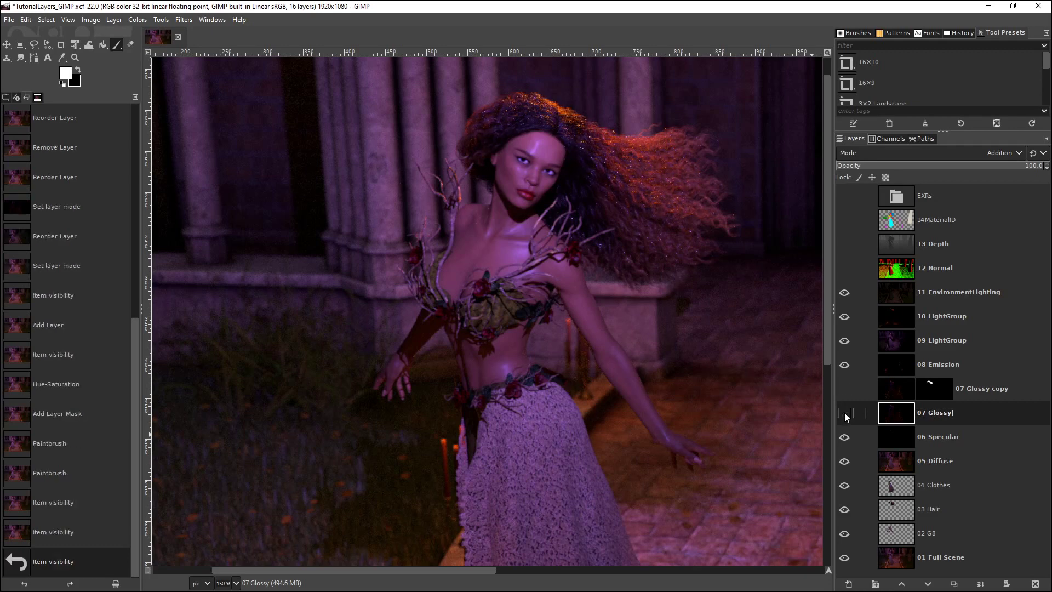
{"action": "left_click", "coordinate": [844, 413]}
{"action": "left_click", "coordinate": [844, 414]}
{"action": "left_click", "coordinate": [845, 414]}
{"action": "left_click", "coordinate": [844, 414]}
{"action": "left_click", "coordinate": [844, 414]}
{"action": "left_click", "coordinate": [845, 414]}
{"action": "left_click", "coordinate": [844, 414]}
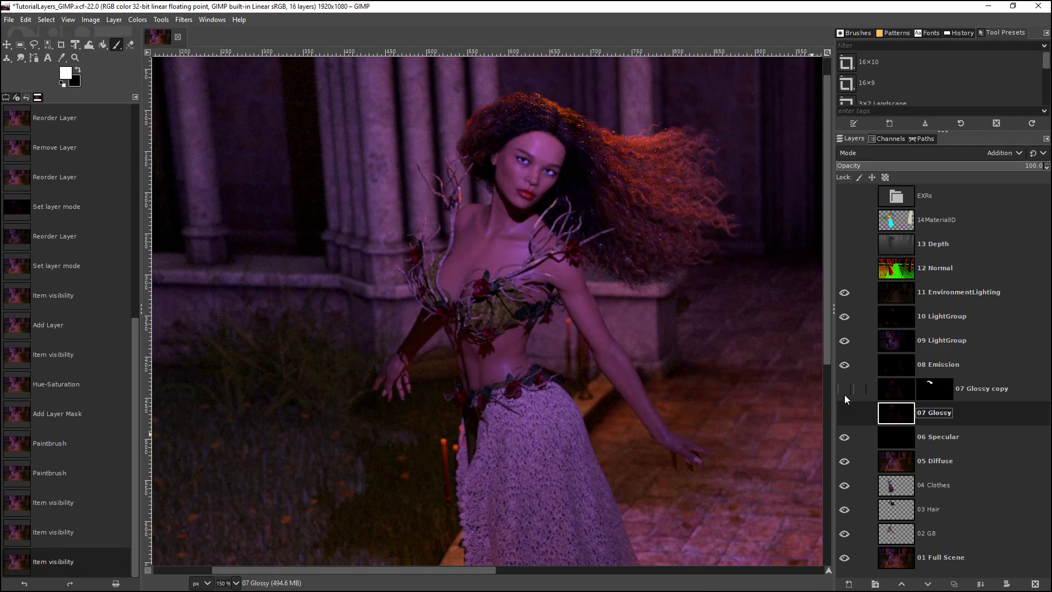
Toggle the visibility of 07 Glossy copy with the original hidden to examine the masked hair highlights.
{"action": "left_click", "coordinate": [845, 395]}
{"action": "left_click", "coordinate": [844, 394]}
{"action": "left_click", "coordinate": [845, 394]}
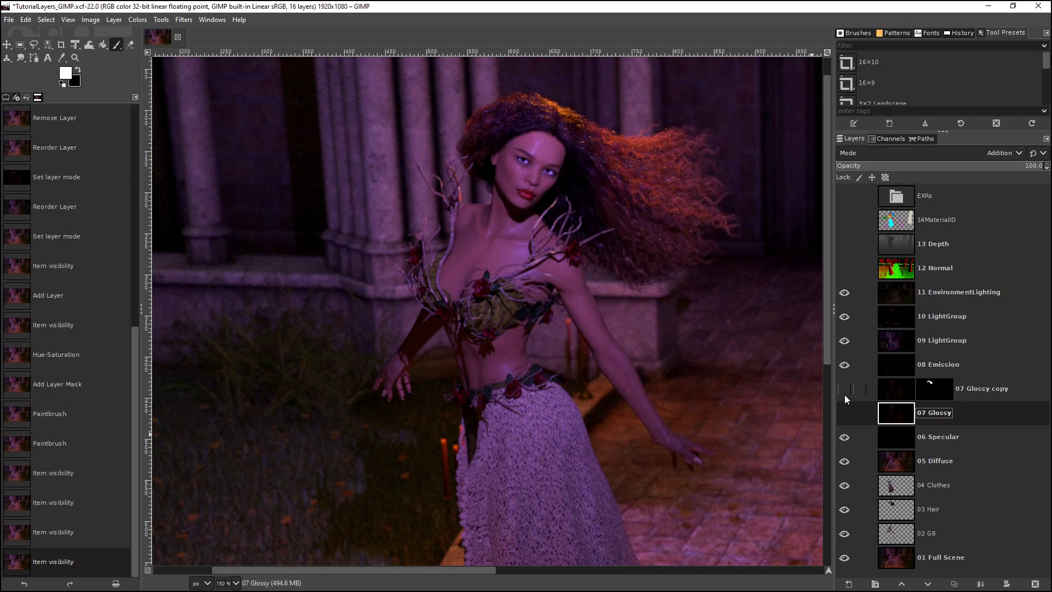
{"action": "left_click", "coordinate": [844, 395]}
Delete the masked 07 Glossy copy layer and show the original 07 Glossy layer.
{"action": "left_click", "coordinate": [929, 386]}
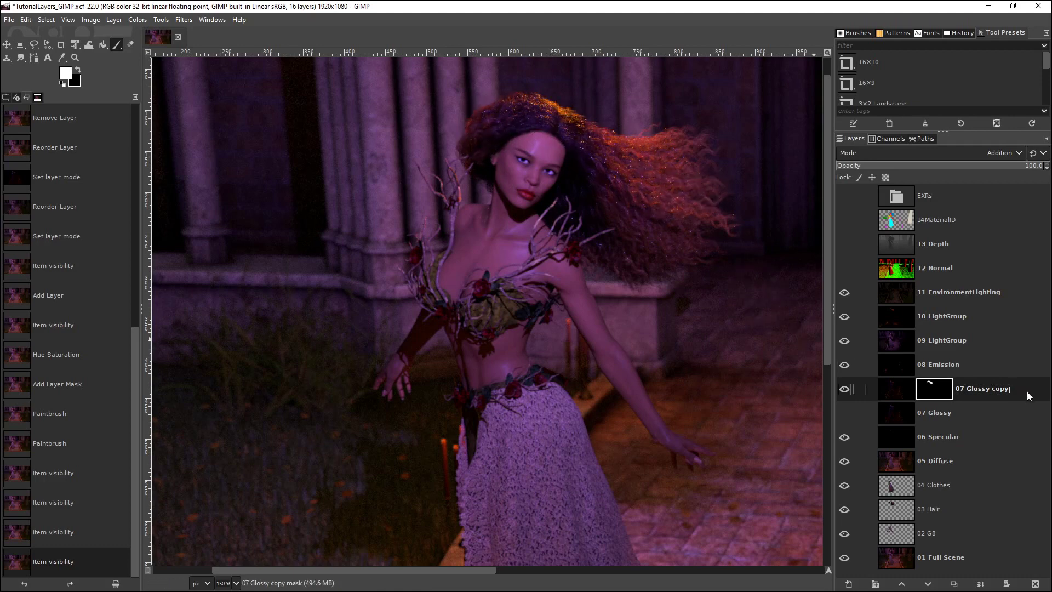
{"action": "left_click", "coordinate": [1035, 583]}
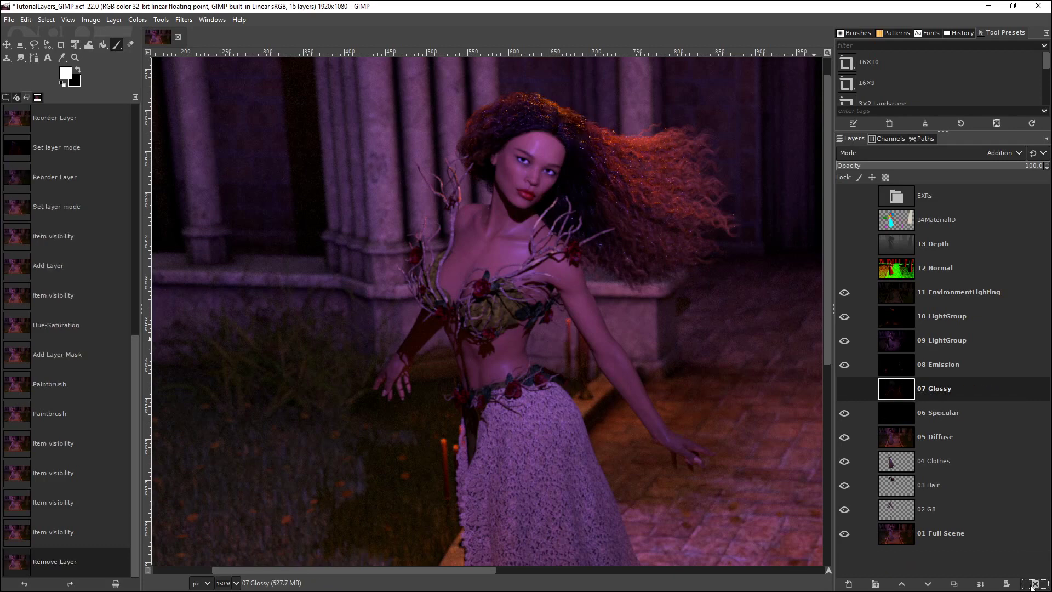
{"action": "left_click", "coordinate": [844, 392]}
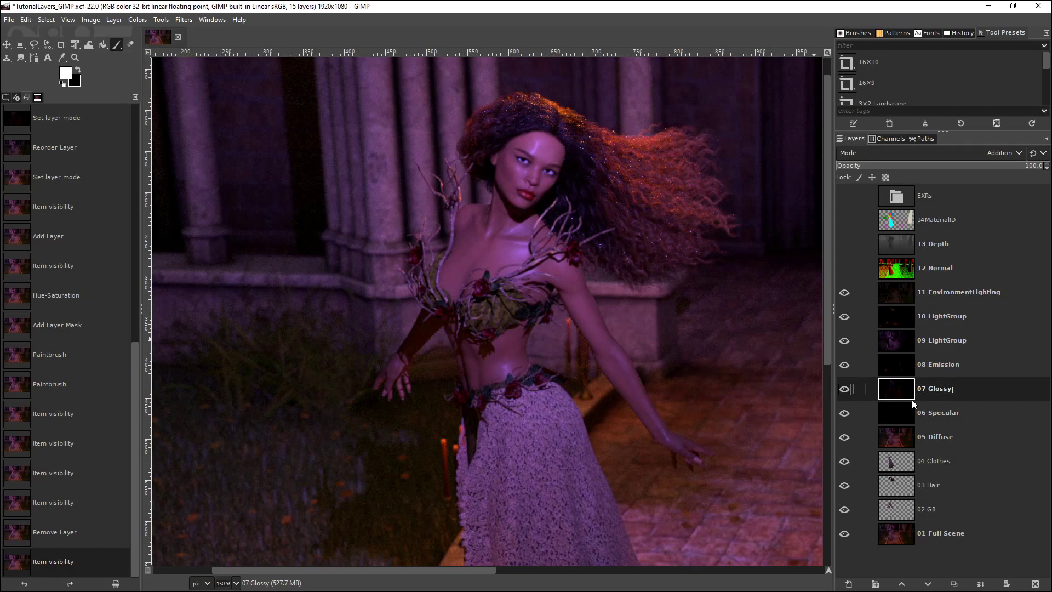
Toggle the visibility of 06 Specular and try adjusting its opacity, ending at 100.
{"action": "left_click", "coordinate": [939, 414]}
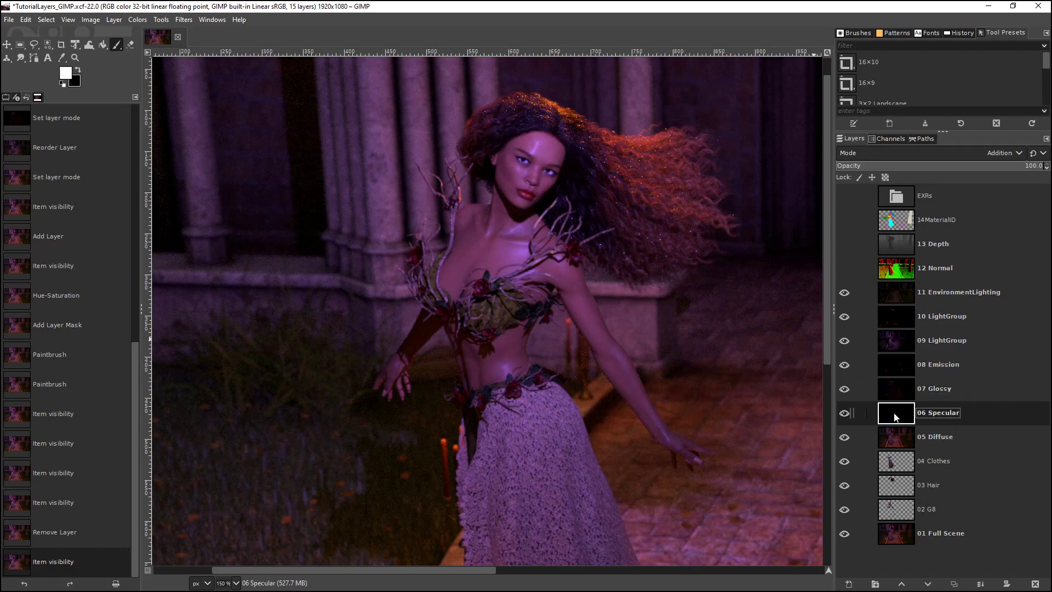
{"action": "left_click", "coordinate": [844, 413]}
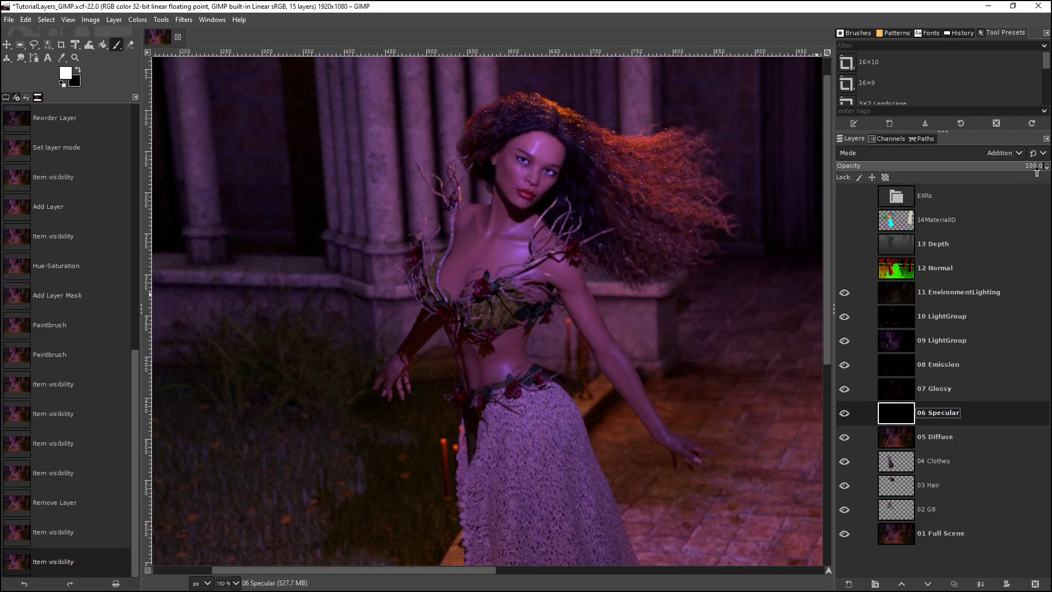
{"action": "mouse_move", "coordinate": [1040, 170]}
{"action": "left_mouse_down"}
{"action": "mouse_move", "coordinate": [879, 159]}
{"action": "mouse_move", "coordinate": [961, 158]}
{"action": "mouse_move", "coordinate": [800, 160]}
{"action": "mouse_move", "coordinate": [1048, 170]}
{"action": "left_mouse_up"}
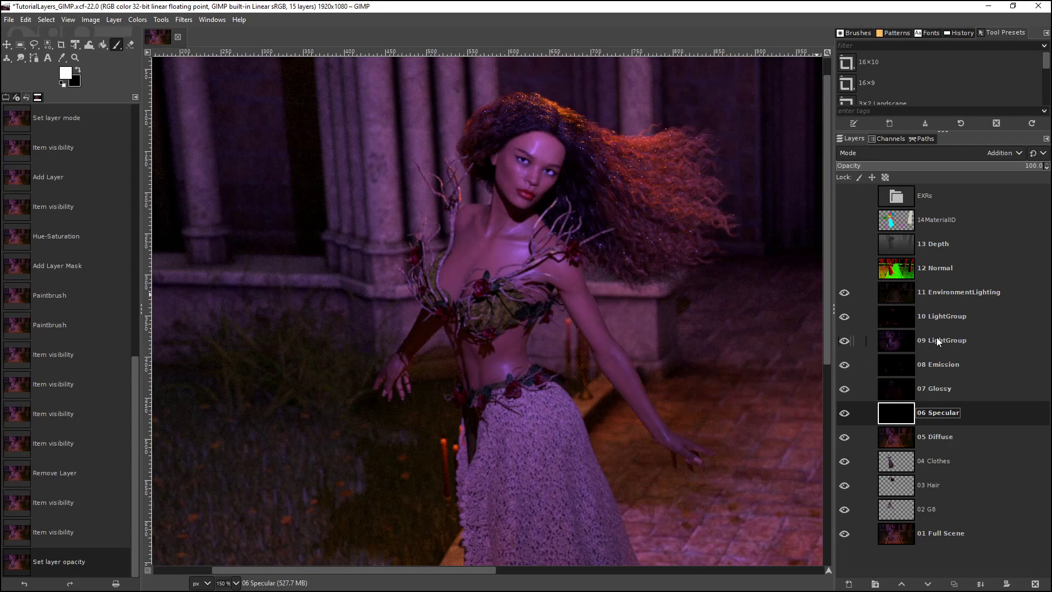
Hide the 11 EnvironmentLighting and 10 LightGroup layers.
{"action": "left_click", "coordinate": [931, 323]}
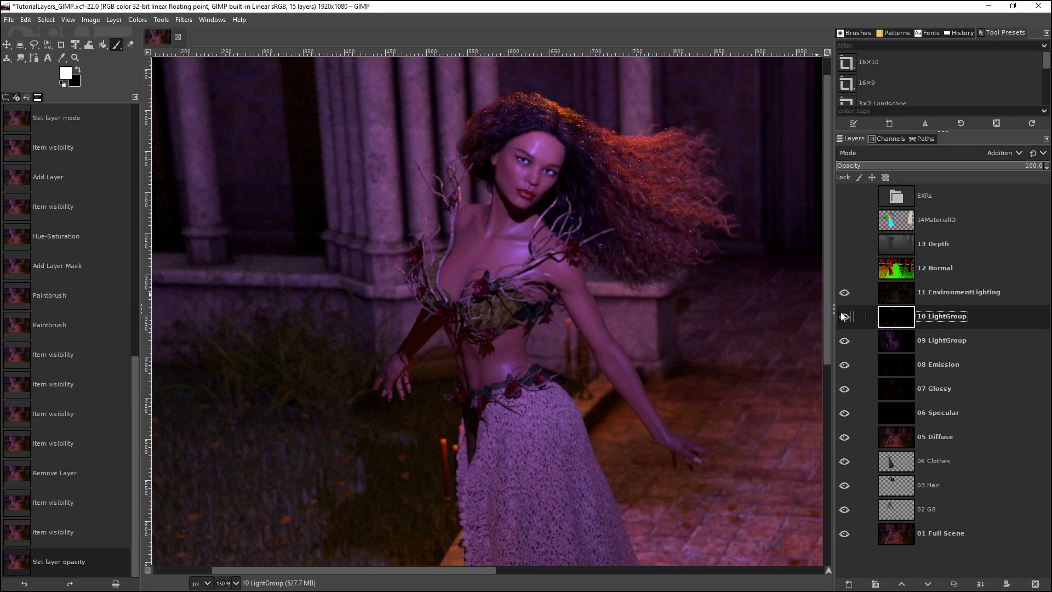
{"action": "left_click", "coordinate": [844, 292]}
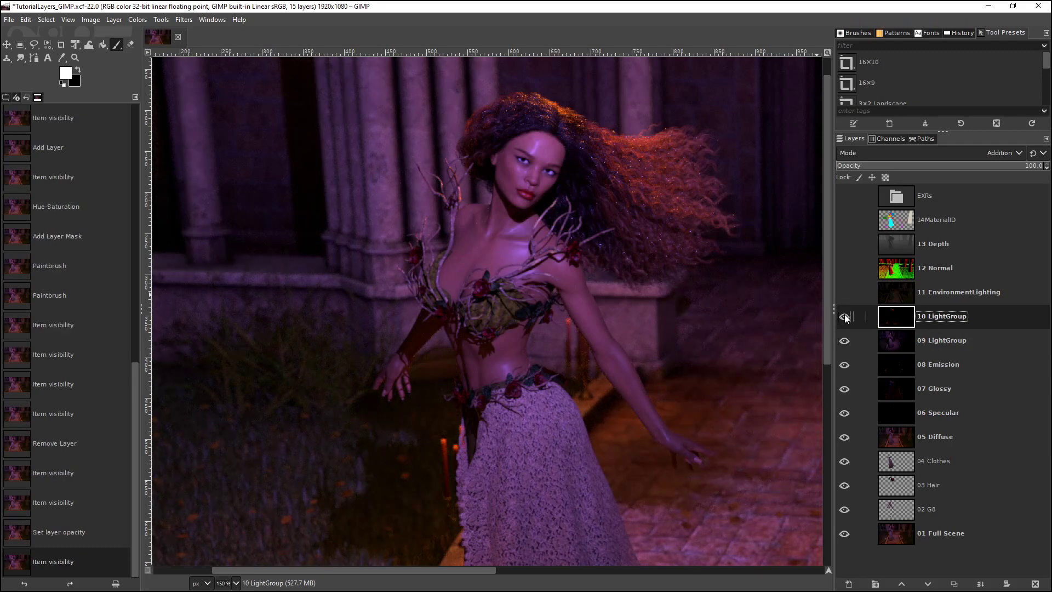
{"action": "left_click", "coordinate": [844, 317]}
Set 09 LightGroup to Normal mode to examine its light on the whole figure, and restore its Addition mode.
{"action": "left_click", "coordinate": [939, 340]}
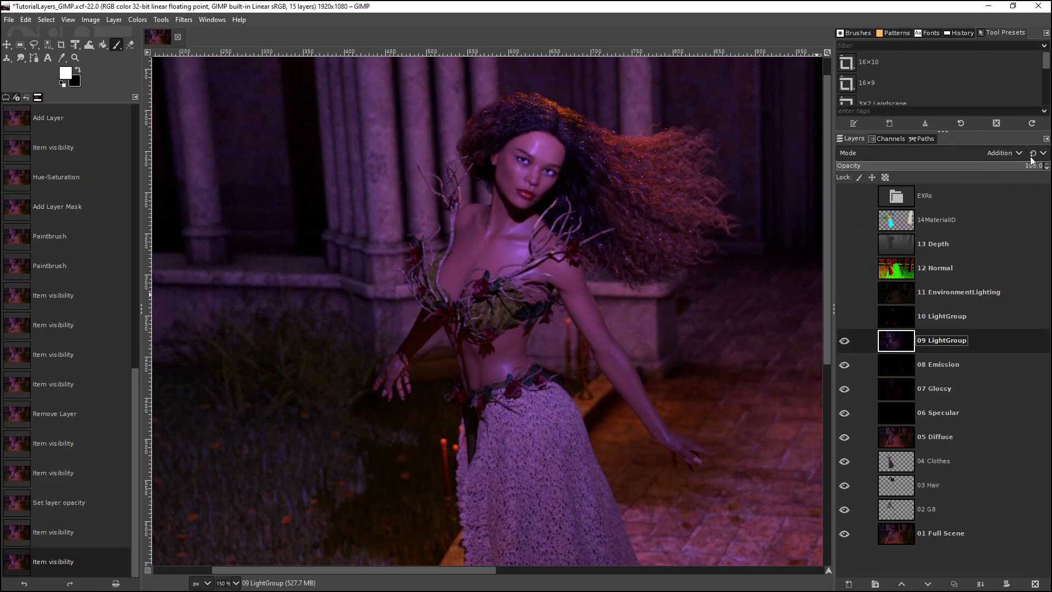
{"action": "left_click", "coordinate": [1003, 156]}
{"action": "left_click", "coordinate": [952, 164]}
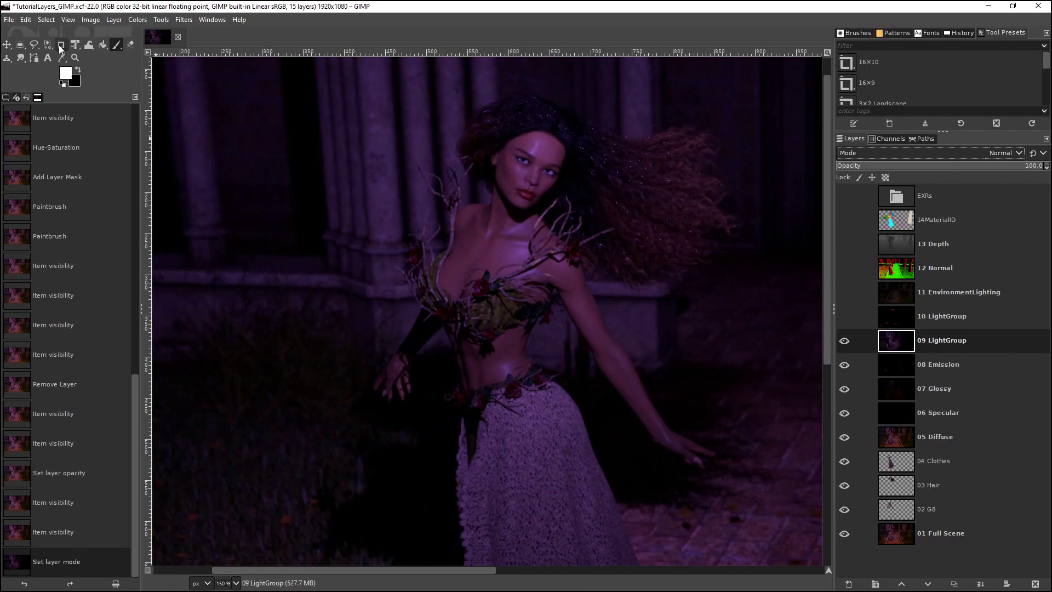
{"action": "left_click", "coordinate": [75, 57]}
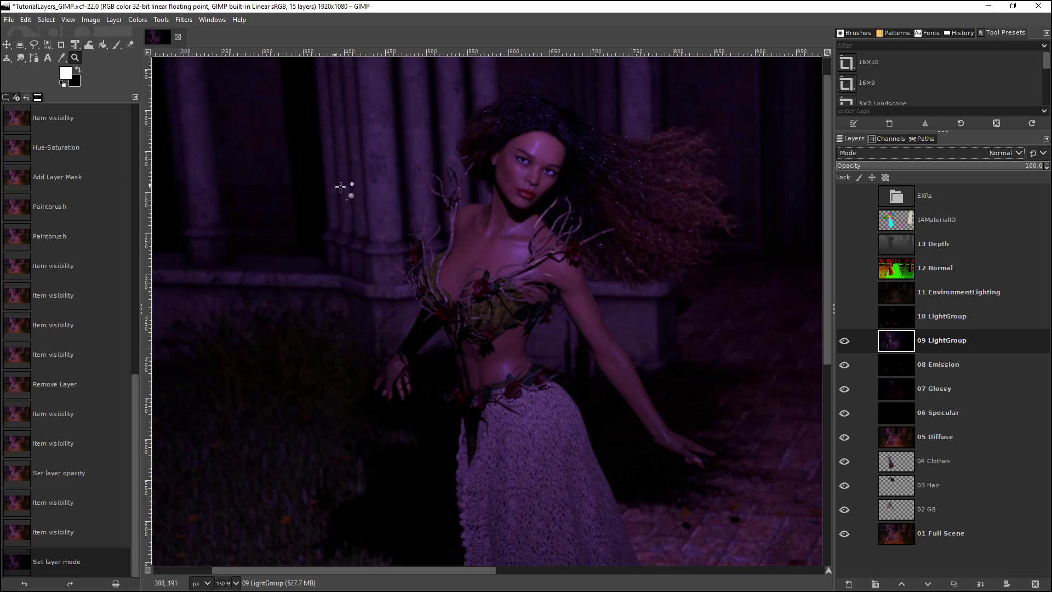
{"action": "left_click", "coordinate": [510, 233], "text": "ctrl"}
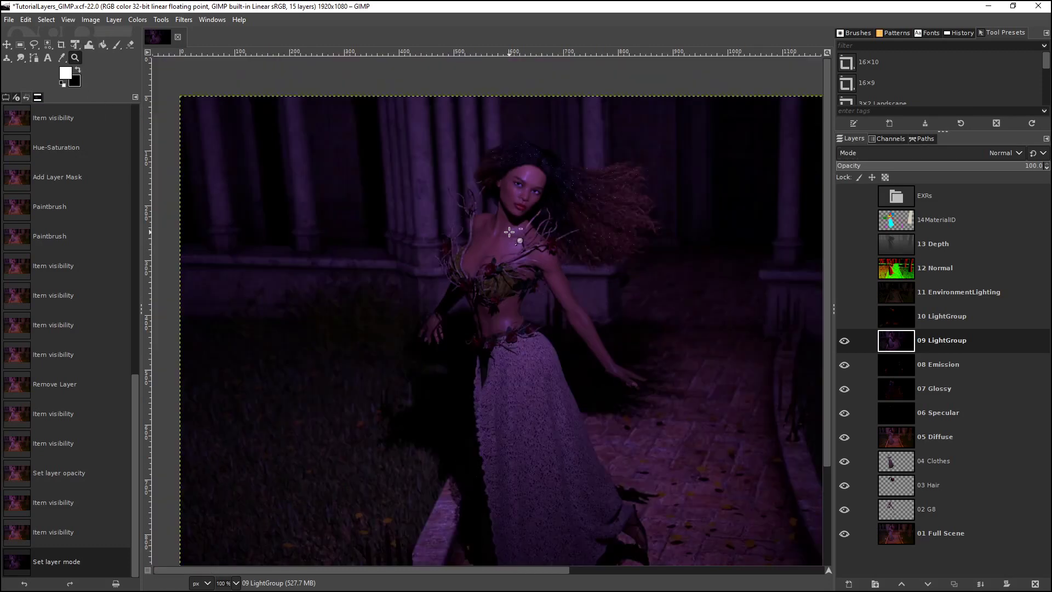
{"action": "left_click", "coordinate": [510, 233], "text": "ctrl"}
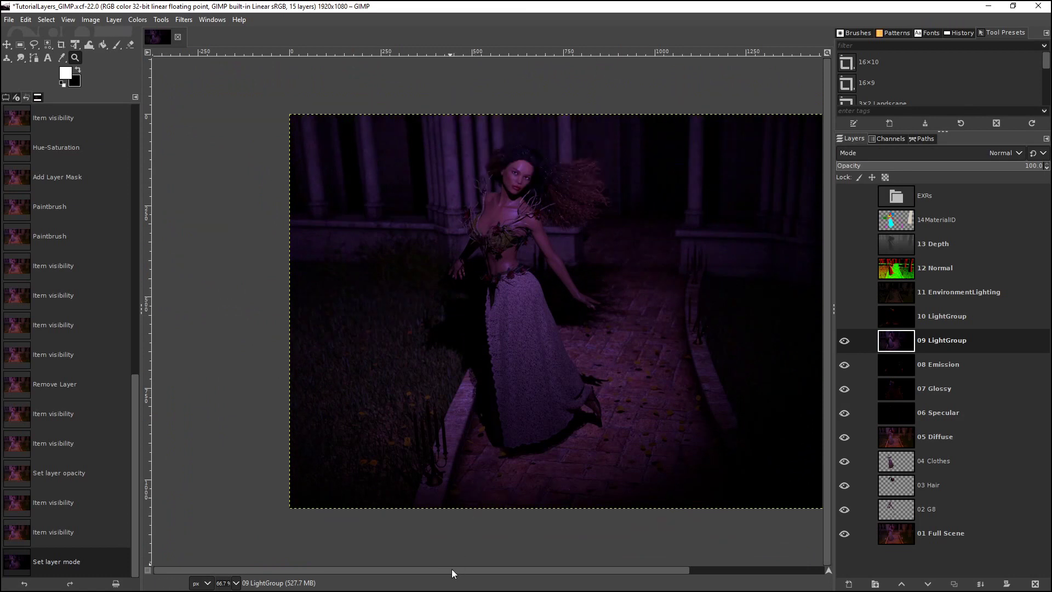
{"action": "left_click_drag", "start_coordinate": [452, 568], "coordinate": [471, 570]}
{"action": "left_click", "coordinate": [310, 166]}
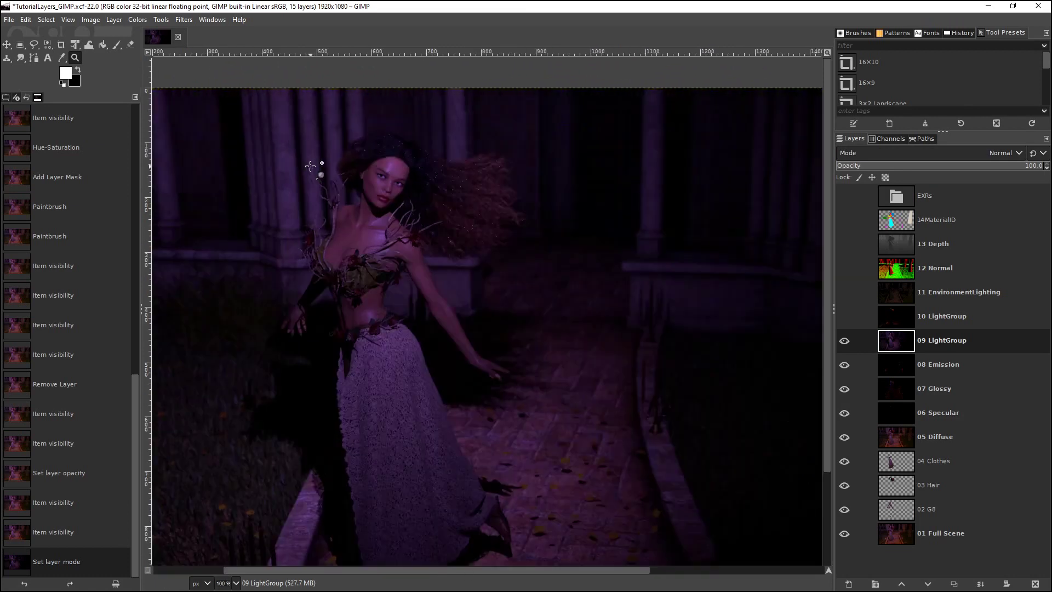
{"action": "scroll", "coordinate": [356, 235], "scroll_direction": "up", "scroll_amount": 3}
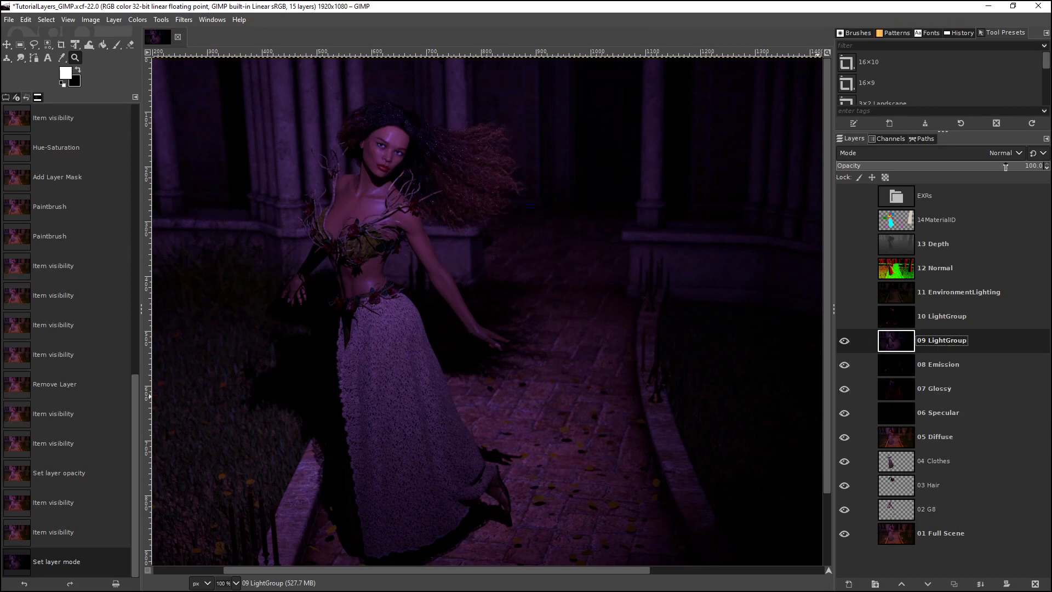
{"action": "left_click", "coordinate": [1004, 153]}
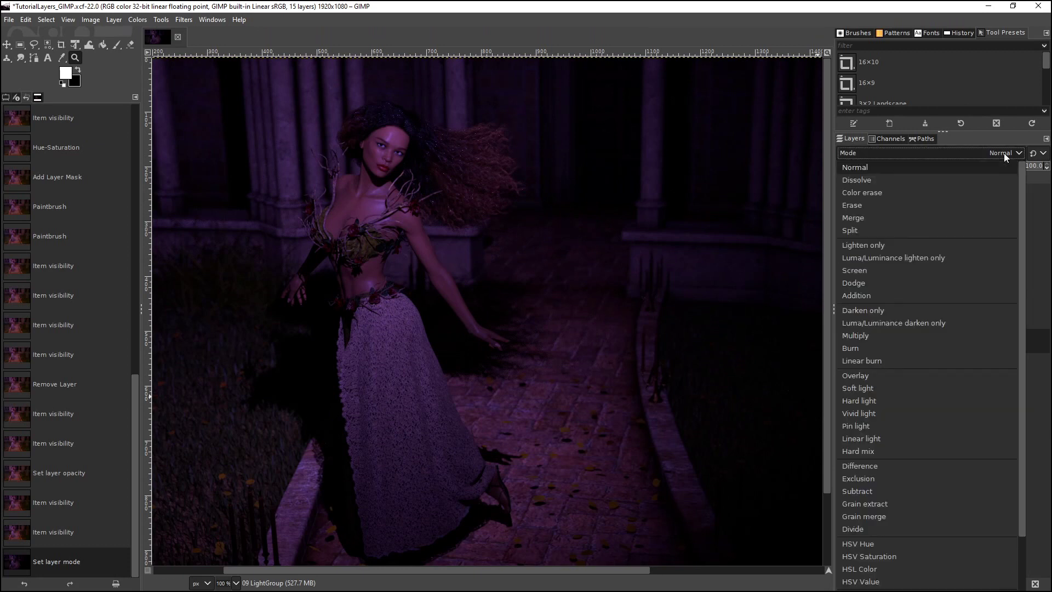
{"action": "left_click", "coordinate": [882, 297]}
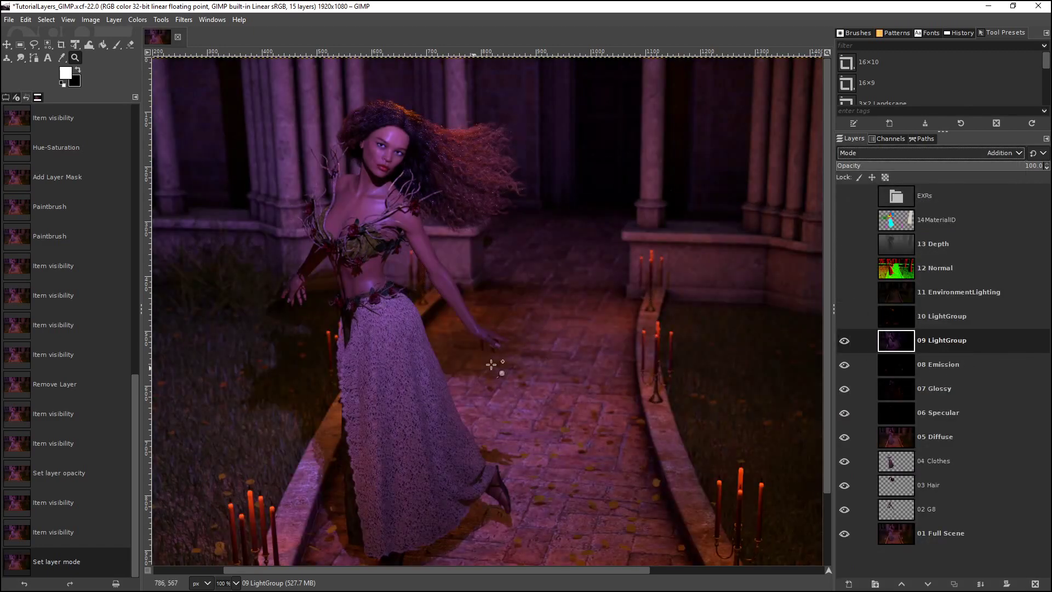
Try a strong master hue shift on 09 LightGroup with Hue-Saturation, and set the hue back to 0.
{"action": "left_click", "coordinate": [137, 20]}
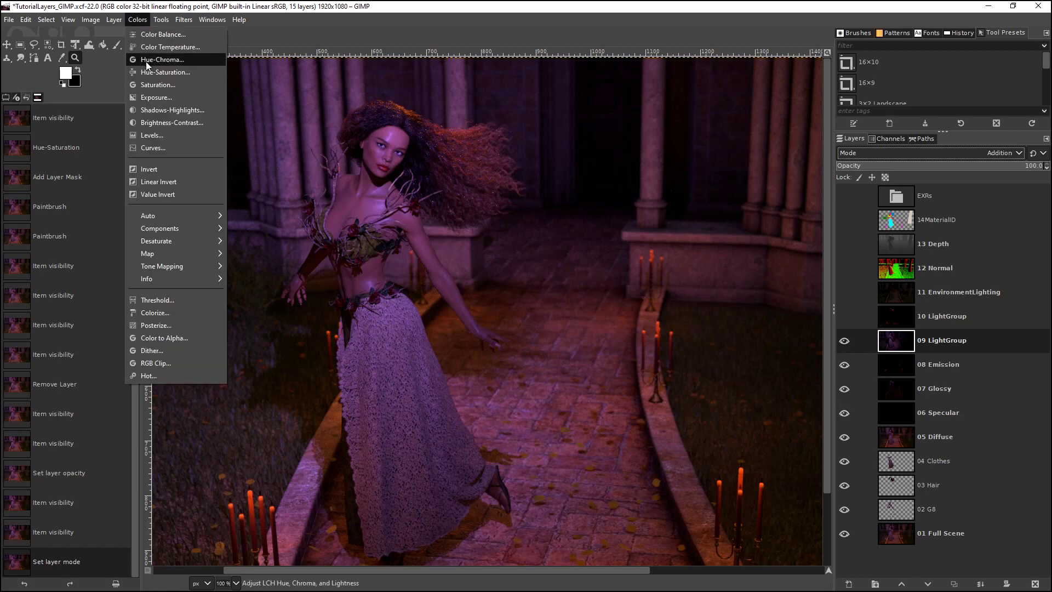
{"action": "left_click", "coordinate": [154, 74]}
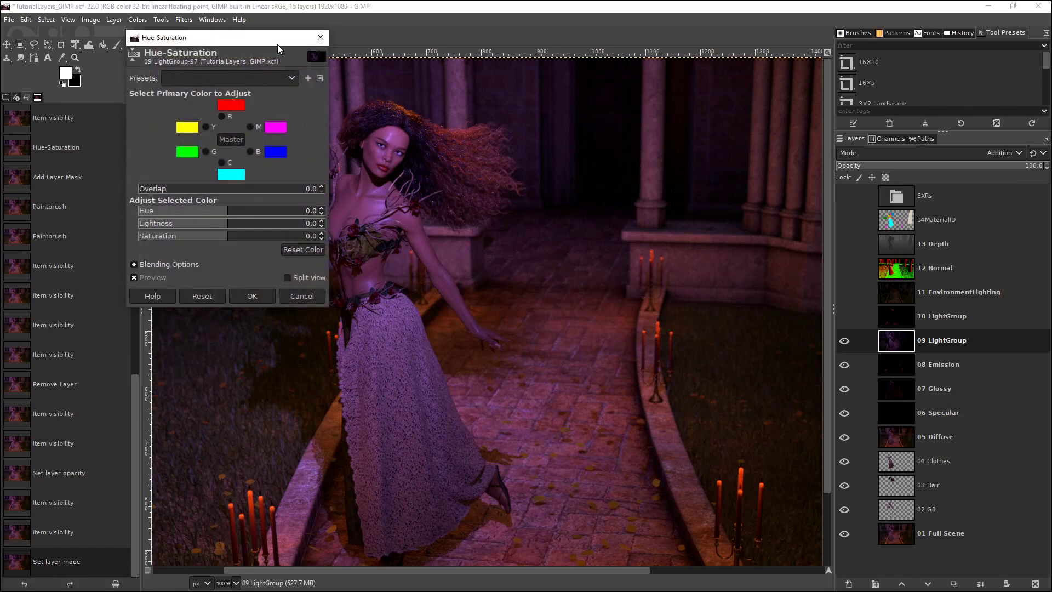
{"action": "left_click_drag", "start_coordinate": [213, 38], "coordinate": [643, 72]}
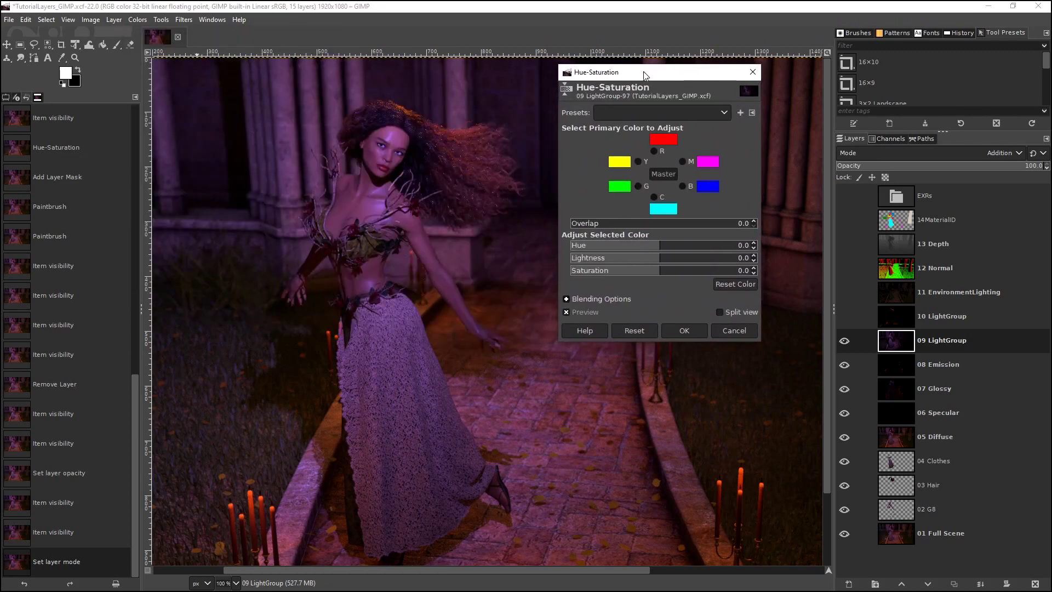
{"action": "mouse_move", "coordinate": [660, 245]}
{"action": "left_mouse_down"}
{"action": "mouse_move", "coordinate": [605, 241]}
{"action": "mouse_move", "coordinate": [563, 220]}
{"action": "mouse_move", "coordinate": [695, 240]}
{"action": "mouse_move", "coordinate": [640, 240]}
{"action": "mouse_move", "coordinate": [658, 240]}
{"action": "left_mouse_up"}
{"action": "left_click", "coordinate": [744, 244]}
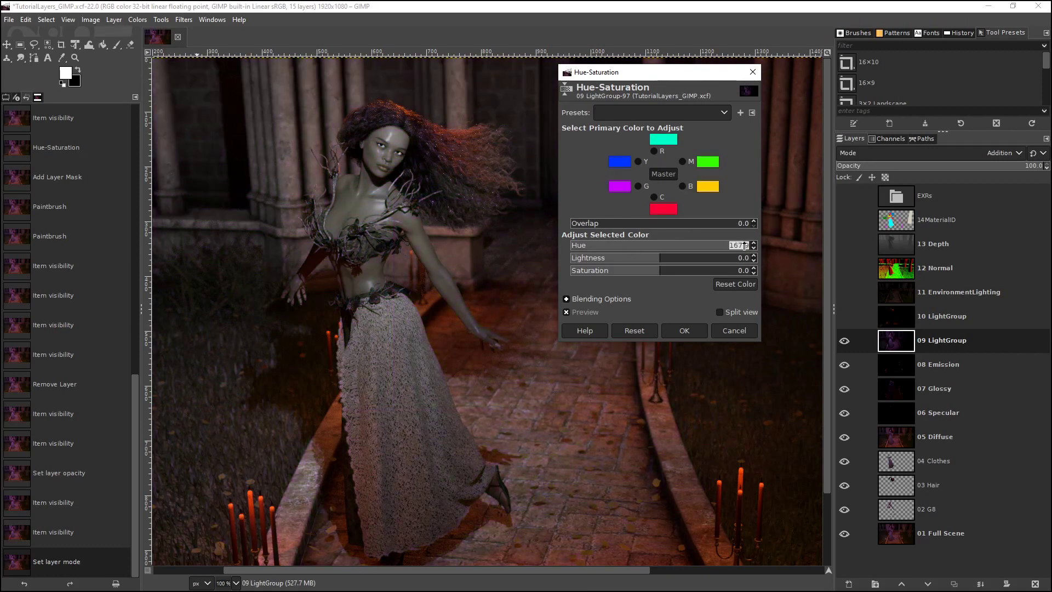
{"action": "type", "text": "0"}
{"action": "key", "text": "Return"}
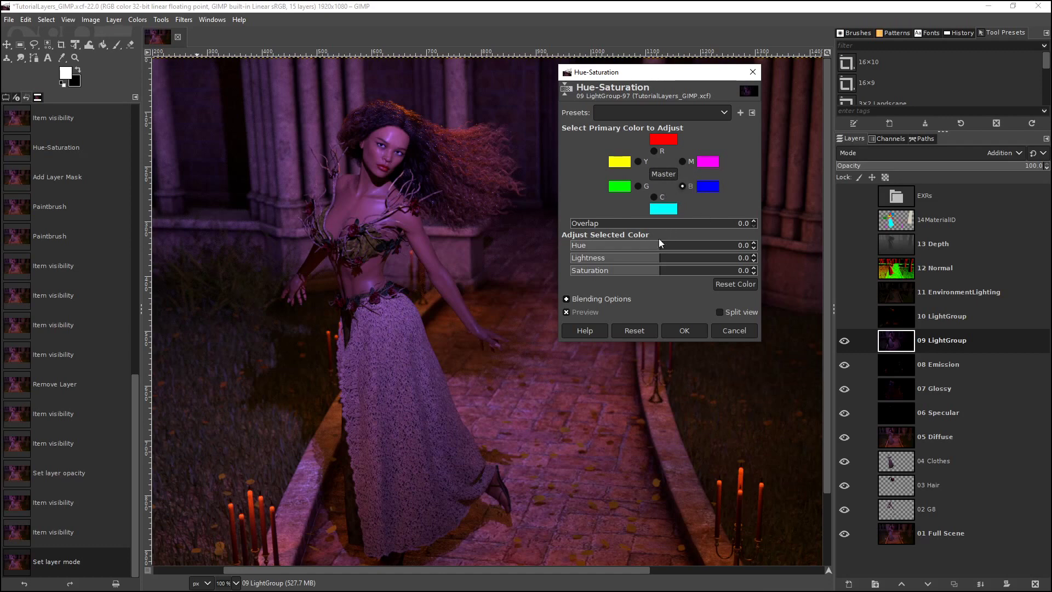
Try separate hue shifts on the blue, cyan and magenta ranges, including -9.9 for cyan, and cancel the Hue-Saturation adjustment.
{"action": "mouse_move", "coordinate": [660, 246]}
{"action": "left_mouse_down"}
{"action": "mouse_move", "coordinate": [578, 237]}
{"action": "mouse_move", "coordinate": [776, 251]}
{"action": "mouse_move", "coordinate": [659, 246]}
{"action": "left_mouse_up"}
{"action": "mouse_move", "coordinate": [657, 244]}
{"action": "left_mouse_down"}
{"action": "mouse_move", "coordinate": [571, 245]}
{"action": "mouse_move", "coordinate": [750, 244]}
{"action": "mouse_move", "coordinate": [656, 245]}
{"action": "left_mouse_up"}
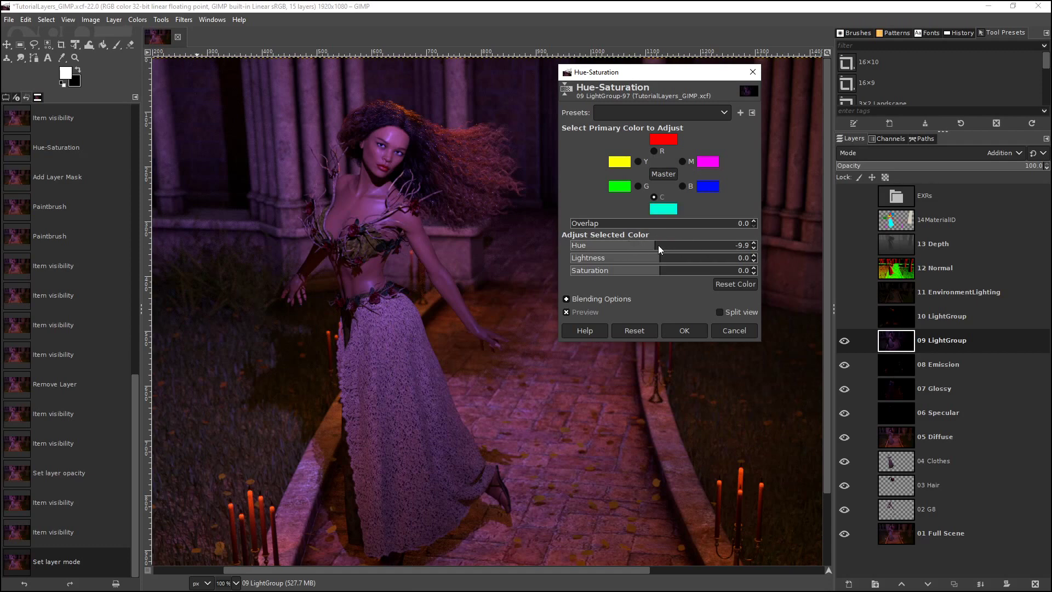
{"action": "left_click", "coordinate": [682, 162]}
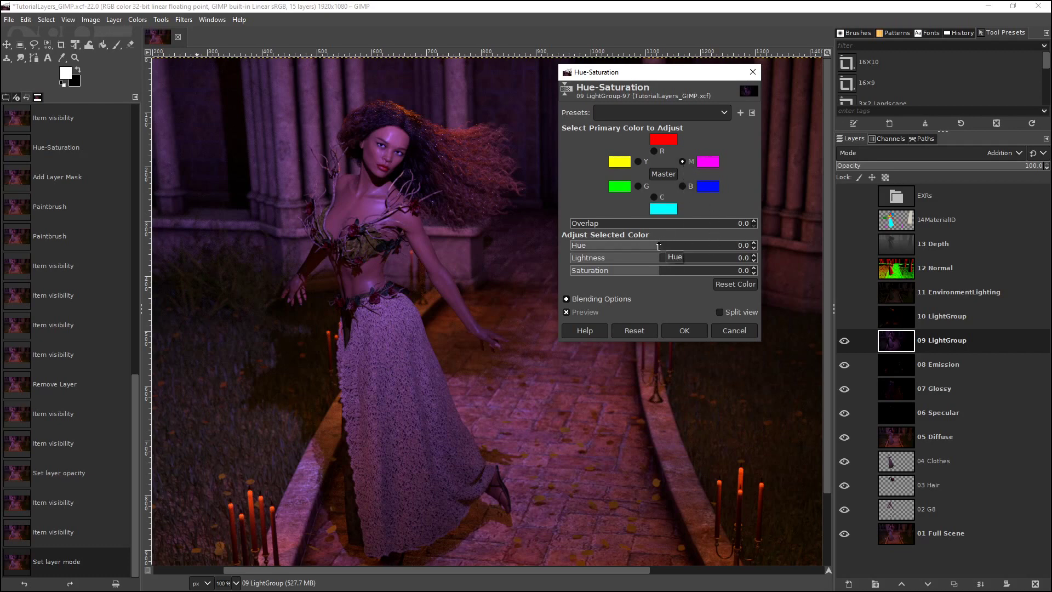
{"action": "mouse_move", "coordinate": [659, 246]}
{"action": "left_mouse_down"}
{"action": "mouse_move", "coordinate": [752, 258]}
{"action": "mouse_move", "coordinate": [665, 257]}
{"action": "mouse_move", "coordinate": [609, 230]}
{"action": "mouse_move", "coordinate": [674, 245]}
{"action": "left_mouse_up"}
{"action": "left_click", "coordinate": [739, 335]}
Try a -39.5 hue shift, 1.8 lightness and -100 saturation on 09 LightGroup with Hue-Saturation, and cancel the adjustment.
{"action": "left_click", "coordinate": [138, 19]}
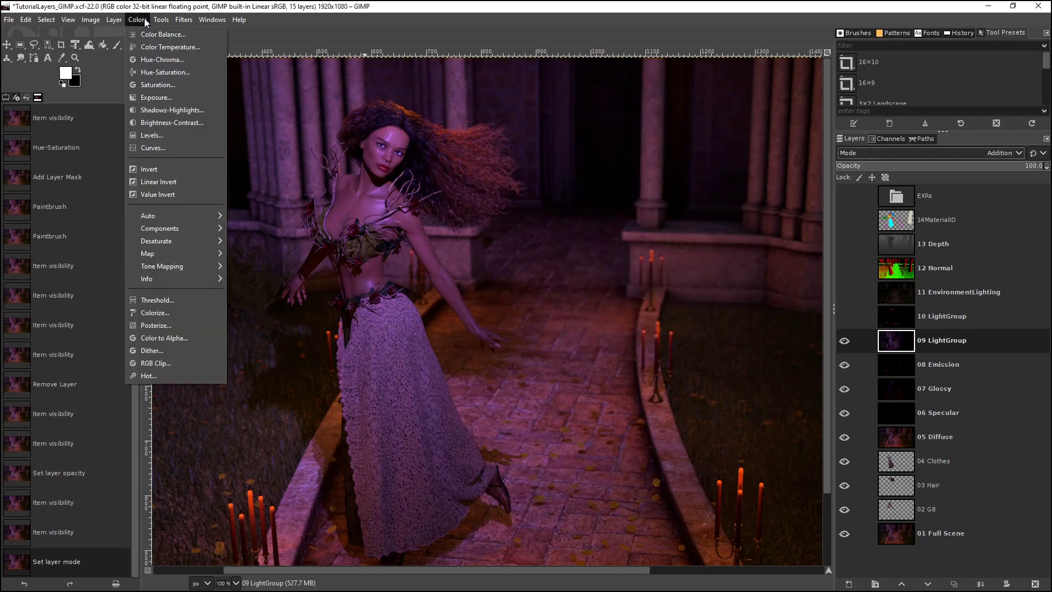
{"action": "left_click", "coordinate": [157, 72]}
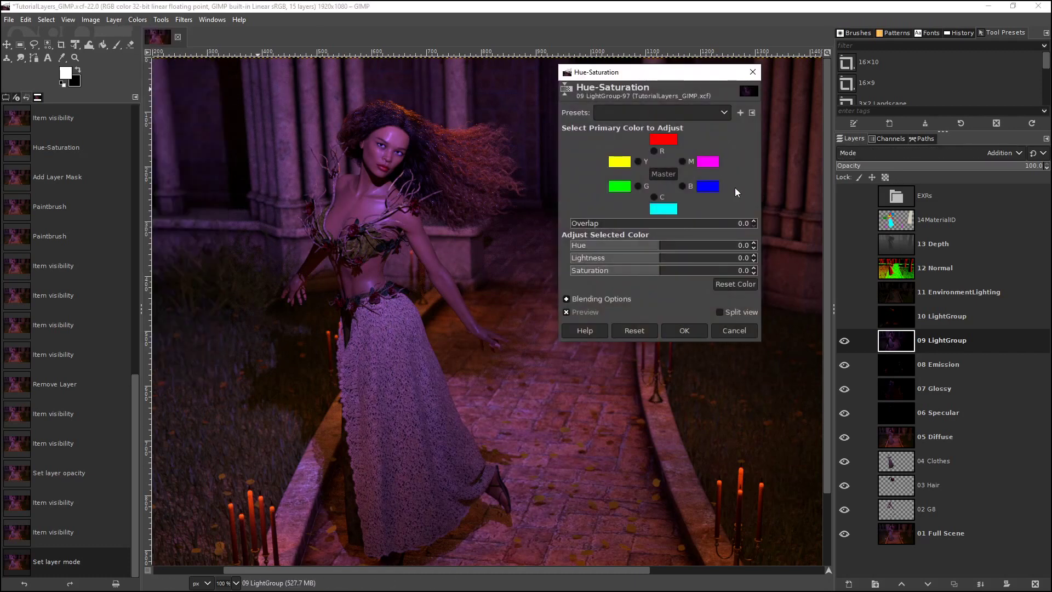
{"action": "left_click", "coordinate": [658, 246]}
{"action": "left_click_drag", "start_coordinate": [662, 247], "coordinate": [640, 239]}
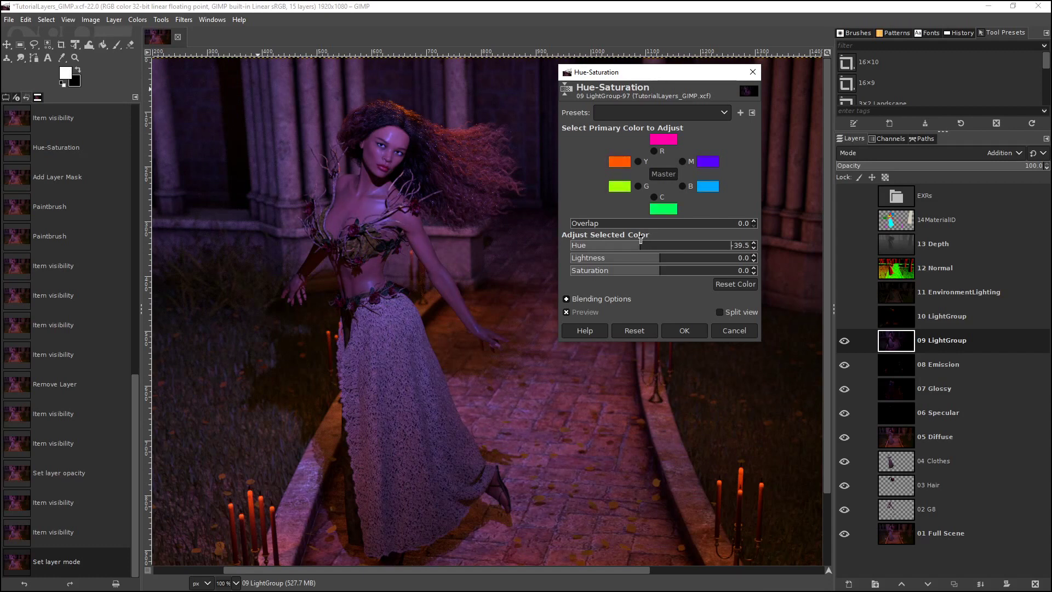
{"action": "left_click_drag", "start_coordinate": [640, 239], "coordinate": [660, 270]}
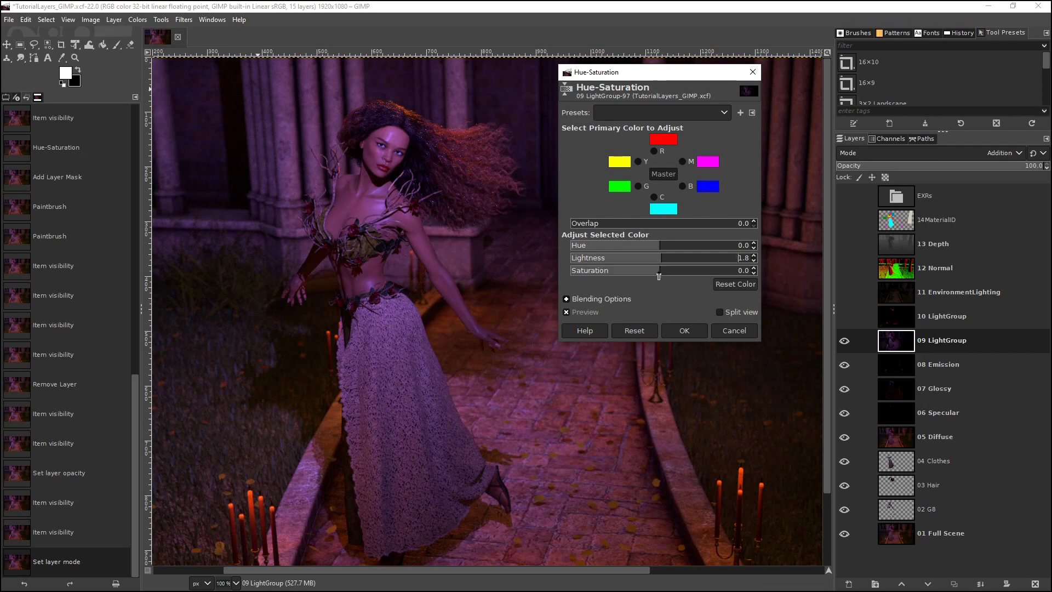
{"action": "left_click_drag", "start_coordinate": [657, 274], "coordinate": [560, 275]}
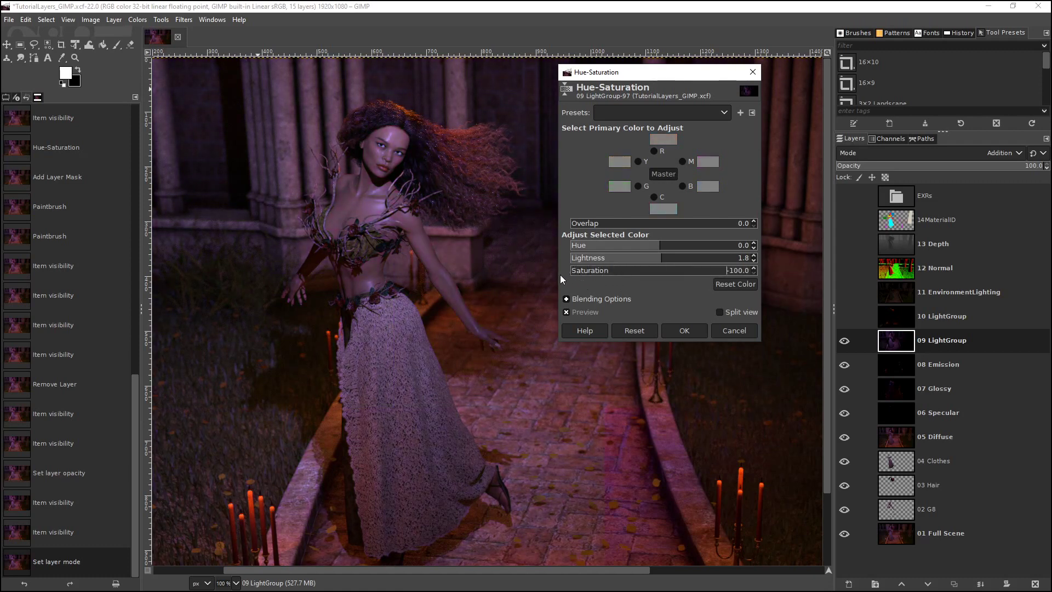
{"action": "left_click_drag", "start_coordinate": [526, 273], "coordinate": [656, 286]}
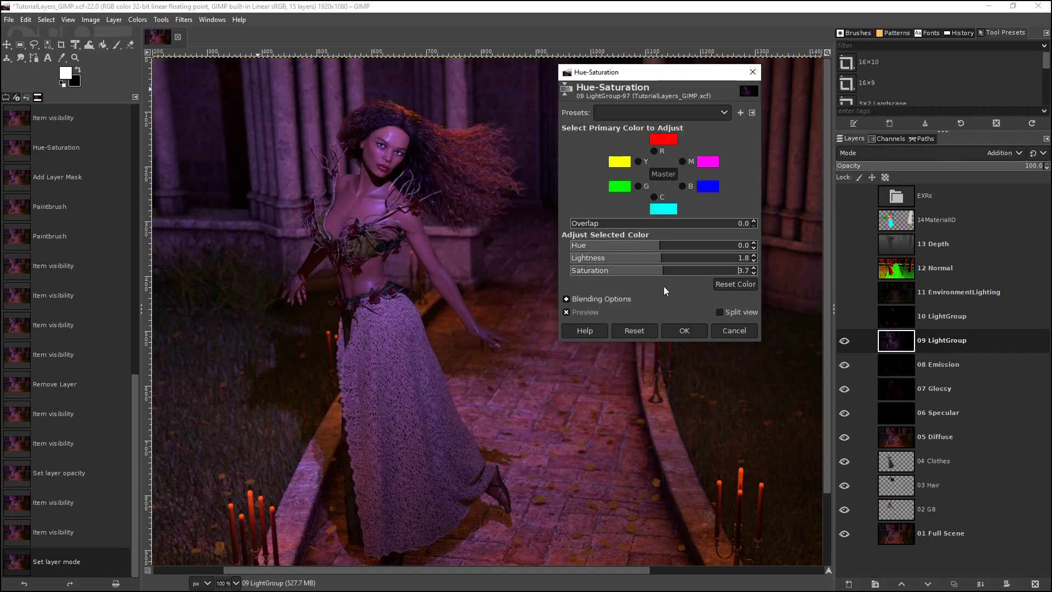
{"action": "left_click", "coordinate": [732, 334]}
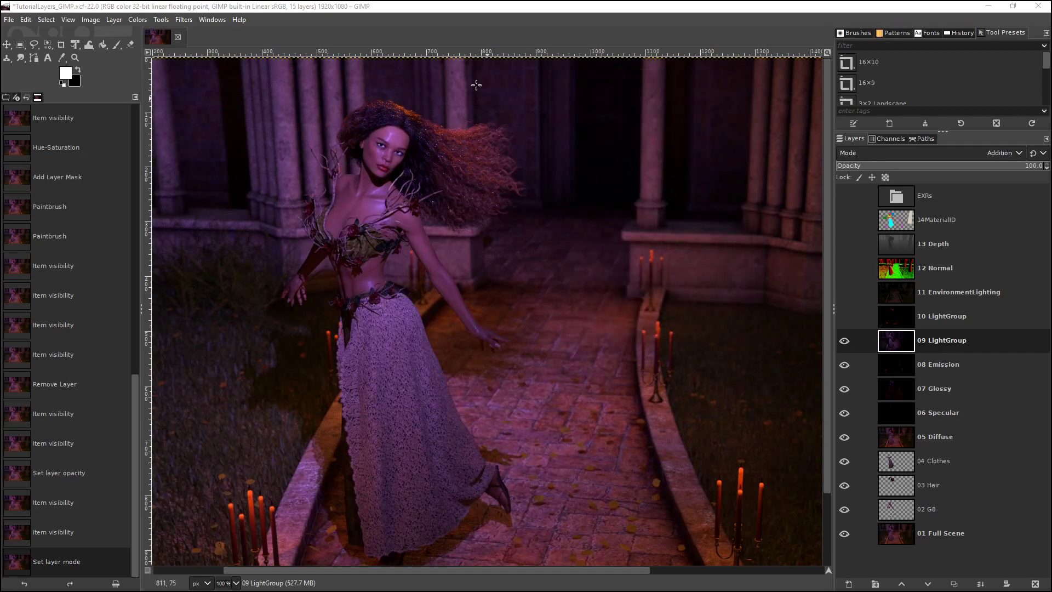
Start a Curves adjustment on 09 LightGroup and add a Value curve point at input 35.62, output 35.16.
{"action": "left_click", "coordinate": [136, 20]}
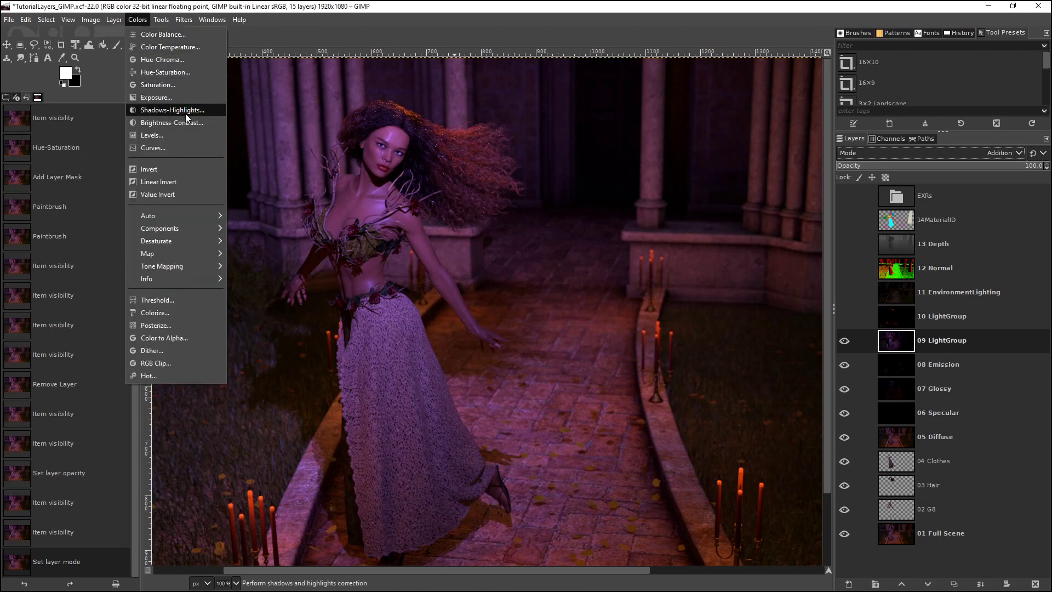
{"action": "left_click", "coordinate": [167, 148]}
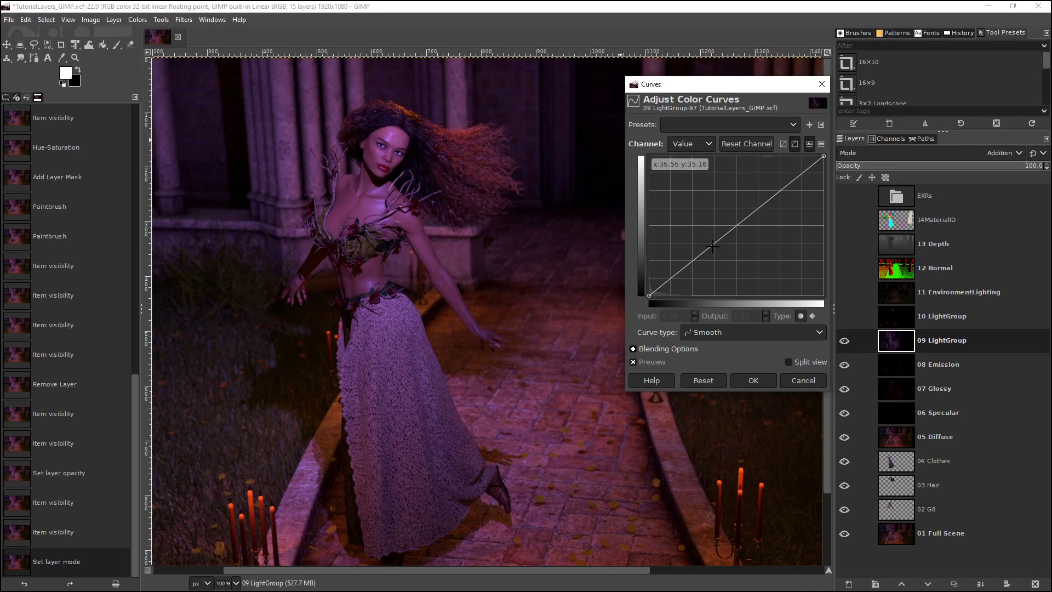
{"action": "mouse_move", "coordinate": [713, 247]}
{"action": "left_mouse_down"}
{"action": "mouse_move", "coordinate": [711, 218]}
{"action": "mouse_move", "coordinate": [716, 255]}
{"action": "mouse_move", "coordinate": [710, 247]}
{"action": "left_mouse_up"}
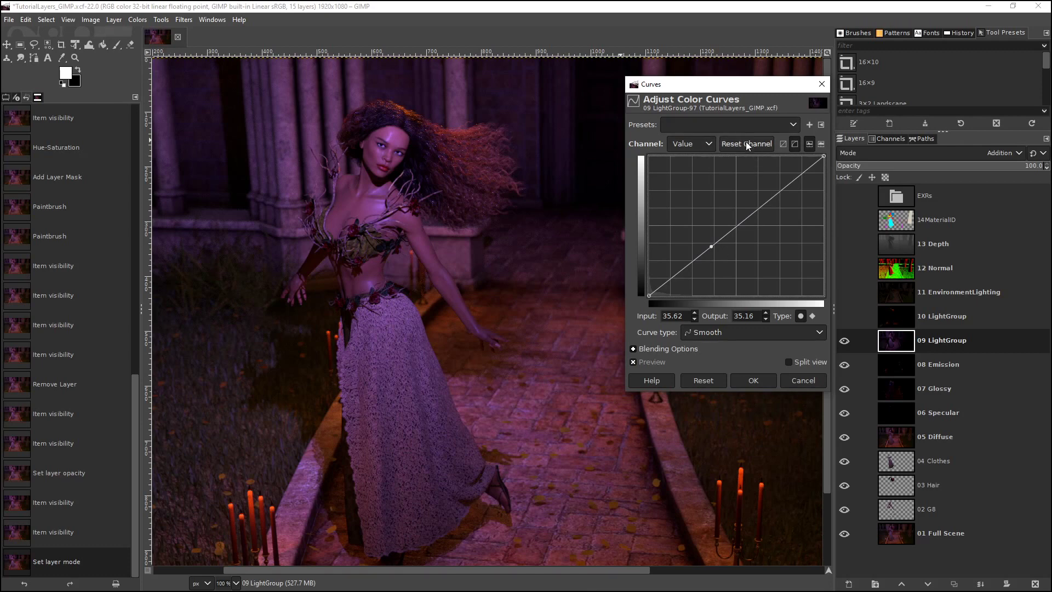
Try lowering the Blue curve's midpoint at input 49.69 to output 19.92, and bring it back to 50.39.
{"action": "left_click", "coordinate": [708, 145]}
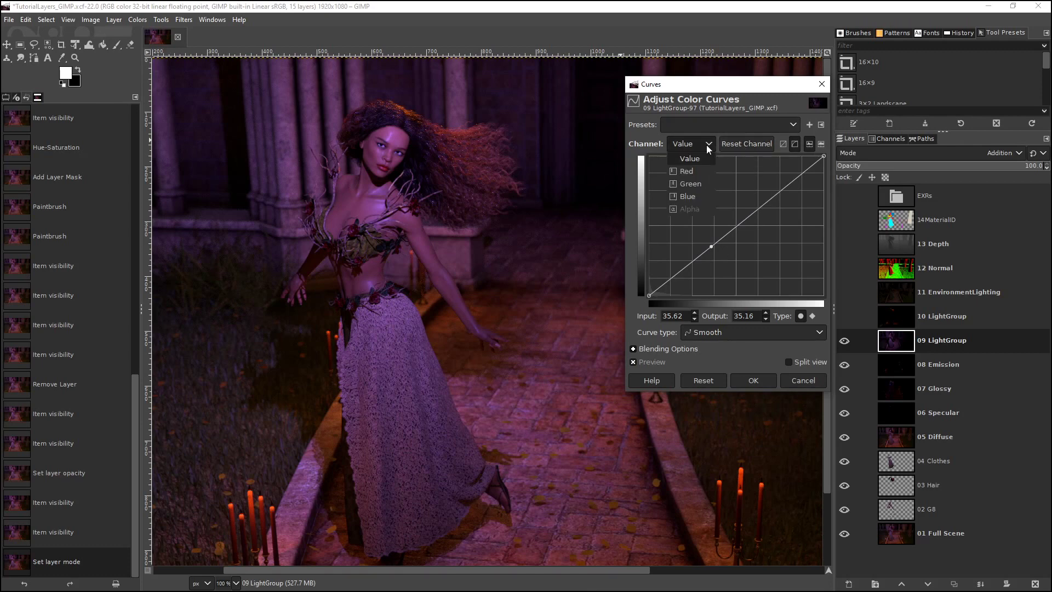
{"action": "left_click", "coordinate": [687, 197]}
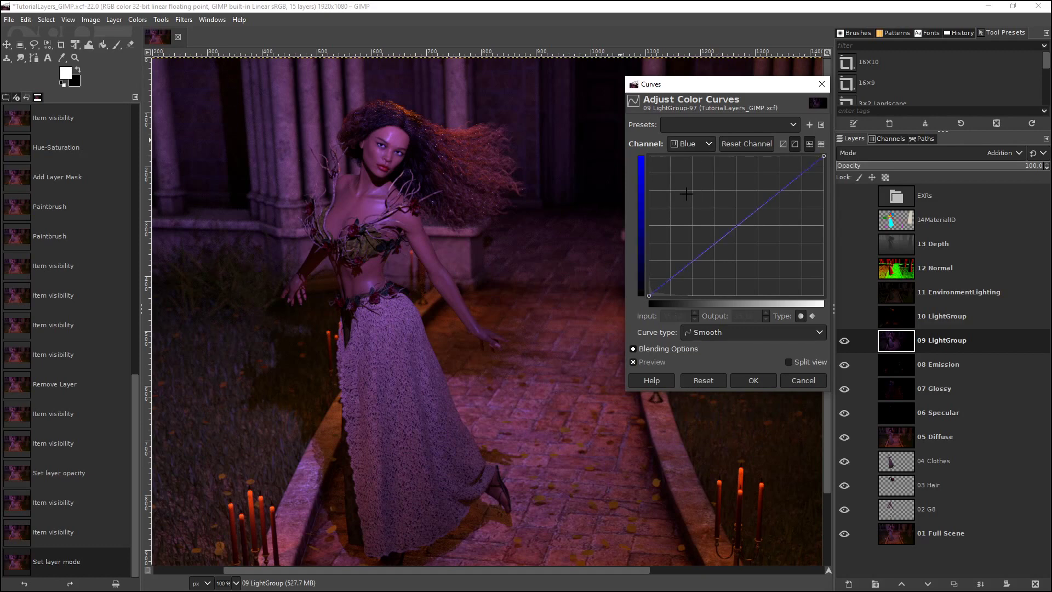
{"action": "left_click", "coordinate": [729, 231]}
{"action": "mouse_move", "coordinate": [729, 225]}
{"action": "left_mouse_down"}
{"action": "mouse_move", "coordinate": [729, 202]}
{"action": "mouse_move", "coordinate": [750, 276]}
{"action": "mouse_move", "coordinate": [729, 227]}
{"action": "mouse_move", "coordinate": [739, 224]}
{"action": "left_mouse_up"}
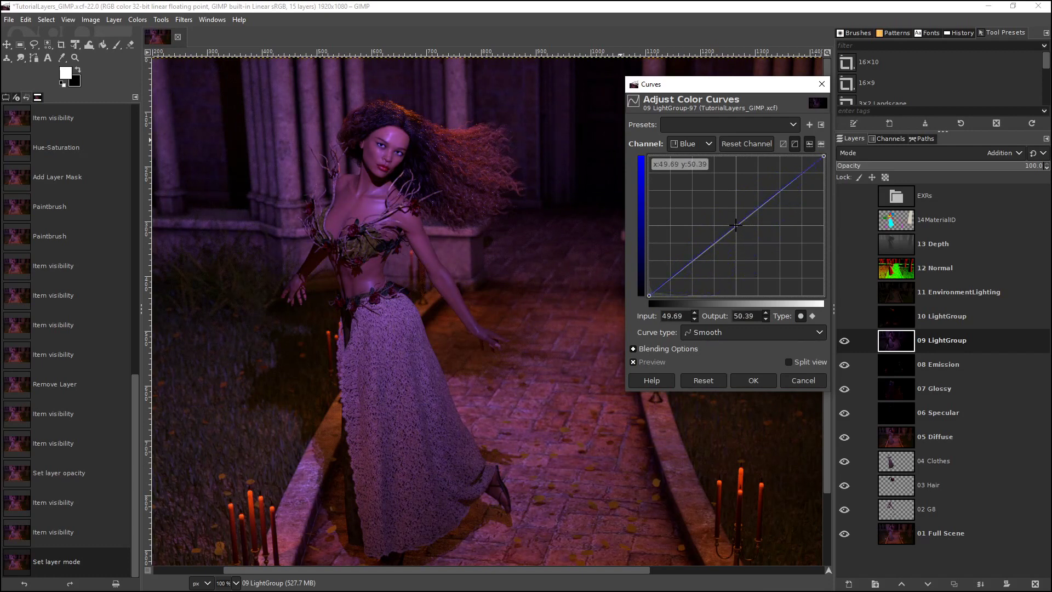
{"action": "left_click_drag", "start_coordinate": [736, 226], "coordinate": [735, 268]}
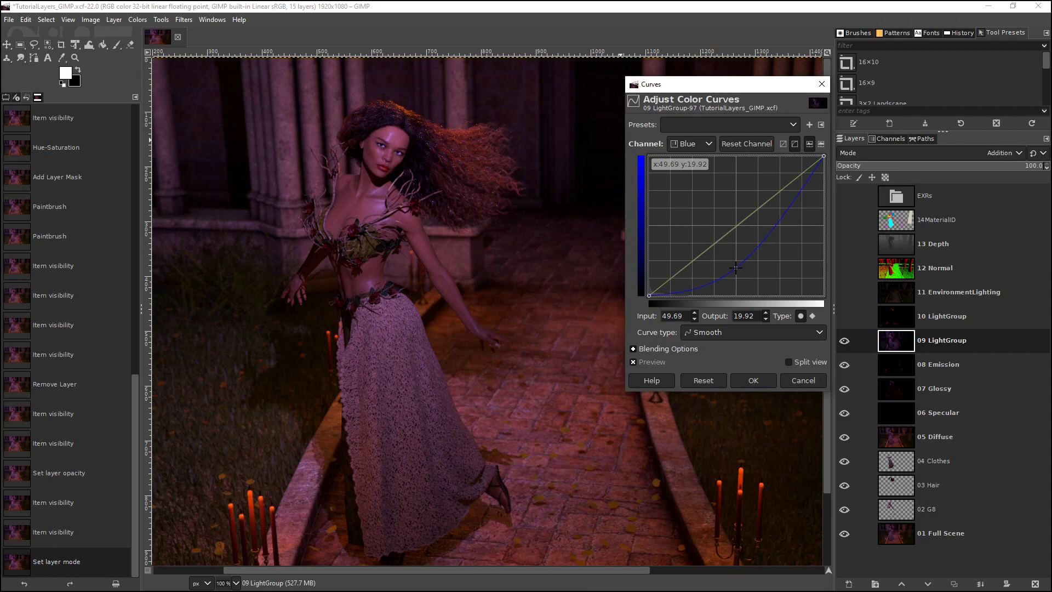
{"action": "left_click_drag", "start_coordinate": [735, 268], "coordinate": [736, 224]}
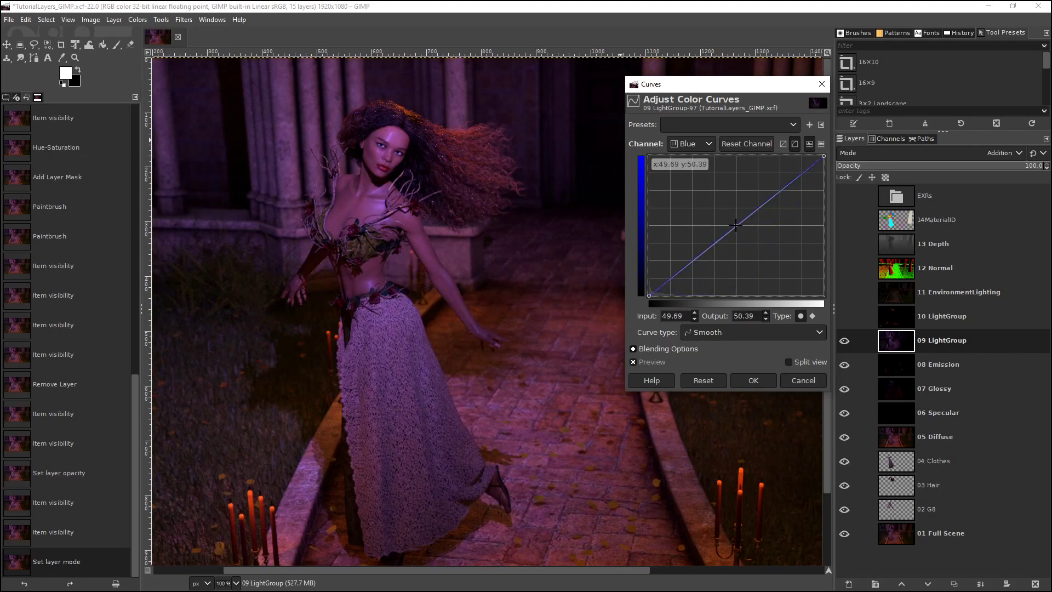
Add a point to the Red channel curve and move it to input 58.13, output 55.08.
{"action": "left_click", "coordinate": [699, 147]}
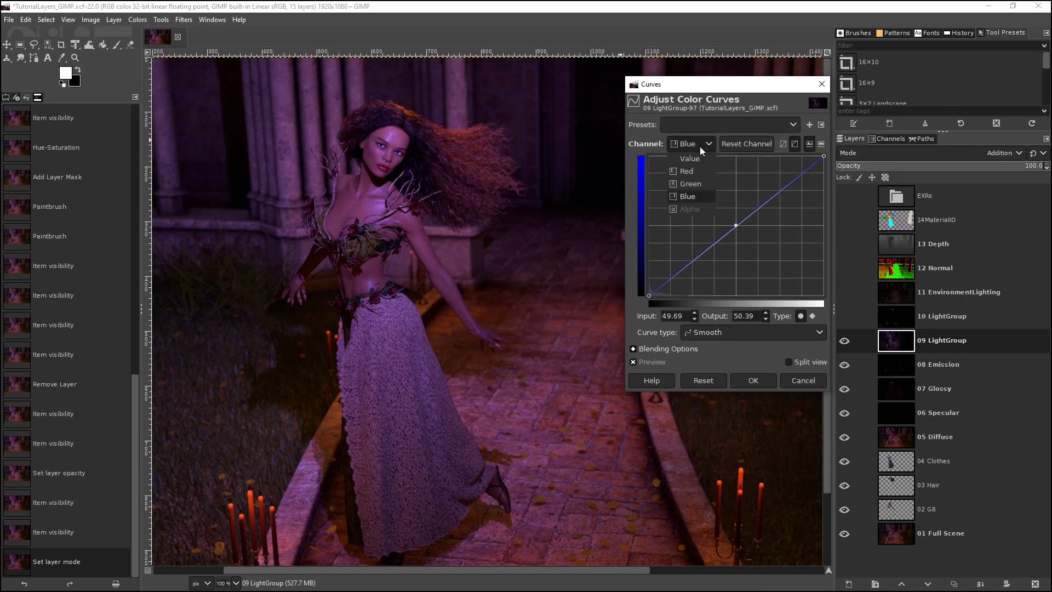
{"action": "left_click", "coordinate": [695, 171]}
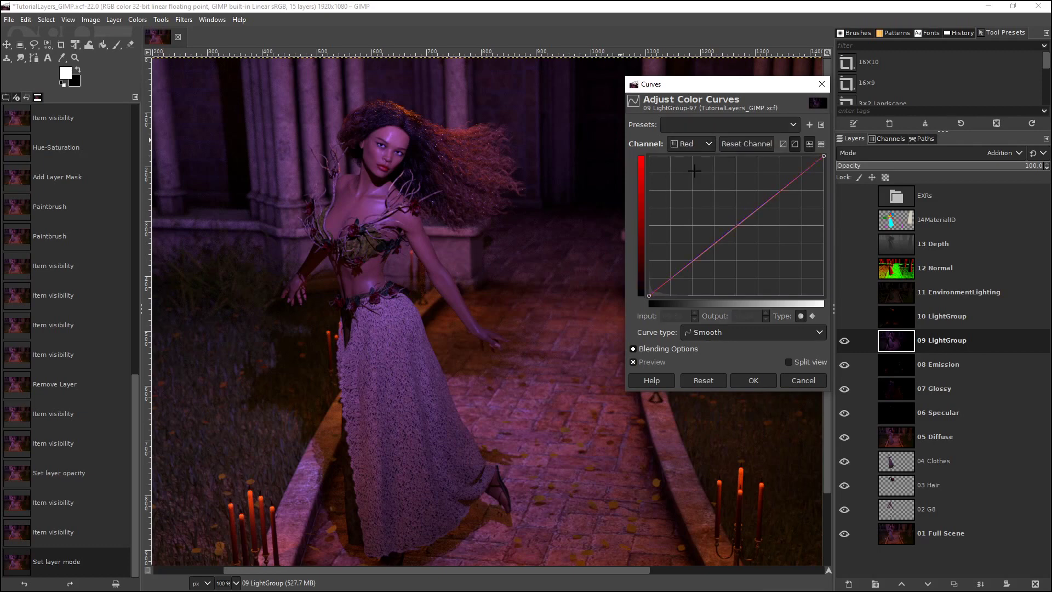
{"action": "left_click", "coordinate": [737, 225]}
{"action": "mouse_move", "coordinate": [737, 225]}
{"action": "left_mouse_down"}
{"action": "mouse_move", "coordinate": [735, 199]}
{"action": "mouse_move", "coordinate": [746, 263]}
{"action": "mouse_move", "coordinate": [750, 219]}
{"action": "left_mouse_up"}
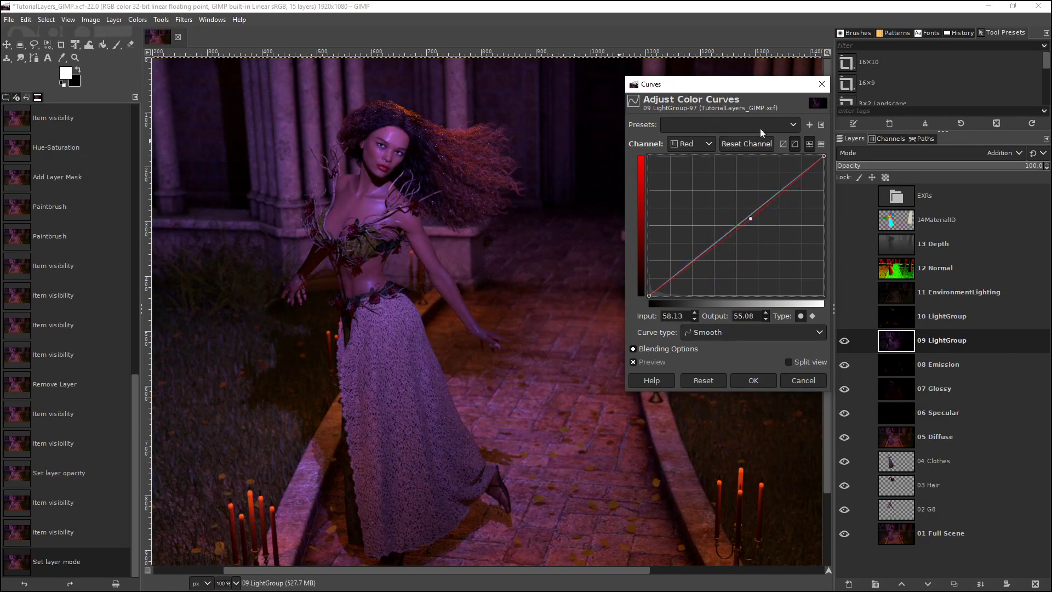
Raise the Green channel curve with a point at input 39.38, output 75.00, and apply the Curves adjustment.
{"action": "left_click", "coordinate": [697, 146]}
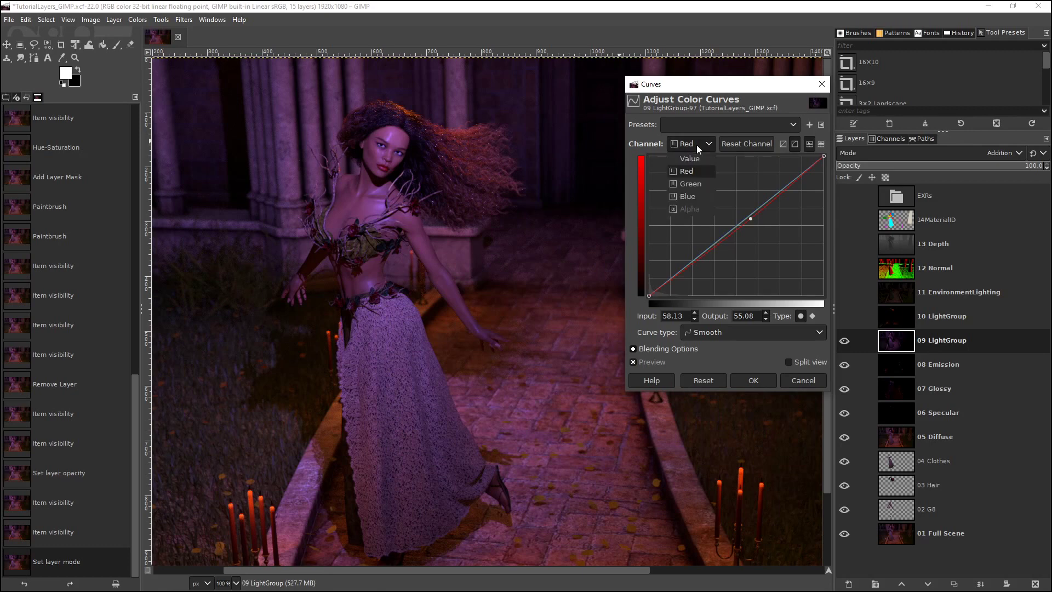
{"action": "left_click", "coordinate": [693, 184]}
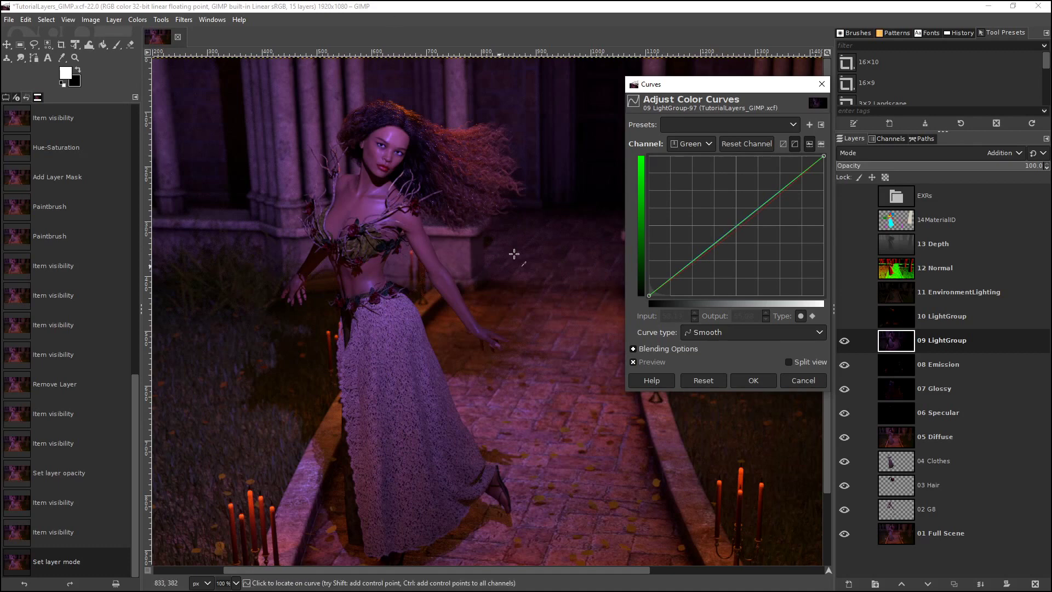
{"action": "left_click_drag", "start_coordinate": [737, 226], "coordinate": [731, 176]}
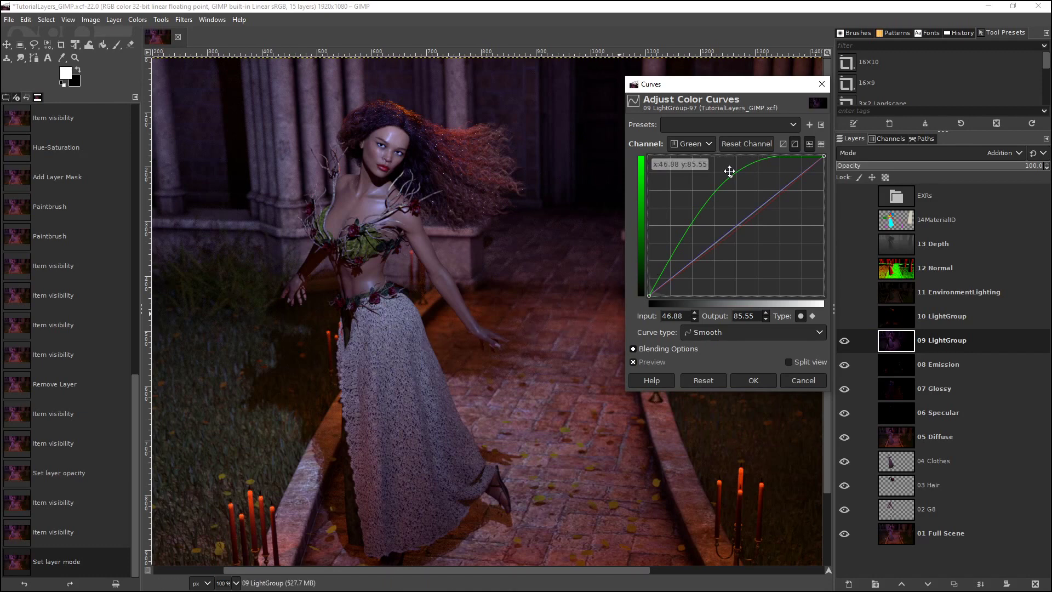
{"action": "mouse_move", "coordinate": [730, 176]}
{"action": "left_mouse_down"}
{"action": "mouse_move", "coordinate": [740, 272]}
{"action": "mouse_move", "coordinate": [724, 245]}
{"action": "mouse_move", "coordinate": [695, 241]}
{"action": "mouse_move", "coordinate": [711, 178]}
{"action": "mouse_move", "coordinate": [717, 190]}
{"action": "left_mouse_up"}
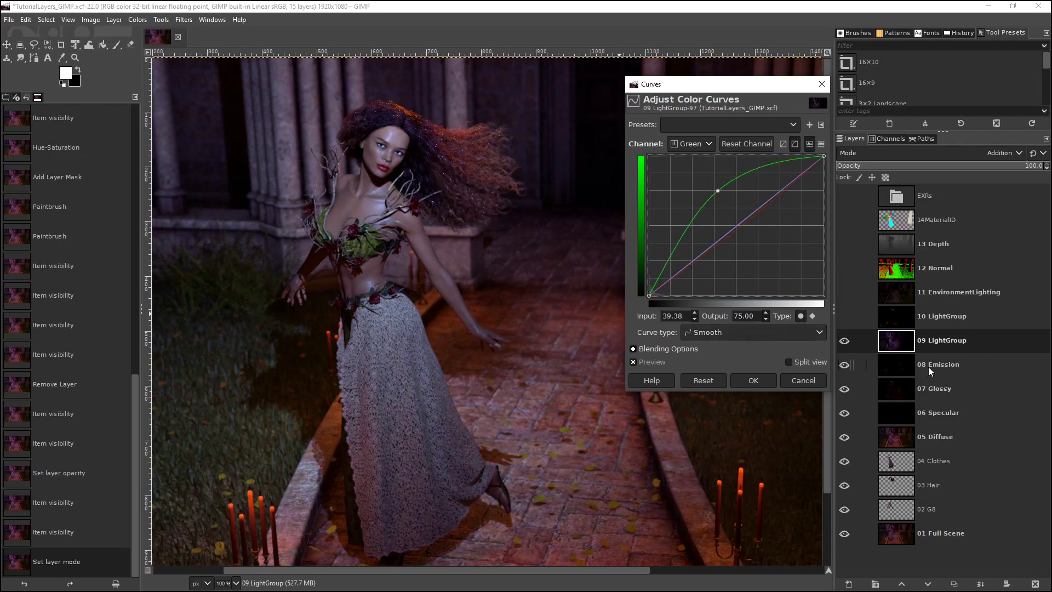
{"action": "left_click", "coordinate": [754, 380]}
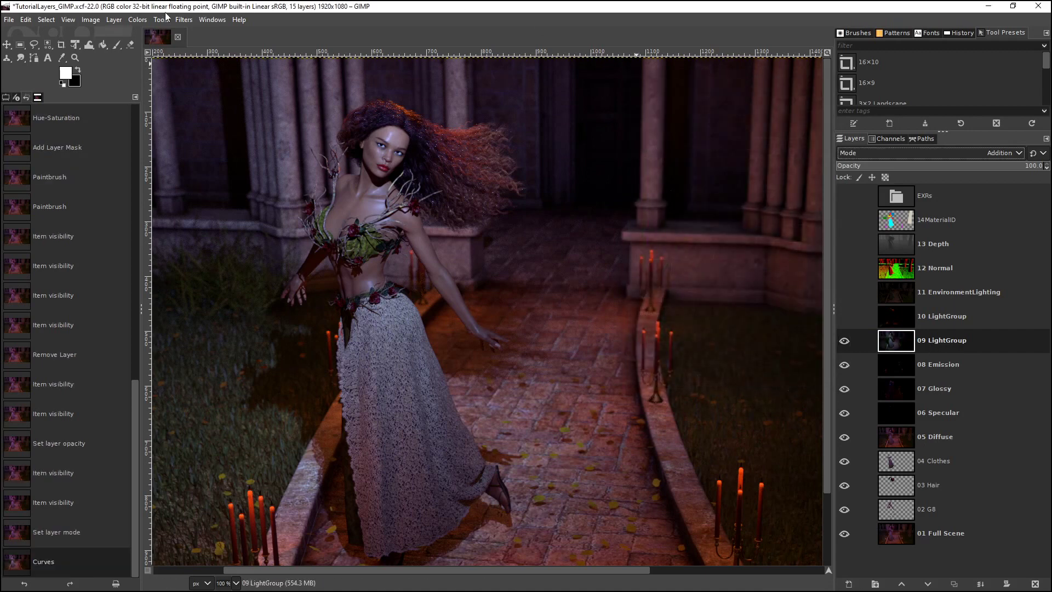
Apply Levels to 09 LightGroup with an input gamma of 0.77, and compare the scene with the layer hidden and shown.
{"action": "left_click", "coordinate": [138, 19]}
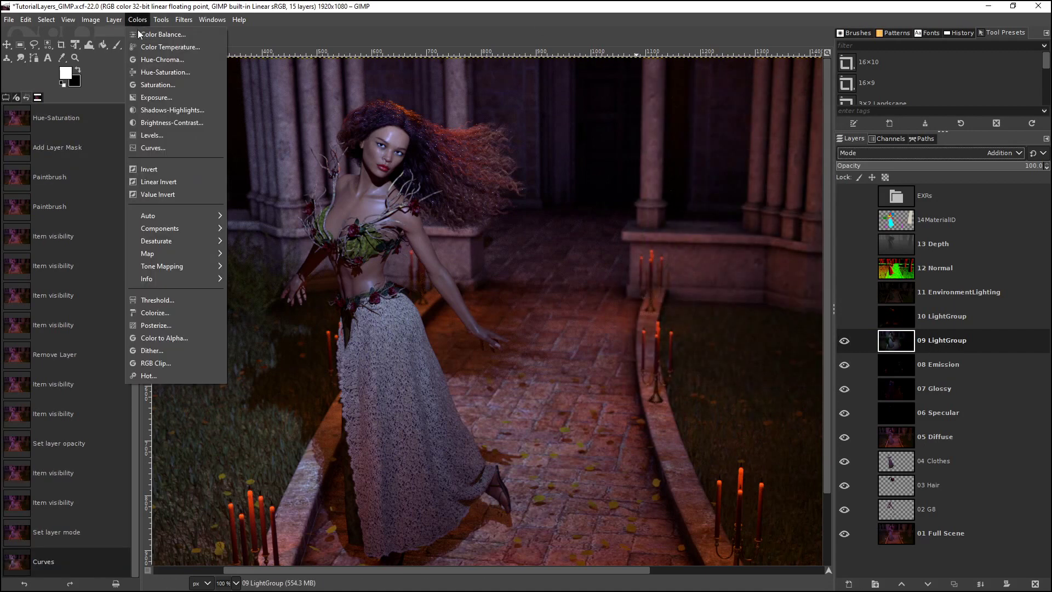
{"action": "left_click", "coordinate": [170, 135]}
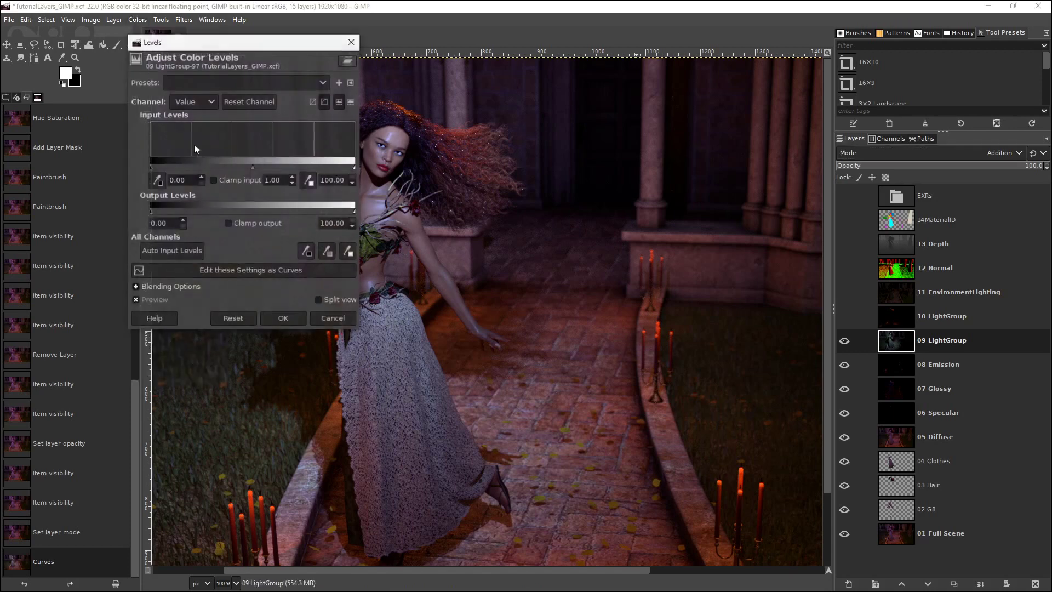
{"action": "left_click_drag", "start_coordinate": [213, 47], "coordinate": [600, 58]}
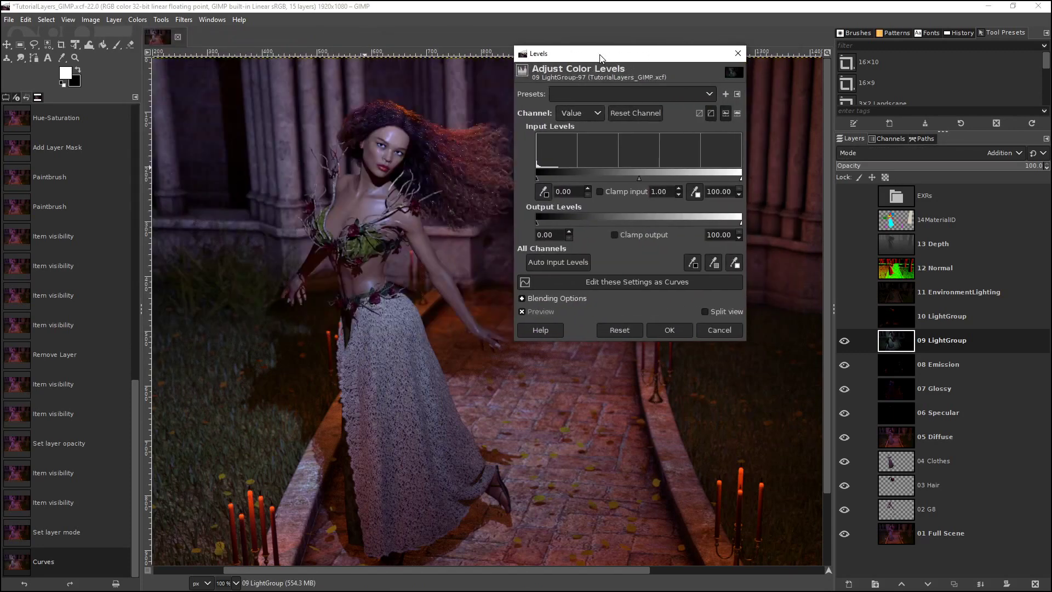
{"action": "left_click_drag", "start_coordinate": [641, 178], "coordinate": [651, 184]}
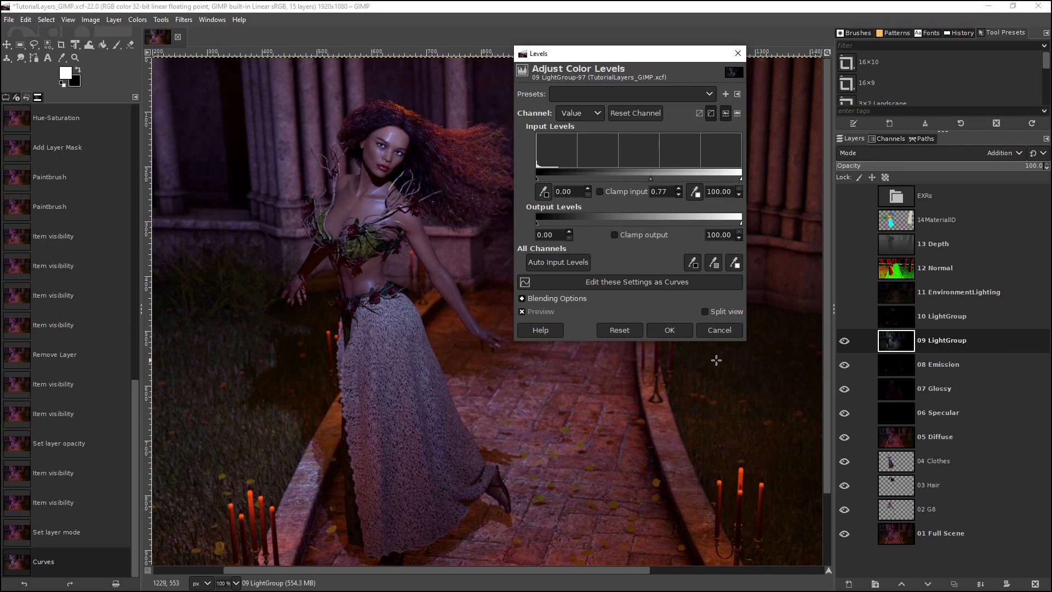
{"action": "left_click", "coordinate": [670, 331]}
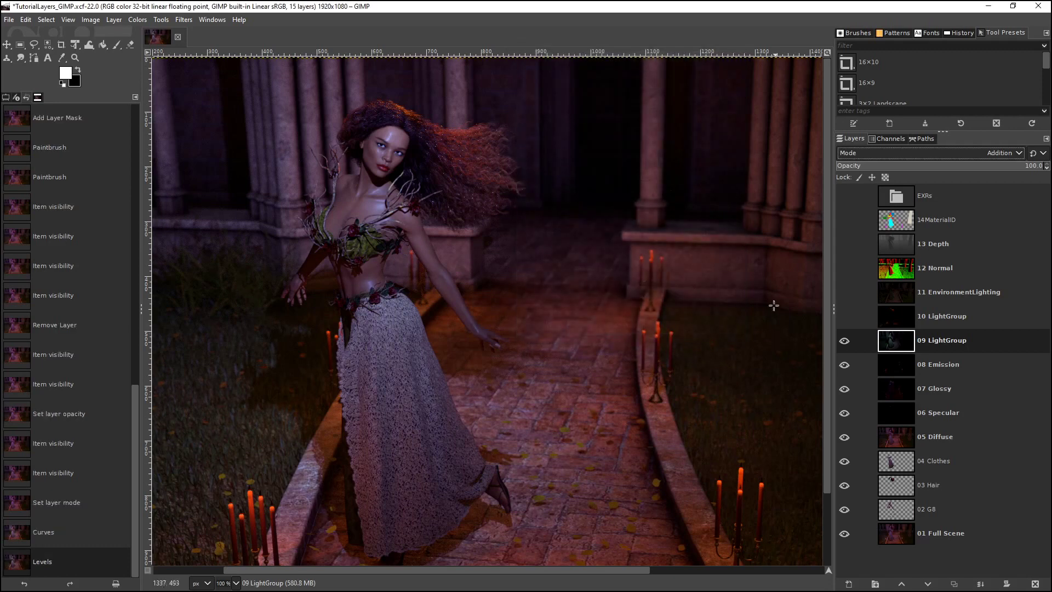
{"action": "left_click", "coordinate": [845, 341]}
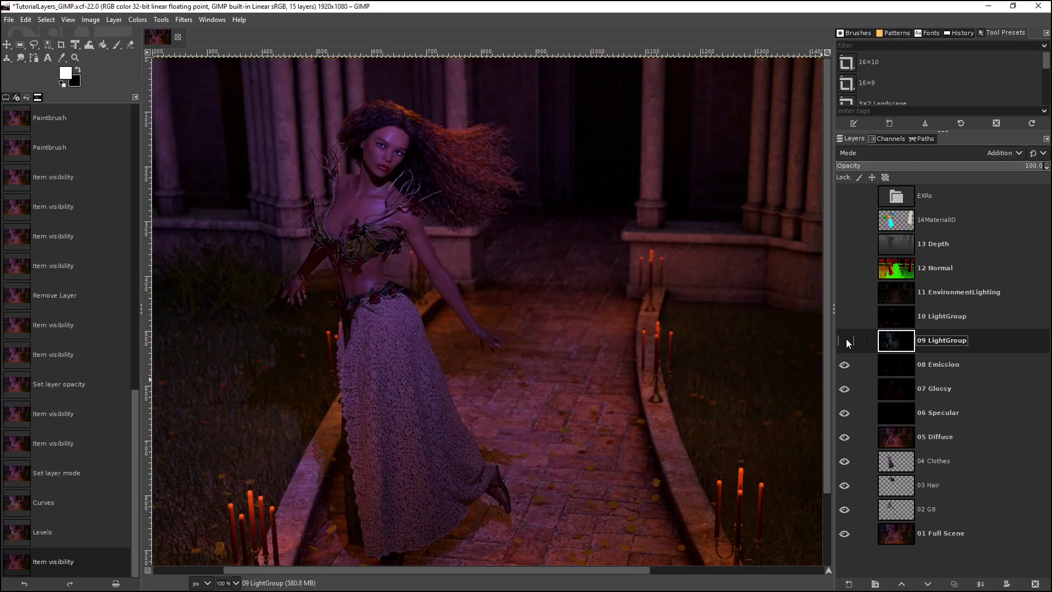
{"action": "left_click", "coordinate": [846, 339]}
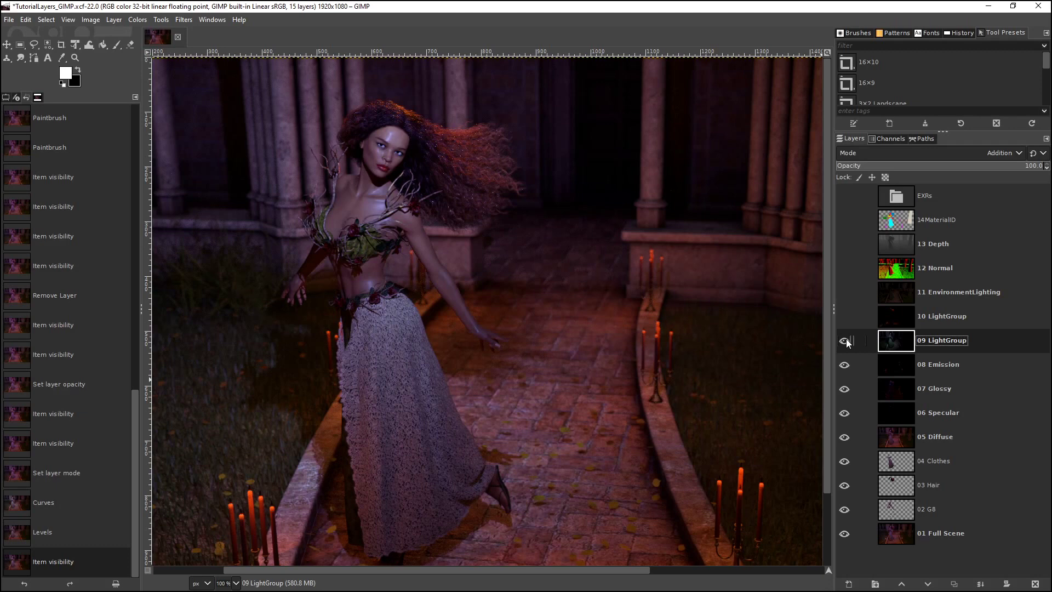
Show the 10 LightGroup layer and set its blend mode to Normal to view it on its own.
{"action": "left_click", "coordinate": [944, 317]}
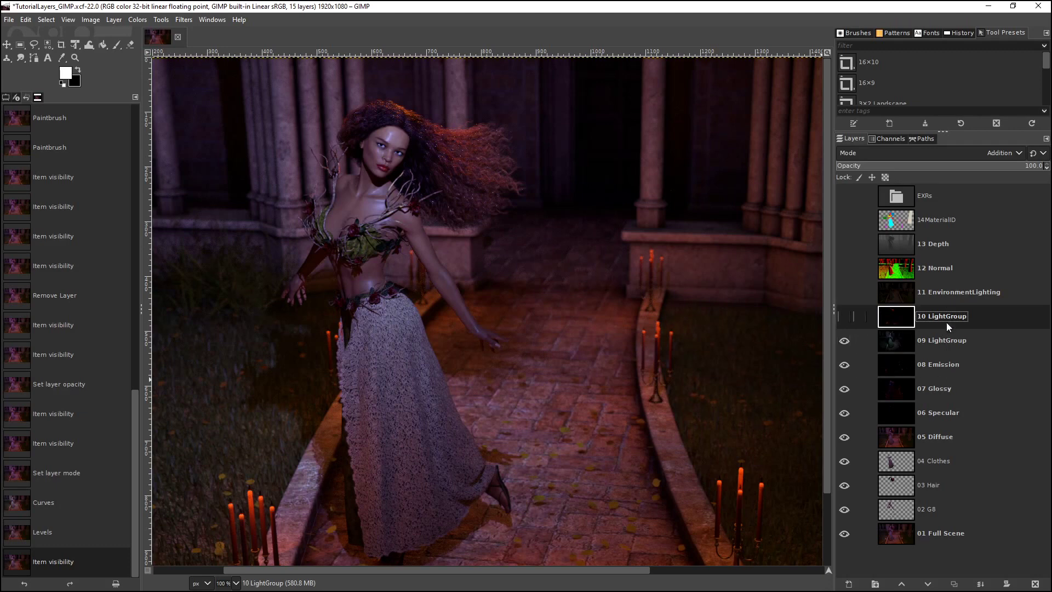
{"action": "left_click", "coordinate": [844, 316]}
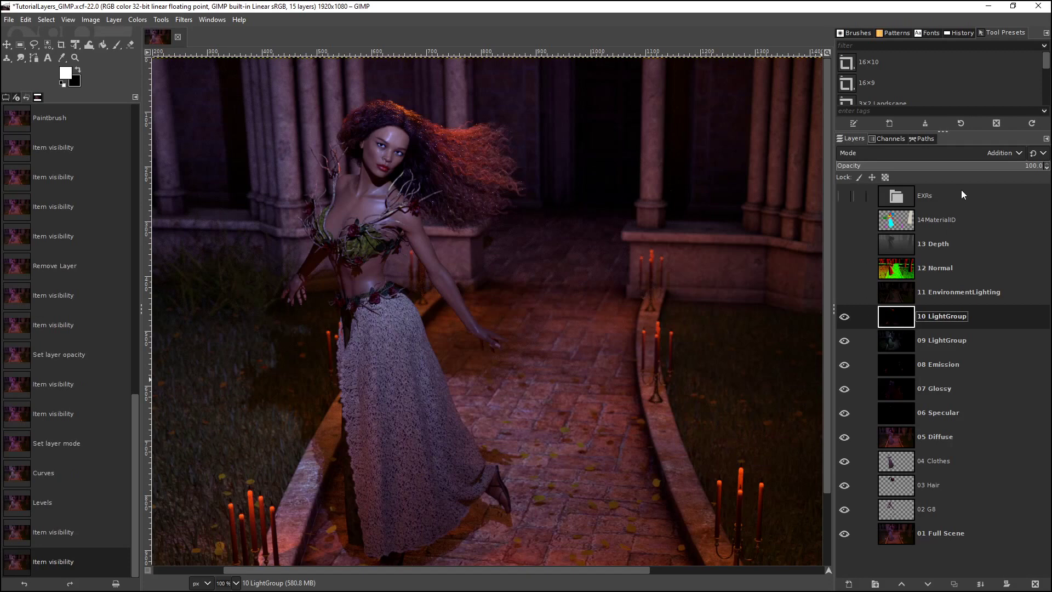
{"action": "left_click", "coordinate": [1004, 153]}
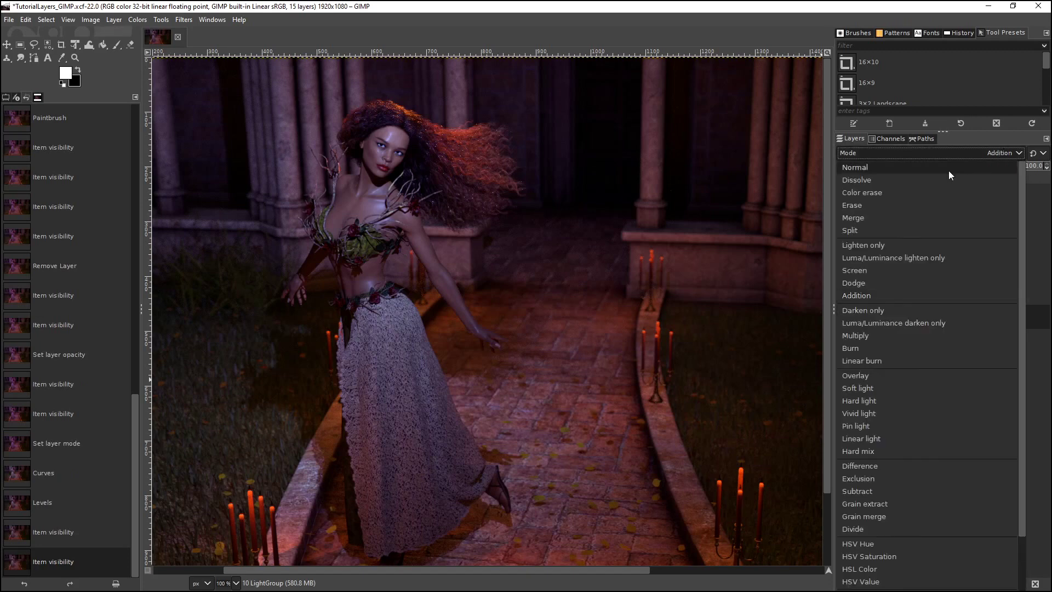
{"action": "left_click", "coordinate": [912, 171]}
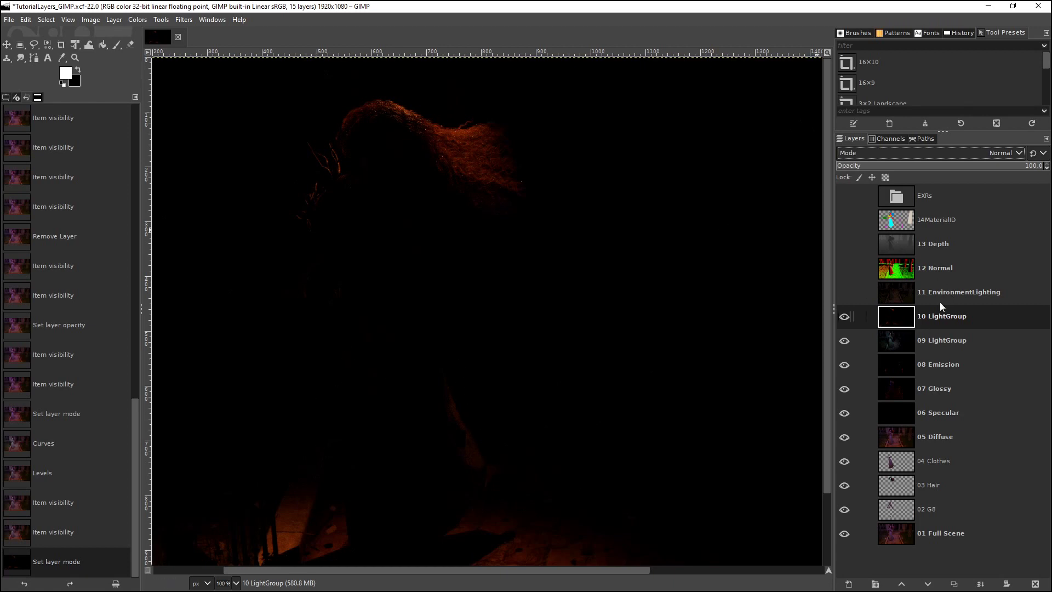
Return 10 LightGroup to Addition mode and toggle its visibility to compare the scene.
{"action": "left_click", "coordinate": [985, 149]}
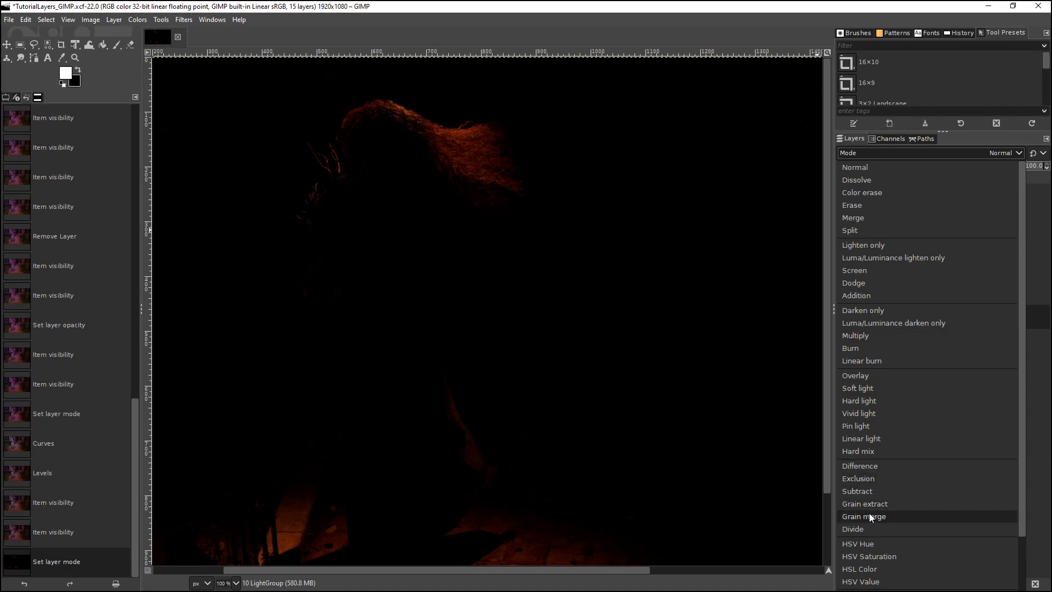
{"action": "left_click", "coordinate": [872, 300]}
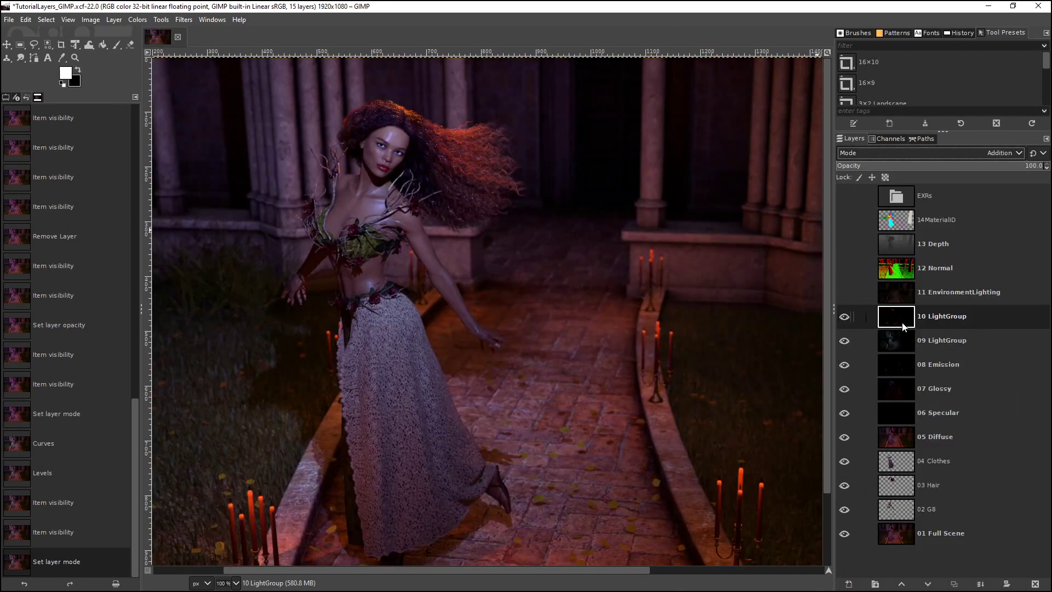
{"action": "left_click", "coordinate": [842, 313]}
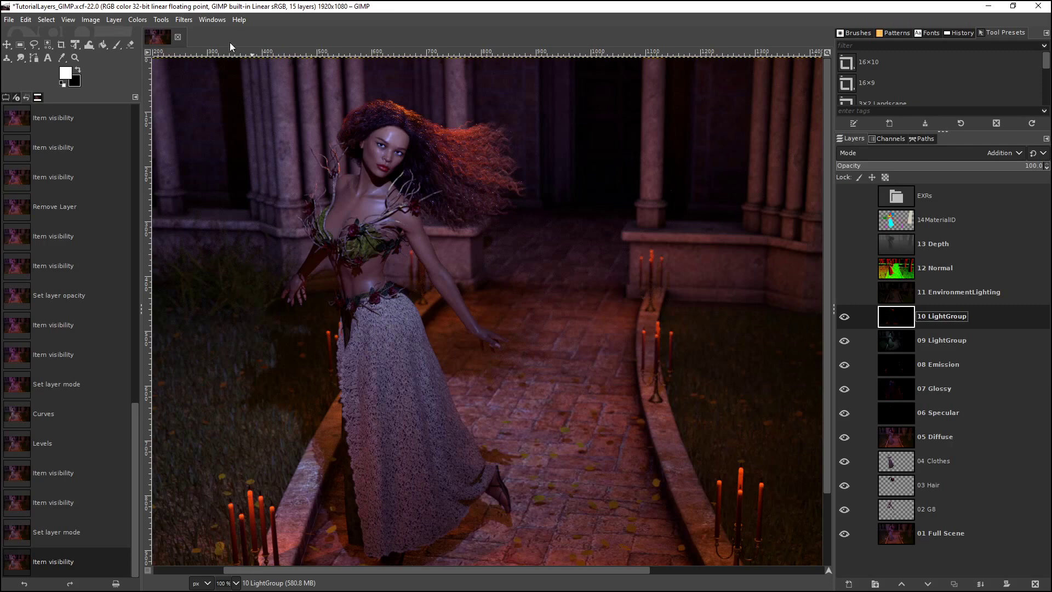
Apply Curves to 10 LightGroup with a Value curve point at input 43.12, output 84.38.
{"action": "left_click", "coordinate": [161, 19]}
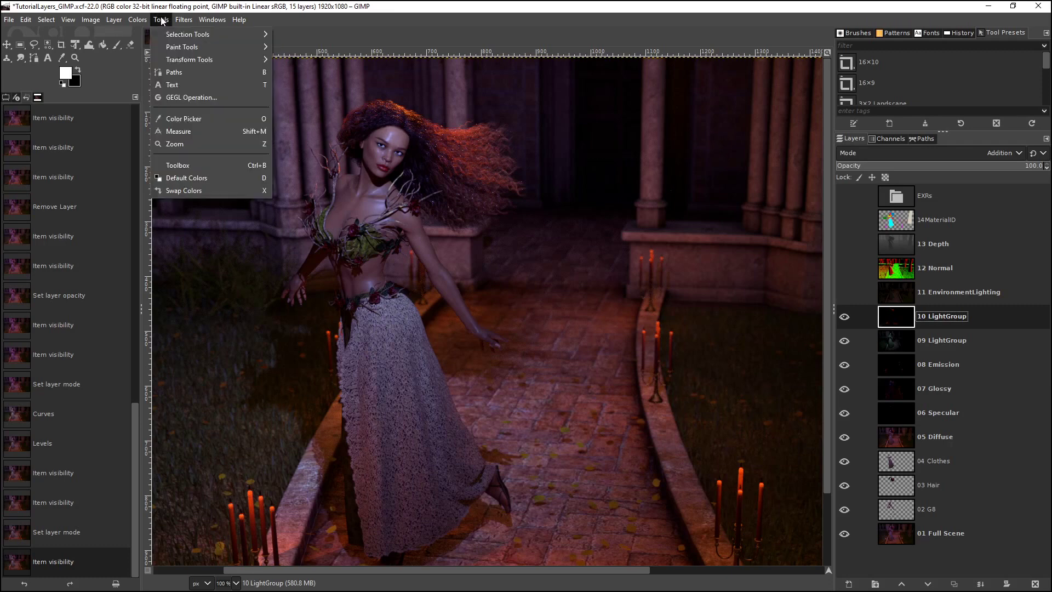
{"action": "mouse_move", "coordinate": [146, 19]}
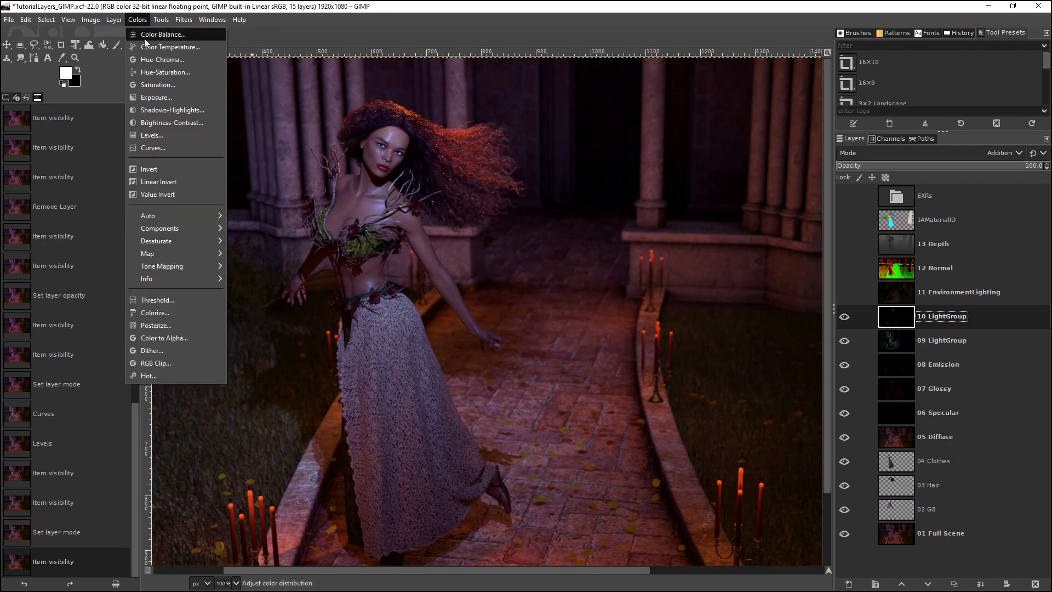
{"action": "left_click", "coordinate": [145, 147]}
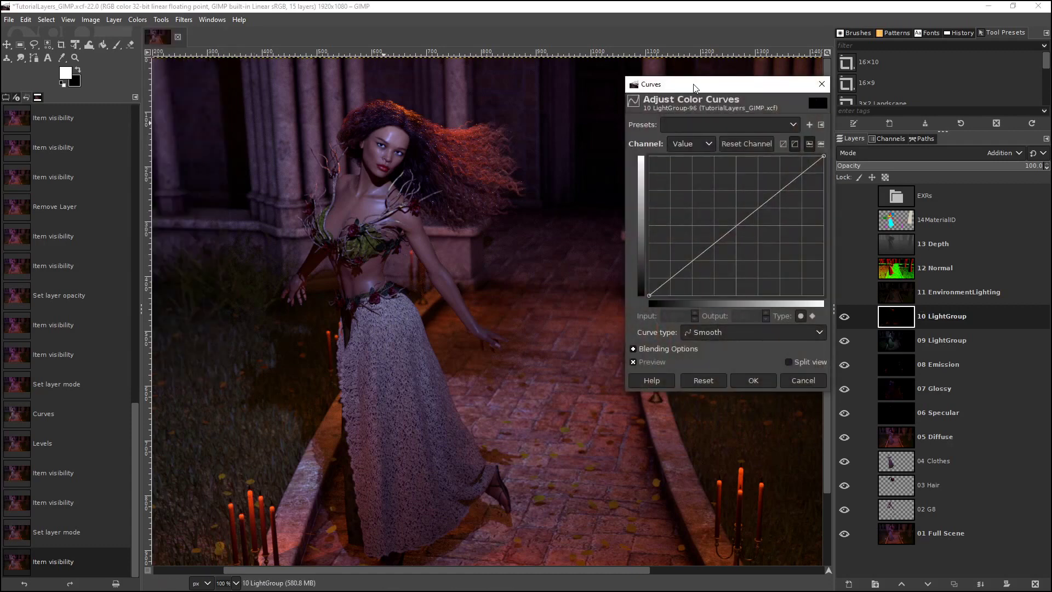
{"action": "left_click_drag", "start_coordinate": [721, 241], "coordinate": [734, 175]}
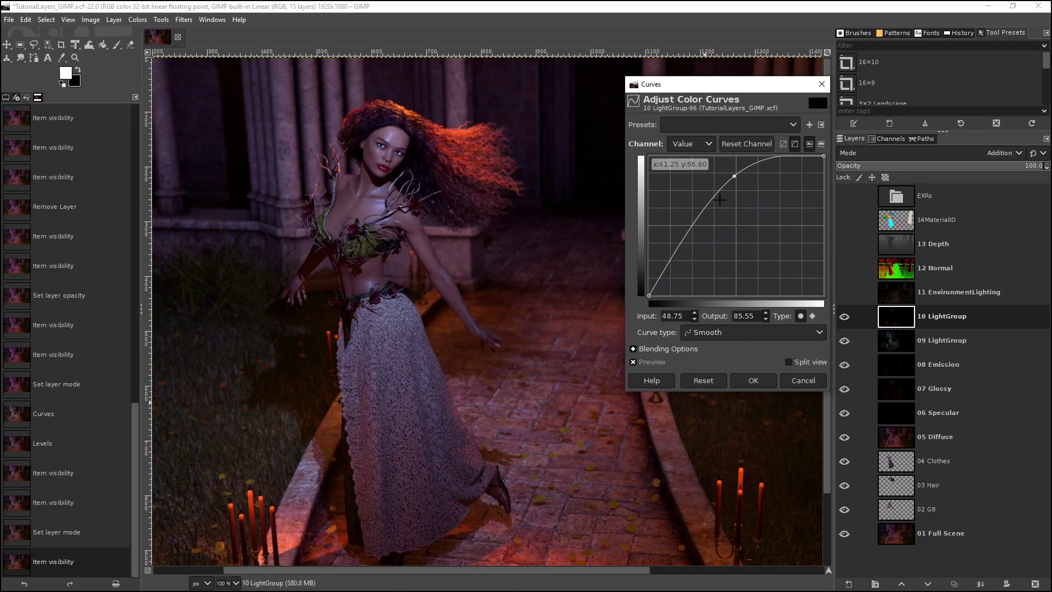
{"action": "left_click_drag", "start_coordinate": [734, 177], "coordinate": [724, 179]}
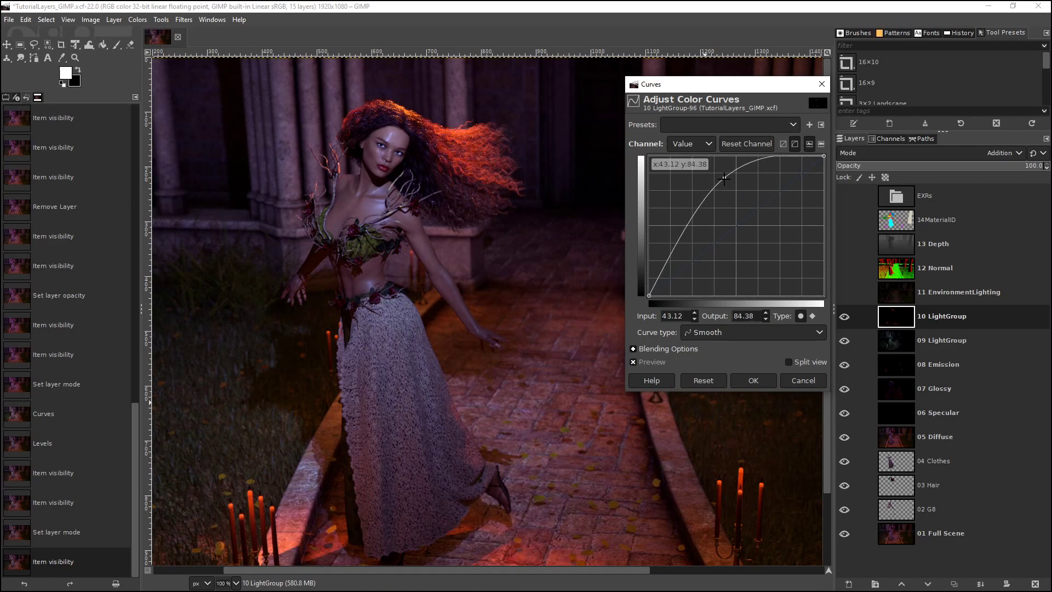
{"action": "left_click", "coordinate": [760, 377]}
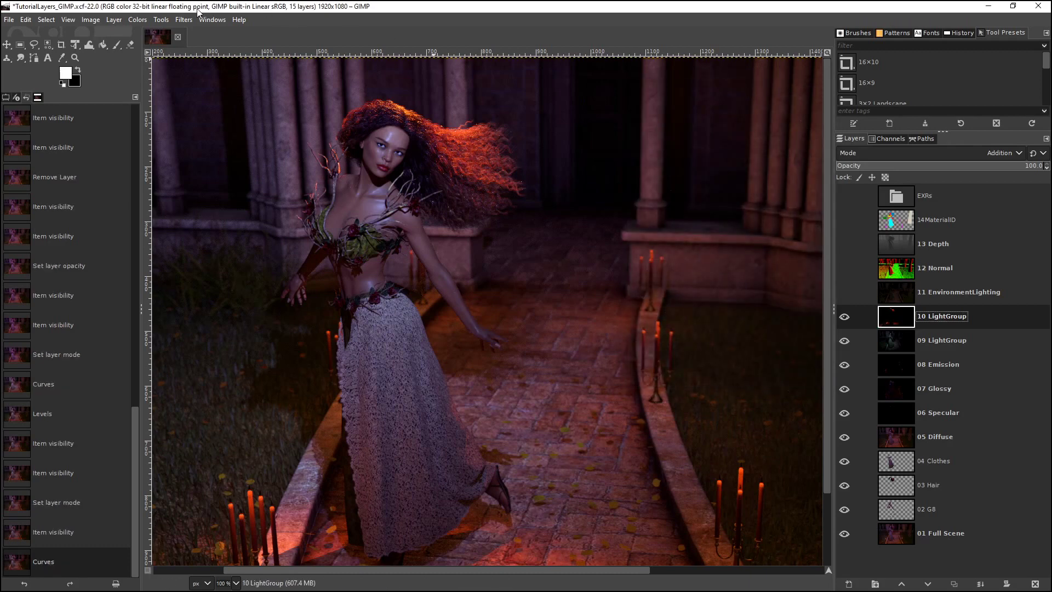
{"action": "left_click", "coordinate": [139, 21]}
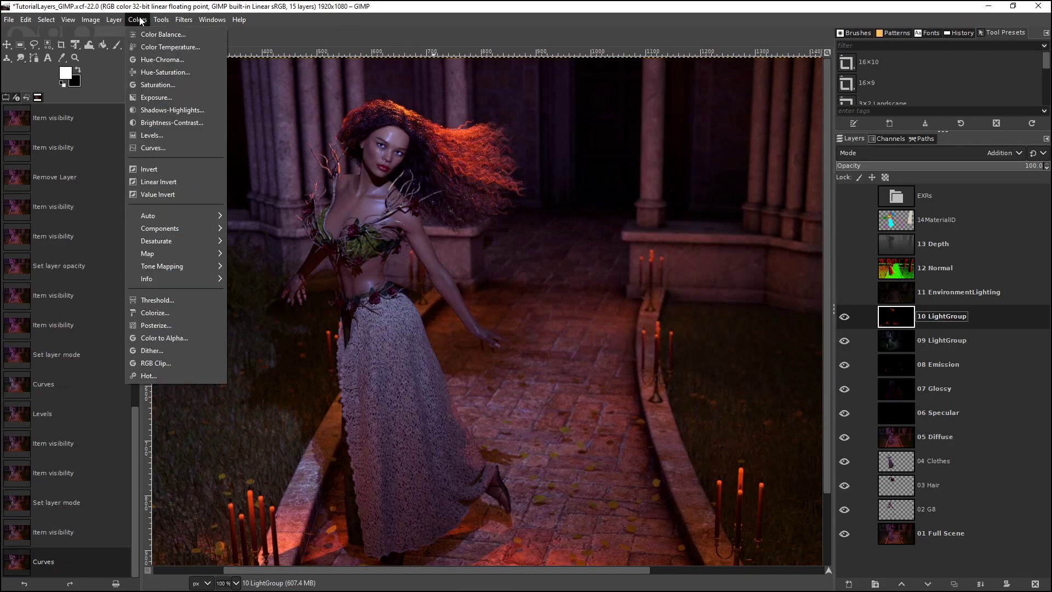
{"action": "left_click", "coordinate": [149, 73]}
{"action": "left_click_drag", "start_coordinate": [598, 81], "coordinate": [665, 79]}
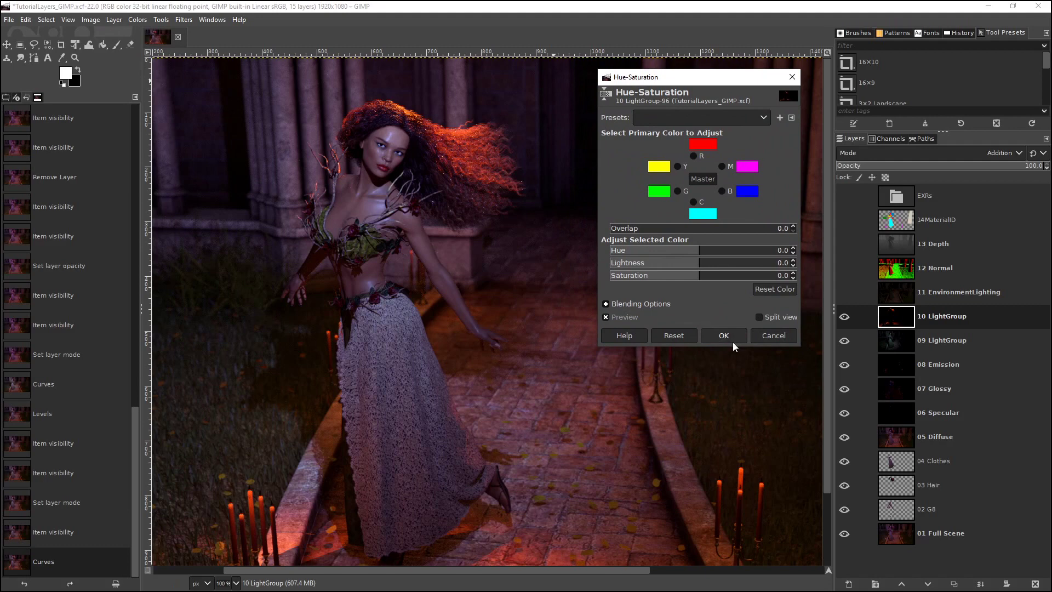
{"action": "left_click", "coordinate": [774, 336]}
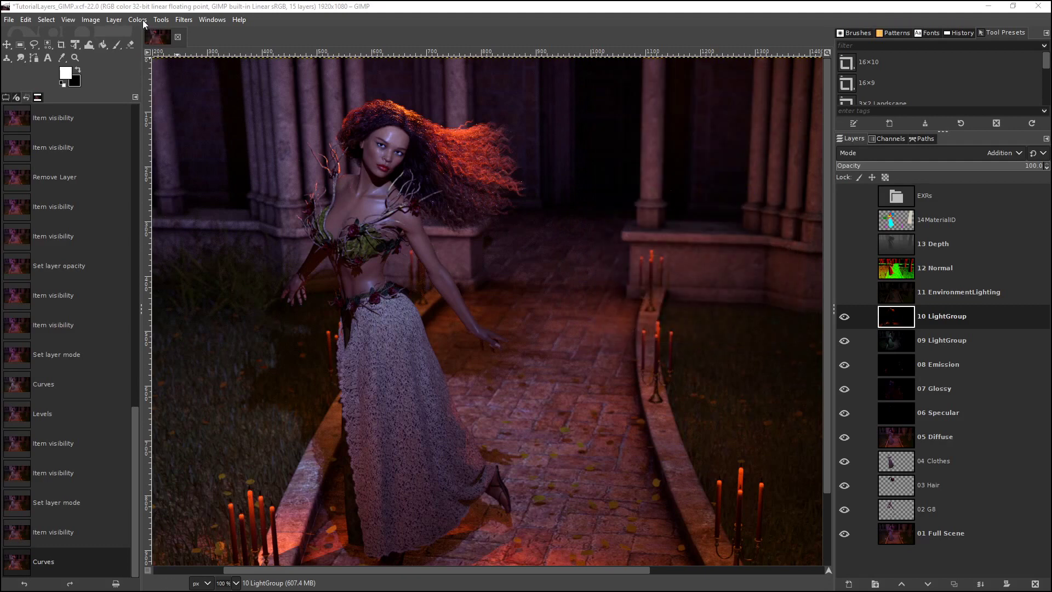
Open Curves for 10 LightGroup and try the Red channel point at input 49.69 with output 69.14, and with output 43.36.
{"action": "left_click", "coordinate": [138, 19]}
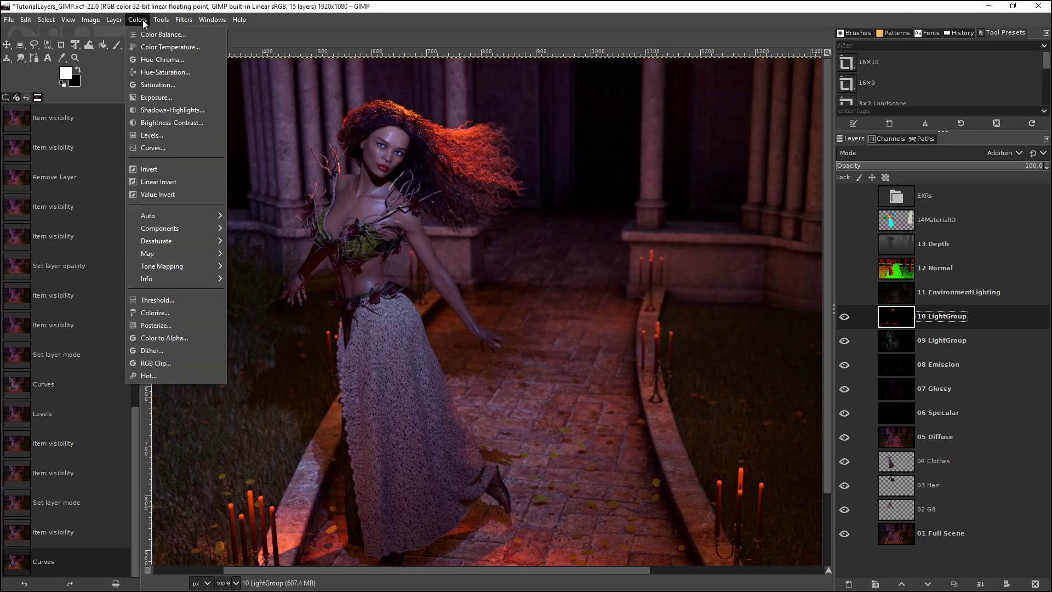
{"action": "left_click", "coordinate": [174, 146]}
{"action": "left_click", "coordinate": [712, 128]}
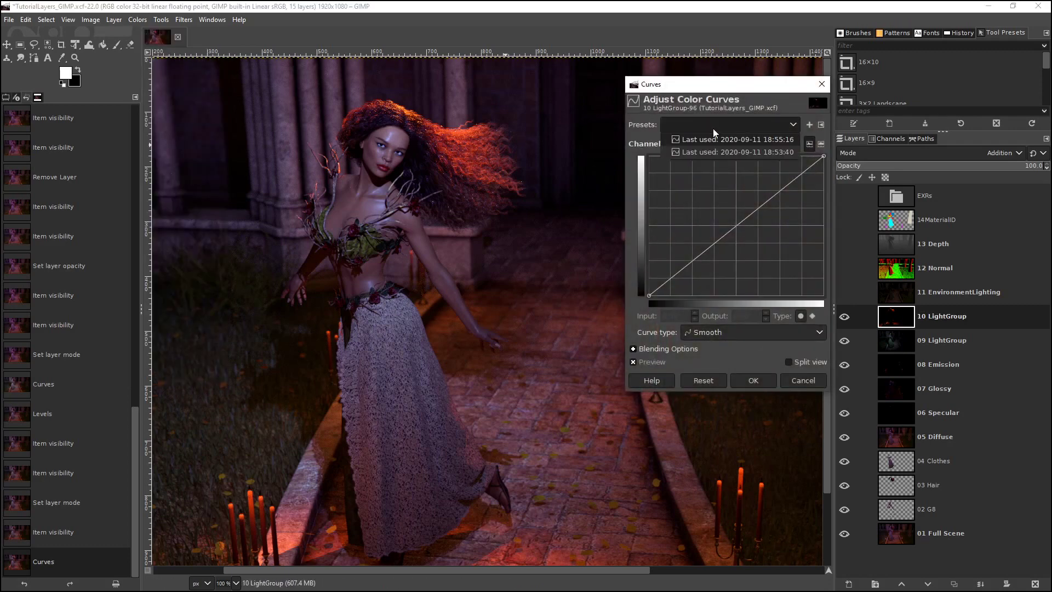
{"action": "left_click", "coordinate": [712, 128]}
{"action": "left_click", "coordinate": [696, 143]}
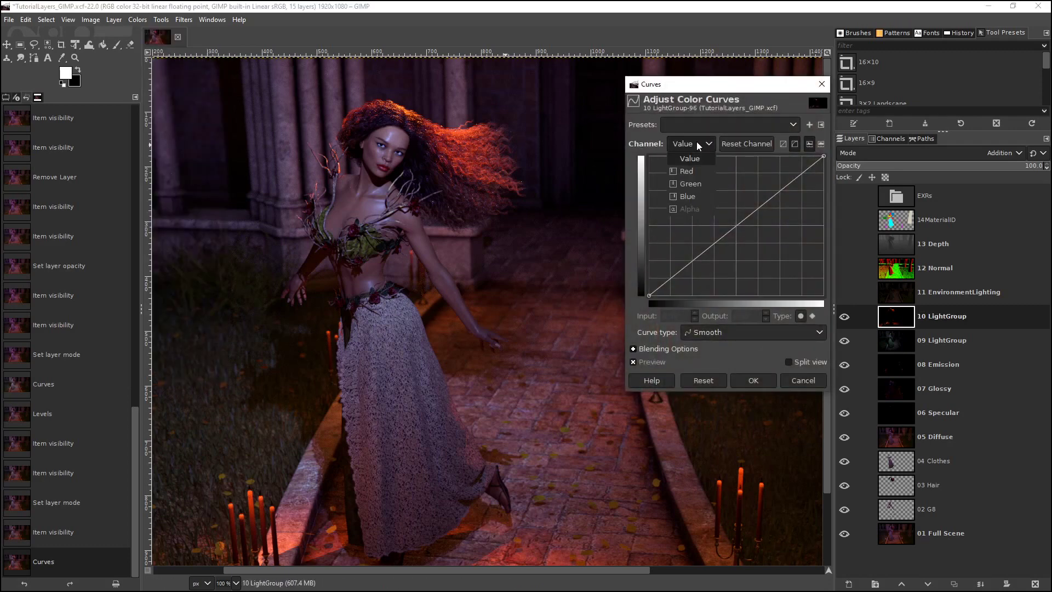
{"action": "left_click", "coordinate": [684, 172]}
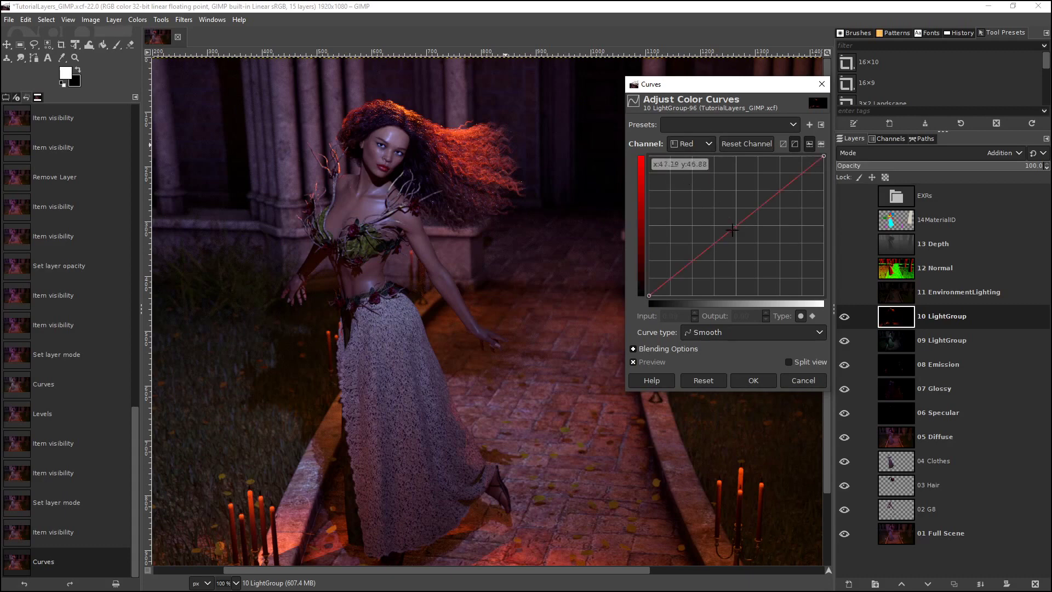
{"action": "left_click_drag", "start_coordinate": [736, 224], "coordinate": [735, 198]}
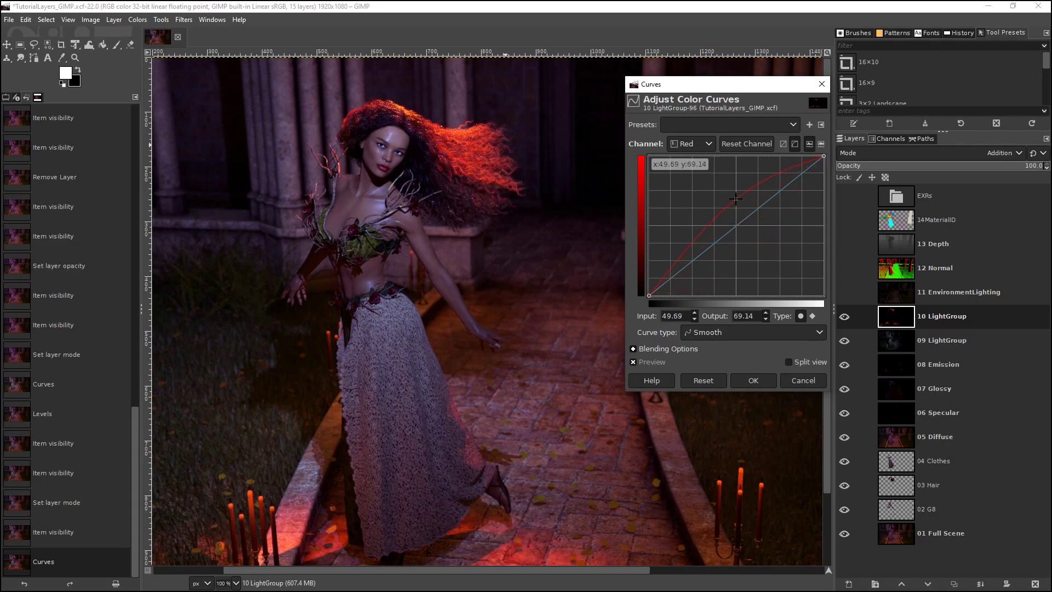
{"action": "left_click_drag", "start_coordinate": [735, 198], "coordinate": [736, 235]}
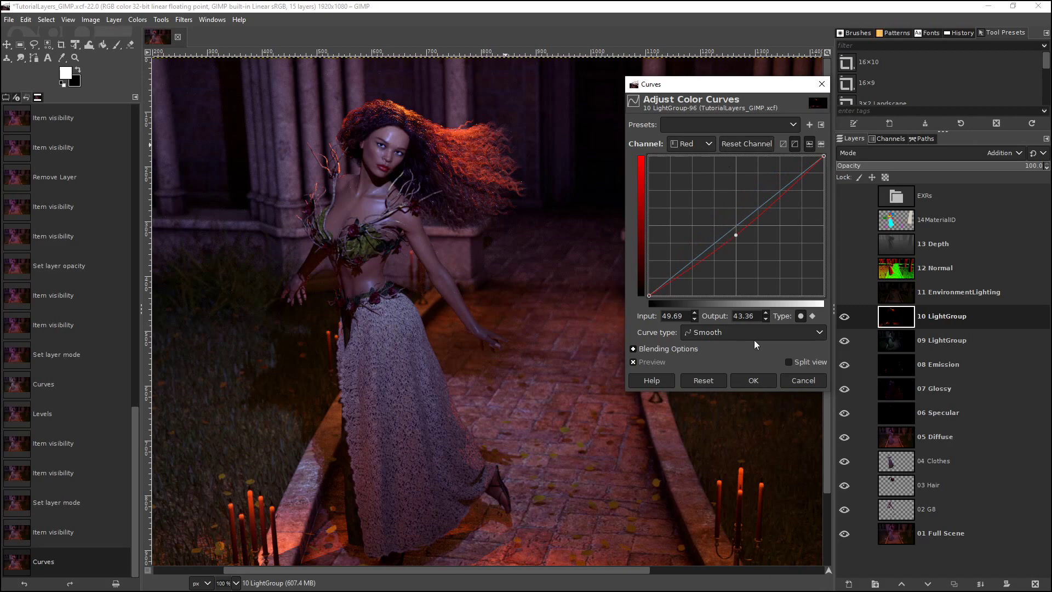
Try moving a Blue channel curve point to input 5.62, output 84.38, and cancel the Curves adjustment.
{"action": "left_click", "coordinate": [704, 148]}
{"action": "left_click", "coordinate": [688, 196]}
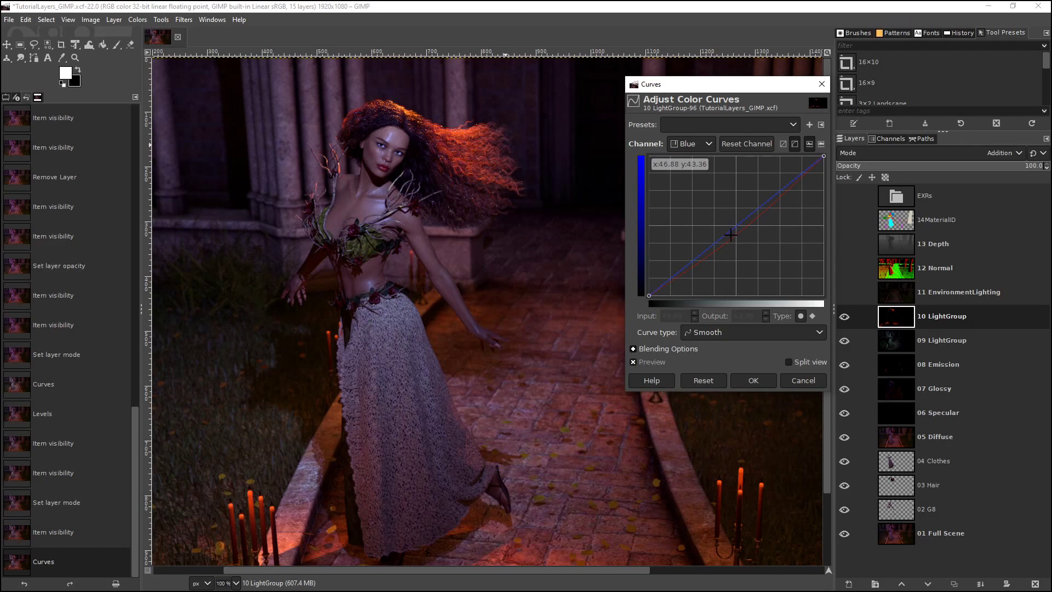
{"action": "left_click_drag", "start_coordinate": [729, 231], "coordinate": [658, 177]}
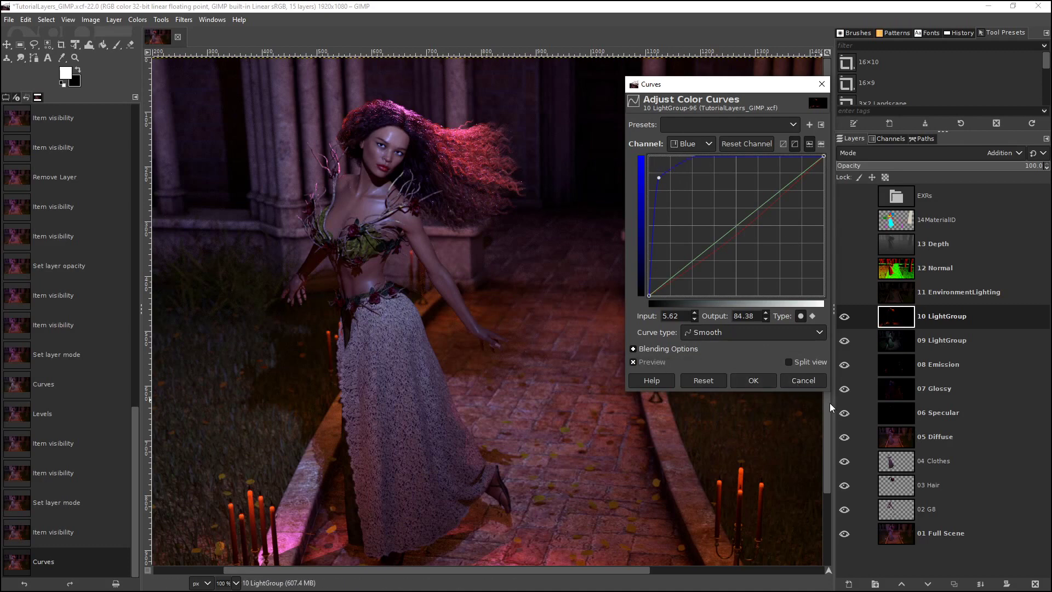
{"action": "left_click", "coordinate": [810, 383]}
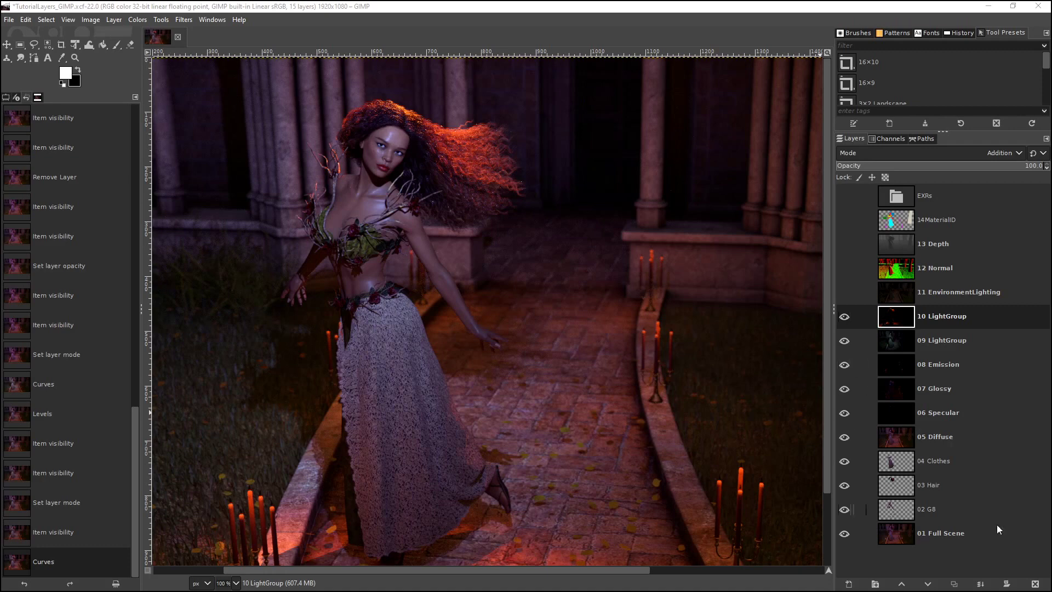
{"action": "left_click", "coordinate": [957, 536]}
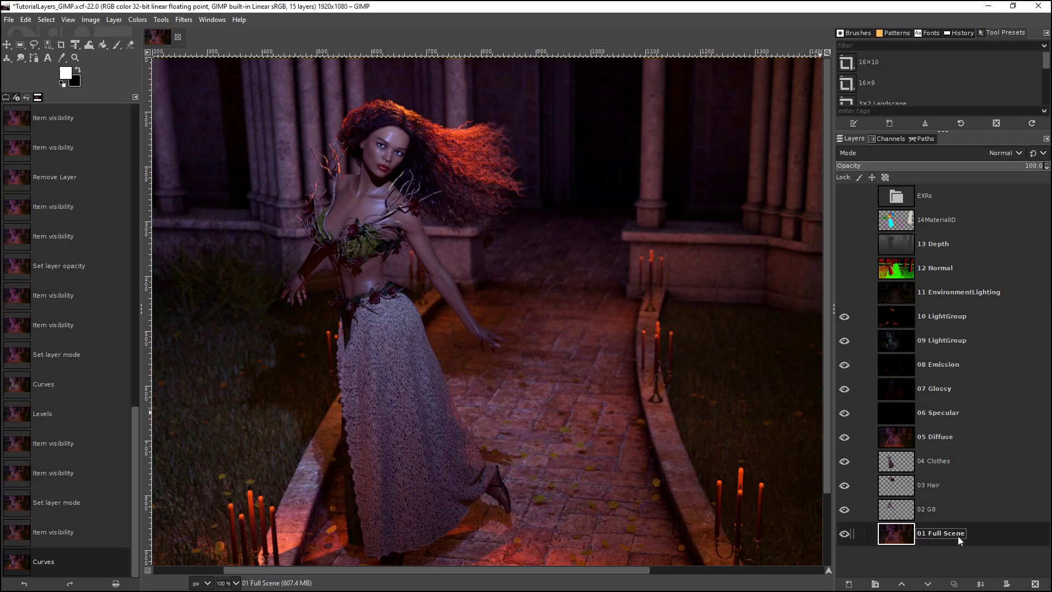
{"action": "left_click", "coordinate": [949, 510]}
{"action": "left_click", "coordinate": [936, 485]}
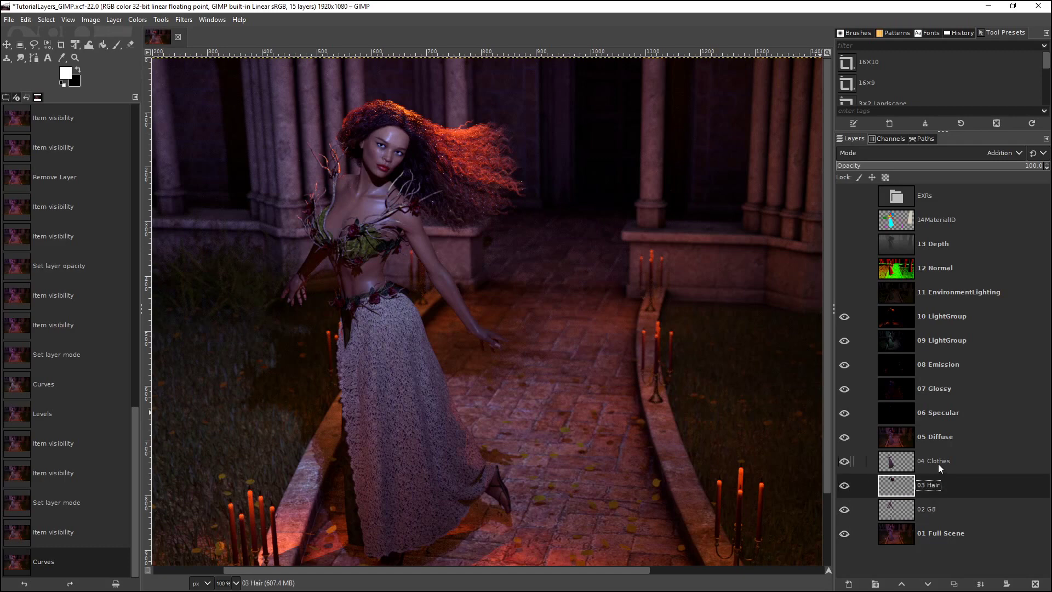
{"action": "left_click", "coordinate": [938, 464]}
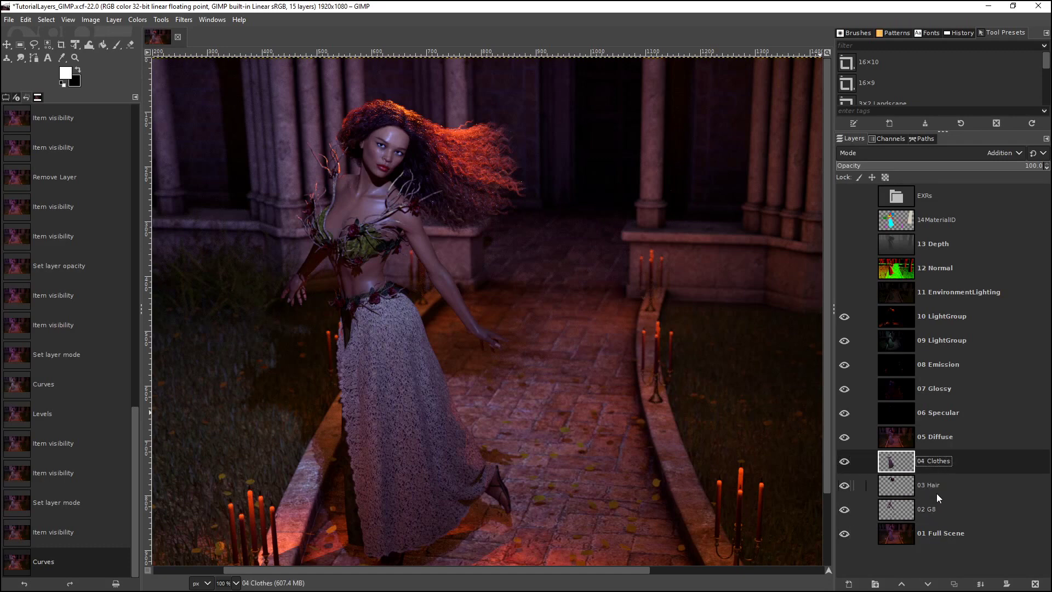
{"action": "left_click", "coordinate": [956, 342]}
{"action": "left_click", "coordinate": [948, 317]}
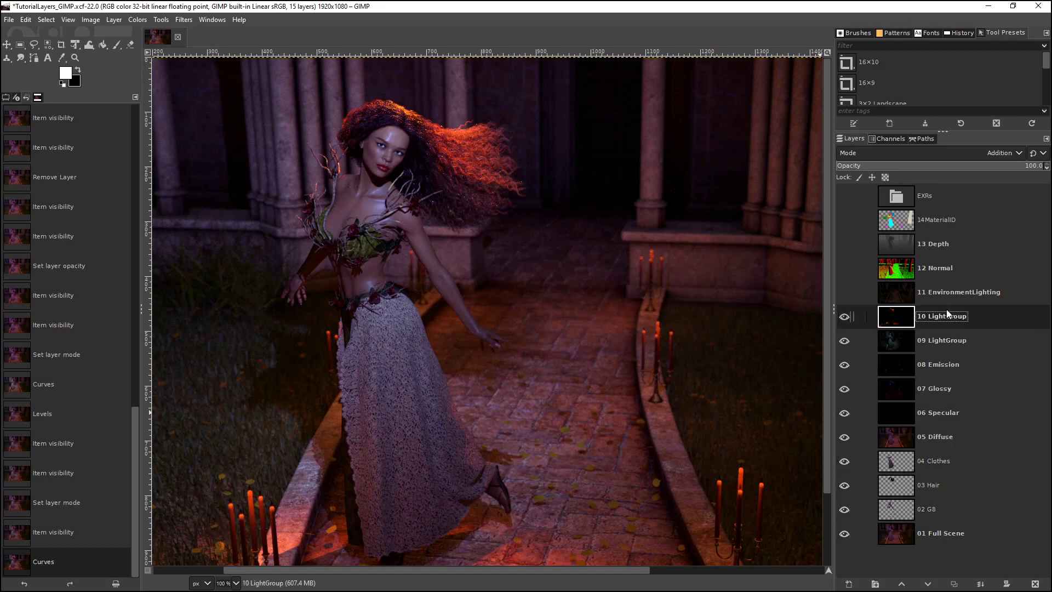
Show the 11 EnvironmentLighting layer and set its blend mode to Normal to inspect it alone.
{"action": "left_click", "coordinate": [942, 291]}
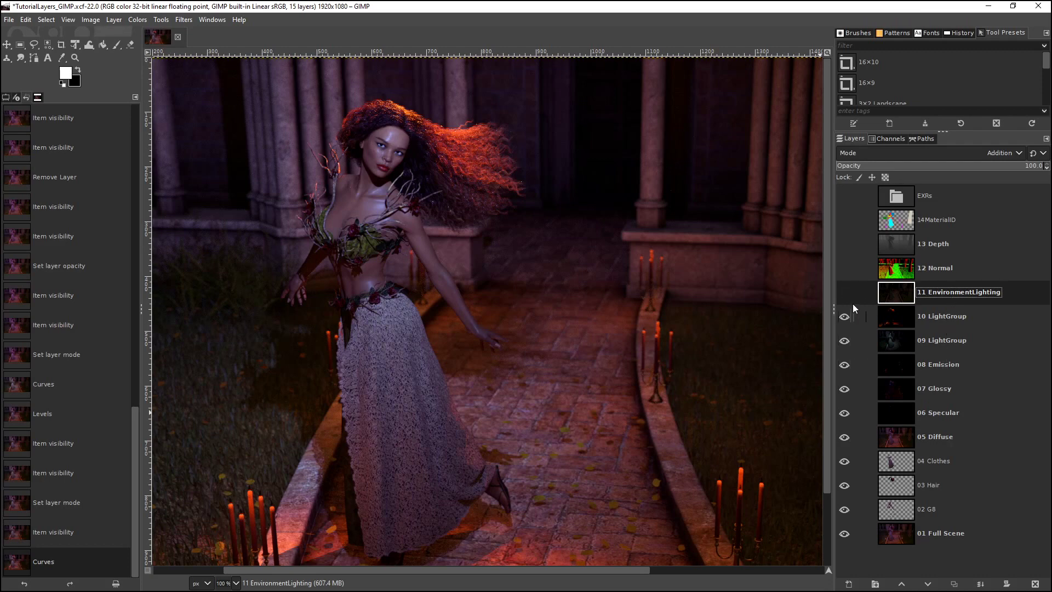
{"action": "left_click", "coordinate": [844, 292]}
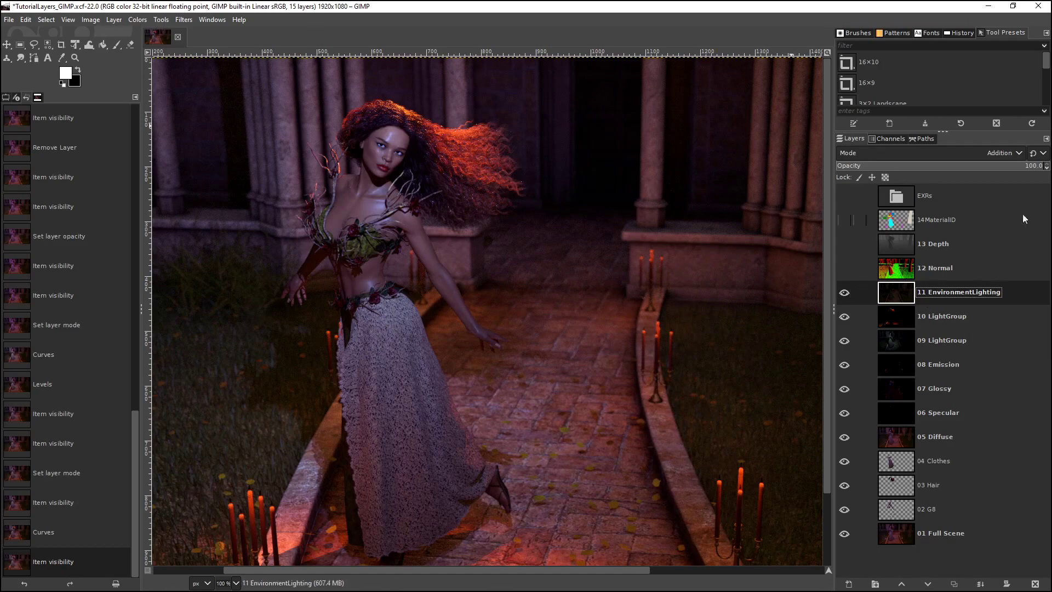
{"action": "left_click", "coordinate": [994, 153]}
{"action": "left_click", "coordinate": [946, 163]}
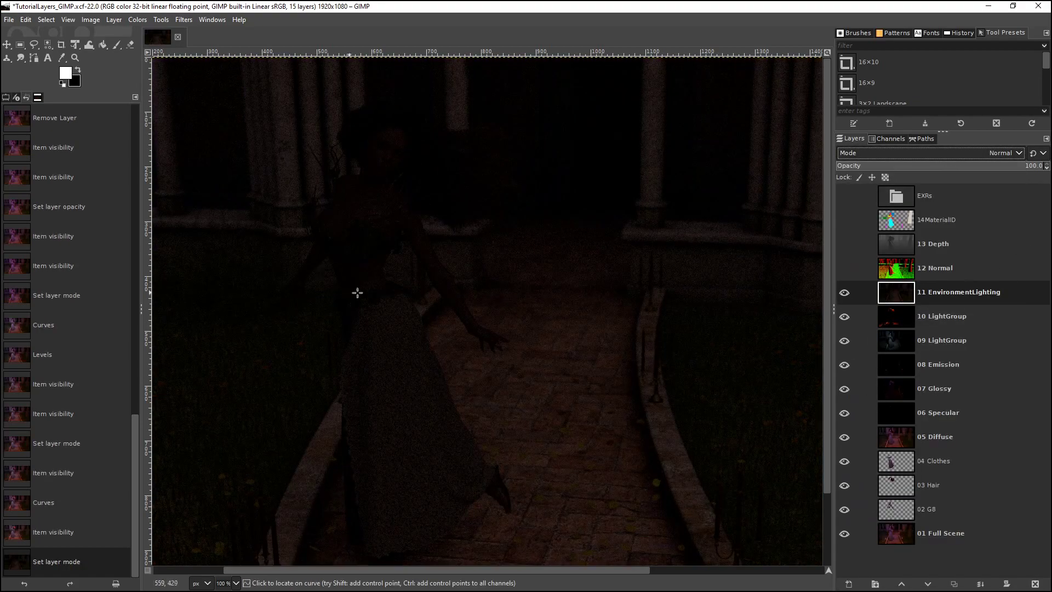
{"action": "left_click", "coordinate": [967, 317]}
{"action": "left_click", "coordinate": [931, 342]}
{"action": "left_click", "coordinate": [938, 316]}
{"action": "left_click", "coordinate": [940, 341]}
Set the blend mode of 11 EnvironmentLighting back to Addition.
{"action": "left_click", "coordinate": [955, 289]}
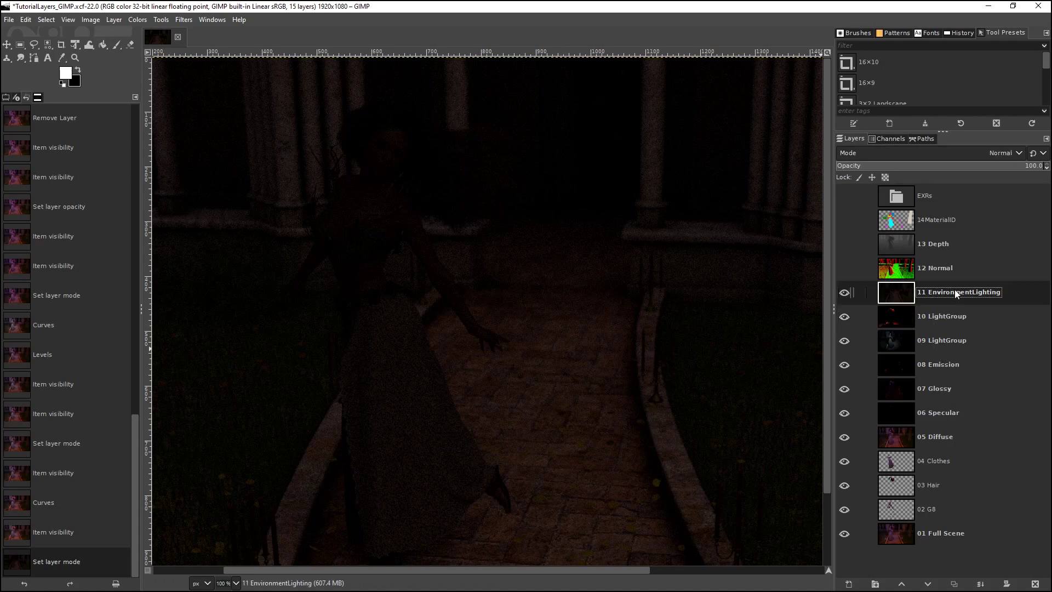
{"action": "left_click", "coordinate": [1004, 152]}
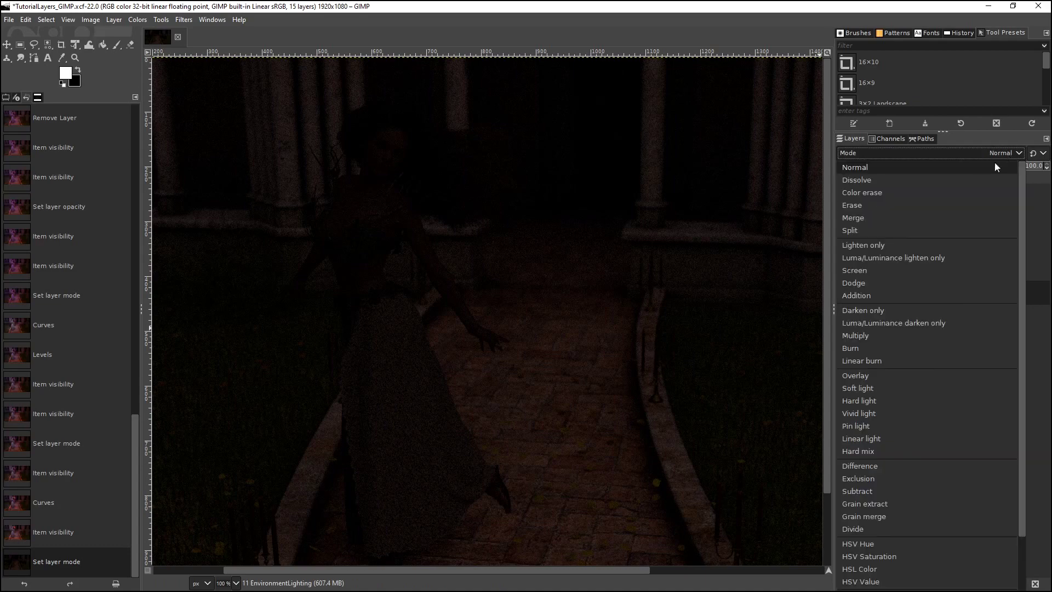
{"action": "left_click", "coordinate": [886, 299]}
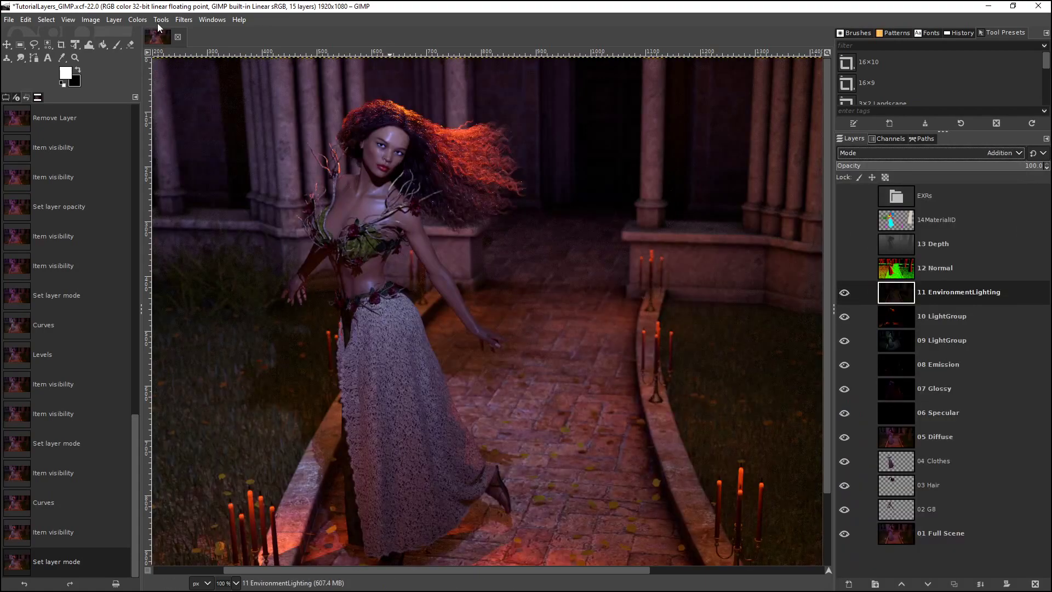
Try Curves on 11 EnvironmentLighting with a Value point at input 29.06, output 57.42 and at input 36.56, output 21.09, and cancel.
{"action": "left_click", "coordinate": [138, 19]}
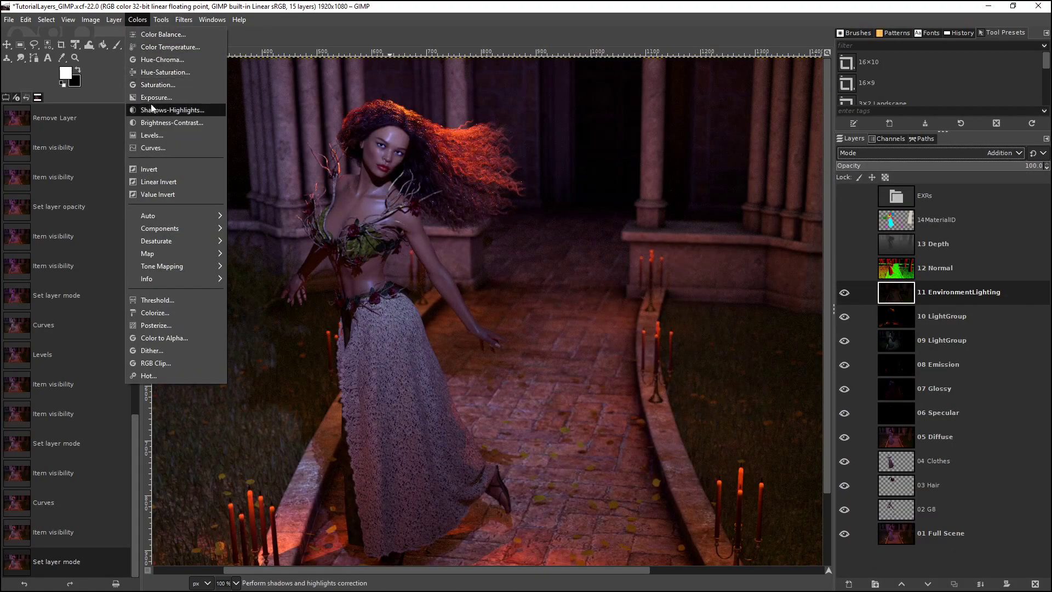
{"action": "left_click", "coordinate": [164, 149]}
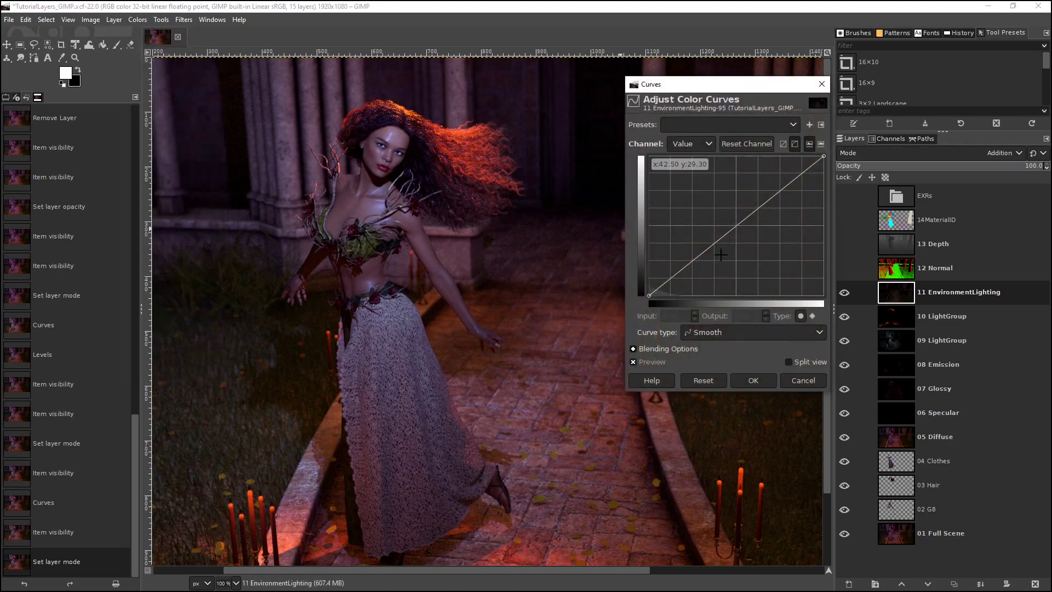
{"action": "left_click", "coordinate": [697, 251]}
{"action": "left_click_drag", "start_coordinate": [696, 251], "coordinate": [700, 215]}
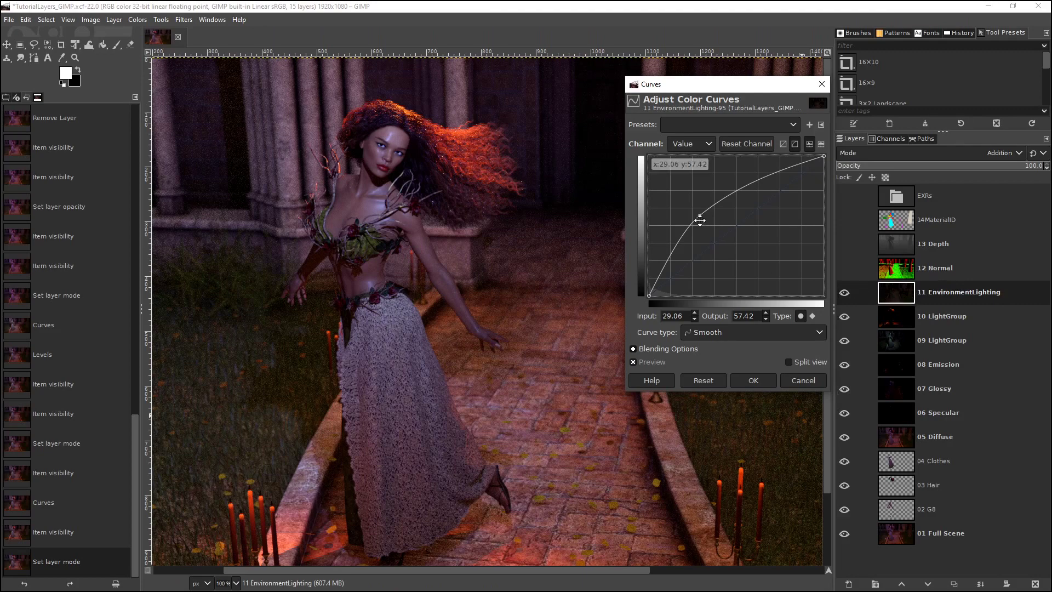
{"action": "left_click_drag", "start_coordinate": [698, 217], "coordinate": [713, 266]}
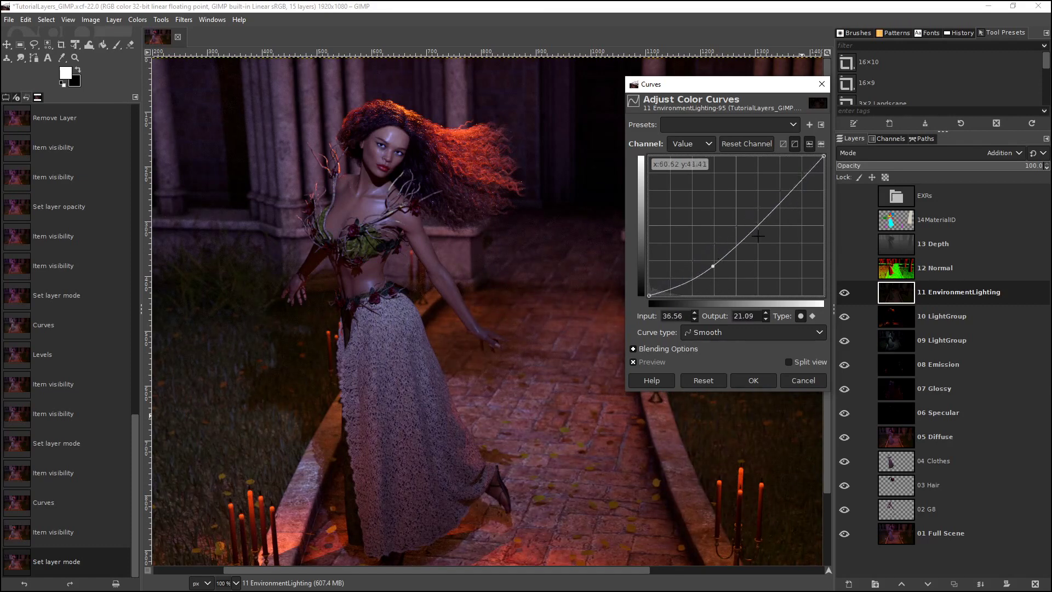
{"action": "mouse_move", "coordinate": [776, 215]}
{"action": "left_mouse_down"}
{"action": "mouse_move", "coordinate": [793, 263]}
{"action": "mouse_move", "coordinate": [739, 187]}
{"action": "mouse_move", "coordinate": [727, 192]}
{"action": "mouse_move", "coordinate": [755, 209]}
{"action": "left_mouse_up"}
{"action": "left_click", "coordinate": [809, 383]}
Try Hue-Saturation on 11 EnvironmentLighting with a master hue of 6.6, a lightness change and a hue shift of the blue range.
{"action": "left_click", "coordinate": [137, 20]}
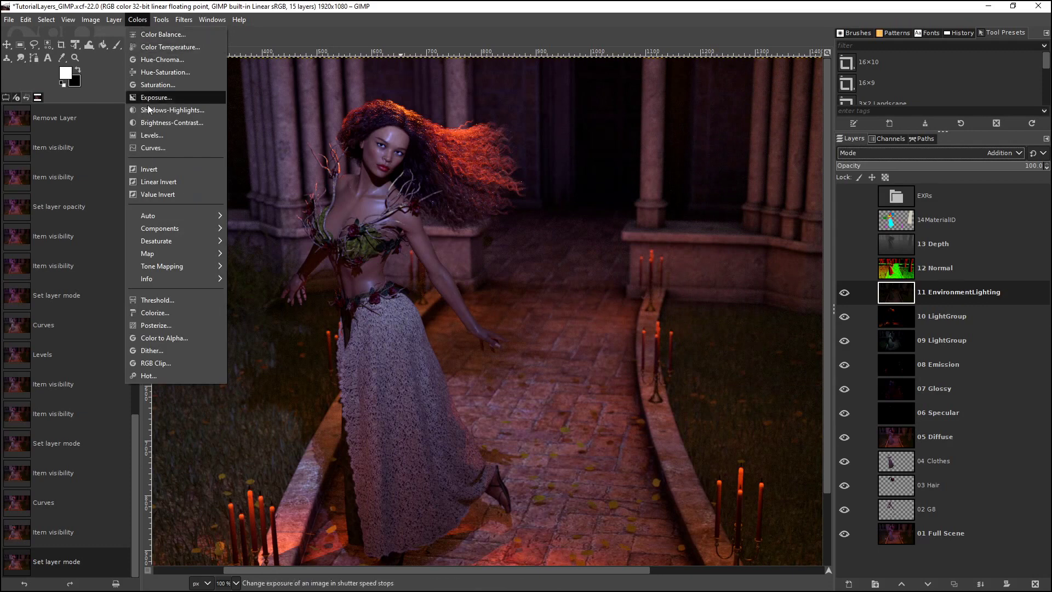
{"action": "left_click", "coordinate": [157, 72]}
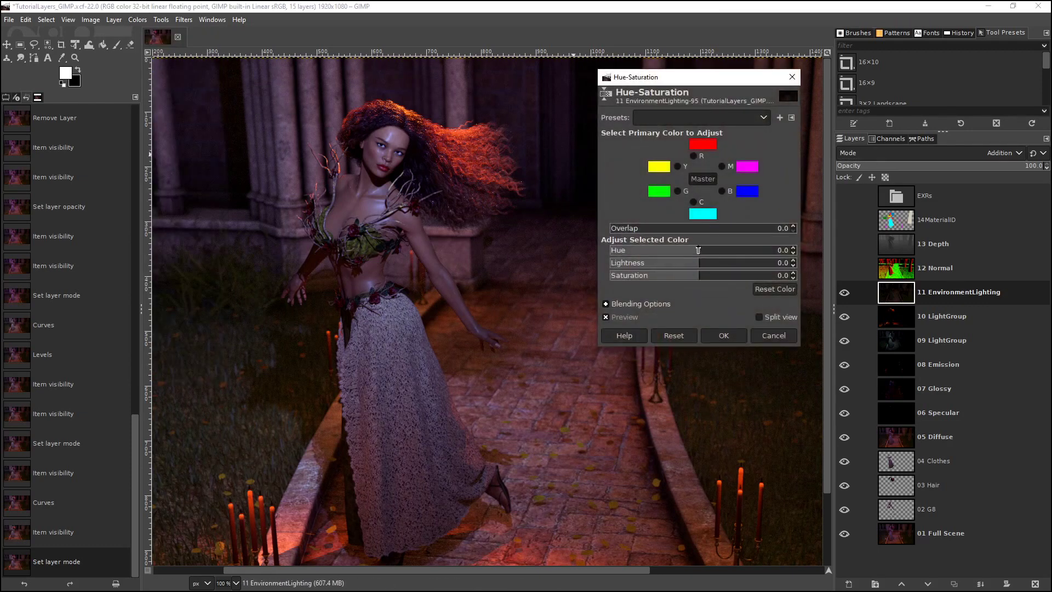
{"action": "mouse_move", "coordinate": [698, 249]}
{"action": "left_mouse_down"}
{"action": "mouse_move", "coordinate": [767, 251]}
{"action": "mouse_move", "coordinate": [620, 233]}
{"action": "mouse_move", "coordinate": [703, 243]}
{"action": "left_mouse_up"}
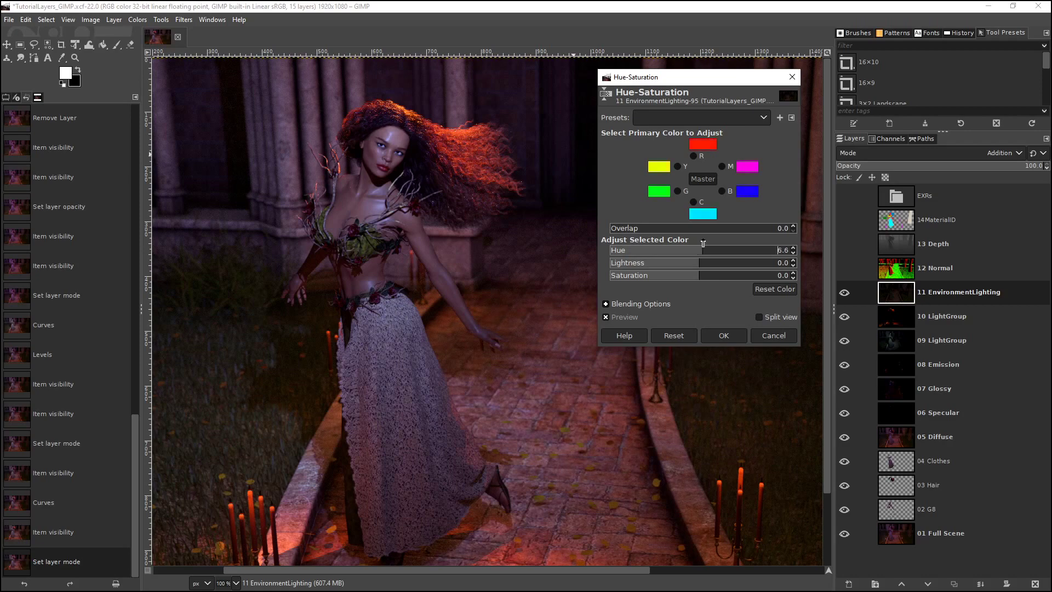
{"action": "mouse_move", "coordinate": [696, 263]}
{"action": "left_mouse_down"}
{"action": "mouse_move", "coordinate": [711, 263]}
{"action": "mouse_move", "coordinate": [634, 256]}
{"action": "mouse_move", "coordinate": [700, 258]}
{"action": "left_mouse_up"}
{"action": "left_click", "coordinate": [721, 197]}
{"action": "mouse_move", "coordinate": [703, 250]}
{"action": "left_mouse_down"}
{"action": "mouse_move", "coordinate": [720, 250]}
{"action": "mouse_move", "coordinate": [669, 245]}
{"action": "mouse_move", "coordinate": [745, 245]}
{"action": "mouse_move", "coordinate": [683, 244]}
{"action": "mouse_move", "coordinate": [699, 243]}
{"action": "left_mouse_up"}
Try a master hue of -135, return it to 0, try a saturation change, and cancel the Hue-Saturation adjustment.
{"action": "left_click", "coordinate": [704, 177]}
{"action": "left_click_drag", "start_coordinate": [699, 250], "coordinate": [703, 250]}
{"action": "left_click_drag", "start_coordinate": [699, 251], "coordinate": [632, 239]}
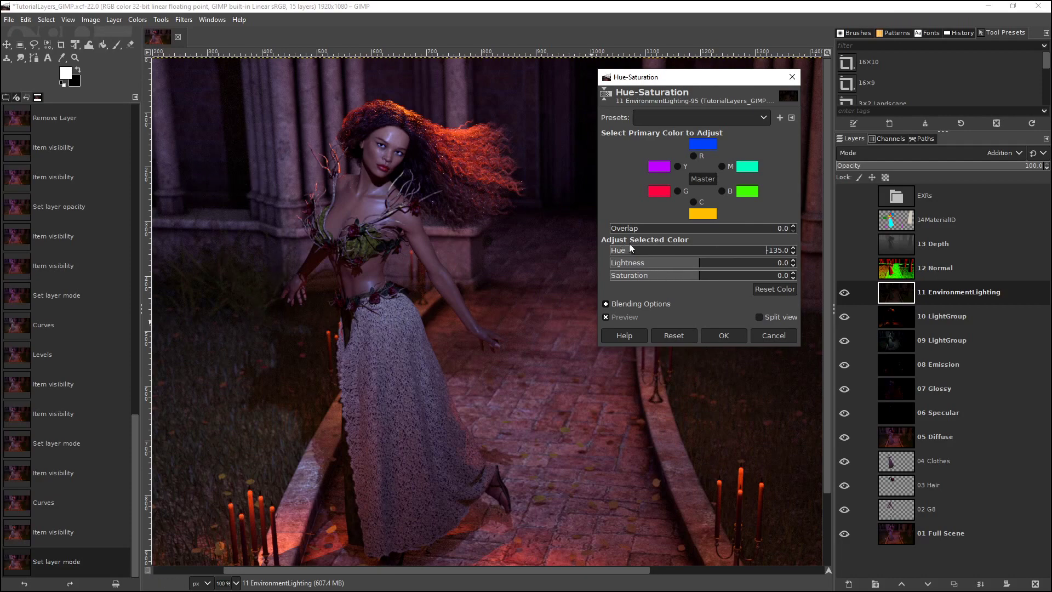
{"action": "left_click_drag", "start_coordinate": [635, 251], "coordinate": [698, 251]}
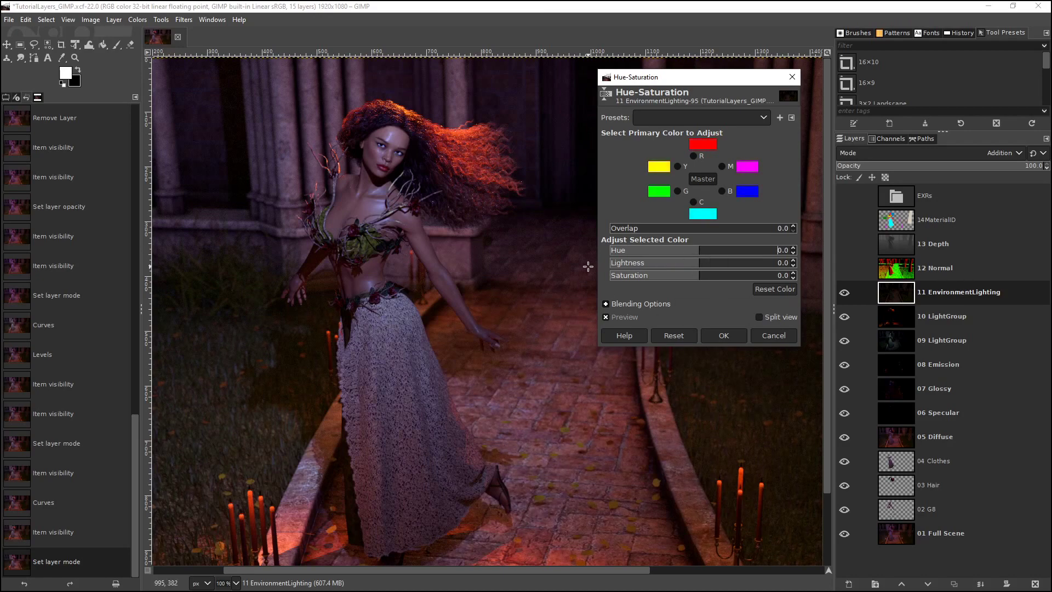
{"action": "mouse_move", "coordinate": [699, 277]}
{"action": "left_mouse_down"}
{"action": "mouse_move", "coordinate": [791, 275]}
{"action": "mouse_move", "coordinate": [666, 270]}
{"action": "mouse_move", "coordinate": [630, 271]}
{"action": "mouse_move", "coordinate": [759, 272]}
{"action": "mouse_move", "coordinate": [575, 284]}
{"action": "mouse_move", "coordinate": [775, 275]}
{"action": "mouse_move", "coordinate": [703, 292]}
{"action": "left_mouse_up"}
{"action": "left_click", "coordinate": [770, 338]}
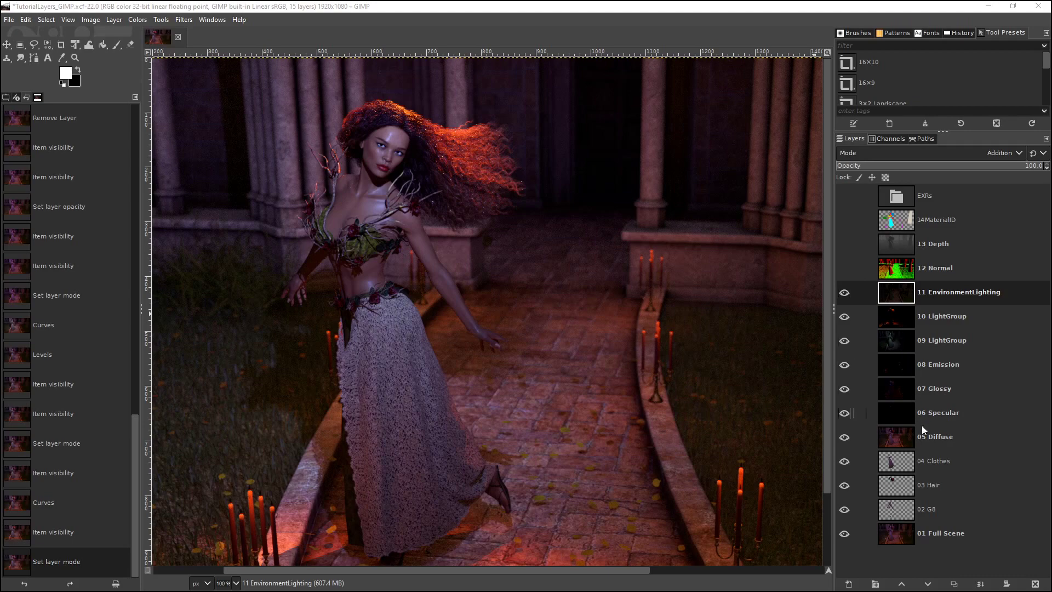
Move the 04 Clothes, 03 Hair and 02 G8 layers above 11 EnvironmentLighting, keeping that order from top to bottom.
{"action": "left_click", "coordinate": [935, 465]}
{"action": "left_click", "coordinate": [935, 507]}
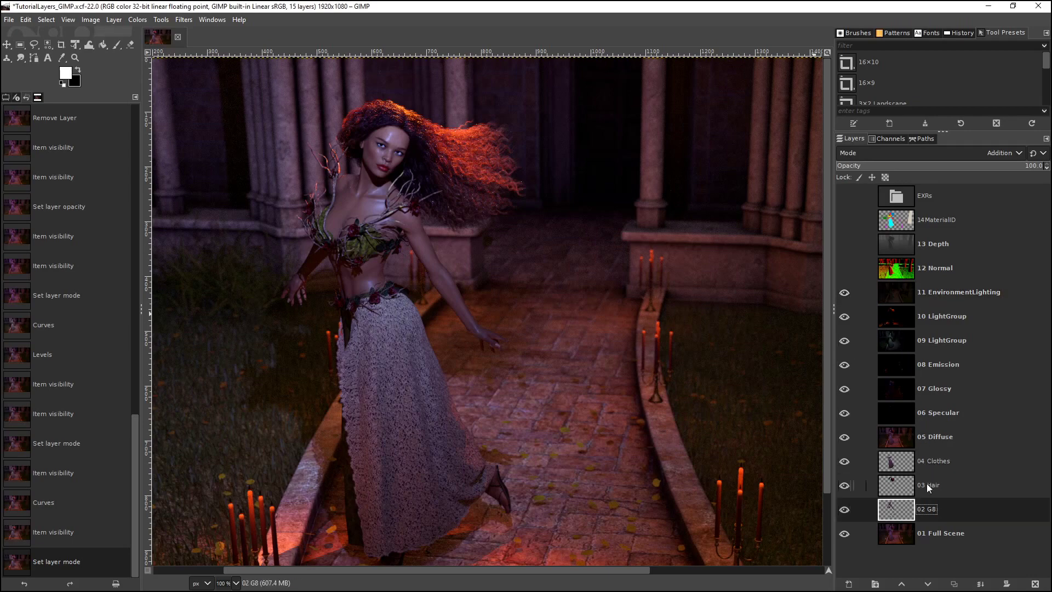
{"action": "left_click_drag", "start_coordinate": [925, 459], "coordinate": [940, 298]}
{"action": "left_click_drag", "start_coordinate": [926, 489], "coordinate": [931, 308]}
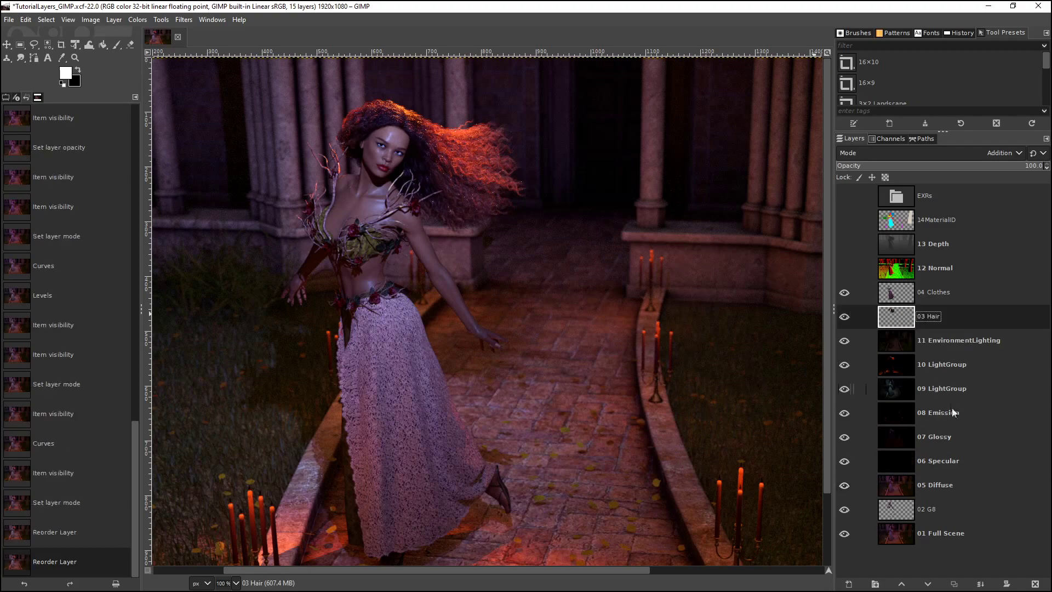
{"action": "left_click_drag", "start_coordinate": [922, 509], "coordinate": [913, 338]}
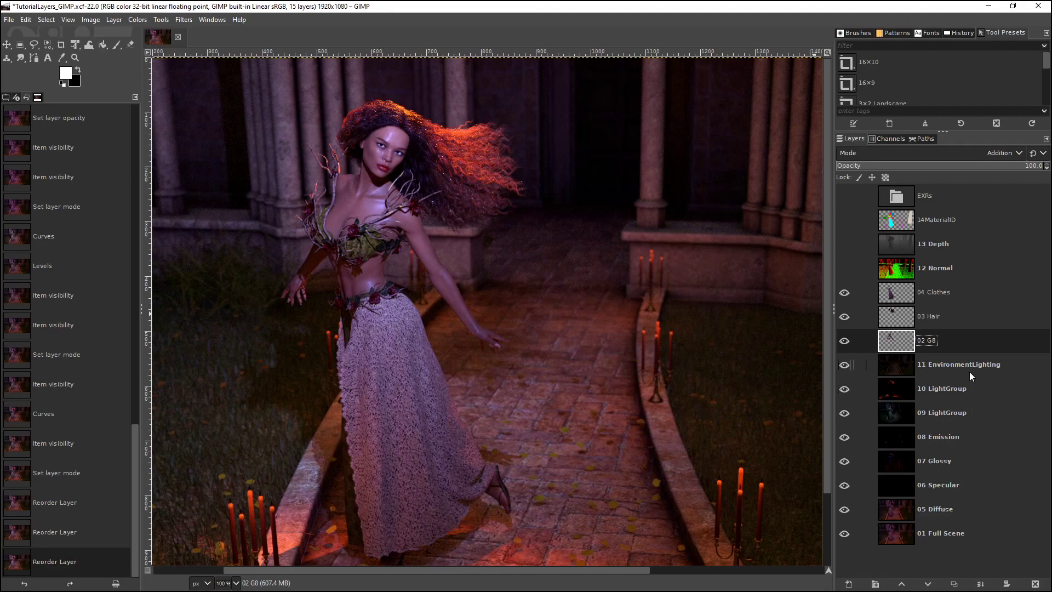
Create a selection from the alpha of the 02 G8 layer and bring up the color adjustments for that layer.
{"action": "left_click", "coordinate": [890, 343], "text": "alt"}
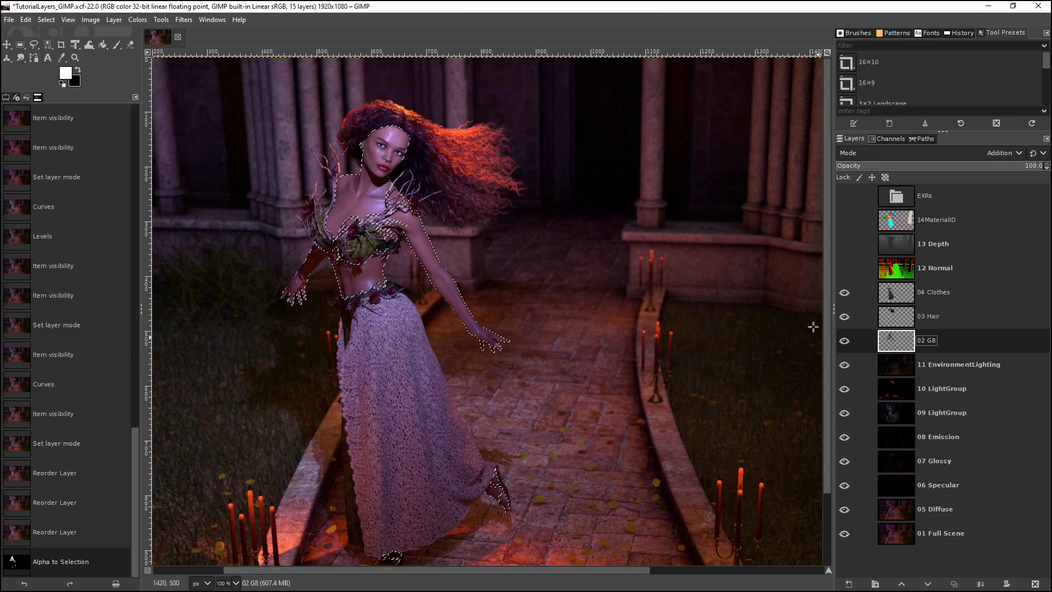
{"action": "left_click", "coordinate": [115, 19]}
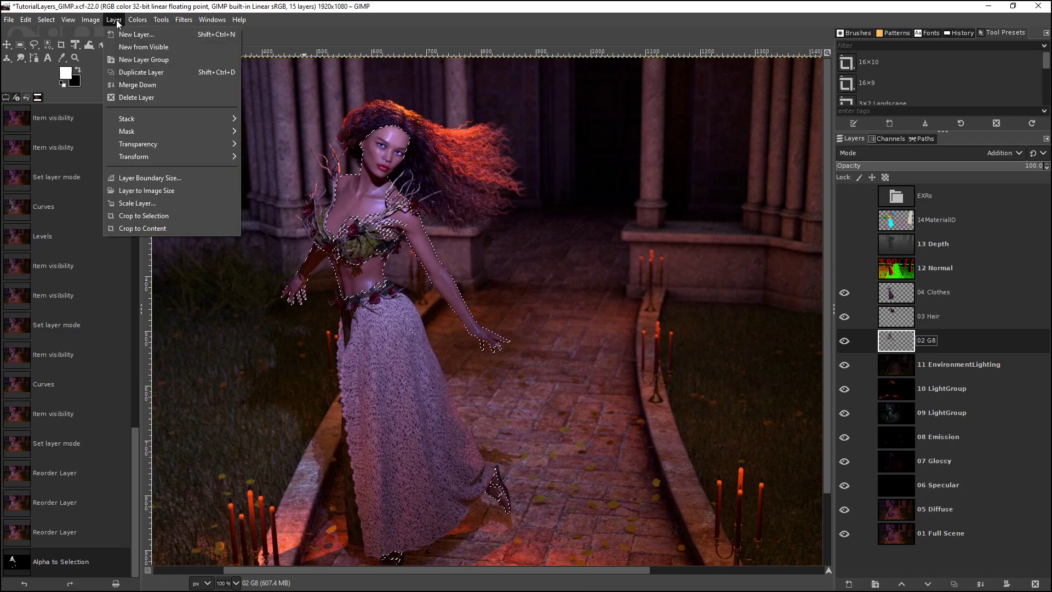
{"action": "mouse_move", "coordinate": [146, 21]}
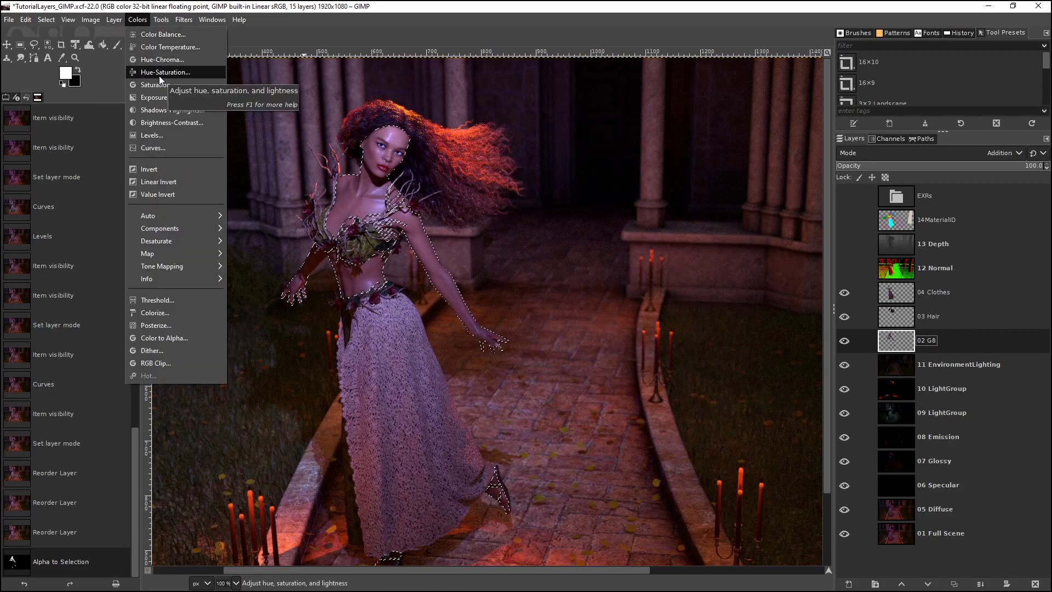
Try a Hue-Chroma adjustment on the 02 G8 layer with hue 68.02 and chroma -75.58, and discard it.
{"action": "left_click", "coordinate": [152, 60]}
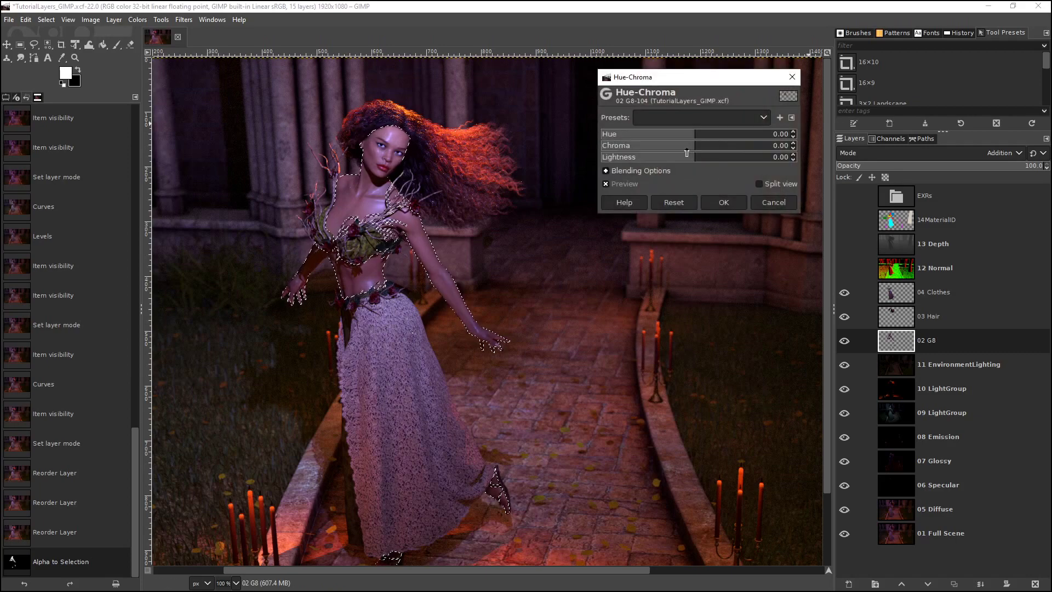
{"action": "left_click_drag", "start_coordinate": [691, 134], "coordinate": [716, 133]}
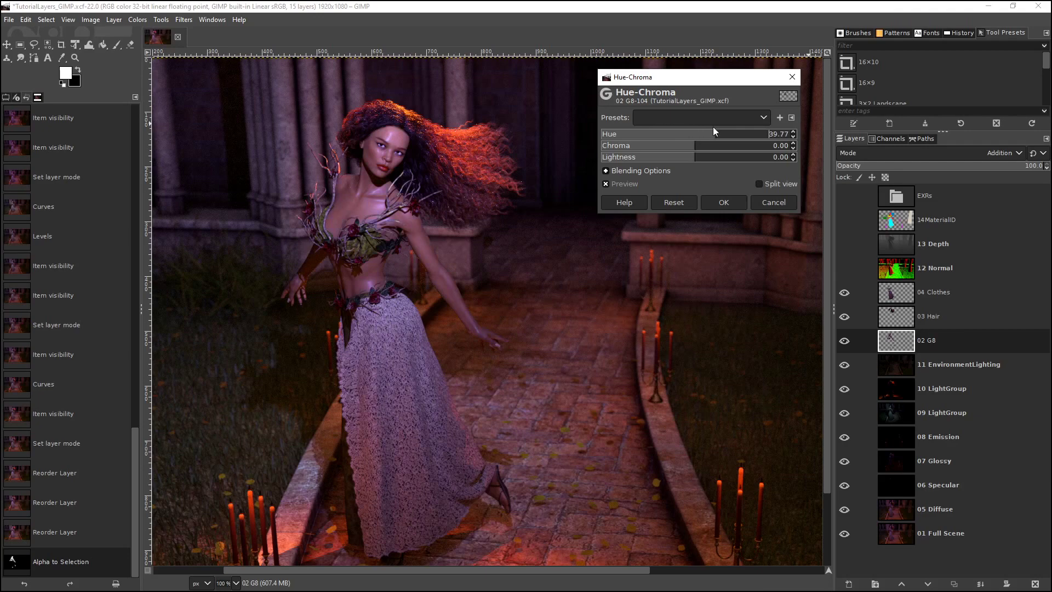
{"action": "left_click_drag", "start_coordinate": [693, 143], "coordinate": [624, 137]}
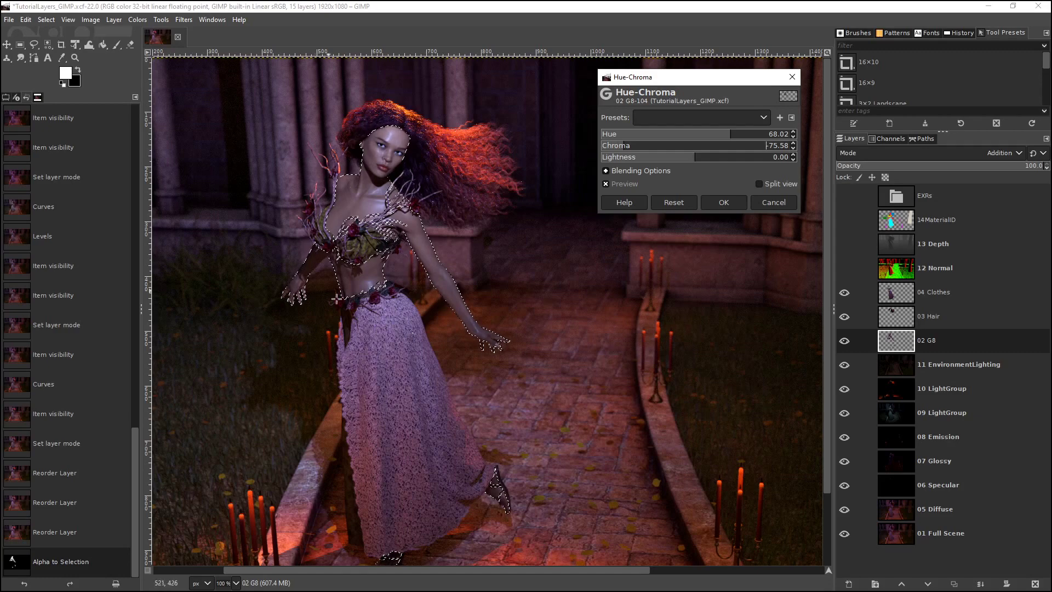
{"action": "left_click", "coordinate": [785, 206]}
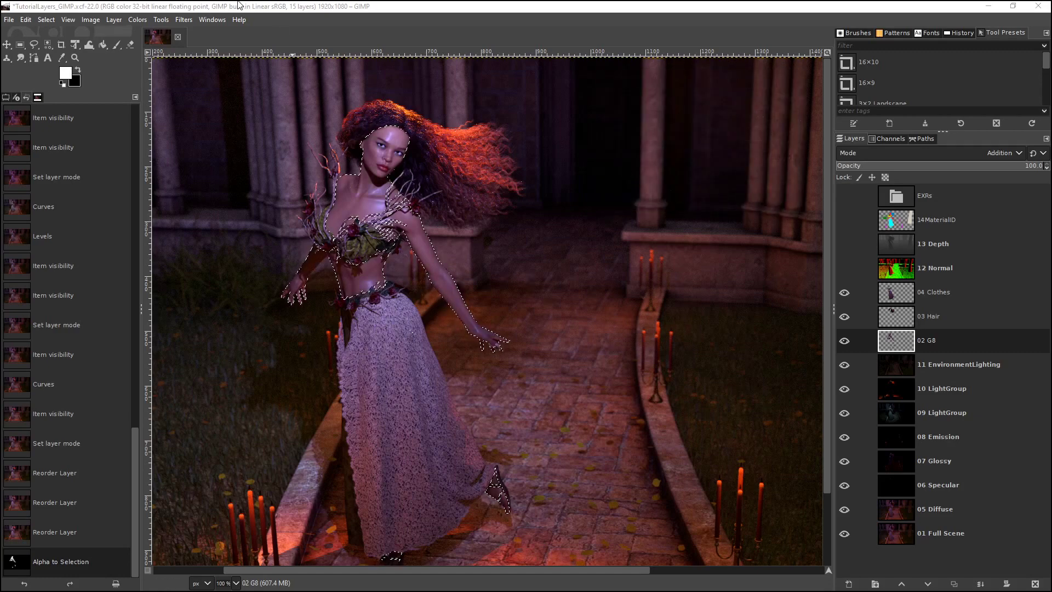
Try a Hue-Saturation adjustment on the 02 G8 layer with hue -102.1, saturation 100 and lightness -67.7.
{"action": "left_click", "coordinate": [140, 21]}
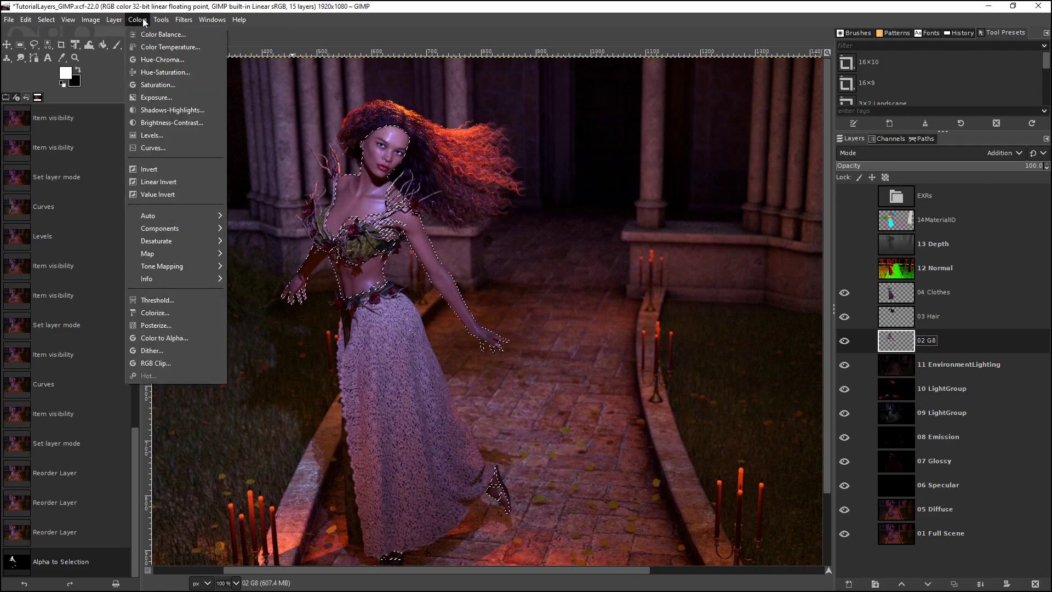
{"action": "left_click", "coordinate": [161, 74]}
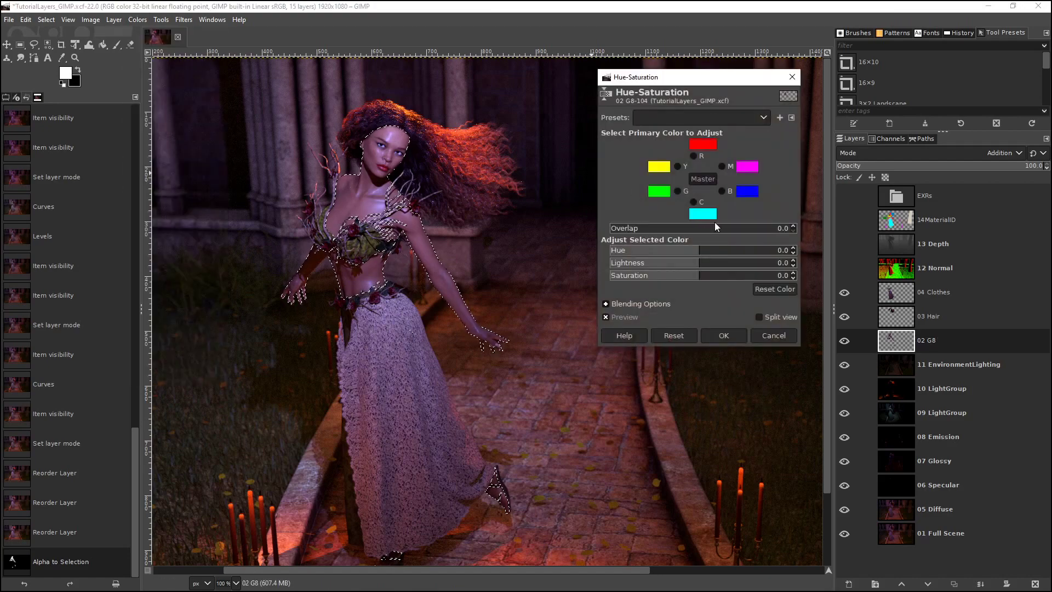
{"action": "left_click_drag", "start_coordinate": [699, 250], "coordinate": [648, 243]}
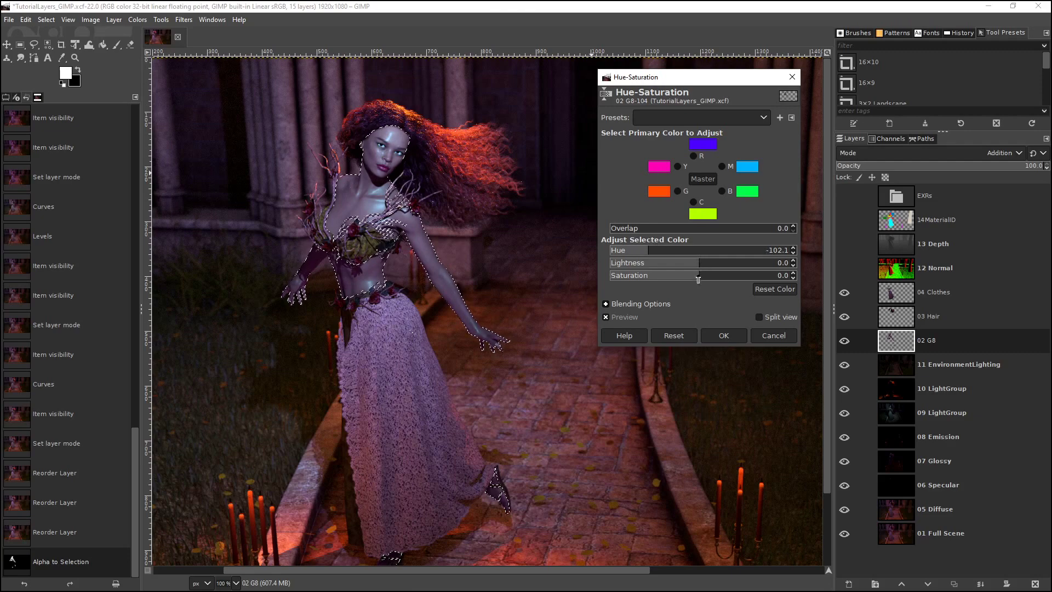
{"action": "left_click_drag", "start_coordinate": [698, 276], "coordinate": [838, 283]}
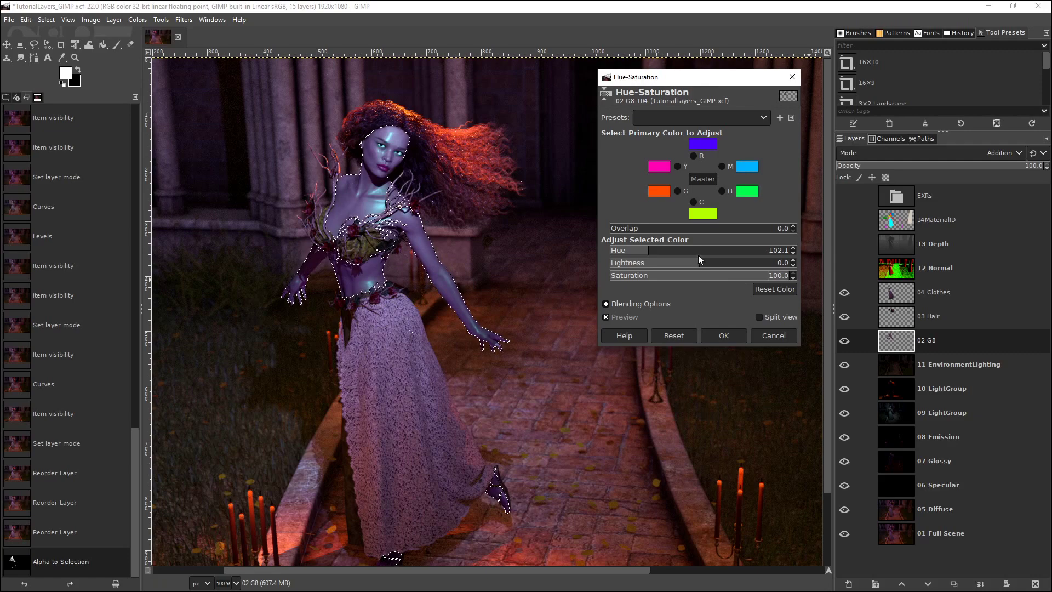
{"action": "left_click_drag", "start_coordinate": [698, 264], "coordinate": [639, 256]}
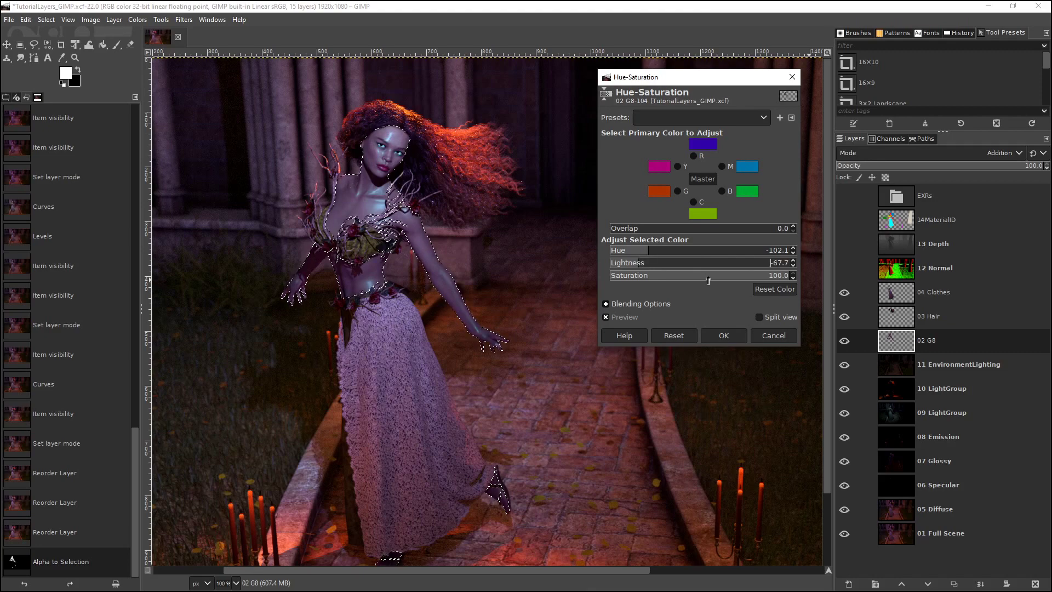
Try hue 164.6 and 23.0 on the skin with overlap 7.9, lightness 12.8 and saturation 11.0, and discard the Hue-Saturation adjustment.
{"action": "left_click_drag", "start_coordinate": [649, 251], "coordinate": [782, 268]}
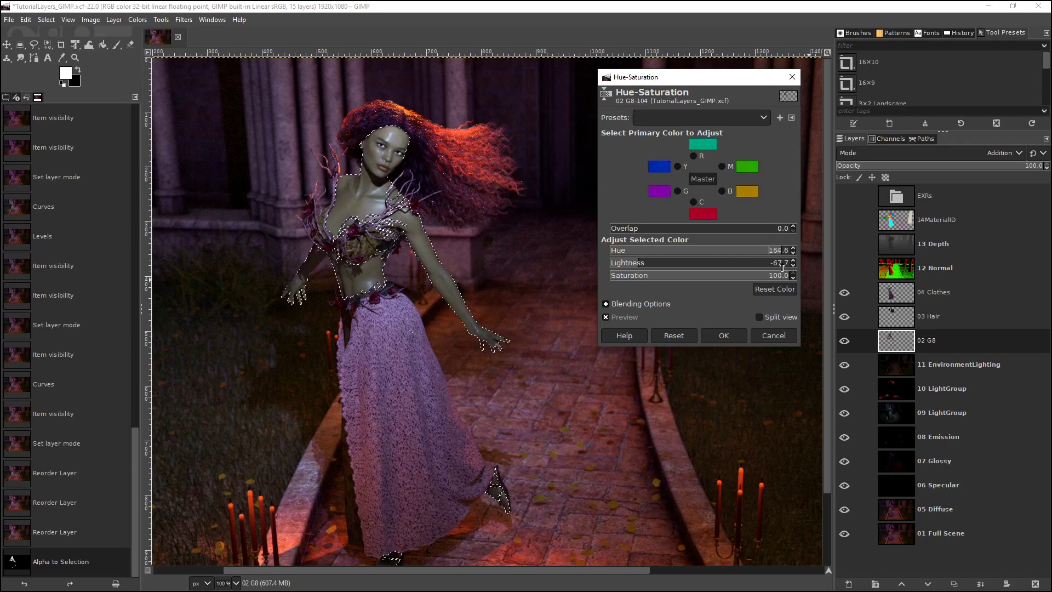
{"action": "left_click", "coordinate": [729, 229]}
{"action": "left_click_drag", "start_coordinate": [729, 229], "coordinate": [623, 231]}
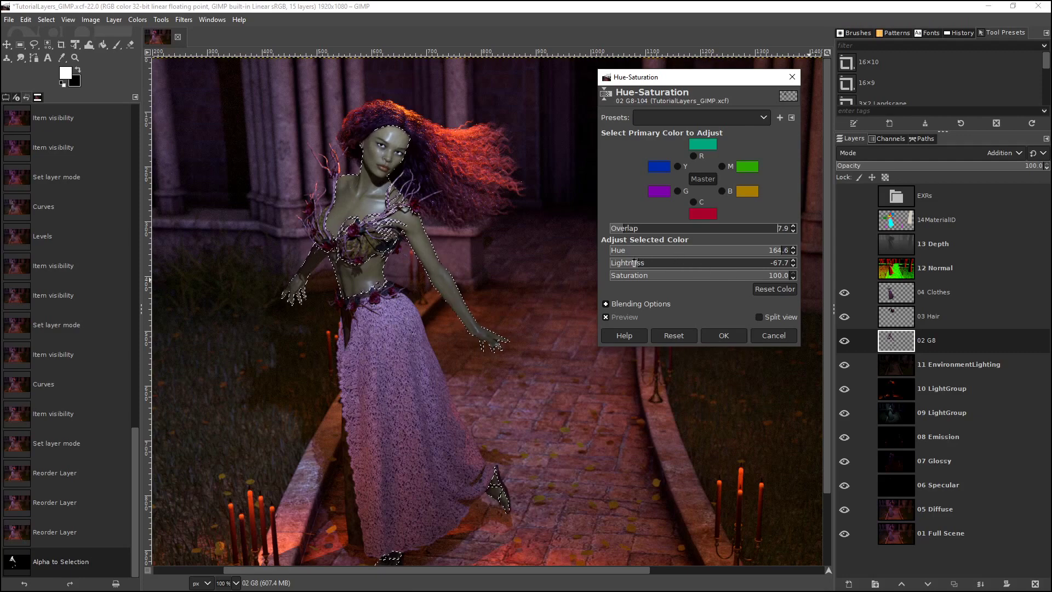
{"action": "left_click_drag", "start_coordinate": [639, 264], "coordinate": [712, 270]}
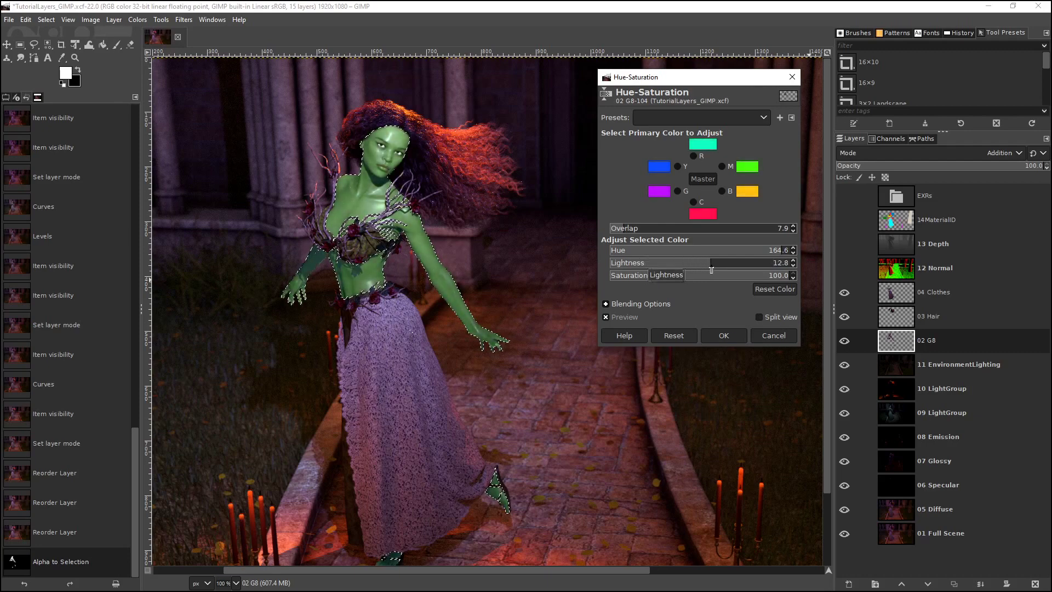
{"action": "left_click_drag", "start_coordinate": [792, 275], "coordinate": [708, 272]}
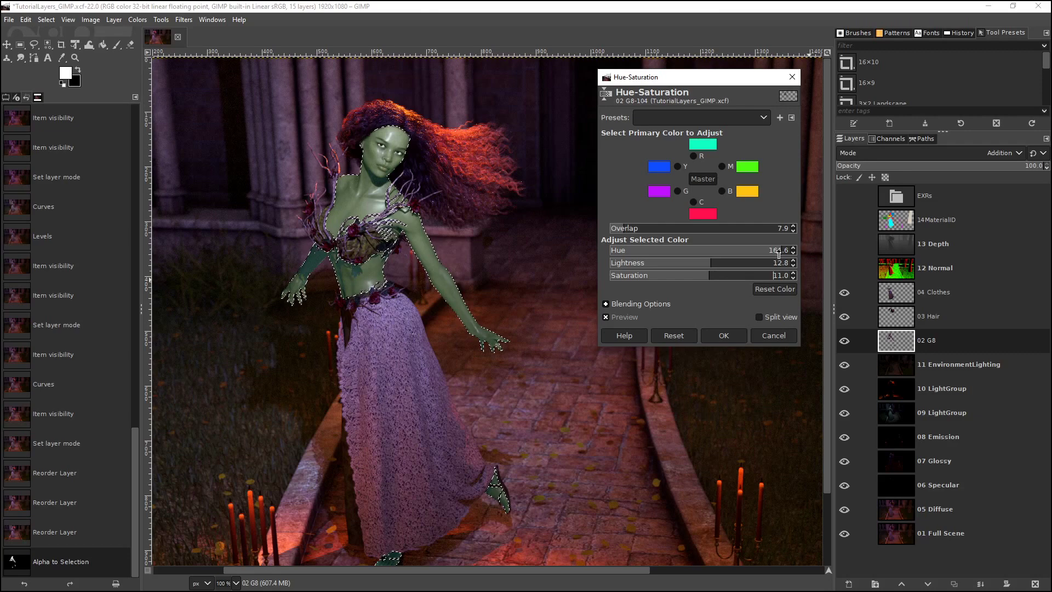
{"action": "left_click_drag", "start_coordinate": [777, 248], "coordinate": [712, 254]}
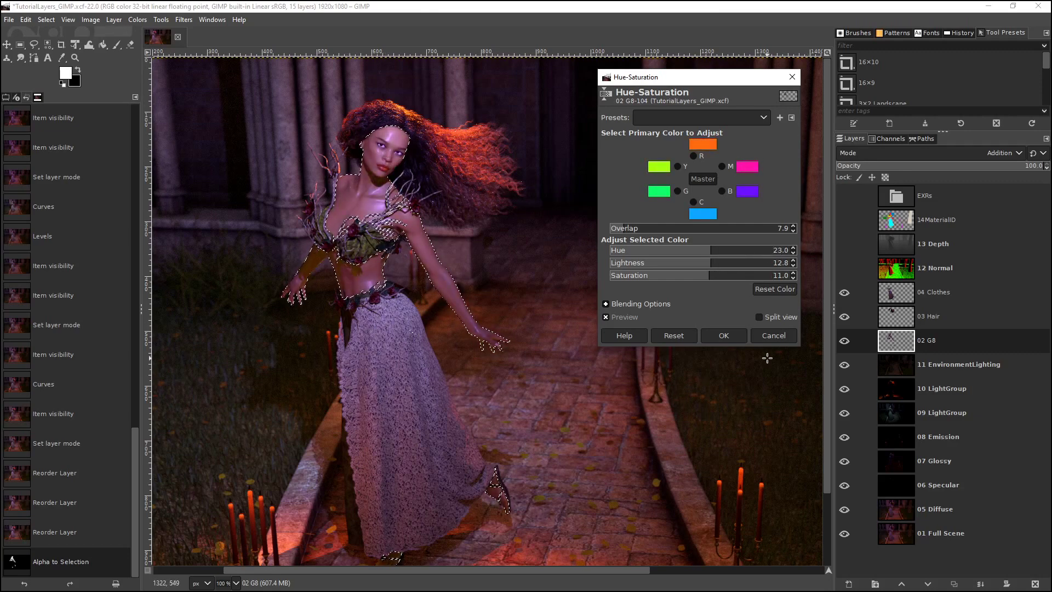
{"action": "key", "text": "Return"}
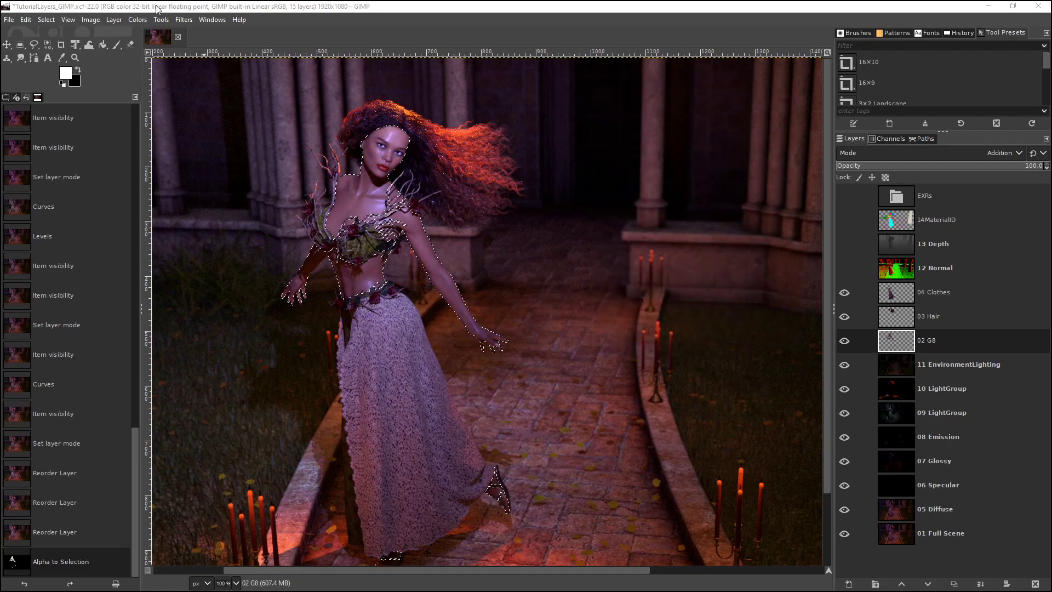
Clear the selection around the figure's skin.
{"action": "left_click", "coordinate": [44, 20]}
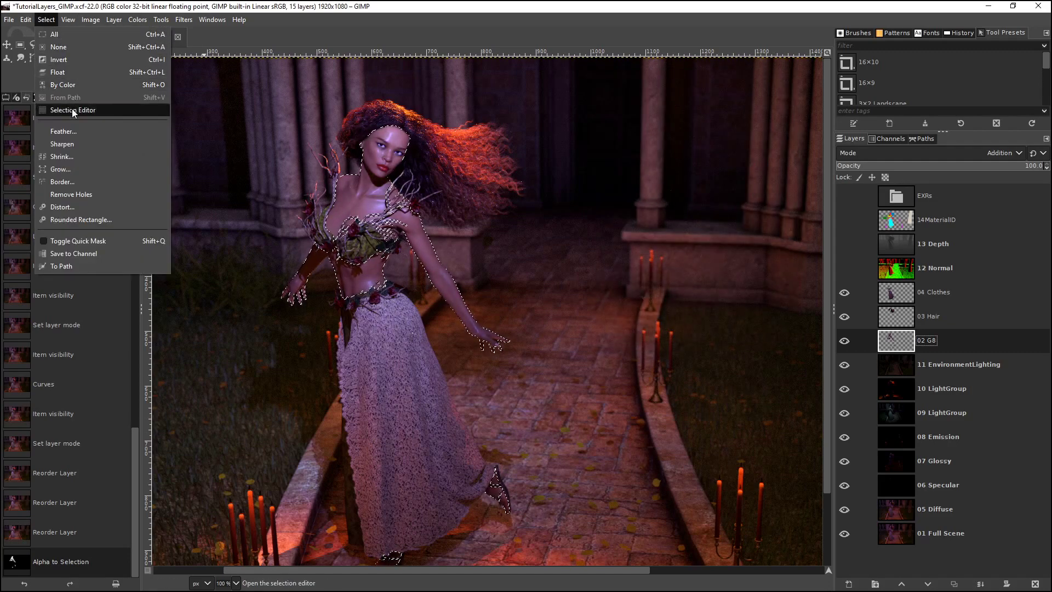
{"action": "left_click", "coordinate": [64, 47]}
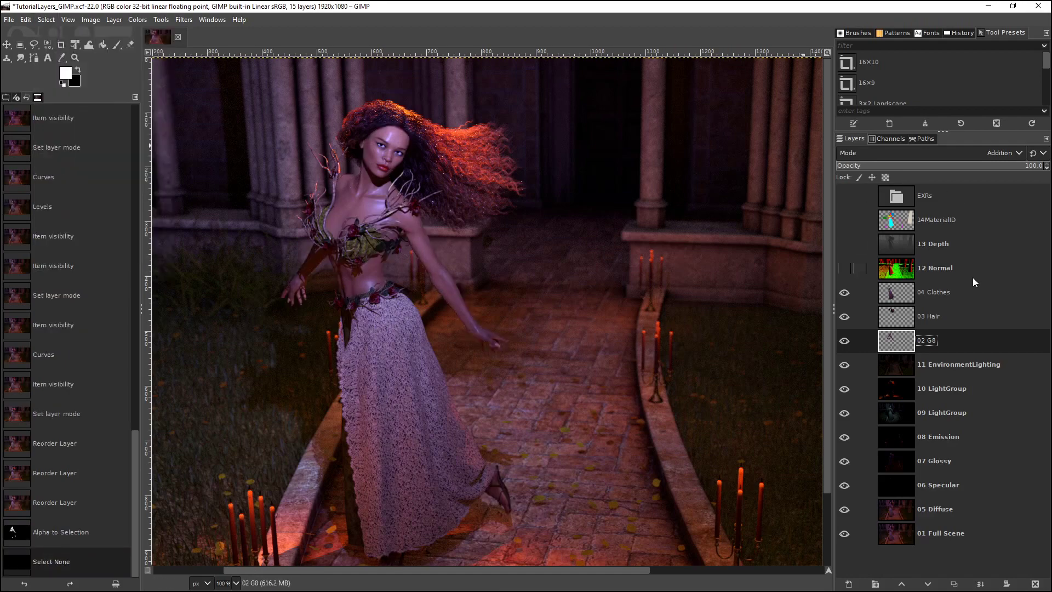
Try selecting the opaque areas of the 02 G8, 03 Hair and 04 Clothes layers in turn, and clear the selection.
{"action": "left_click", "coordinate": [894, 341], "text": "alt"}
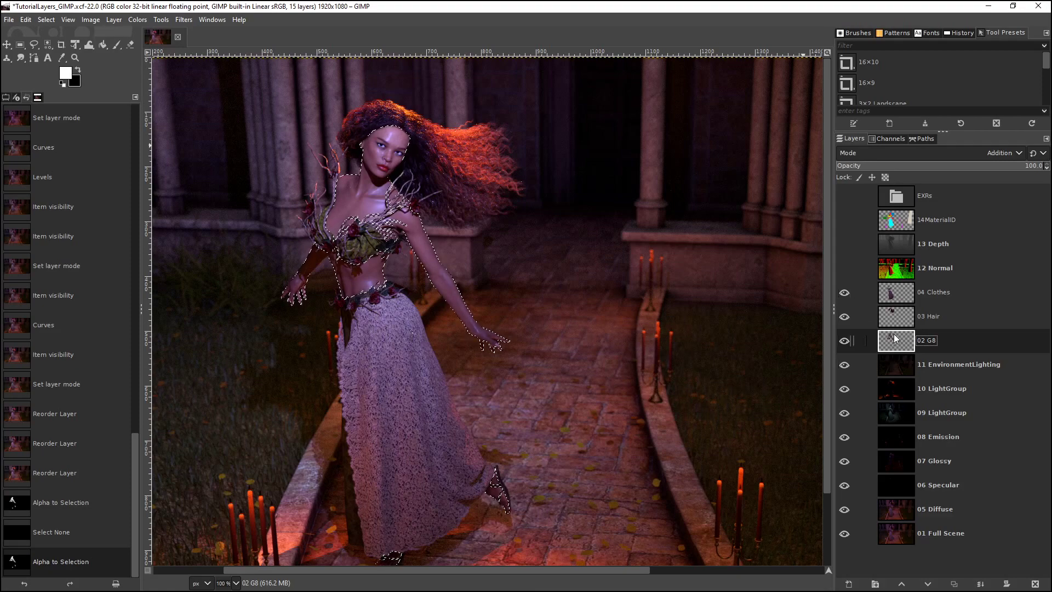
{"action": "left_click", "coordinate": [893, 316], "text": "alt"}
{"action": "left_click", "coordinate": [892, 287], "text": "alt"}
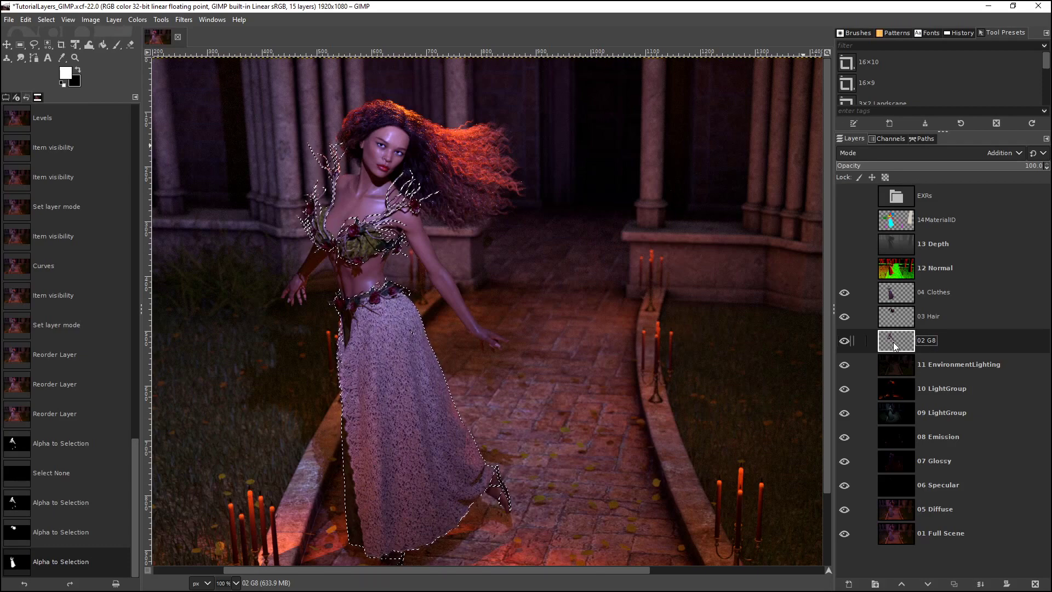
{"action": "left_click", "coordinate": [44, 20]}
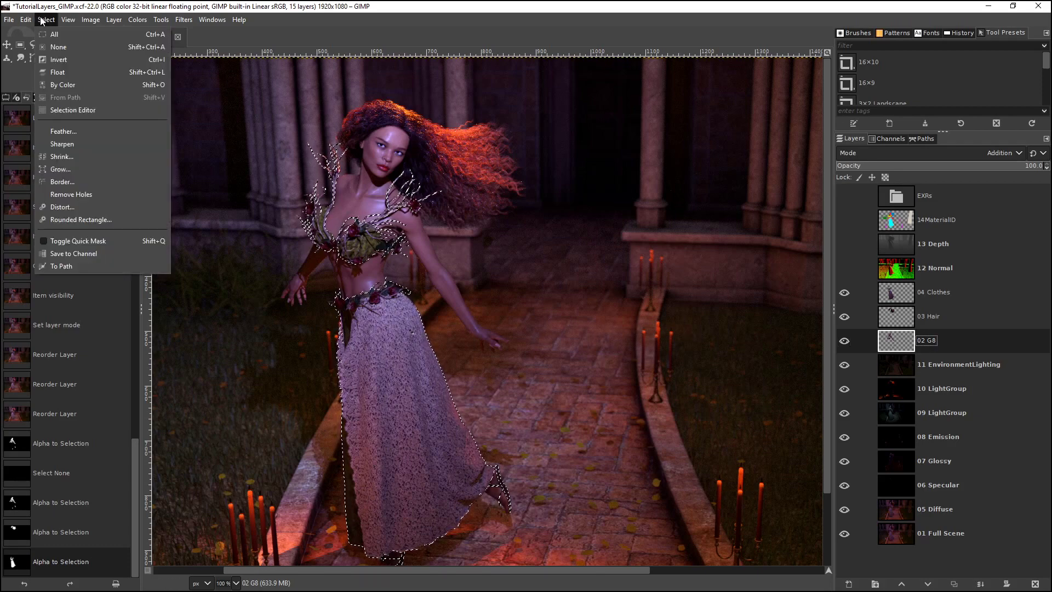
{"action": "left_click", "coordinate": [58, 47]}
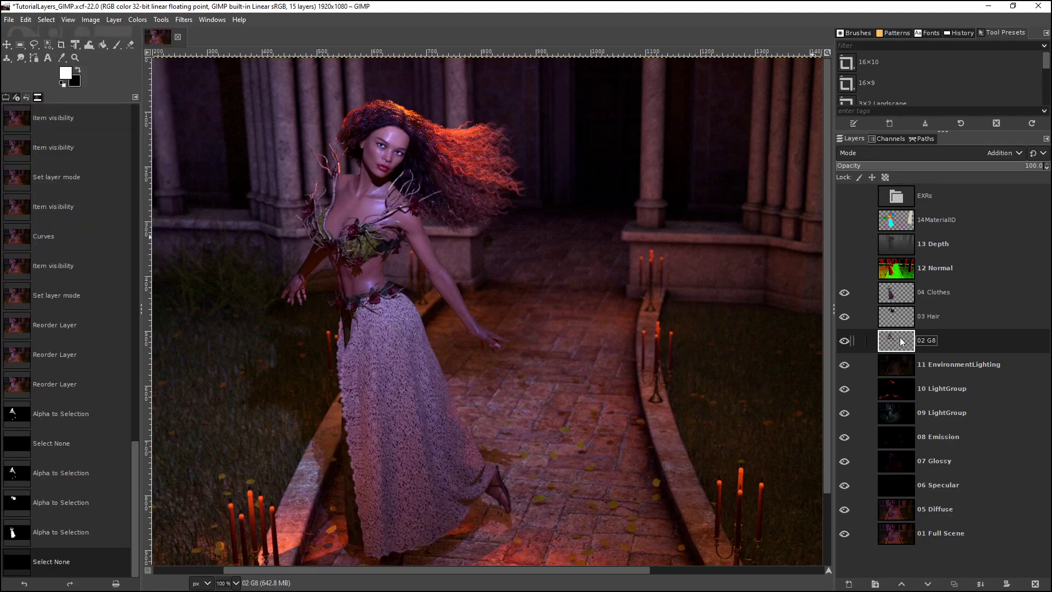
Make 04 Clothes the active layer and open the Curves adjustment for it.
{"action": "key", "text": "Page_Up"}
{"action": "key", "text": "Page_Up"}
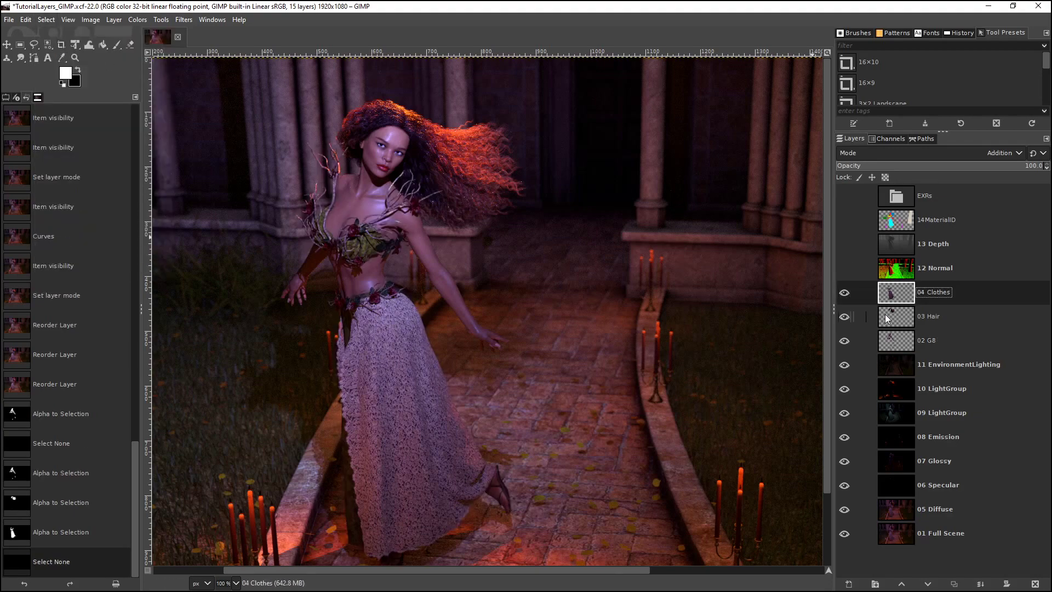
{"action": "key", "text": "Page_Down"}
{"action": "key", "text": "Page_Down"}
{"action": "left_click", "coordinate": [903, 298]}
{"action": "left_click", "coordinate": [136, 21]}
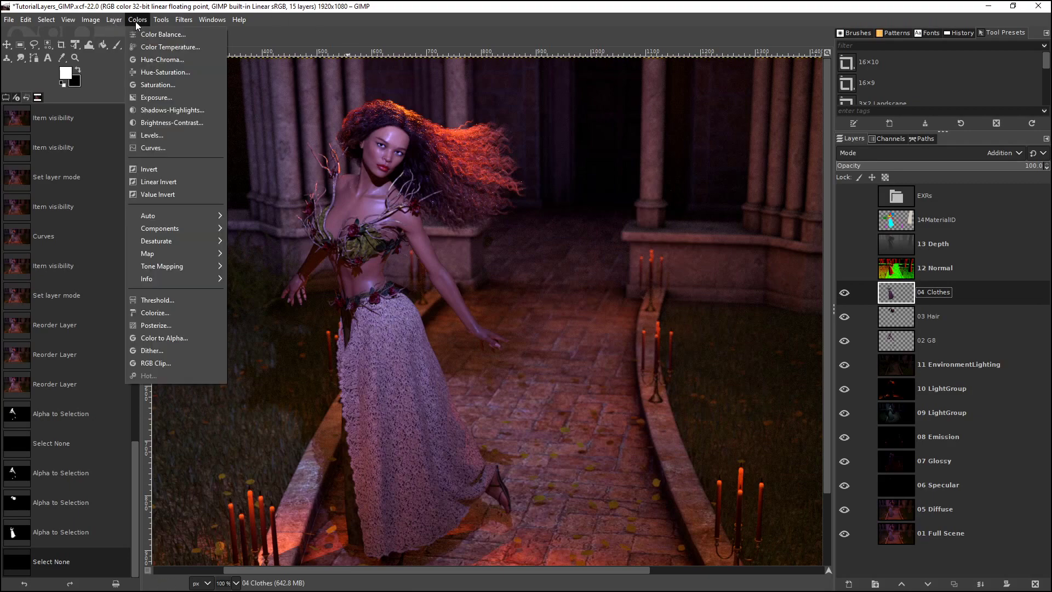
{"action": "left_click", "coordinate": [167, 147]}
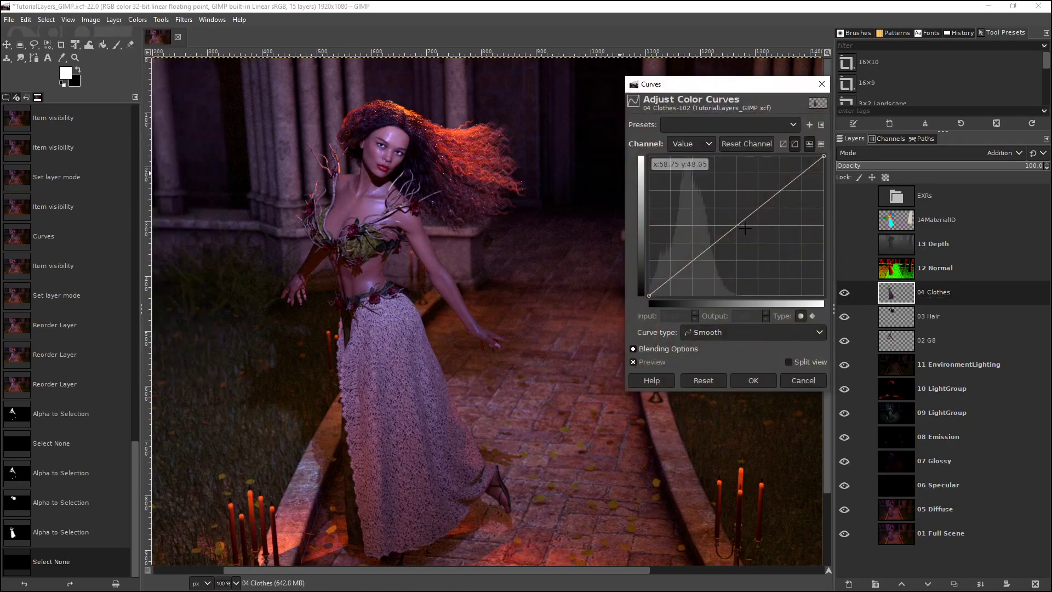
Experiment with darkening and contrast points on the clothes' value curve, leaving a single point at input 34.38, output 35.16.
{"action": "left_click_drag", "start_coordinate": [728, 227], "coordinate": [727, 285]}
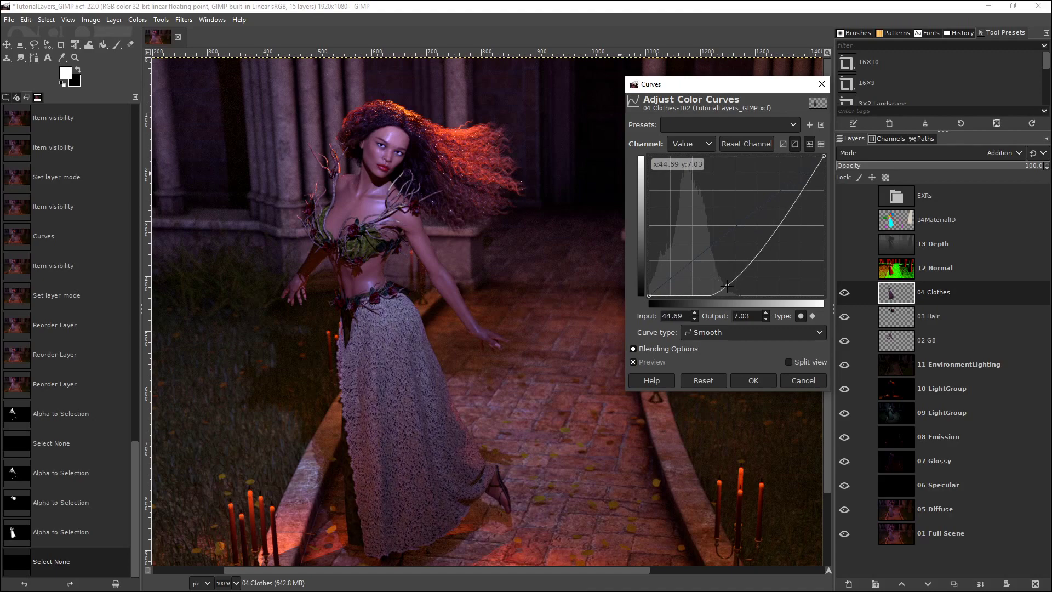
{"action": "mouse_move", "coordinate": [787, 205]}
{"action": "left_mouse_down"}
{"action": "mouse_move", "coordinate": [770, 211]}
{"action": "mouse_move", "coordinate": [809, 263]}
{"action": "mouse_move", "coordinate": [767, 191]}
{"action": "mouse_move", "coordinate": [777, 199]}
{"action": "left_mouse_up"}
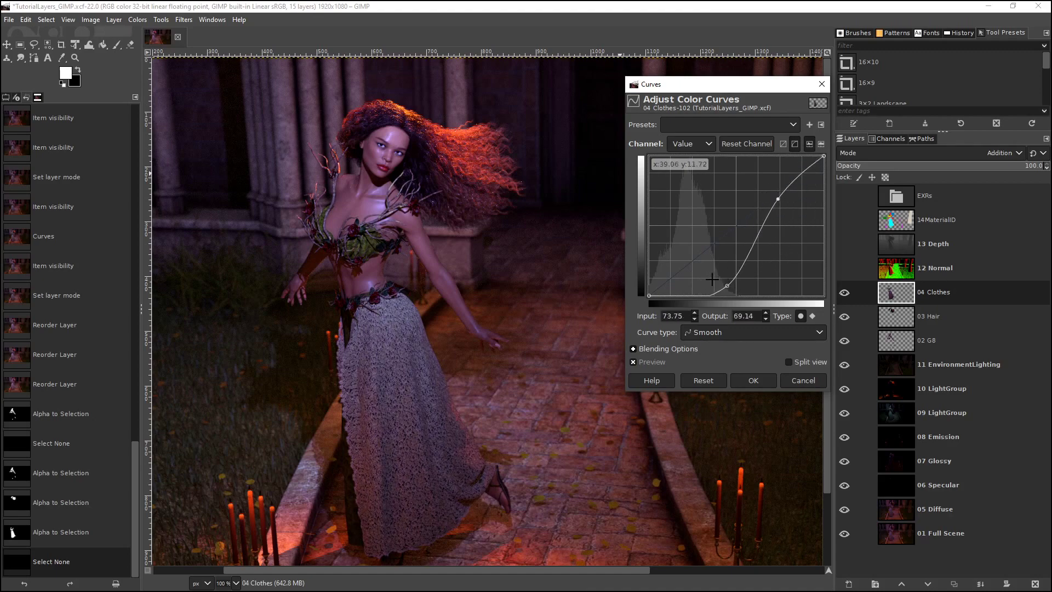
{"action": "left_click_drag", "start_coordinate": [682, 281], "coordinate": [686, 320]}
{"action": "left_click_drag", "start_coordinate": [727, 287], "coordinate": [782, 249]}
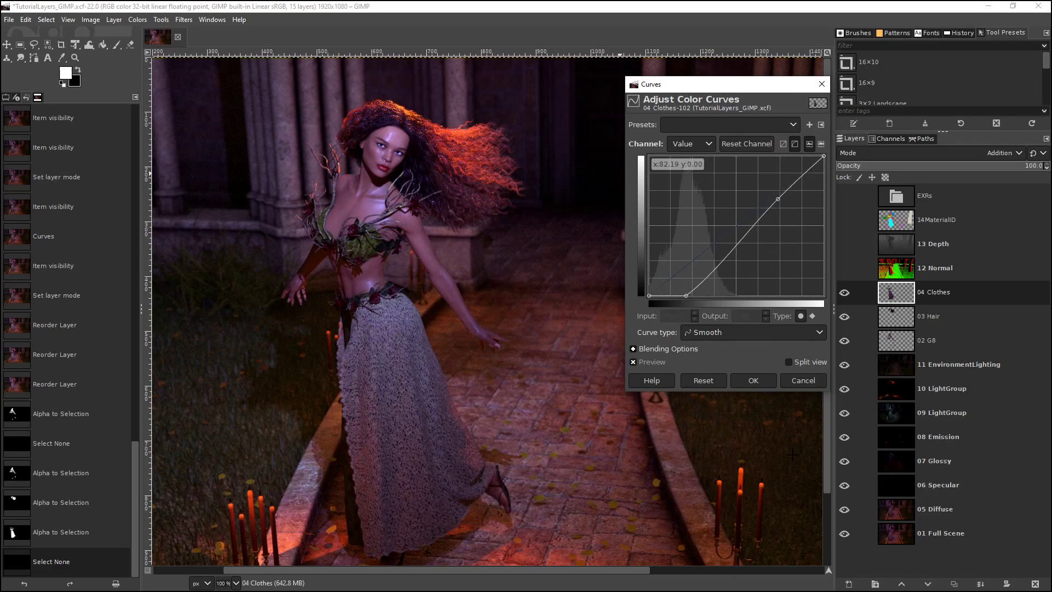
{"action": "left_click_drag", "start_coordinate": [778, 199], "coordinate": [827, 449]}
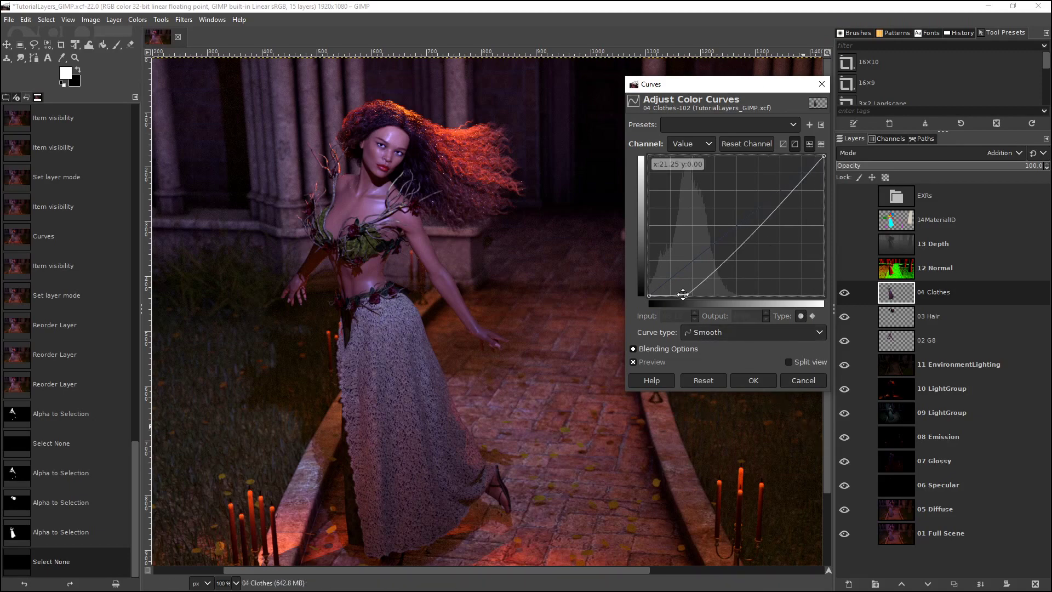
{"action": "left_click_drag", "start_coordinate": [686, 292], "coordinate": [705, 502]}
{"action": "left_click_drag", "start_coordinate": [705, 366], "coordinate": [708, 244]}
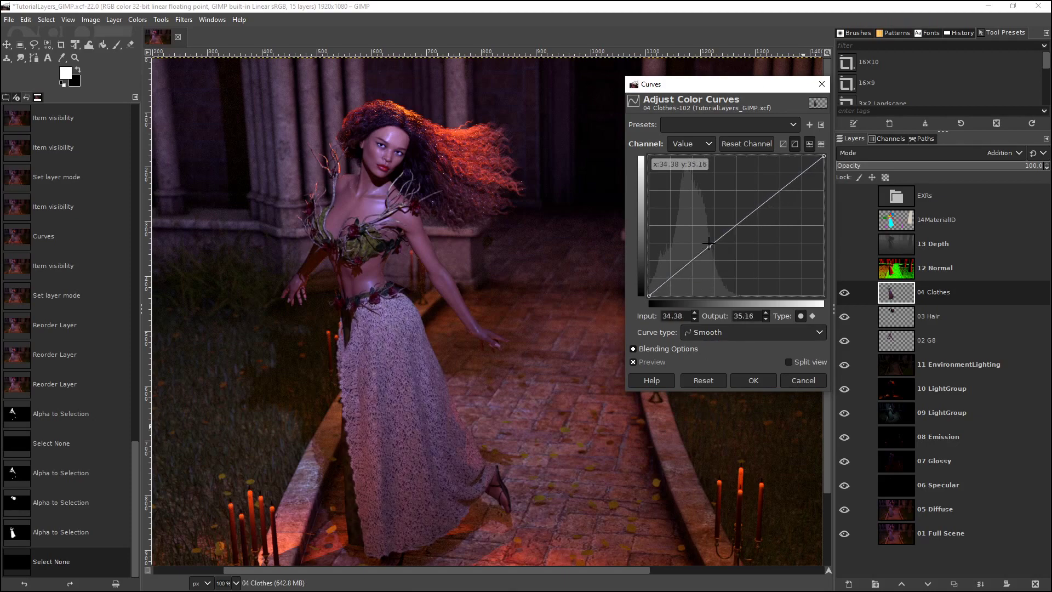
Lower the red channel curve of the clothes with a point at input 48.44, output 26.95.
{"action": "left_click", "coordinate": [684, 147]}
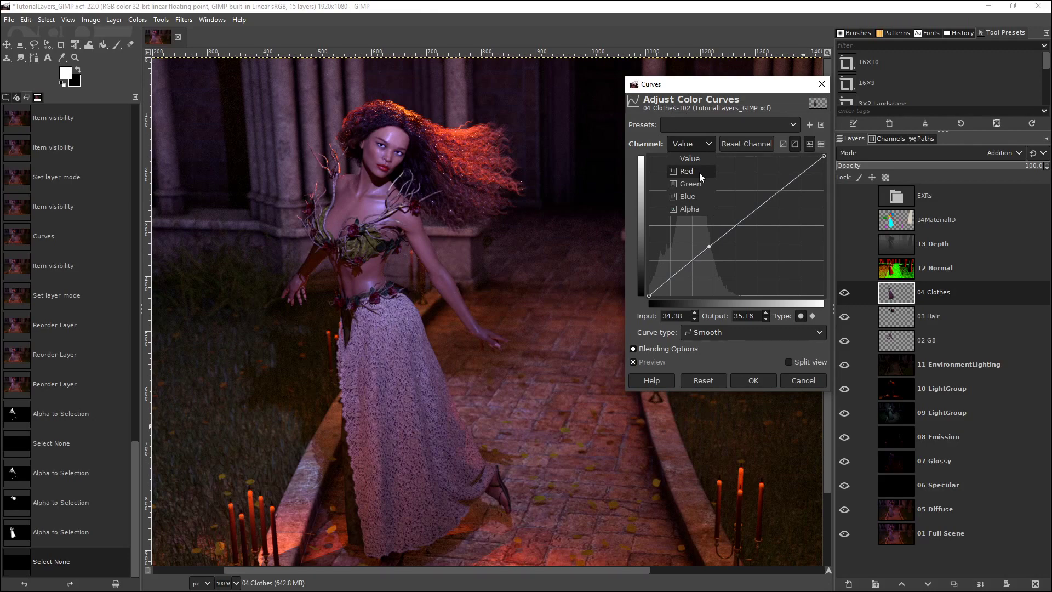
{"action": "left_click", "coordinate": [699, 173]}
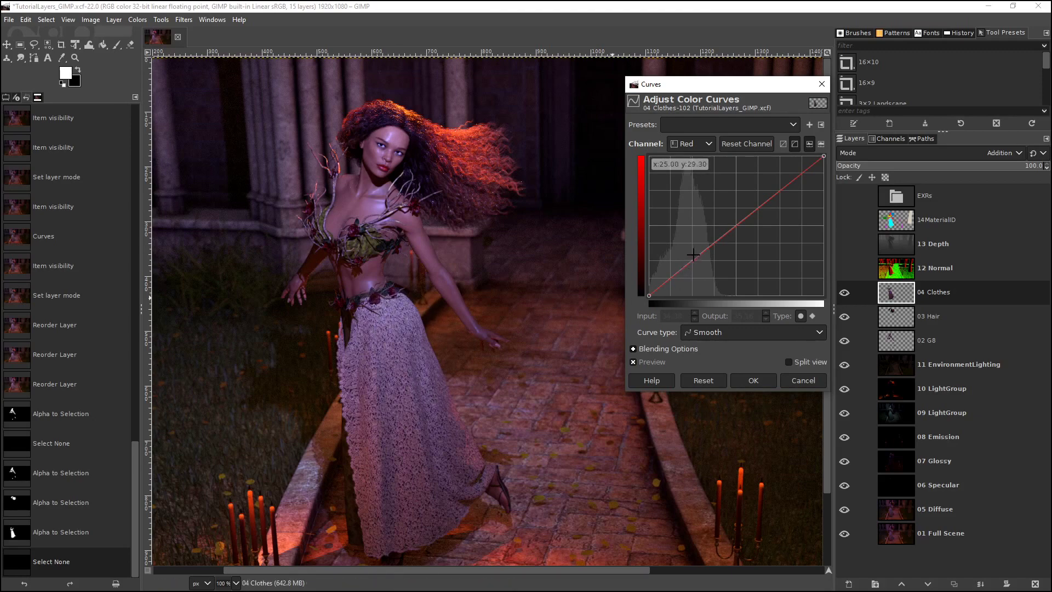
{"action": "left_click_drag", "start_coordinate": [697, 256], "coordinate": [733, 258]}
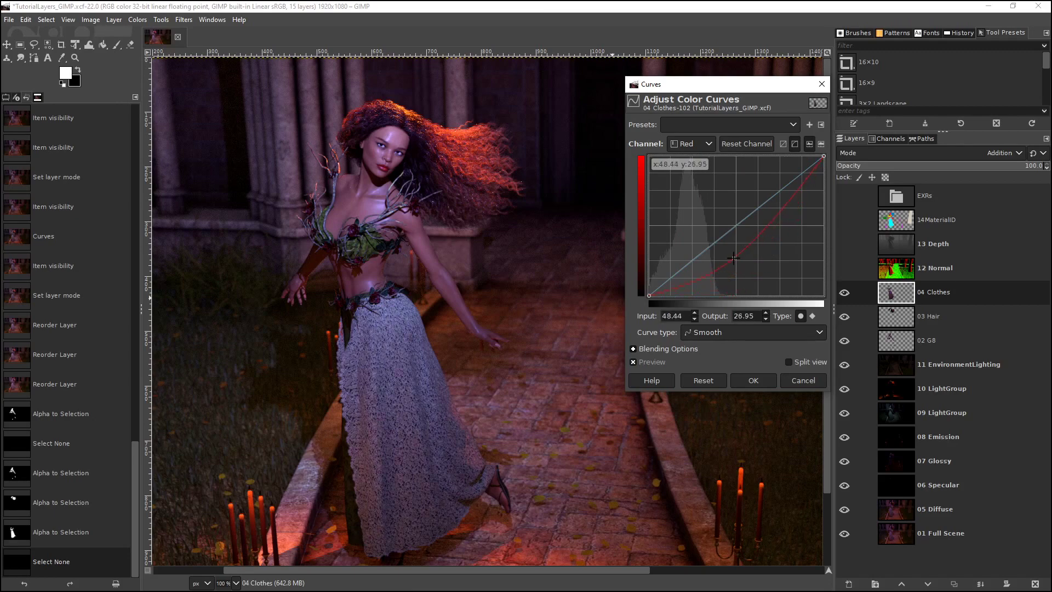
Lower the blue channel curve of the clothes with a point at input 57.81, output 10.55.
{"action": "left_click", "coordinate": [681, 148]}
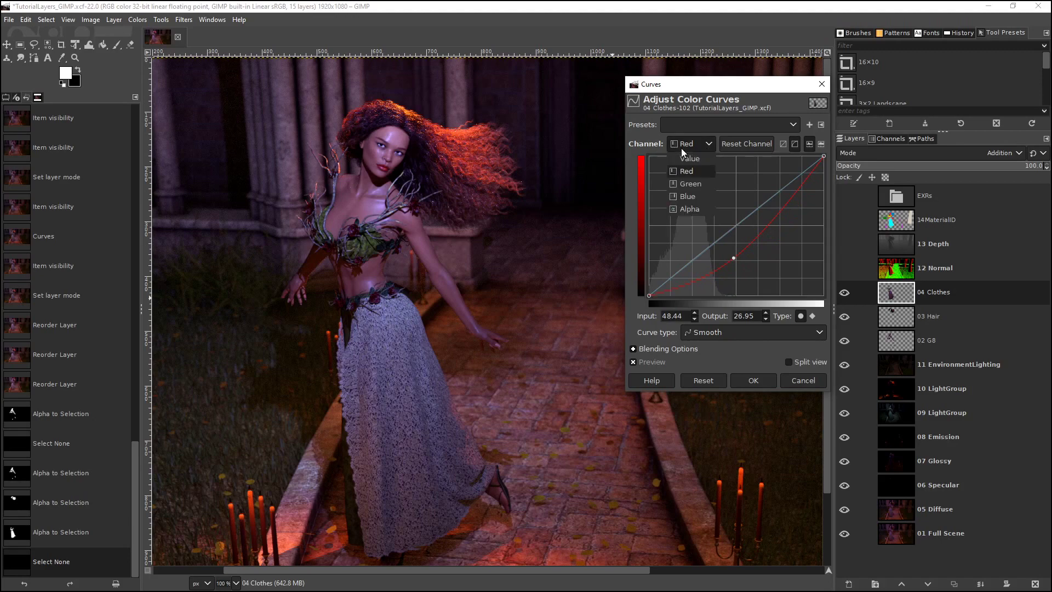
{"action": "left_click", "coordinate": [693, 196]}
{"action": "left_click_drag", "start_coordinate": [726, 237], "coordinate": [750, 280]}
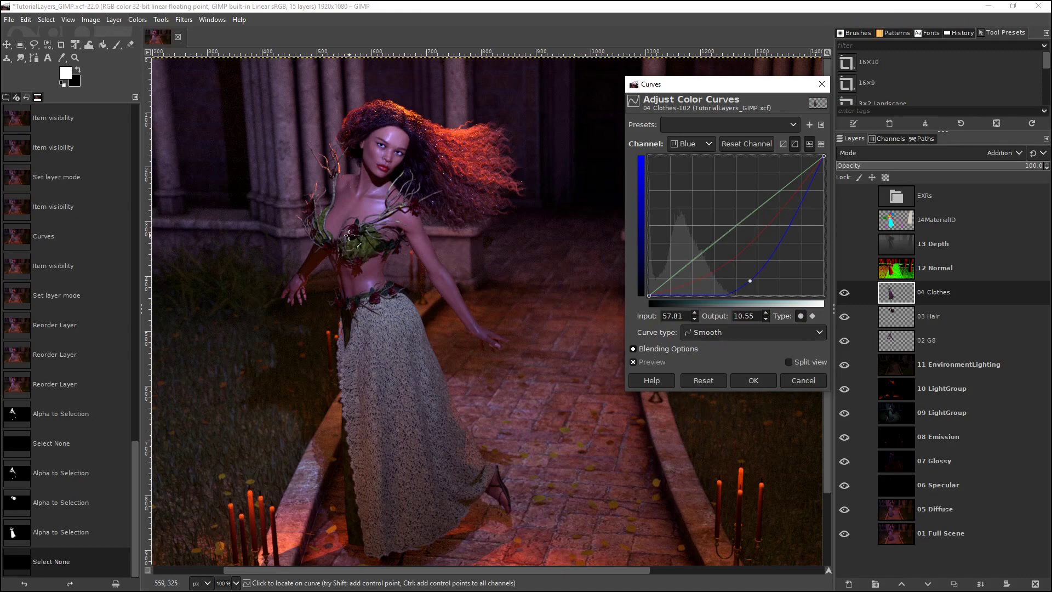
Lower the green channel curve of the clothes with a point at input 39.06, output 35.16, and apply the Curves adjustment.
{"action": "left_click", "coordinate": [696, 141]}
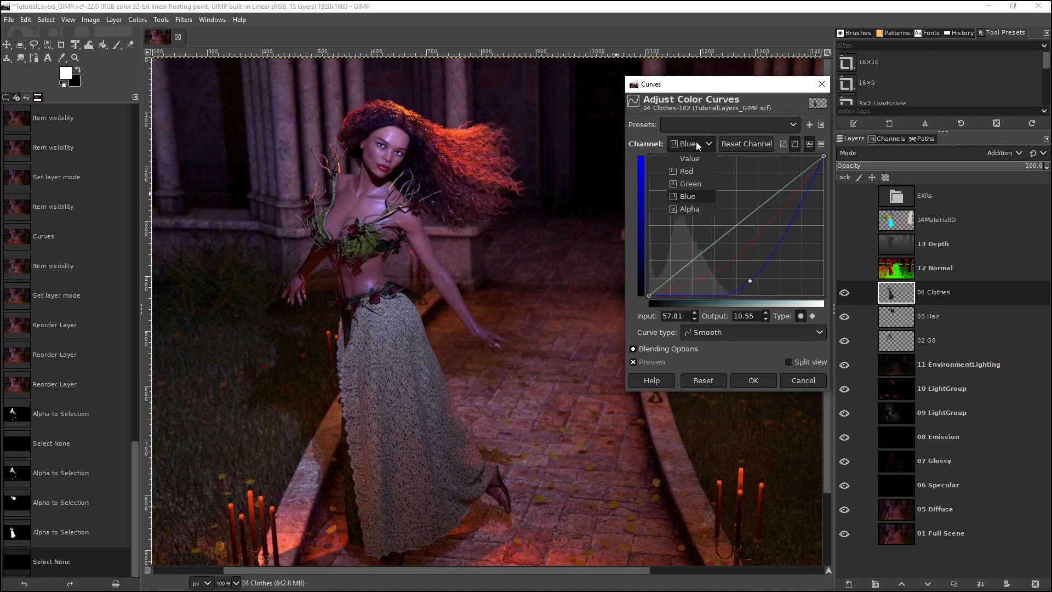
{"action": "left_click", "coordinate": [695, 185]}
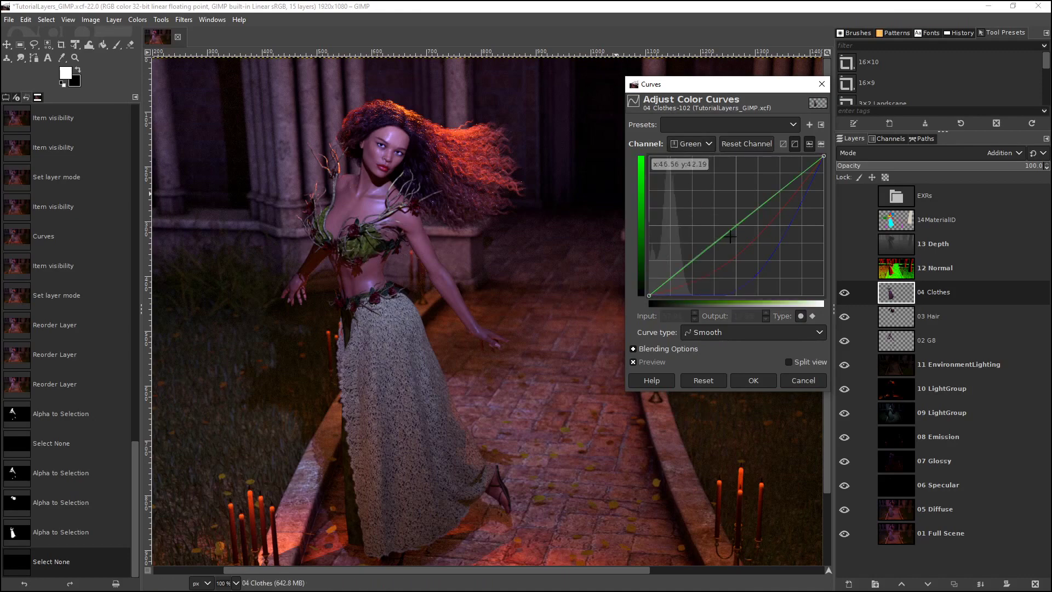
{"action": "mouse_move", "coordinate": [723, 234]}
{"action": "left_mouse_down"}
{"action": "mouse_move", "coordinate": [701, 192]}
{"action": "mouse_move", "coordinate": [740, 283]}
{"action": "mouse_move", "coordinate": [723, 273]}
{"action": "mouse_move", "coordinate": [712, 230]}
{"action": "mouse_move", "coordinate": [717, 246]}
{"action": "left_mouse_up"}
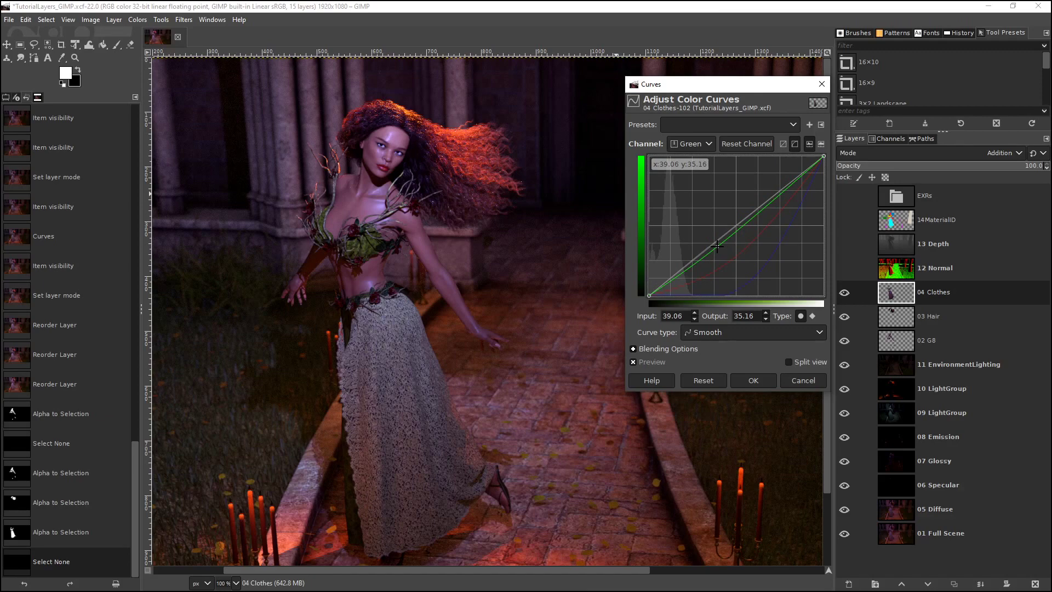
{"action": "left_click", "coordinate": [754, 384]}
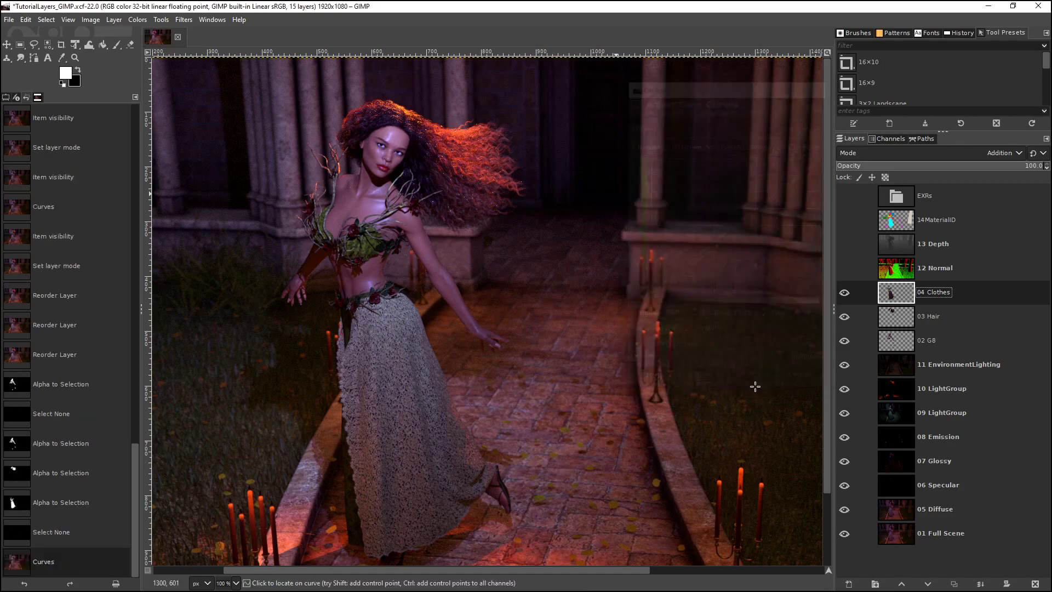
{"action": "left_click", "coordinate": [844, 293]}
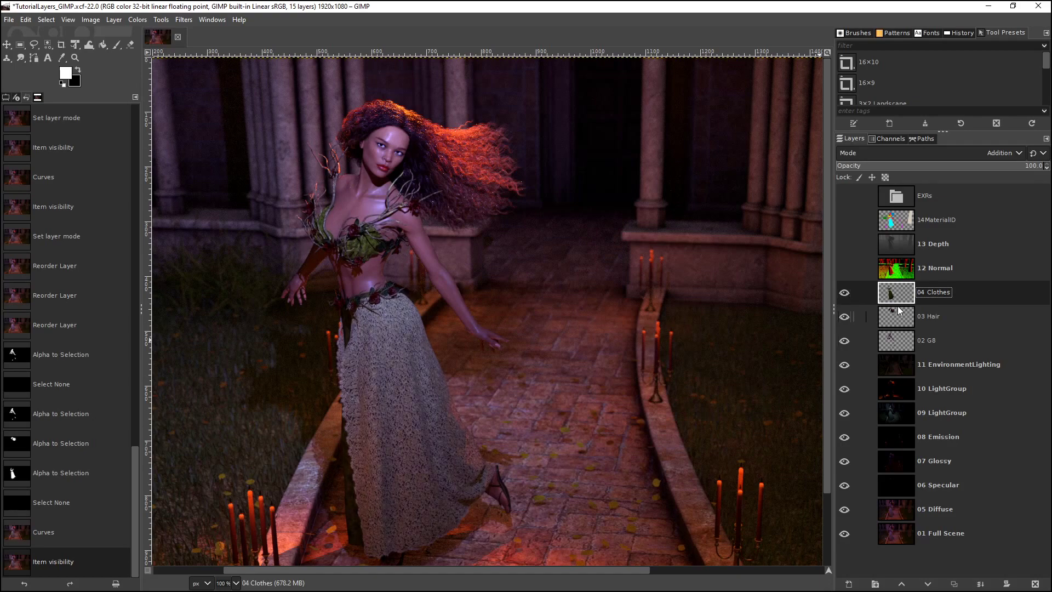
Make 03 Hair the active layer and open the Curves adjustment for it.
{"action": "left_click", "coordinate": [899, 342]}
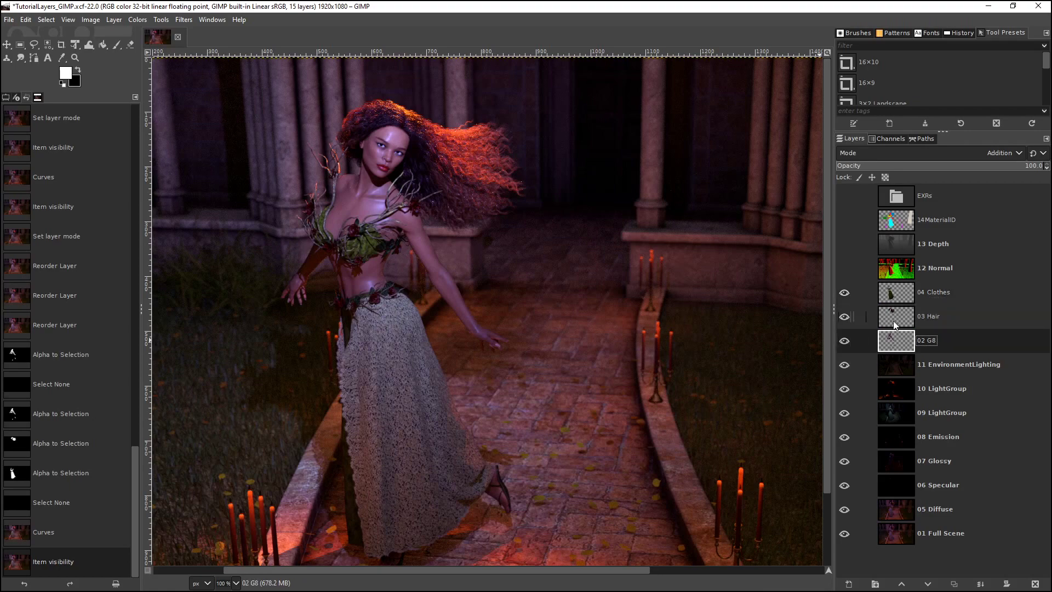
{"action": "left_click", "coordinate": [902, 319]}
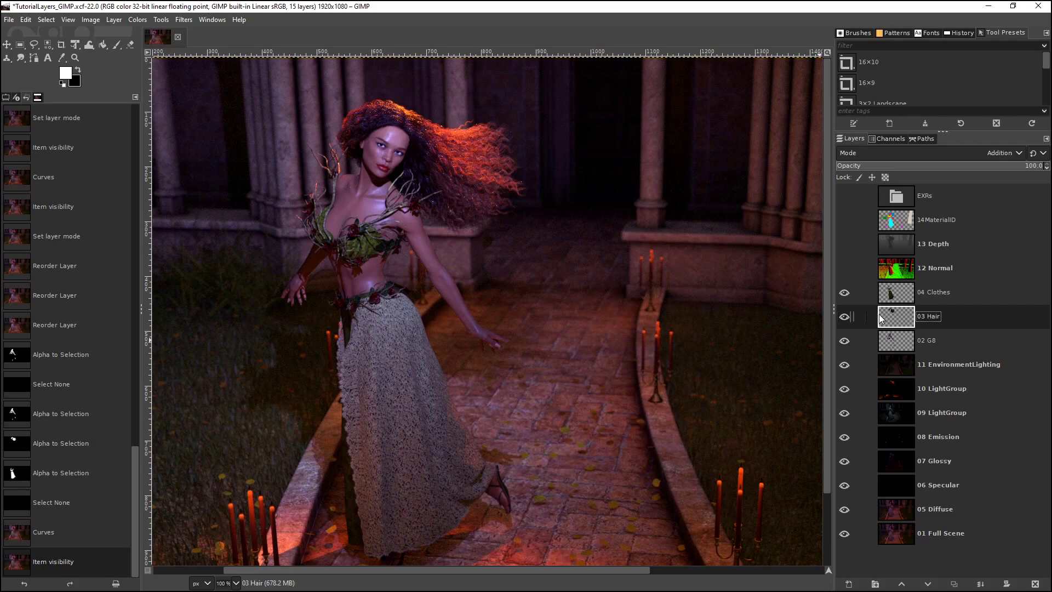
{"action": "left_click", "coordinate": [139, 18]}
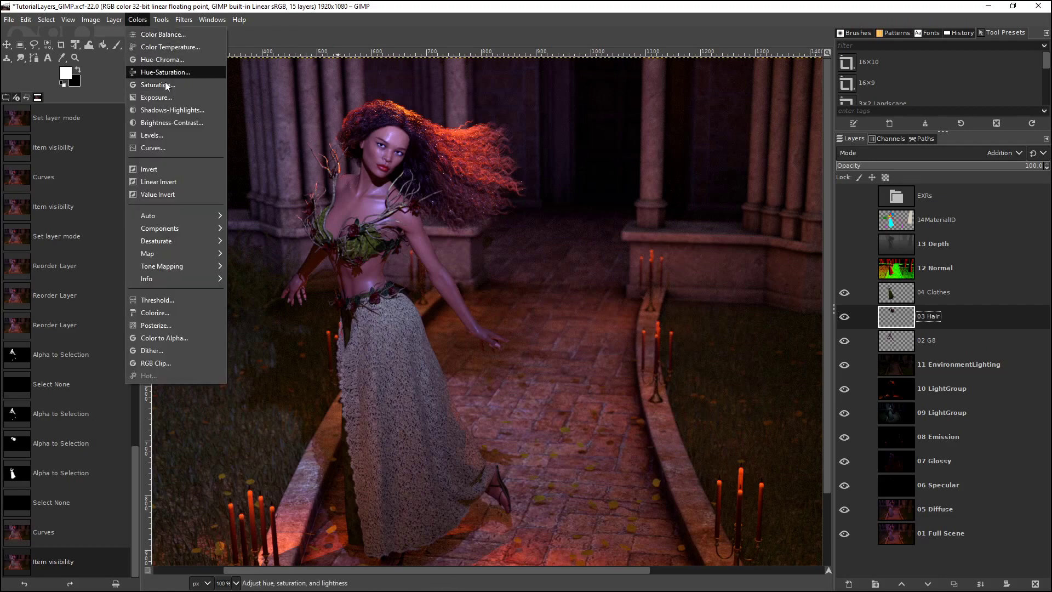
{"action": "left_click", "coordinate": [160, 148]}
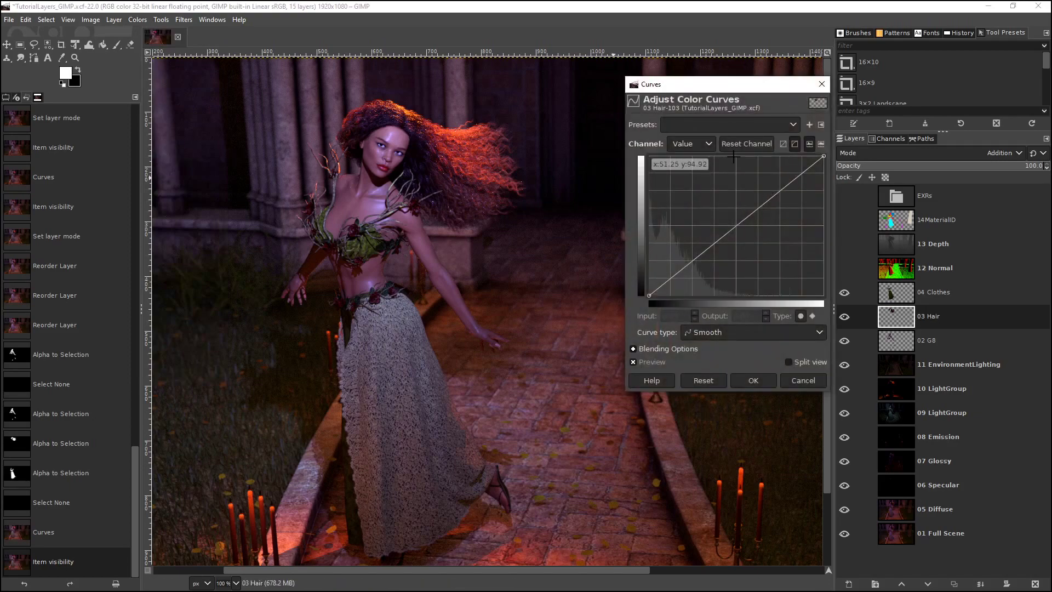
Try lowering the hair's red channel curve with a point at input 40.94, output 15.23.
{"action": "left_click", "coordinate": [702, 146]}
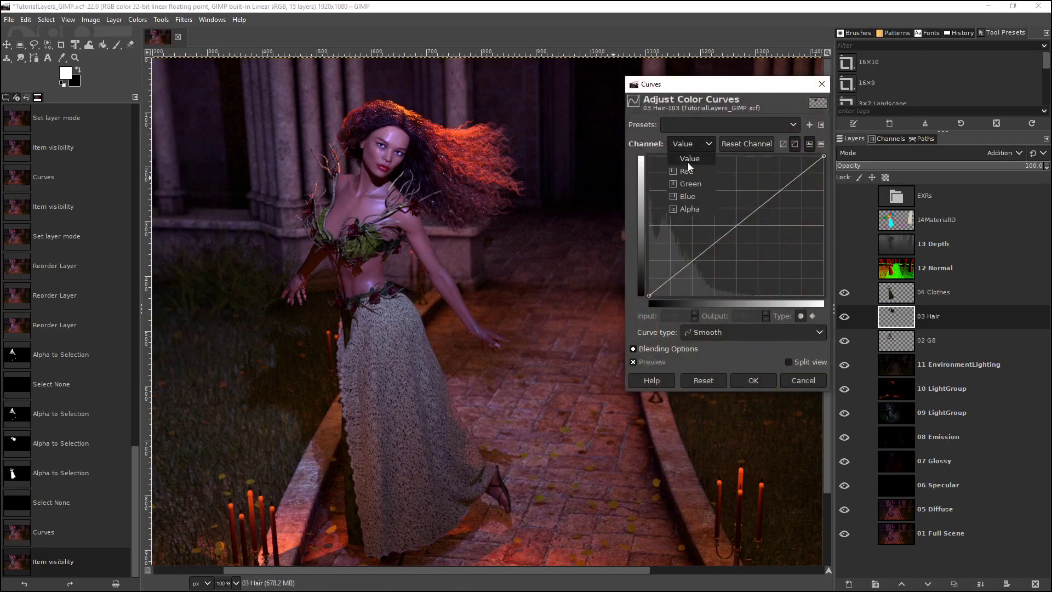
{"action": "left_click", "coordinate": [688, 169]}
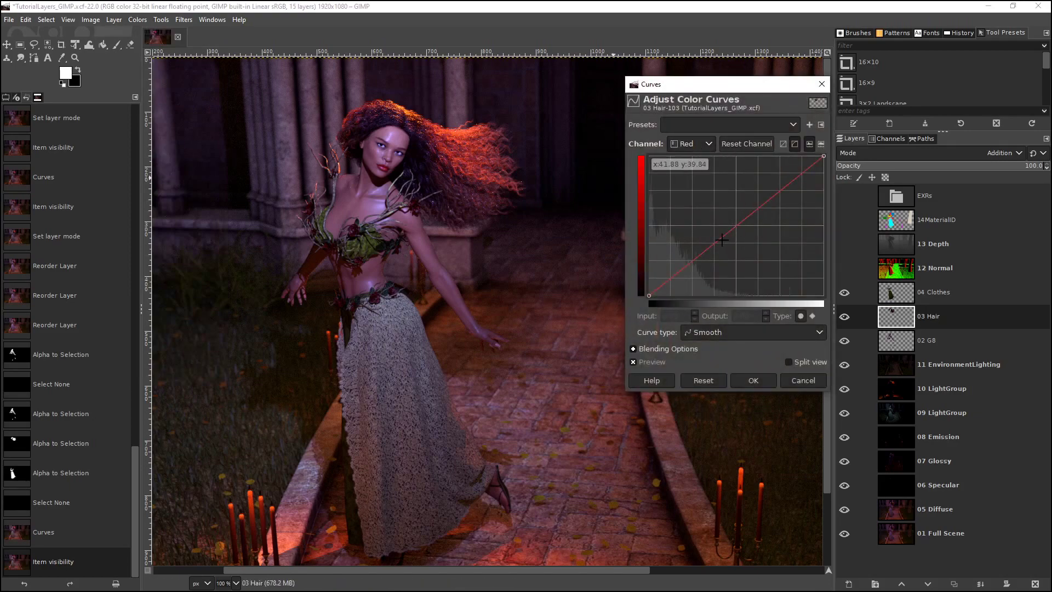
{"action": "mouse_move", "coordinate": [718, 237]}
{"action": "left_mouse_down"}
{"action": "mouse_move", "coordinate": [737, 282]}
{"action": "mouse_move", "coordinate": [690, 152]}
{"action": "mouse_move", "coordinate": [754, 269]}
{"action": "mouse_move", "coordinate": [723, 207]}
{"action": "mouse_move", "coordinate": [746, 277]}
{"action": "mouse_move", "coordinate": [722, 236]}
{"action": "left_mouse_up"}
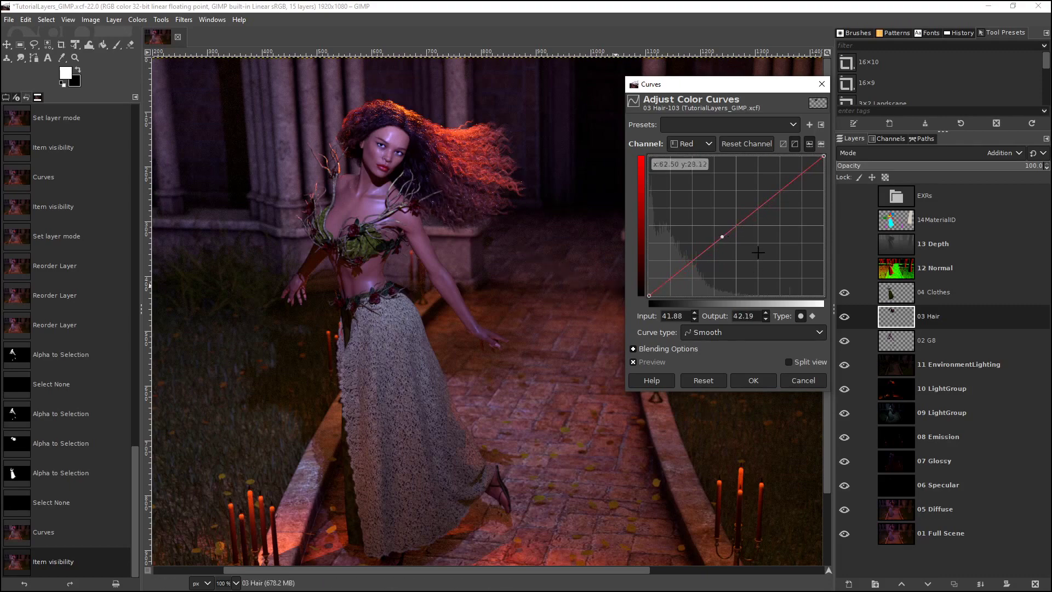
{"action": "left_click_drag", "start_coordinate": [722, 233], "coordinate": [721, 269]}
Add a point to the hair's blue channel curve at input 45.31, output 46.48.
{"action": "left_click", "coordinate": [705, 145]}
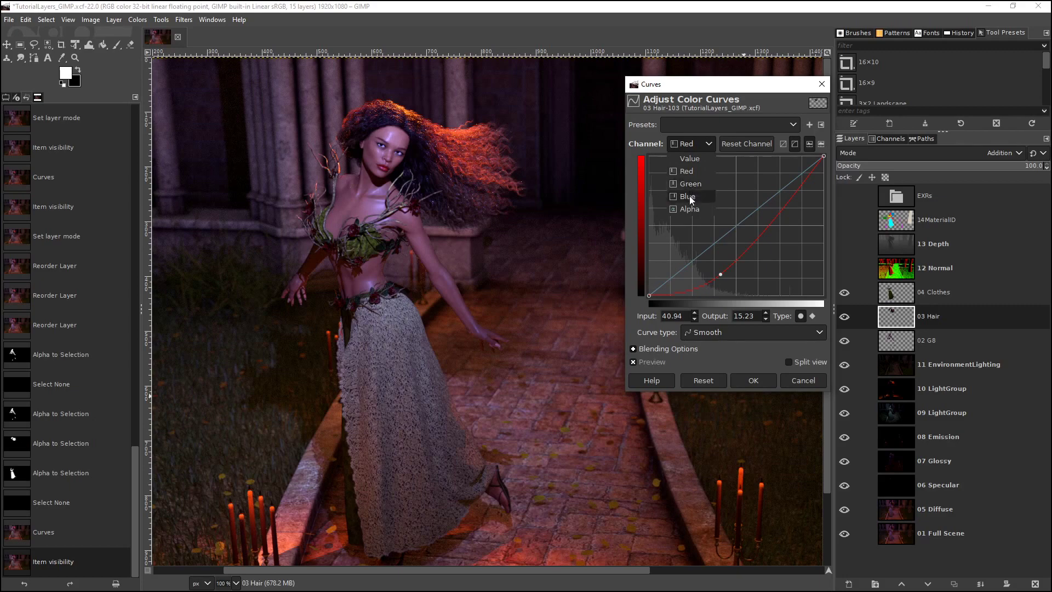
{"action": "left_click", "coordinate": [689, 196]}
{"action": "left_click_drag", "start_coordinate": [712, 244], "coordinate": [725, 225]}
Experiment with raising the hair's green channel curve, leaving its point at input 33.44, output 33.98.
{"action": "left_click", "coordinate": [698, 142]}
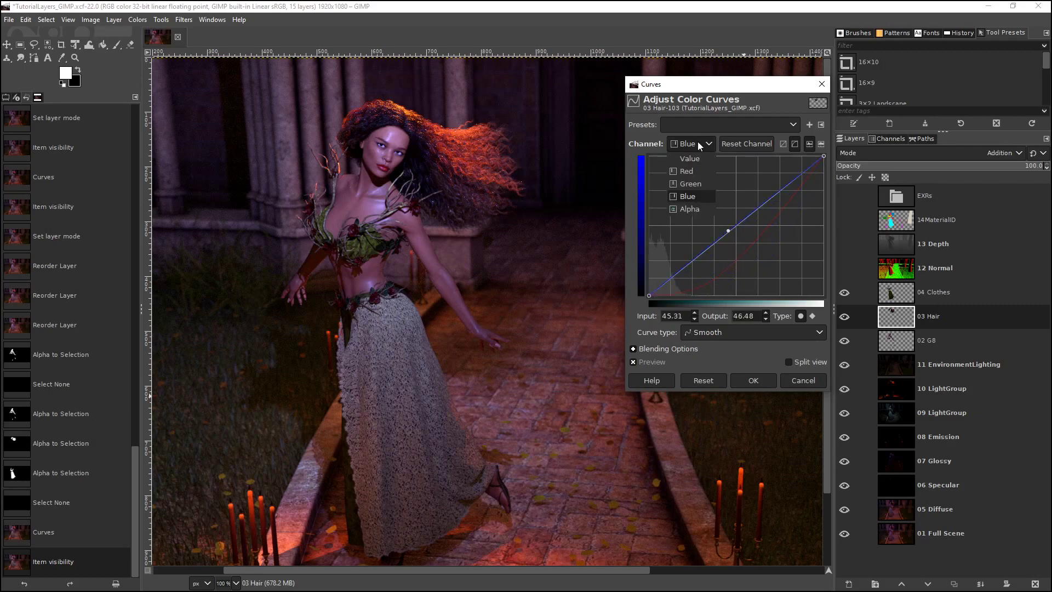
{"action": "left_click", "coordinate": [681, 186]}
{"action": "left_click_drag", "start_coordinate": [719, 240], "coordinate": [711, 198]}
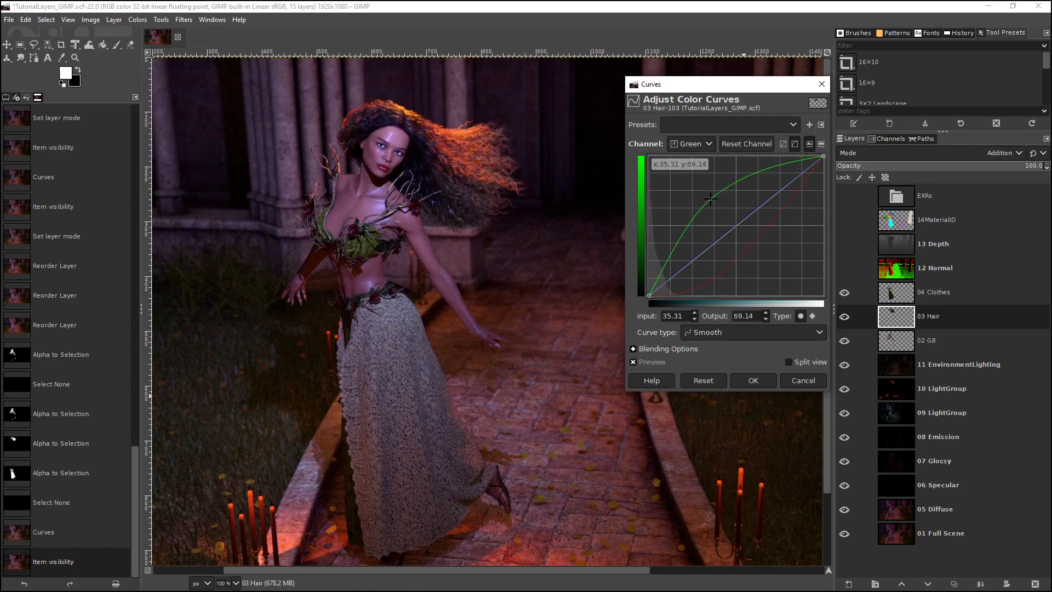
{"action": "left_click_drag", "start_coordinate": [711, 198], "coordinate": [708, 248]}
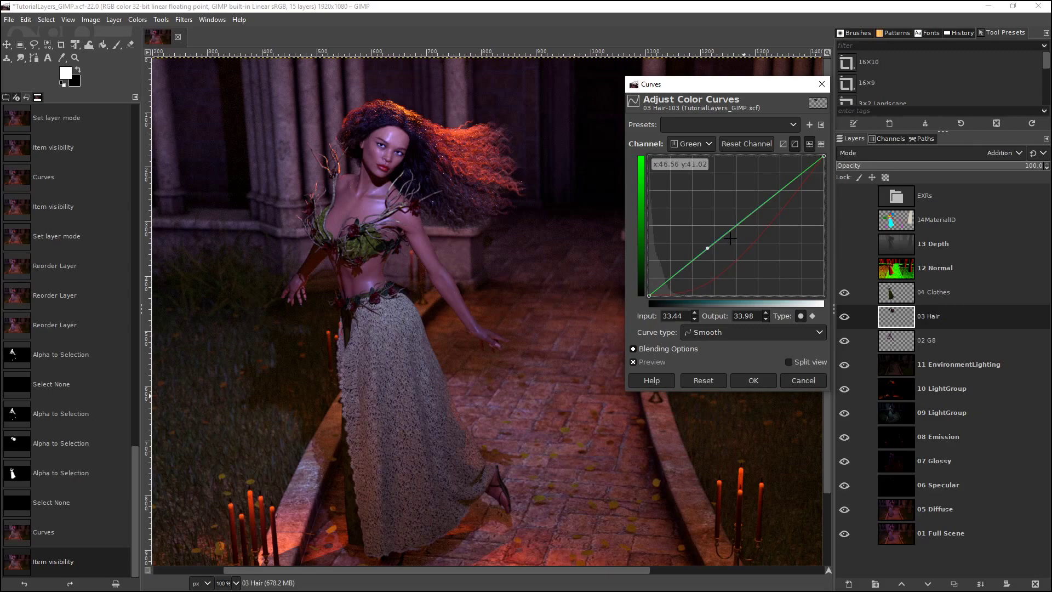
Shape the hair's red curve with points at input 48.44, output 79.69 and input 15.62, output 9.38, and apply the adjustment.
{"action": "left_click", "coordinate": [698, 143]}
{"action": "left_click", "coordinate": [692, 176]}
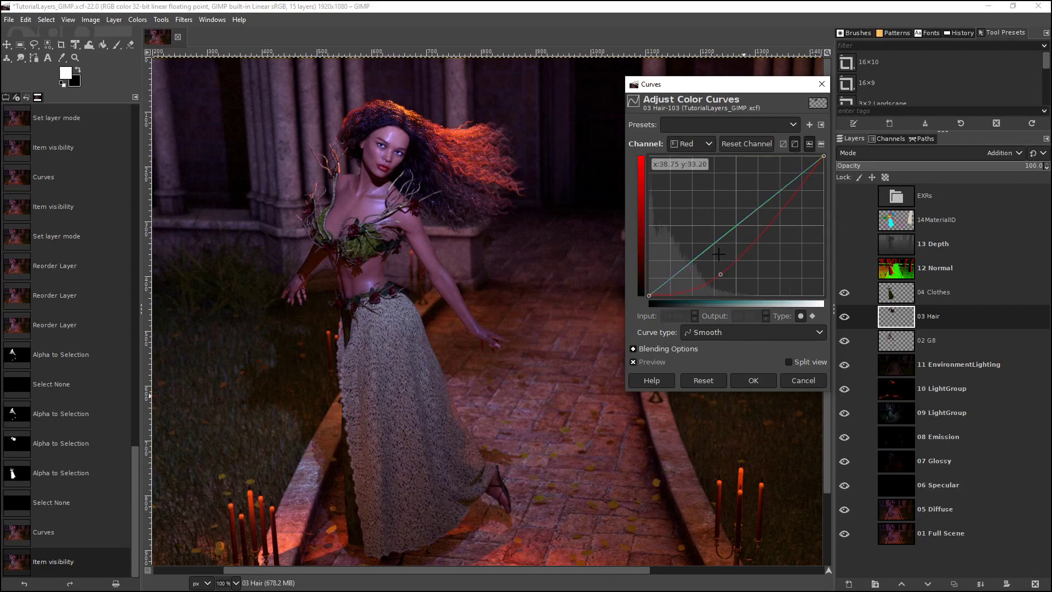
{"action": "left_click_drag", "start_coordinate": [716, 278], "coordinate": [732, 185]}
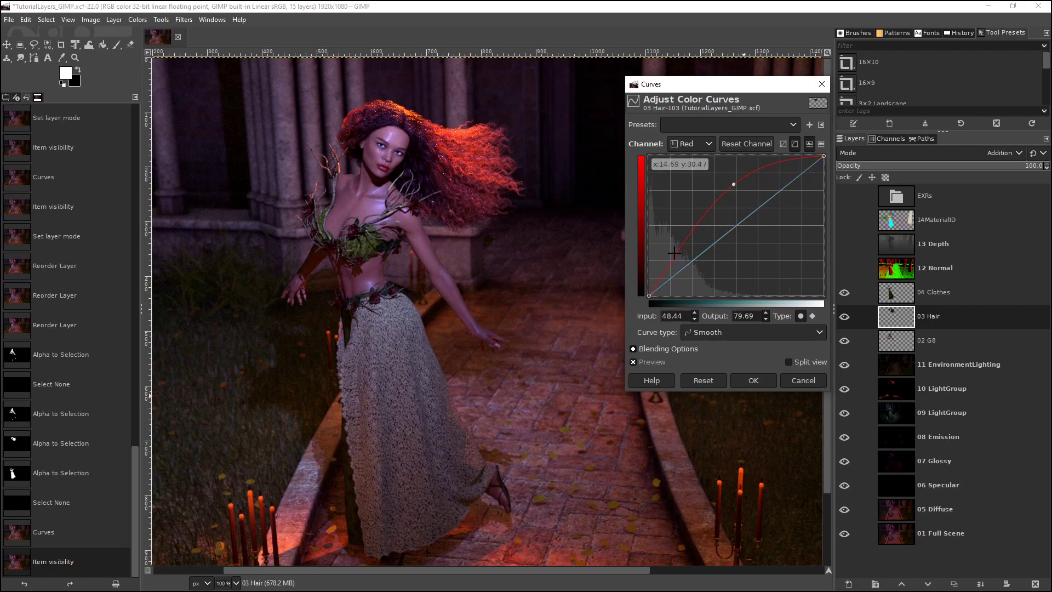
{"action": "left_click_drag", "start_coordinate": [672, 273], "coordinate": [676, 282]}
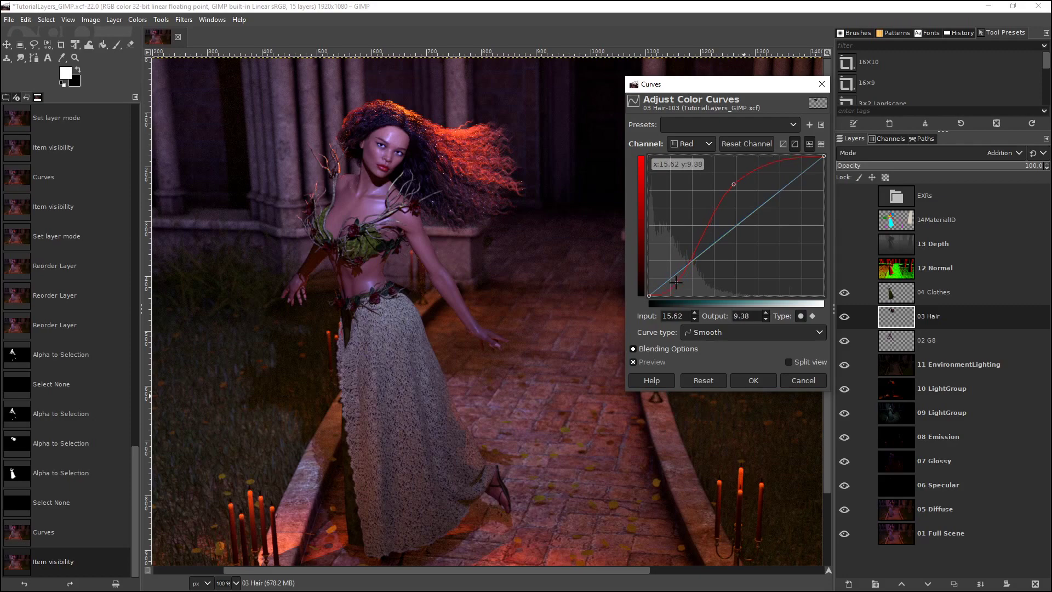
{"action": "left_click", "coordinate": [752, 383]}
Toggle the visibility of 03 Hair repeatedly to compare the image with and without the adjusted hair layer.
{"action": "left_click", "coordinate": [845, 316]}
{"action": "left_click", "coordinate": [845, 316]}
{"action": "left_click", "coordinate": [844, 316]}
{"action": "left_click", "coordinate": [845, 316]}
{"action": "left_click", "coordinate": [847, 315]}
{"action": "left_click", "coordinate": [847, 315]}
{"action": "left_click", "coordinate": [847, 315]}
{"action": "left_click", "coordinate": [847, 316]}
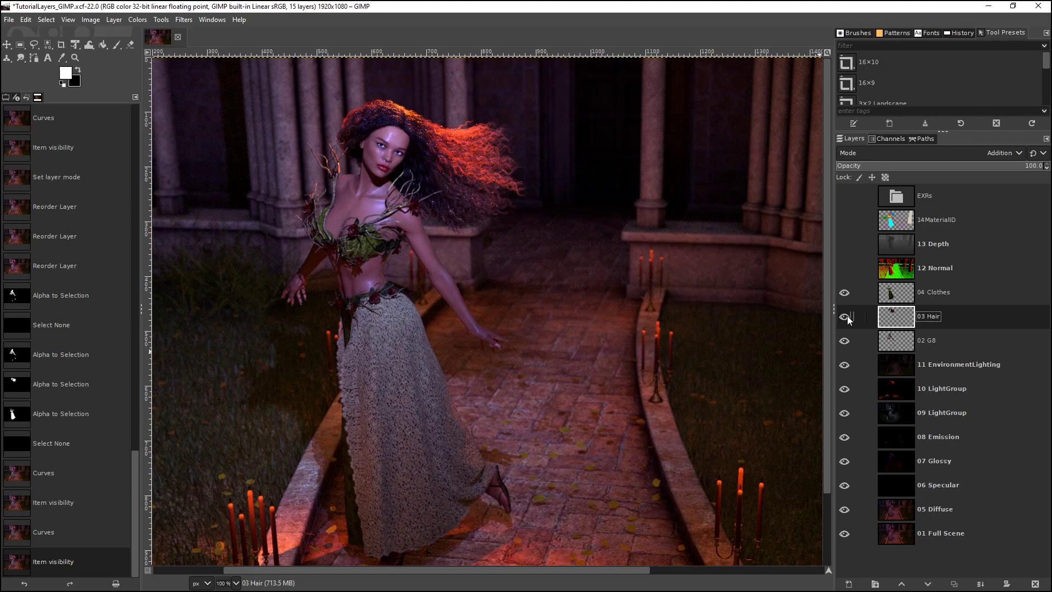
{"action": "left_click", "coordinate": [933, 296]}
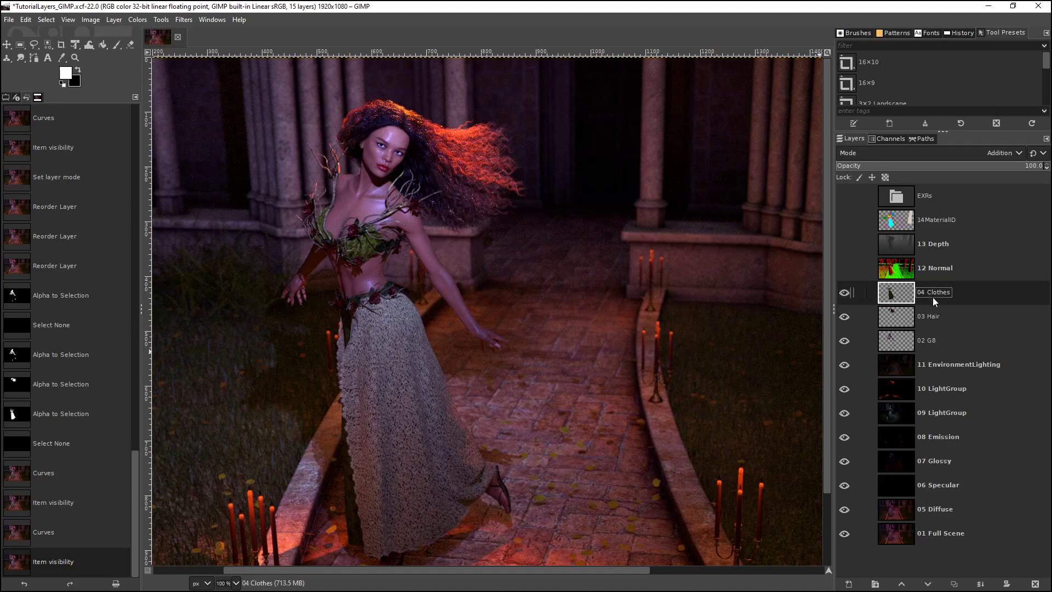
{"action": "left_click", "coordinate": [926, 340]}
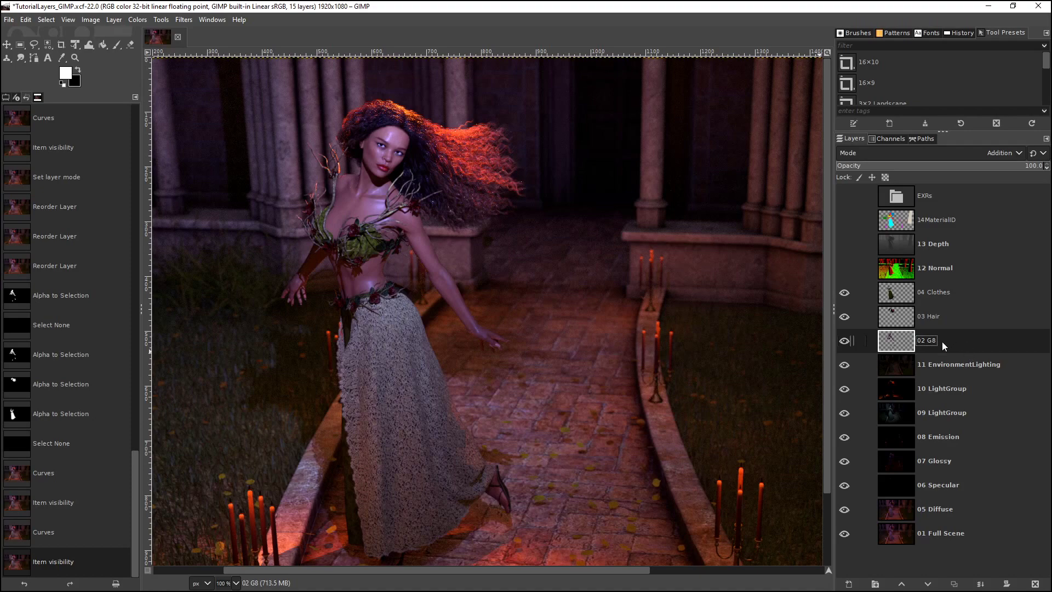
{"action": "left_click", "coordinate": [929, 323]}
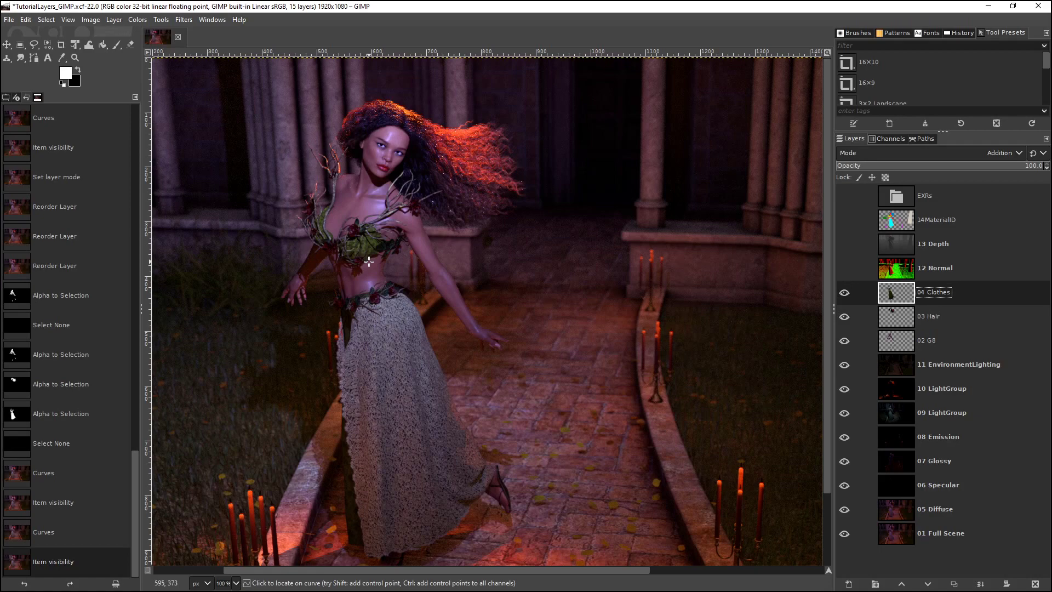
Make 10 LightGroup the active layer and toggle its visibility to examine which parts of the image it lights.
{"action": "left_click", "coordinate": [928, 393]}
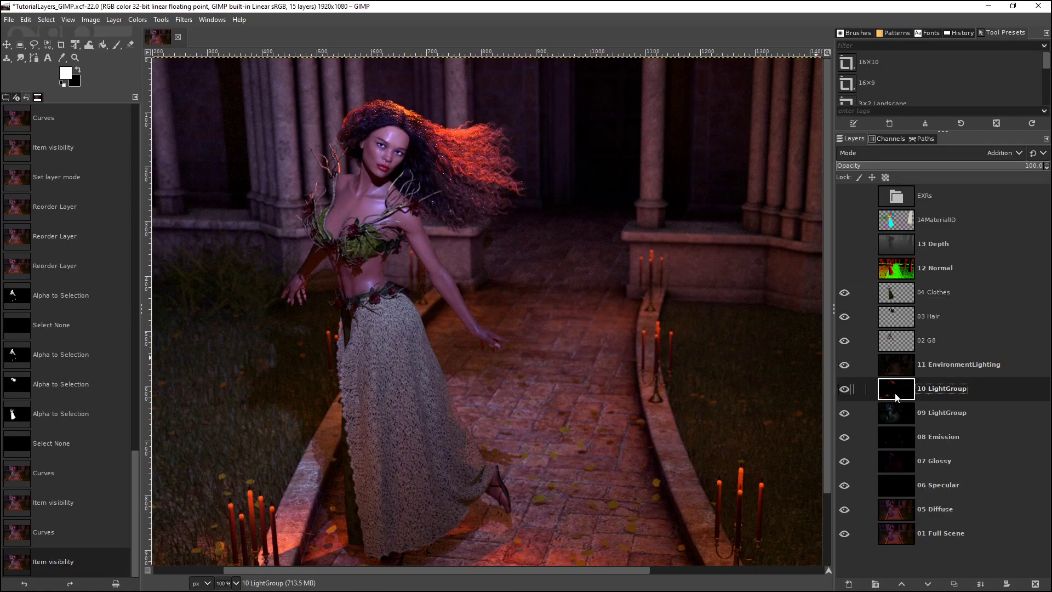
{"action": "left_click", "coordinate": [844, 389]}
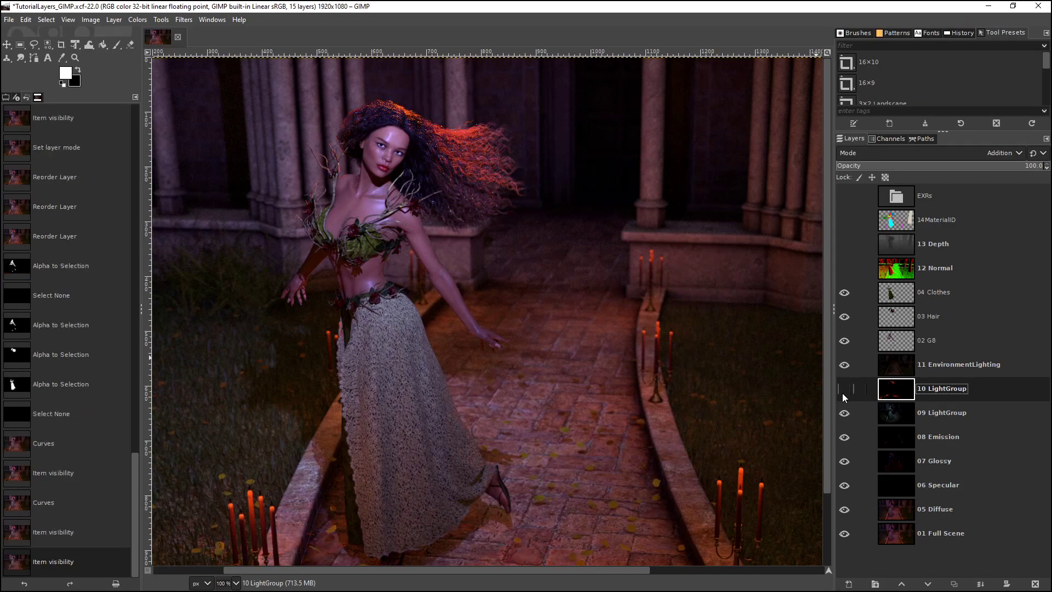
{"action": "left_click", "coordinate": [843, 393]}
{"action": "left_click", "coordinate": [842, 393]}
{"action": "left_click", "coordinate": [842, 393]}
{"action": "left_click", "coordinate": [842, 393]}
{"action": "left_click", "coordinate": [842, 393]}
{"action": "left_click", "coordinate": [842, 393]}
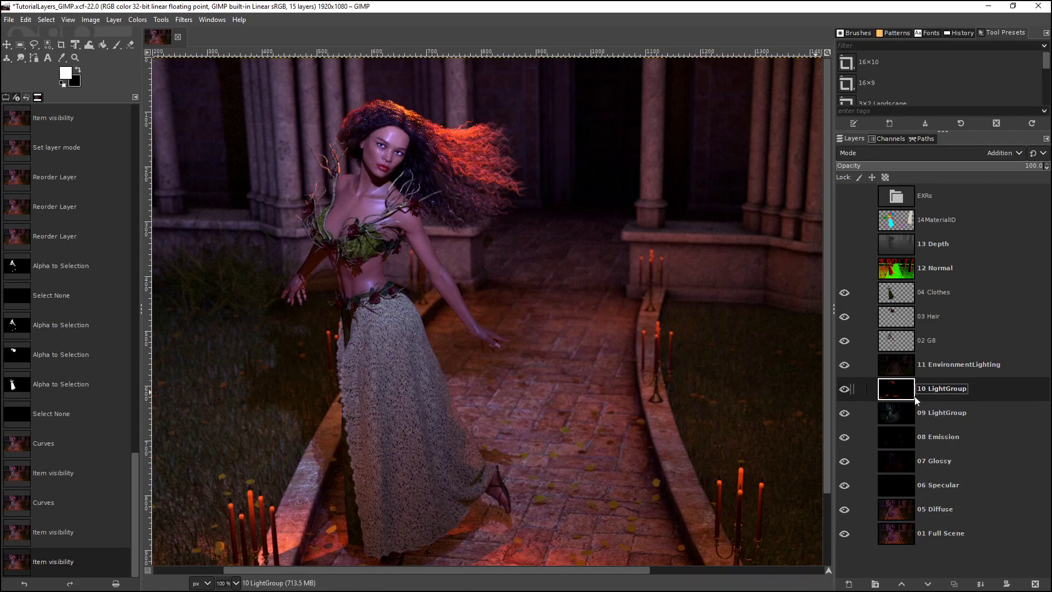
Add a black (full transparency) layer mask to 10 LightGroup.
{"action": "right_click", "coordinate": [928, 393]}
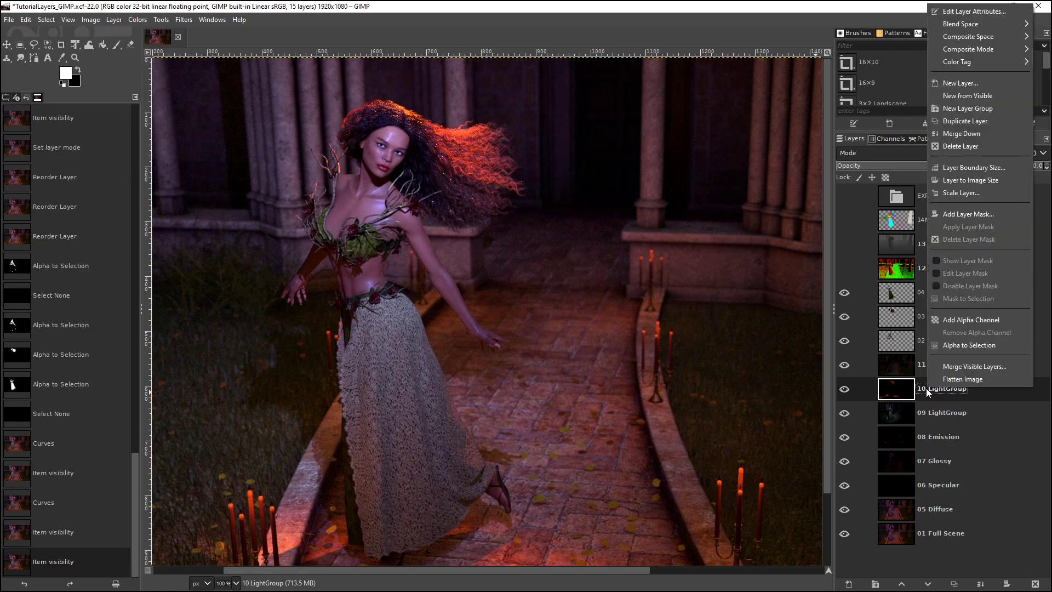
{"action": "left_click", "coordinate": [974, 215]}
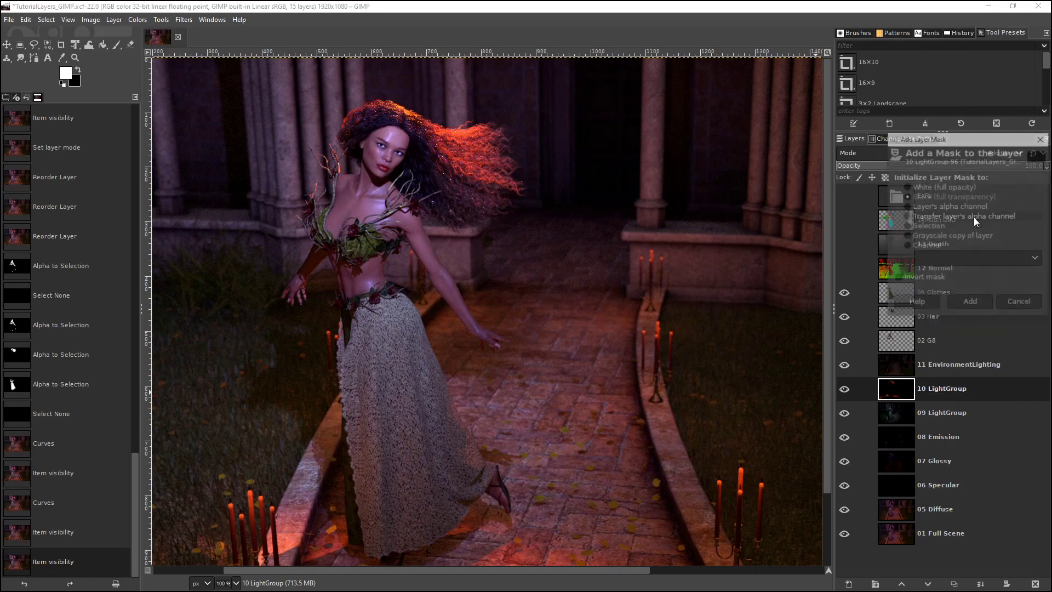
{"action": "left_click", "coordinate": [967, 304]}
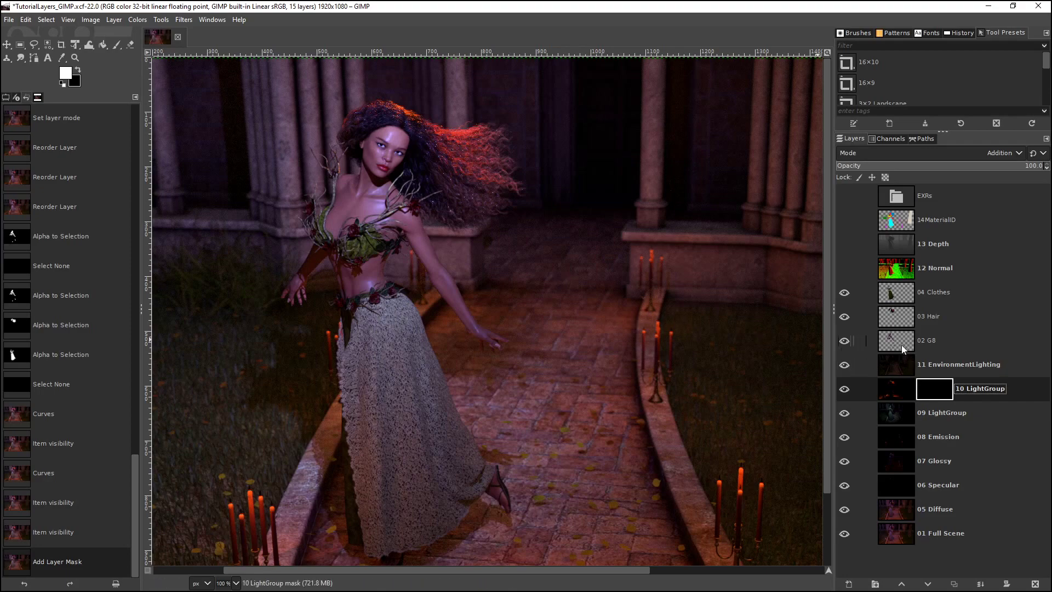
Paint the hair area white on 10 LightGroup's mask with the Paintbrush, using 03 Hair's alpha as the selection, and clear the selection.
{"action": "left_click", "coordinate": [894, 318], "text": "alt"}
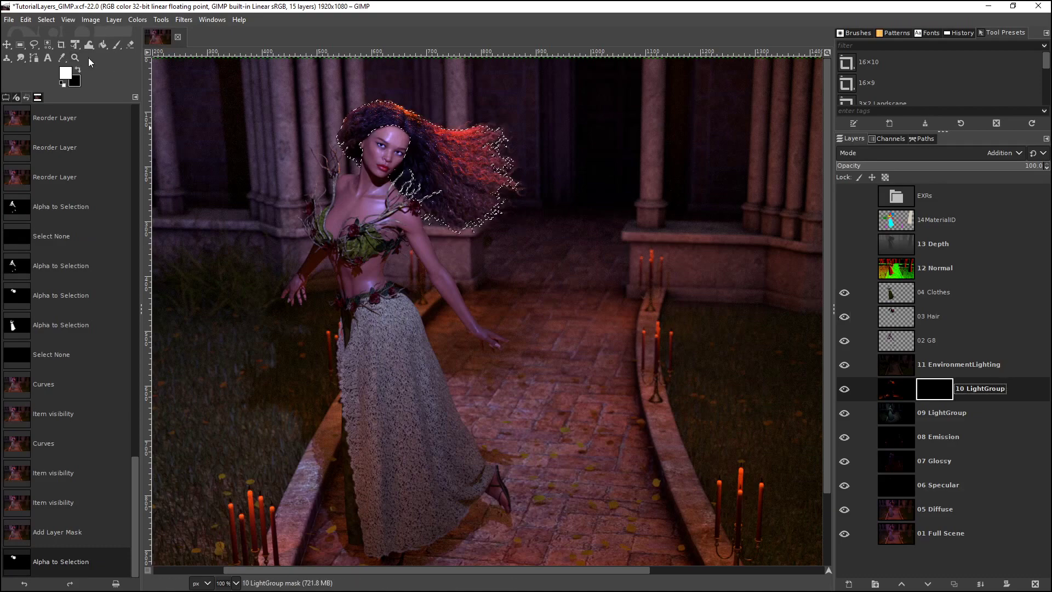
{"action": "left_click", "coordinate": [116, 44]}
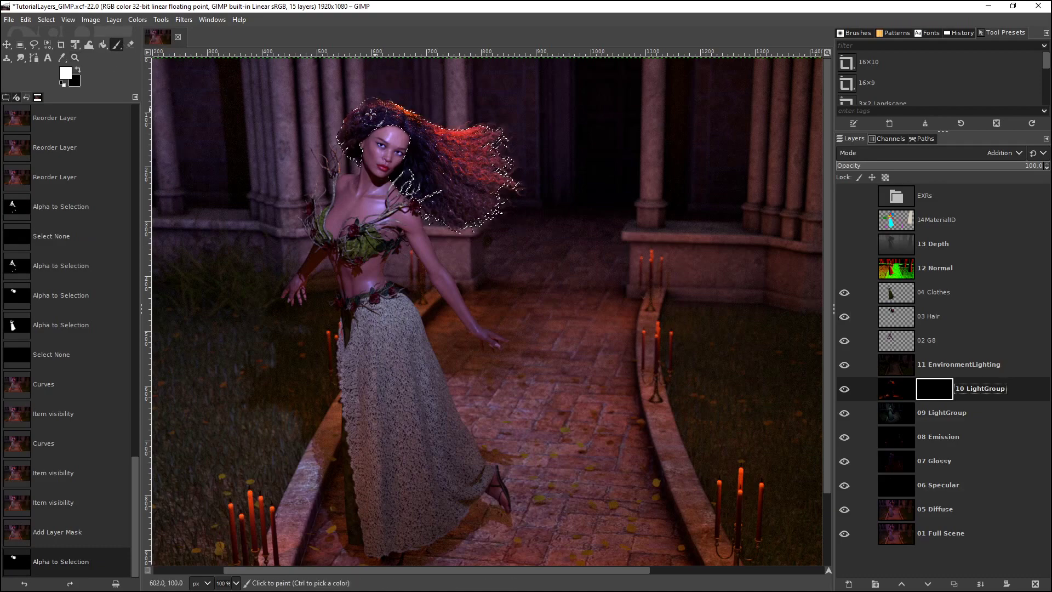
{"action": "mouse_move", "coordinate": [351, 154]}
{"action": "left_mouse_down"}
{"action": "mouse_move", "coordinate": [377, 111]}
{"action": "mouse_move", "coordinate": [440, 158]}
{"action": "mouse_move", "coordinate": [415, 117]}
{"action": "mouse_move", "coordinate": [411, 126]}
{"action": "mouse_move", "coordinate": [476, 175]}
{"action": "mouse_move", "coordinate": [439, 118]}
{"action": "mouse_move", "coordinate": [502, 163]}
{"action": "mouse_move", "coordinate": [480, 120]}
{"action": "mouse_move", "coordinate": [500, 142]}
{"action": "mouse_move", "coordinate": [471, 235]}
{"action": "mouse_move", "coordinate": [447, 216]}
{"action": "mouse_move", "coordinate": [494, 144]}
{"action": "mouse_move", "coordinate": [496, 193]}
{"action": "mouse_move", "coordinate": [440, 222]}
{"action": "mouse_move", "coordinate": [424, 160]}
{"action": "mouse_move", "coordinate": [440, 141]}
{"action": "mouse_move", "coordinate": [409, 191]}
{"action": "mouse_move", "coordinate": [387, 93]}
{"action": "mouse_move", "coordinate": [399, 97]}
{"action": "mouse_move", "coordinate": [349, 124]}
{"action": "mouse_move", "coordinate": [364, 140]}
{"action": "mouse_move", "coordinate": [392, 120]}
{"action": "mouse_move", "coordinate": [457, 152]}
{"action": "mouse_move", "coordinate": [474, 132]}
{"action": "mouse_move", "coordinate": [440, 103]}
{"action": "mouse_move", "coordinate": [502, 139]}
{"action": "mouse_move", "coordinate": [460, 170]}
{"action": "mouse_move", "coordinate": [499, 221]}
{"action": "mouse_move", "coordinate": [403, 157]}
{"action": "mouse_move", "coordinate": [435, 195]}
{"action": "mouse_move", "coordinate": [509, 191]}
{"action": "mouse_move", "coordinate": [453, 171]}
{"action": "mouse_move", "coordinate": [490, 133]}
{"action": "mouse_move", "coordinate": [411, 125]}
{"action": "mouse_move", "coordinate": [385, 99]}
{"action": "mouse_move", "coordinate": [327, 136]}
{"action": "mouse_move", "coordinate": [380, 97]}
{"action": "mouse_move", "coordinate": [436, 146]}
{"action": "mouse_move", "coordinate": [476, 157]}
{"action": "mouse_move", "coordinate": [459, 130]}
{"action": "mouse_move", "coordinate": [390, 108]}
{"action": "mouse_move", "coordinate": [349, 144]}
{"action": "mouse_move", "coordinate": [372, 105]}
{"action": "mouse_move", "coordinate": [458, 163]}
{"action": "mouse_move", "coordinate": [503, 132]}
{"action": "mouse_move", "coordinate": [449, 142]}
{"action": "mouse_move", "coordinate": [520, 207]}
{"action": "mouse_move", "coordinate": [451, 212]}
{"action": "mouse_move", "coordinate": [498, 181]}
{"action": "mouse_move", "coordinate": [407, 220]}
{"action": "mouse_move", "coordinate": [448, 157]}
{"action": "mouse_move", "coordinate": [413, 102]}
{"action": "mouse_move", "coordinate": [358, 146]}
{"action": "mouse_move", "coordinate": [362, 116]}
{"action": "mouse_move", "coordinate": [347, 141]}
{"action": "mouse_move", "coordinate": [402, 123]}
{"action": "mouse_move", "coordinate": [469, 179]}
{"action": "mouse_move", "coordinate": [500, 158]}
{"action": "mouse_move", "coordinate": [400, 98]}
{"action": "mouse_move", "coordinate": [493, 156]}
{"action": "left_mouse_up"}
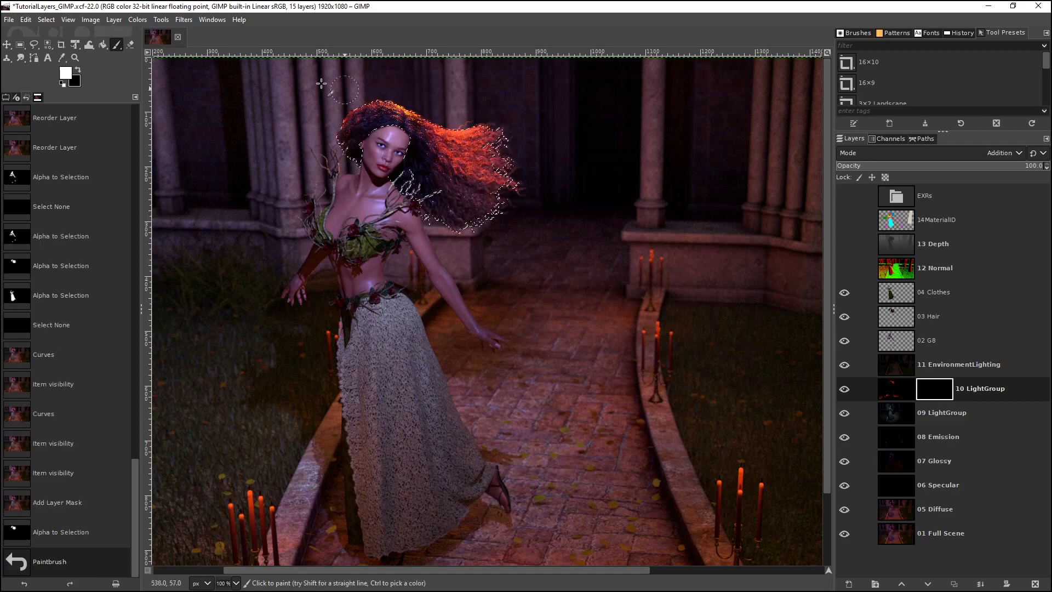
{"action": "left_click", "coordinate": [46, 20]}
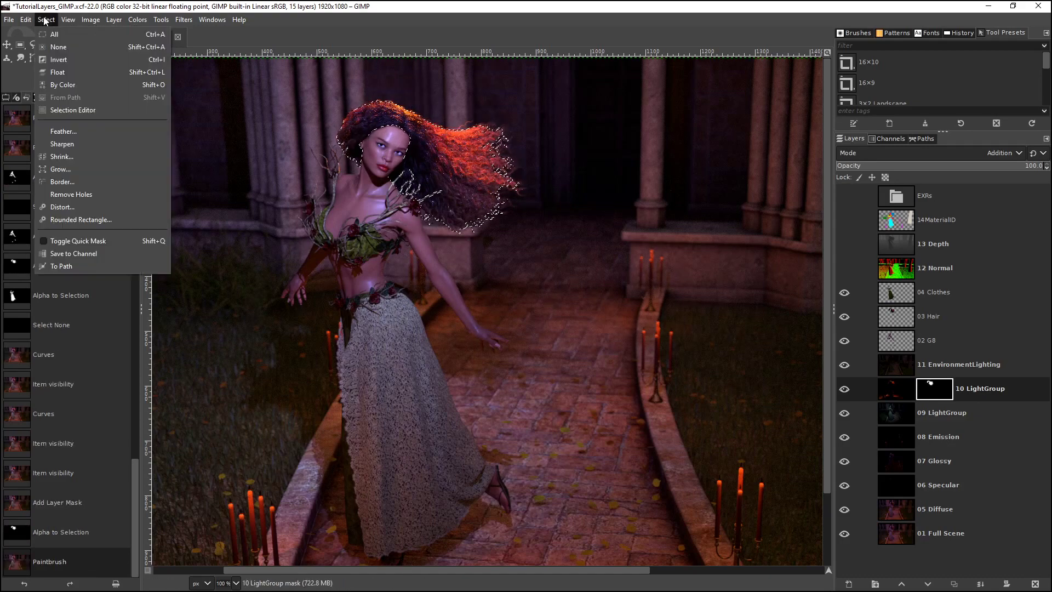
{"action": "left_click", "coordinate": [64, 48]}
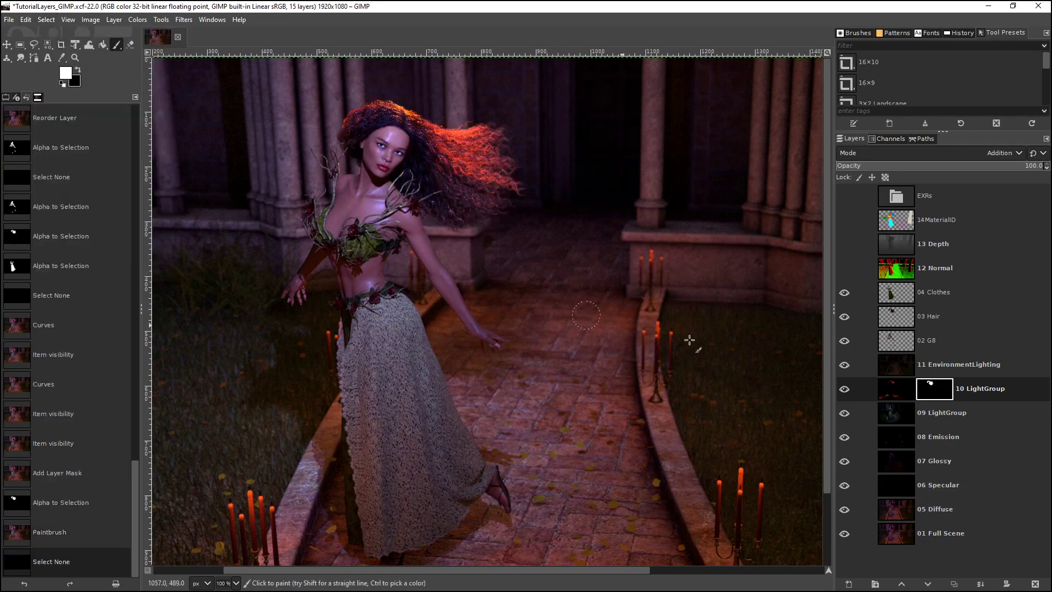
Toggle the visibility of the masked 10 LightGroup to compare the hair with and without its light.
{"action": "left_click", "coordinate": [844, 390]}
{"action": "left_click", "coordinate": [844, 390]}
{"action": "left_click", "coordinate": [844, 390]}
{"action": "left_click", "coordinate": [844, 389]}
{"action": "left_click", "coordinate": [844, 390]}
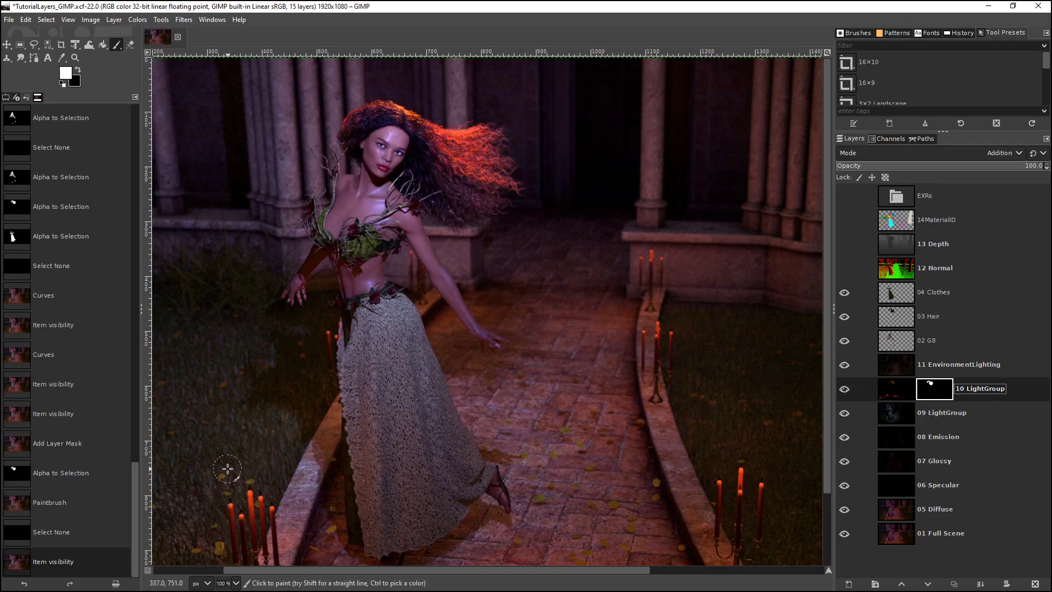
Delete the layer mask from 10 LightGroup and make 12 Normal the active layer.
{"action": "right_click", "coordinate": [935, 396]}
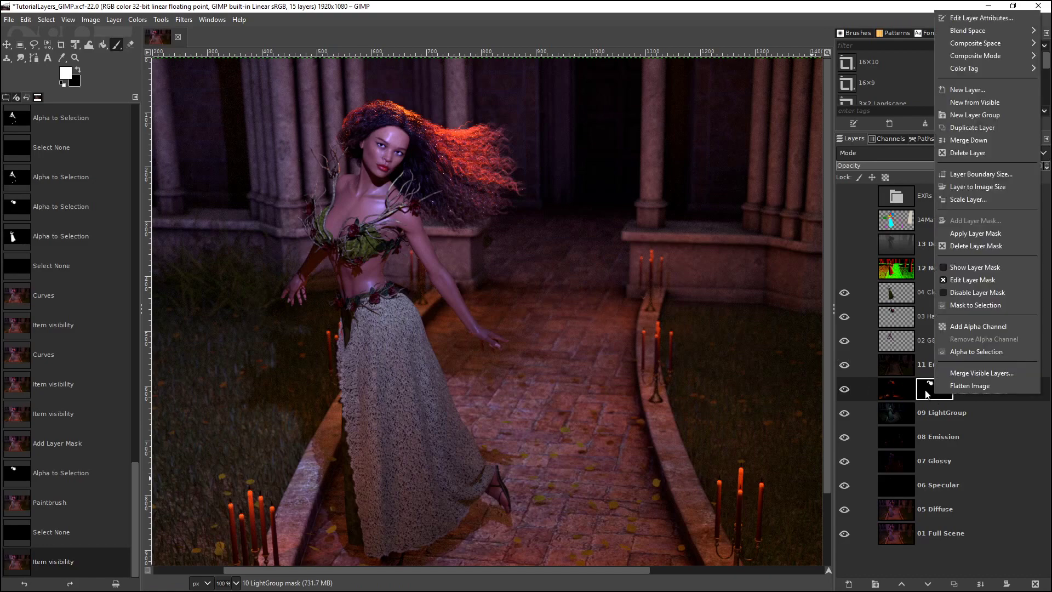
{"action": "left_click", "coordinate": [975, 246]}
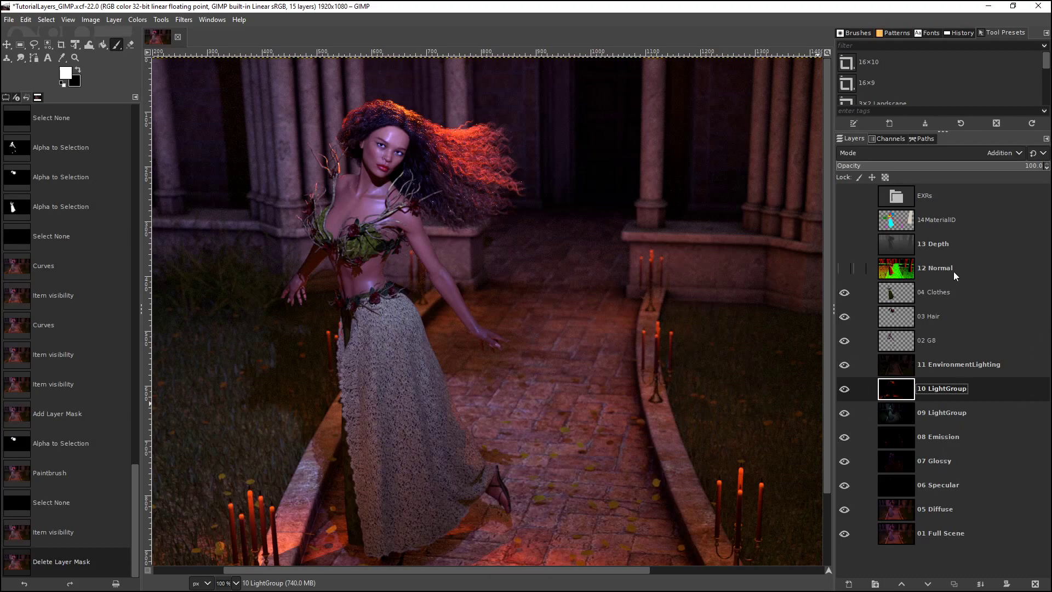
{"action": "left_click", "coordinate": [927, 268]}
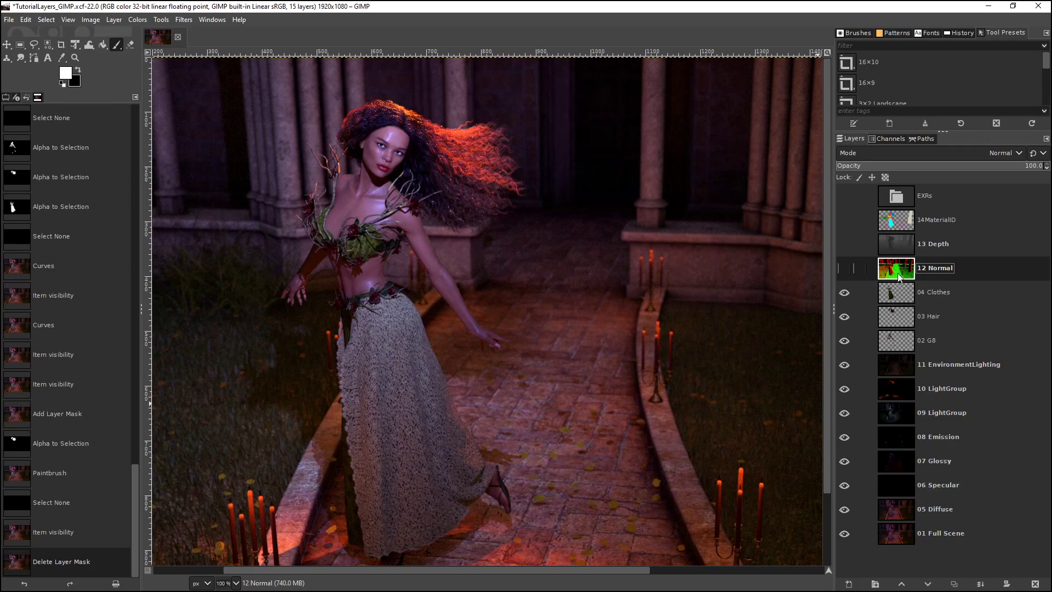
{"action": "left_click", "coordinate": [183, 20]}
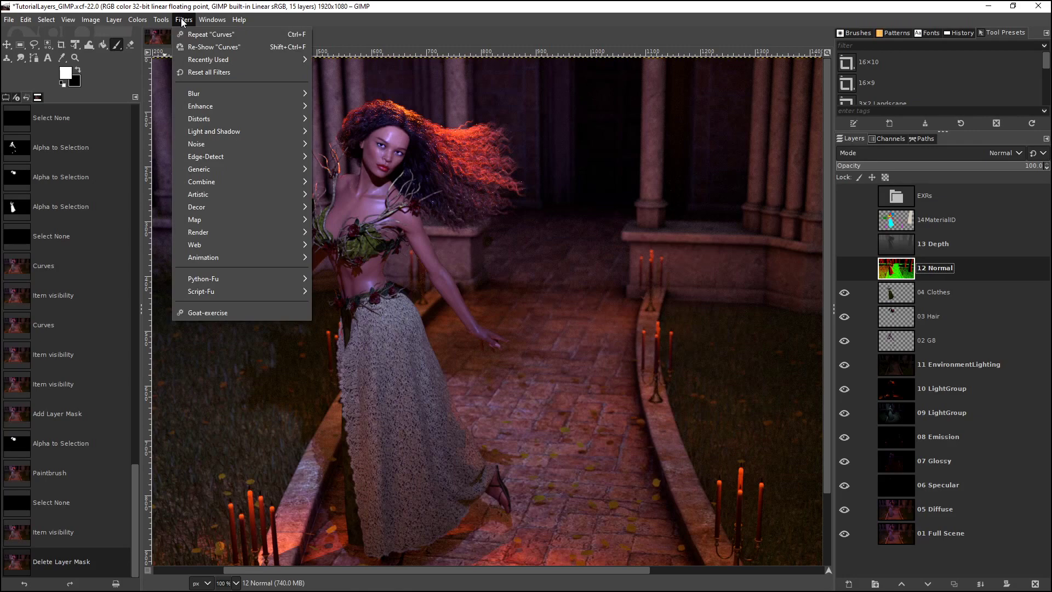
{"action": "mouse_move", "coordinate": [193, 104]}
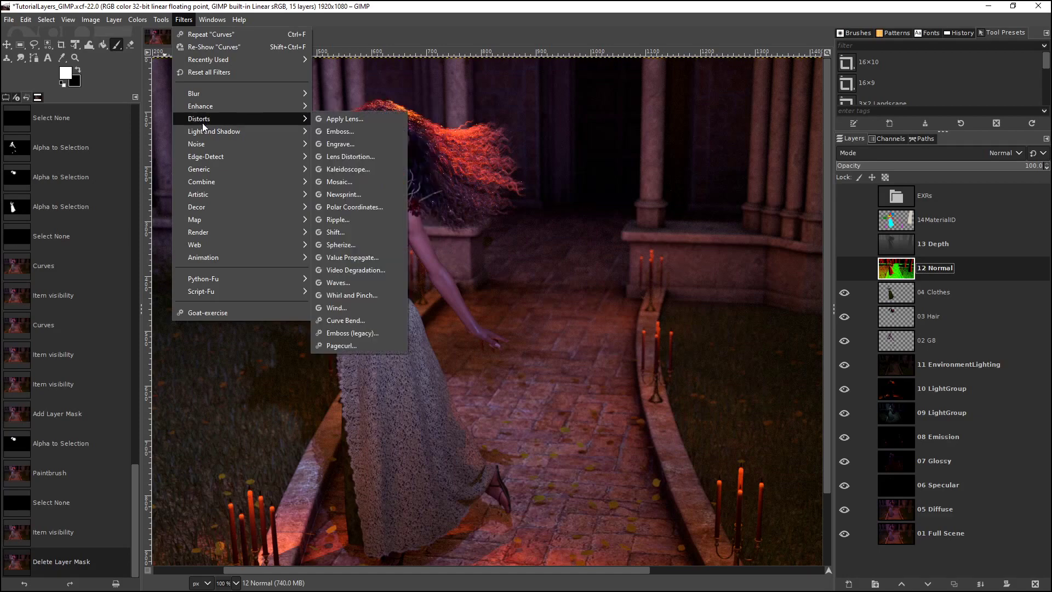
{"action": "mouse_move", "coordinate": [204, 145]}
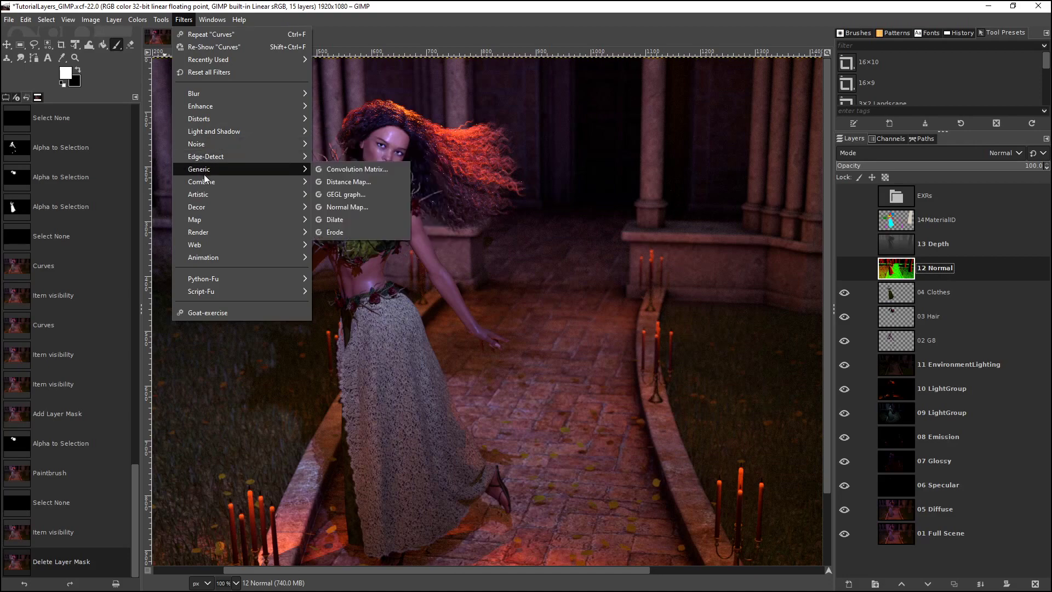
{"action": "mouse_move", "coordinate": [204, 197]}
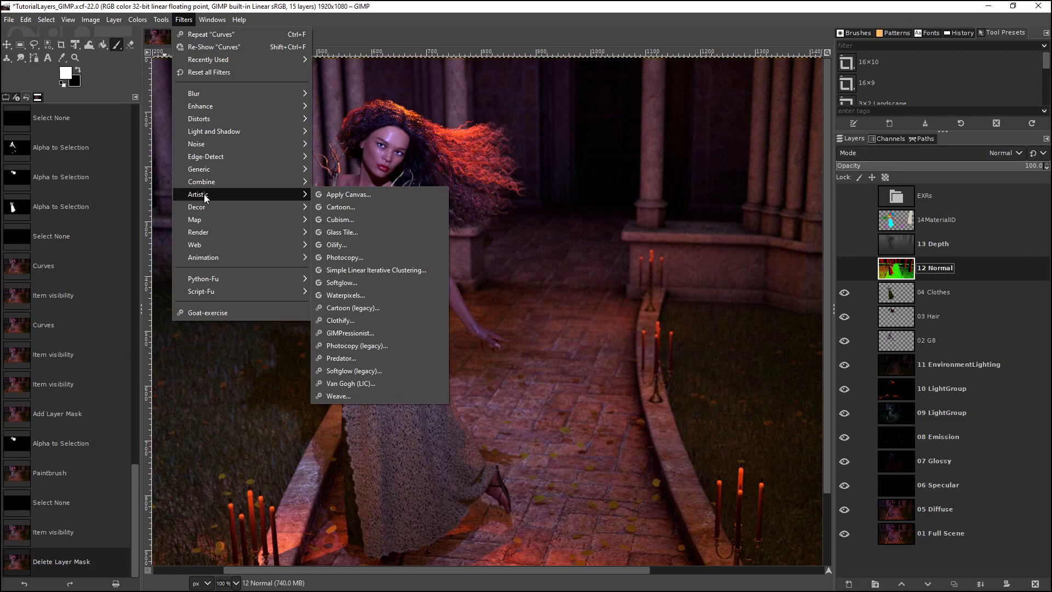
{"action": "mouse_move", "coordinate": [208, 224]}
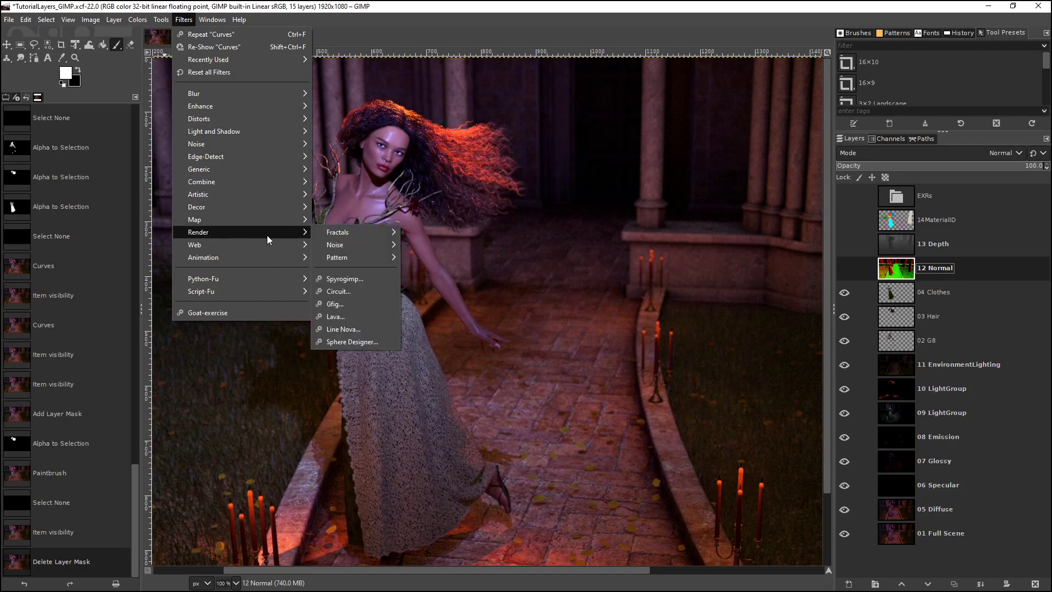
{"action": "mouse_move", "coordinate": [343, 234]}
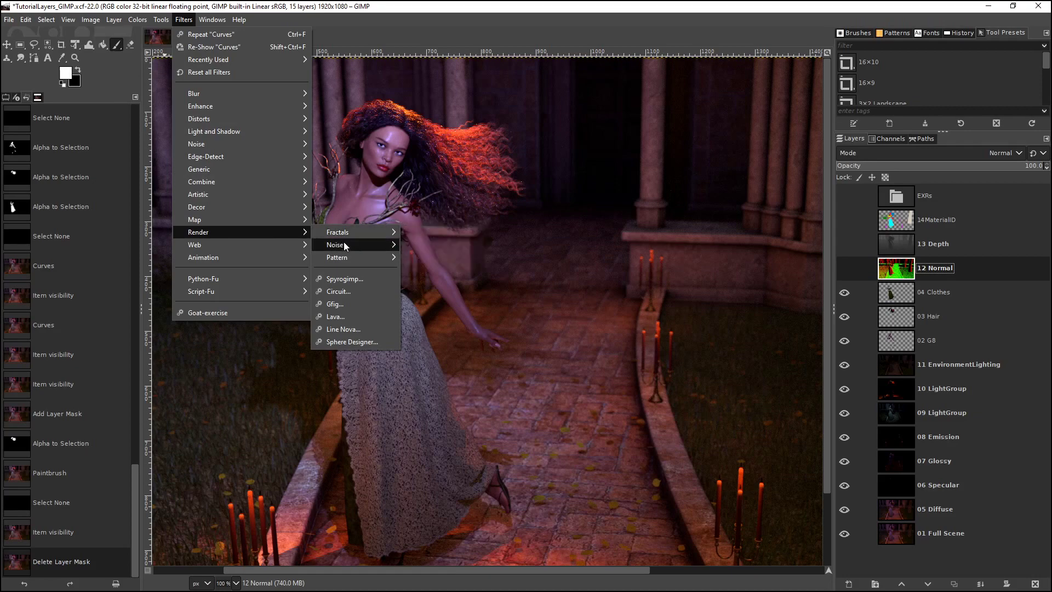
{"action": "mouse_move", "coordinate": [345, 259]}
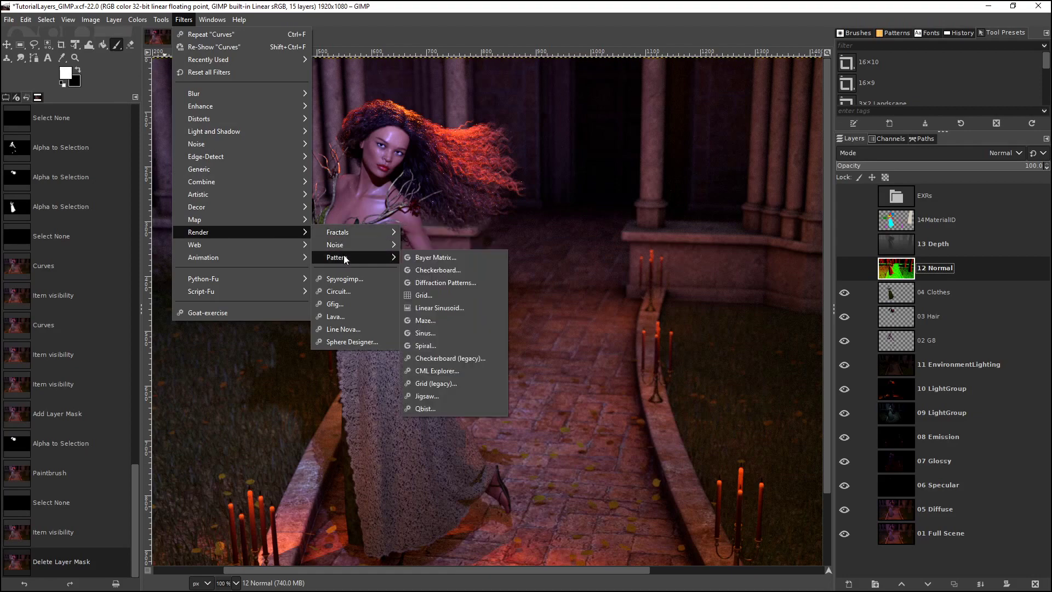
{"action": "mouse_move", "coordinate": [241, 245]}
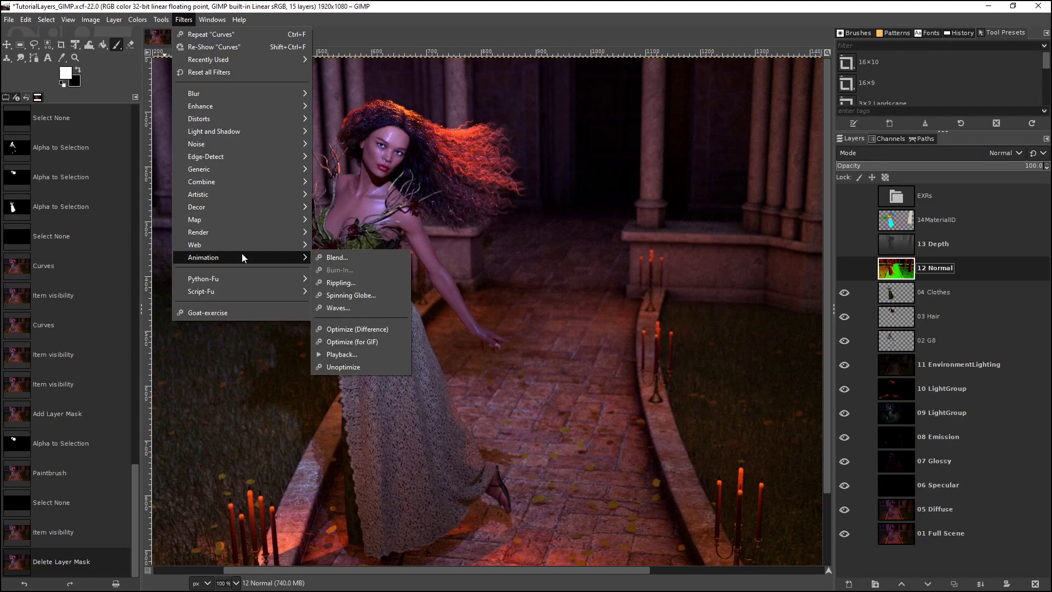
{"action": "mouse_move", "coordinate": [230, 105]}
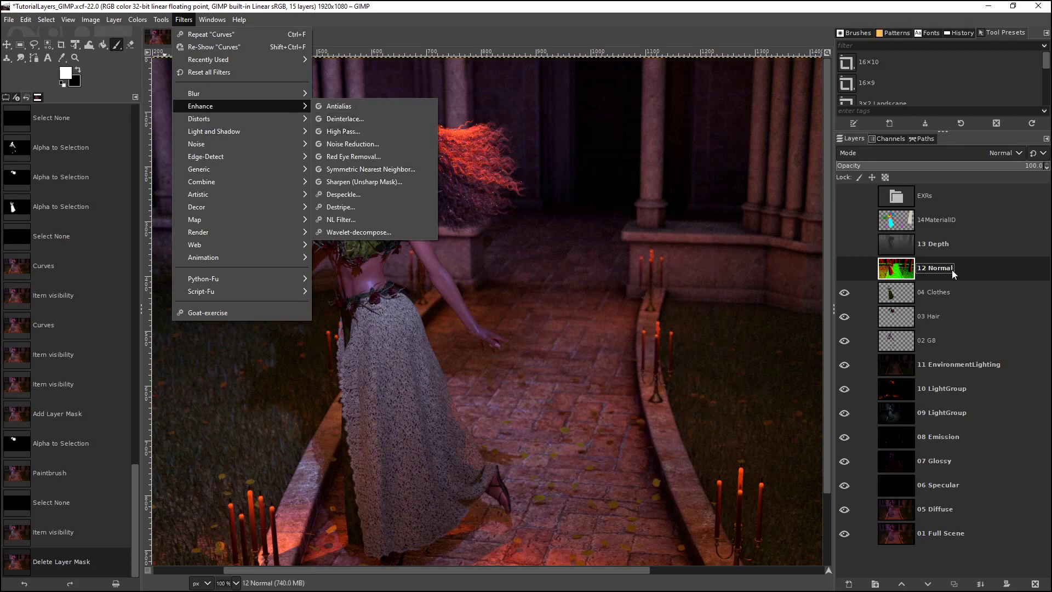
{"action": "left_click", "coordinate": [866, 277]}
Toggle the visibility of 12 Normal to compare it with the render, leaving the layer shown.
{"action": "left_click", "coordinate": [845, 269]}
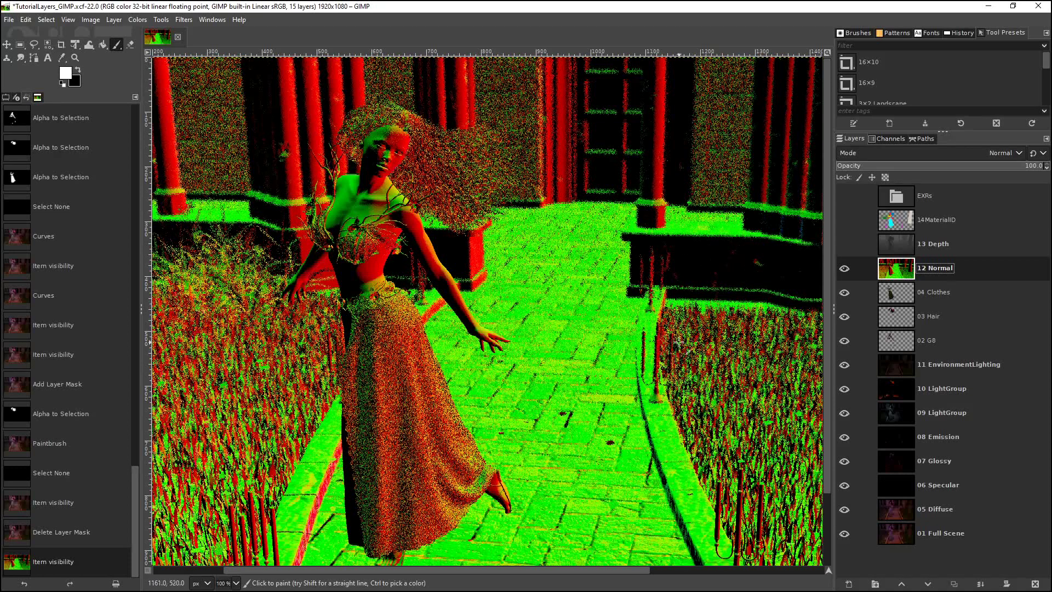
{"action": "left_click", "coordinate": [843, 268]}
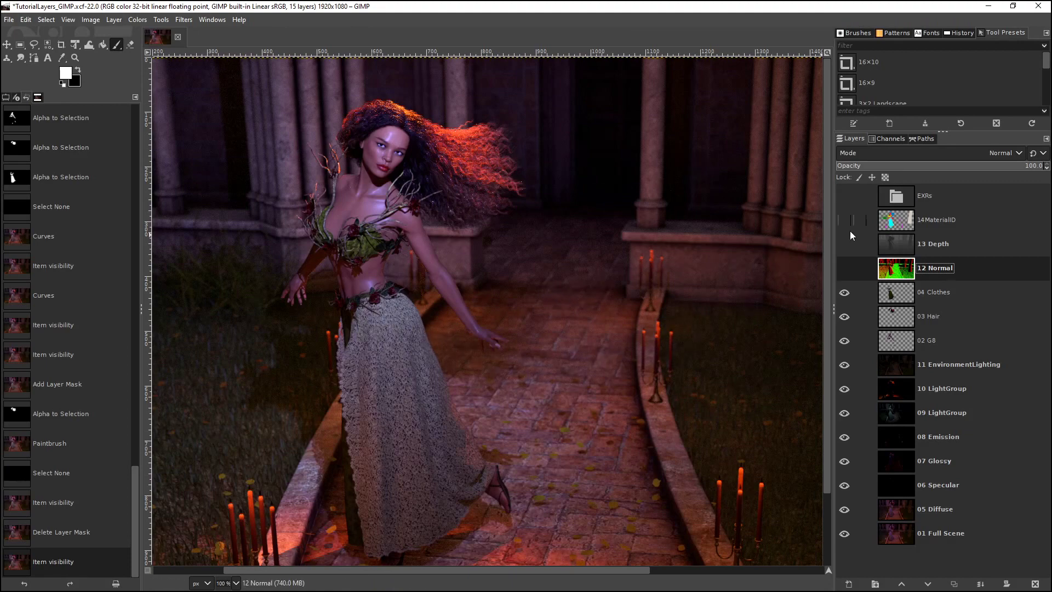
{"action": "left_click", "coordinate": [846, 267]}
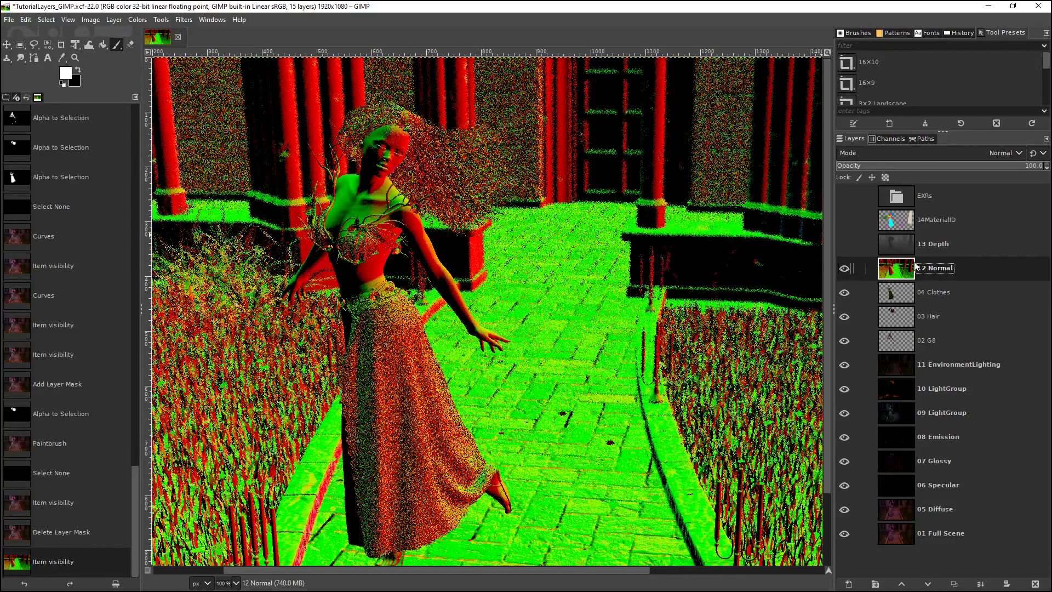
{"action": "left_click", "coordinate": [92, 20]}
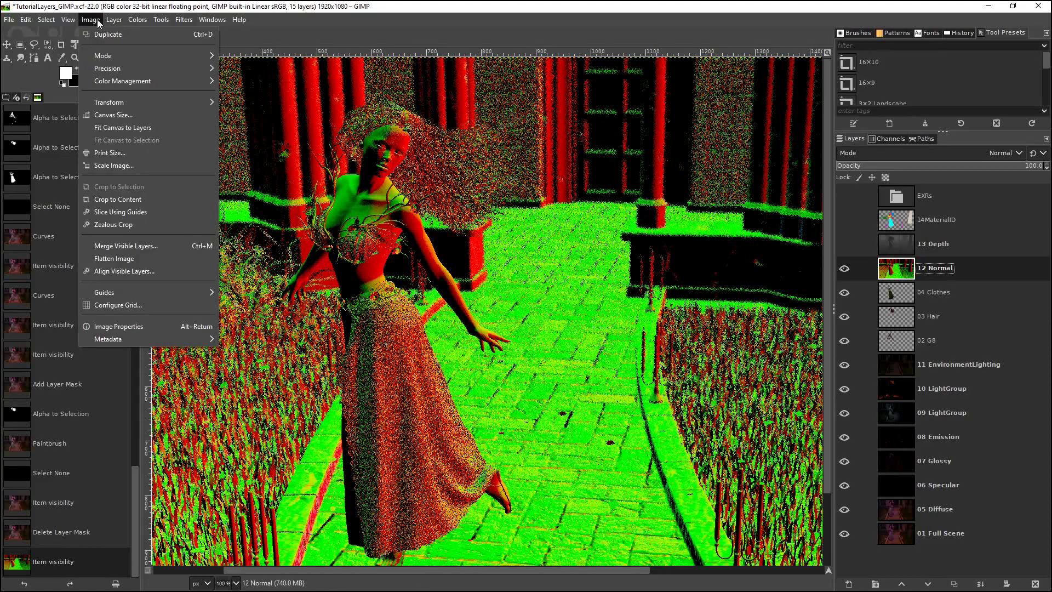
{"action": "mouse_move", "coordinate": [108, 25]}
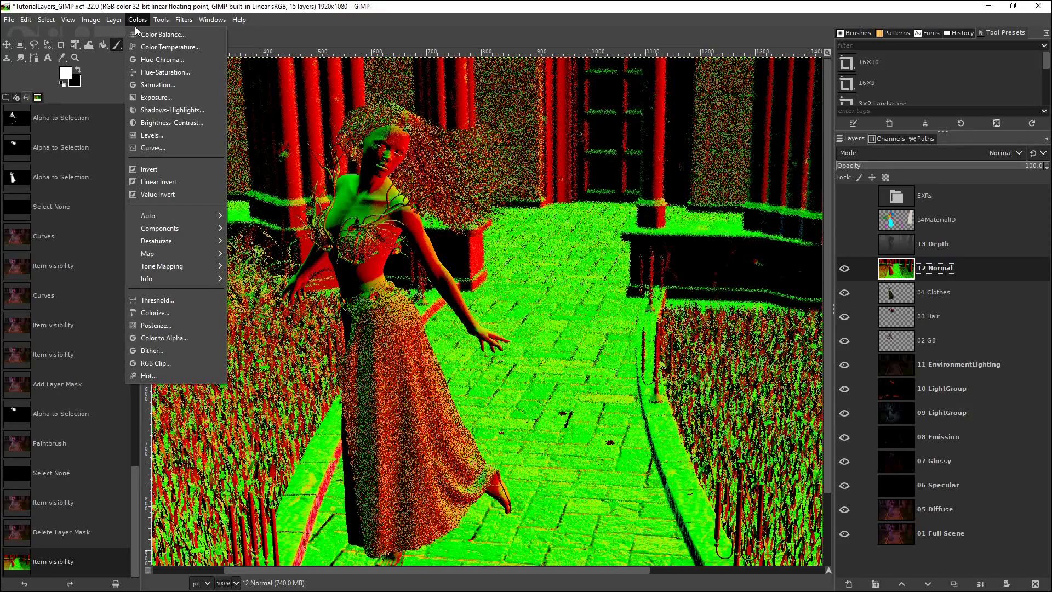
{"action": "left_click", "coordinate": [183, 74]}
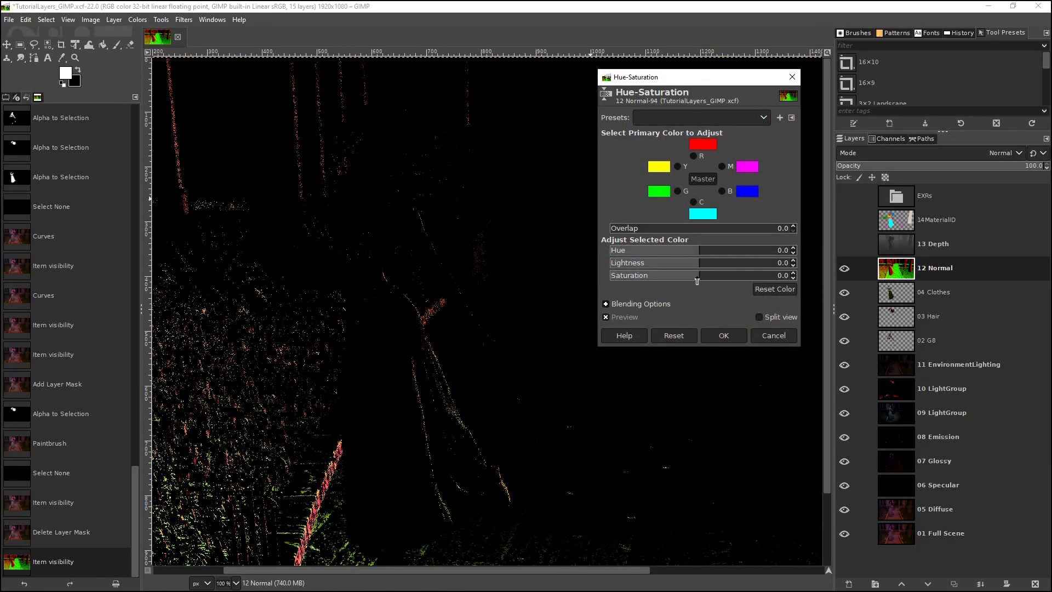
{"action": "left_click_drag", "start_coordinate": [694, 276], "coordinate": [558, 271]}
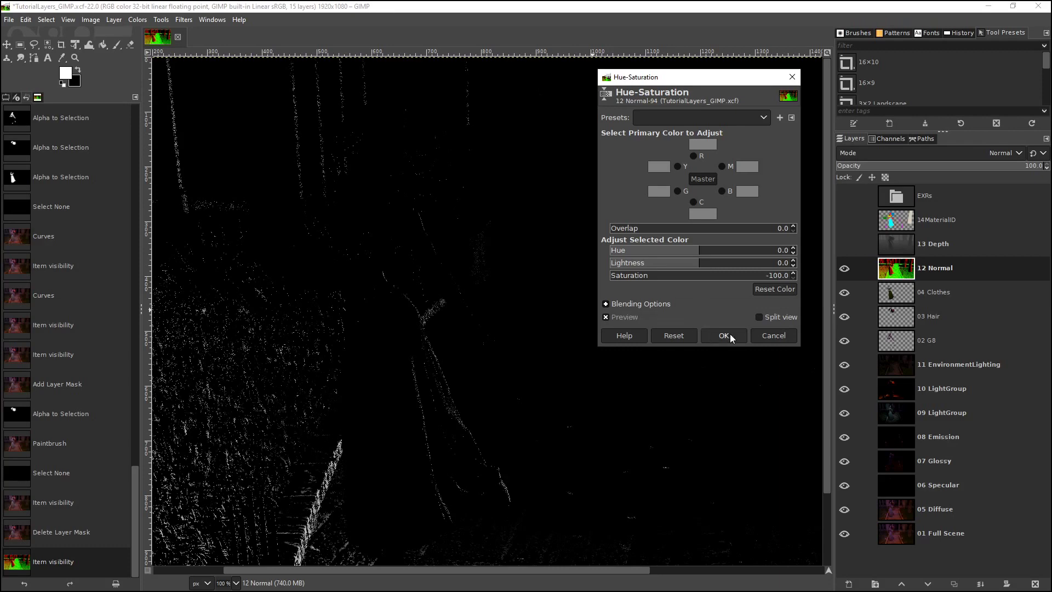
{"action": "left_click", "coordinate": [764, 339]}
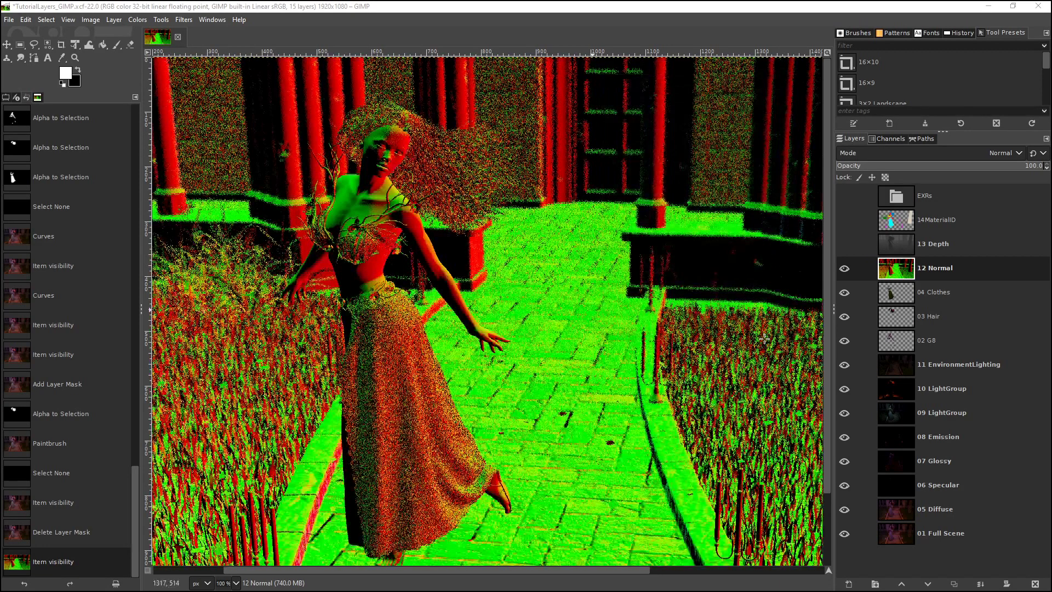
Desaturate the 12 Normal layer completely with the Saturation adjustment, setting its scale to 0.
{"action": "left_click", "coordinate": [131, 20]}
{"action": "mouse_move", "coordinate": [161, 20]}
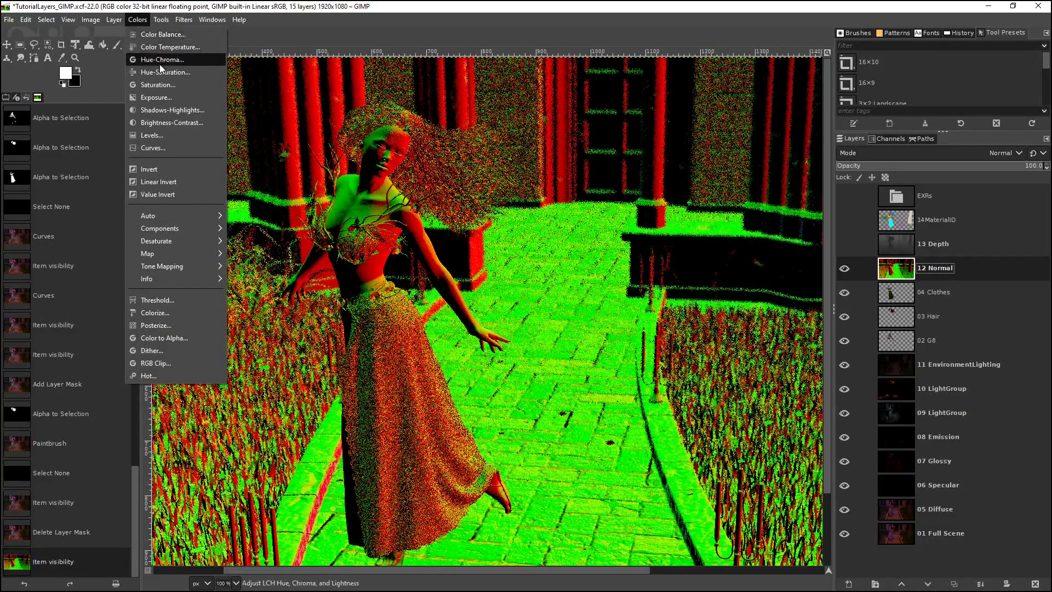
{"action": "left_click", "coordinate": [159, 86]}
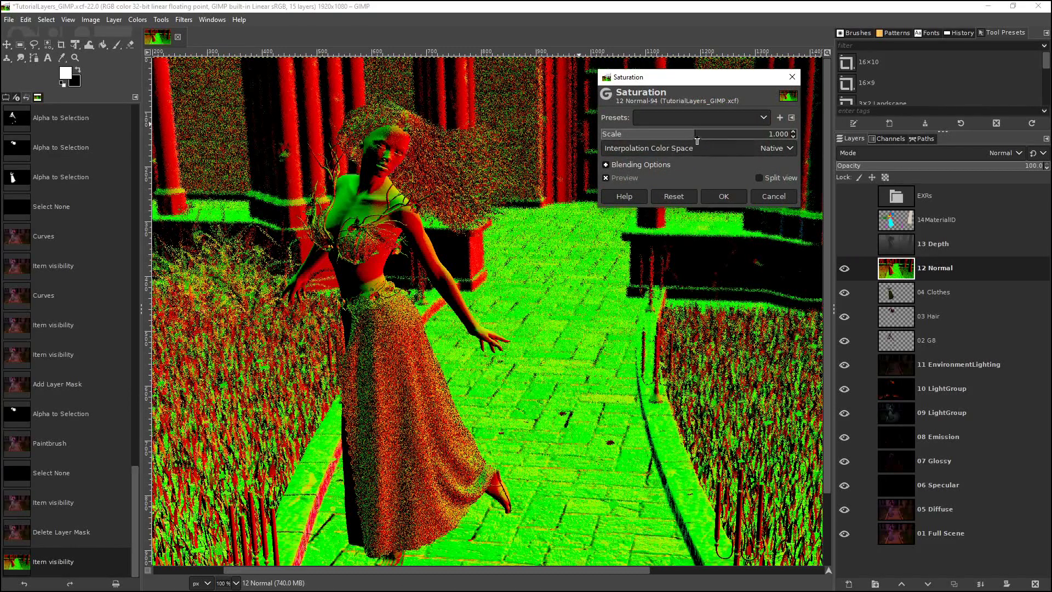
{"action": "left_click_drag", "start_coordinate": [696, 141], "coordinate": [600, 134]}
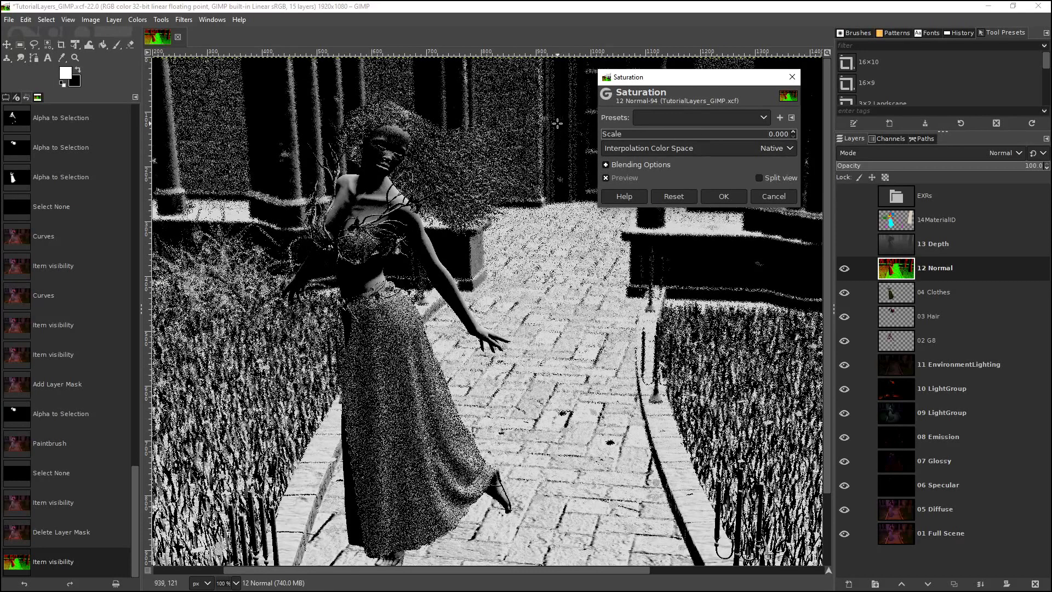
{"action": "left_click", "coordinate": [729, 200]}
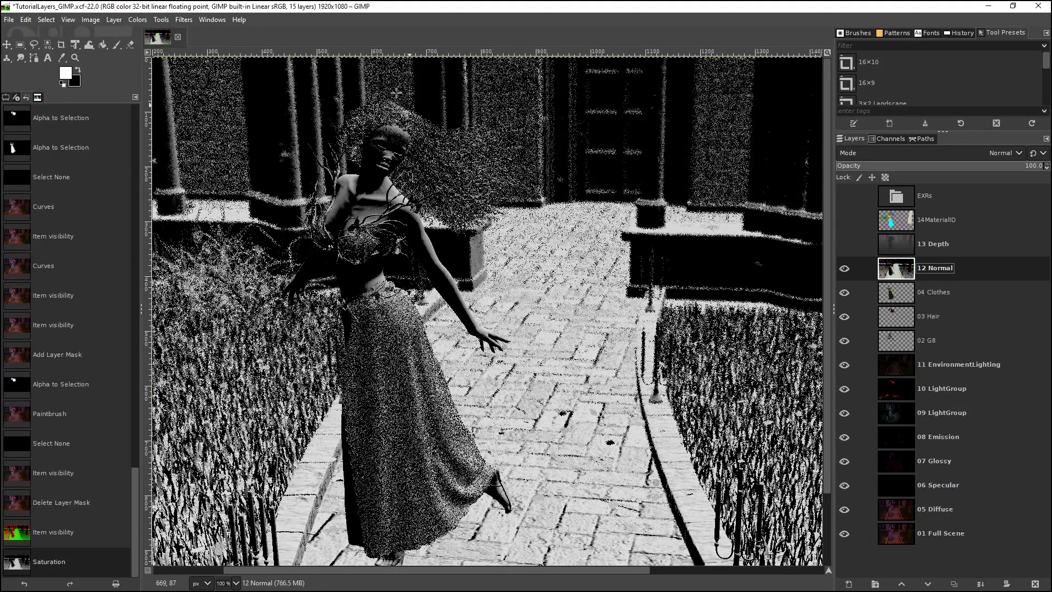
Start a High Pass filter on the 12 Normal layer and set its contrast to 0.05.
{"action": "left_click", "coordinate": [137, 20]}
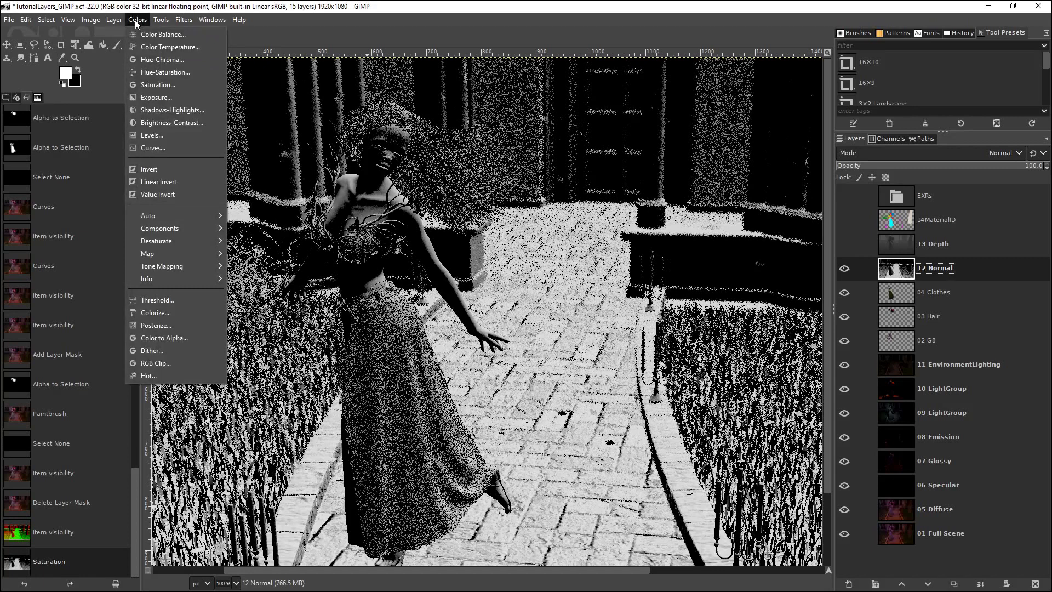
{"action": "mouse_move", "coordinate": [182, 23]}
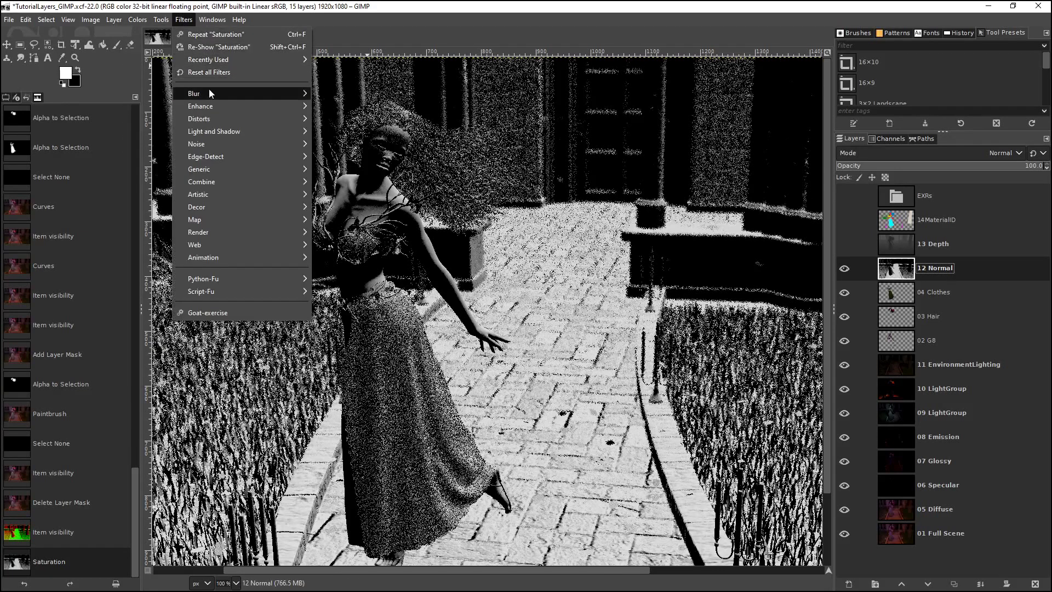
{"action": "mouse_move", "coordinate": [214, 106]}
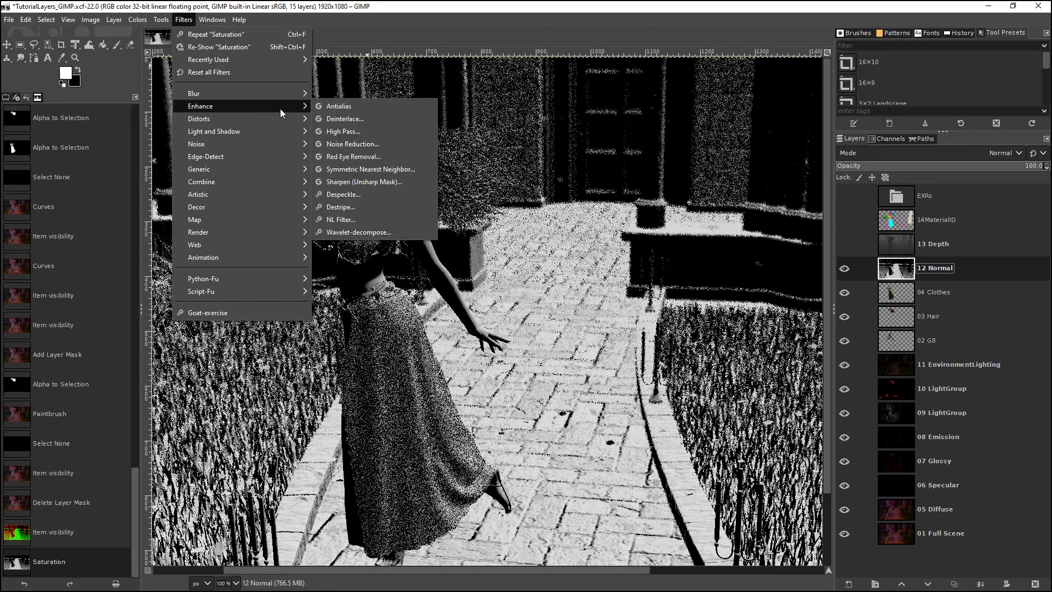
{"action": "left_click", "coordinate": [358, 132]}
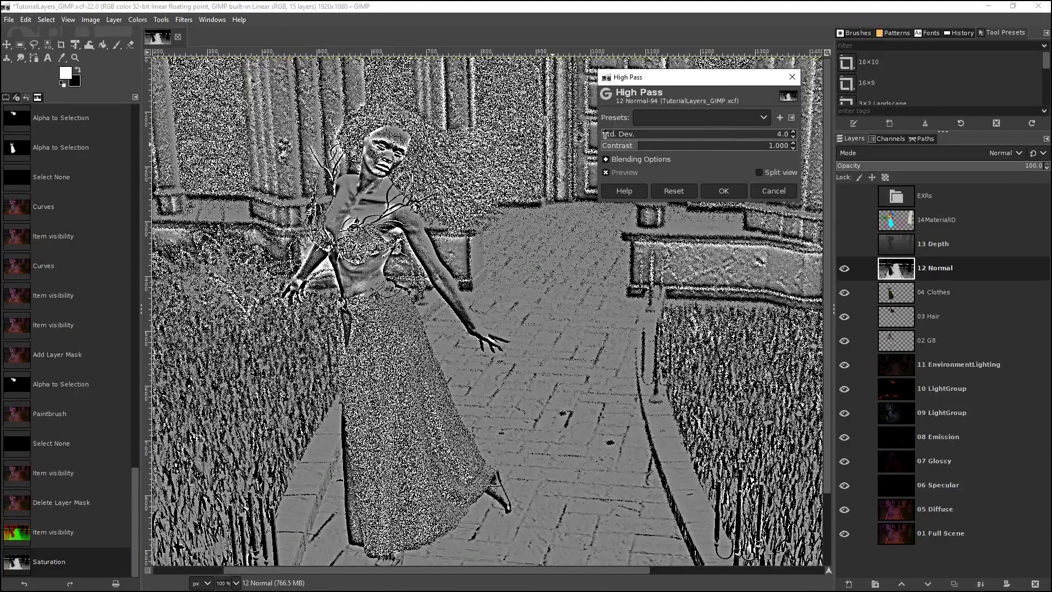
{"action": "left_click_drag", "start_coordinate": [638, 146], "coordinate": [602, 146]}
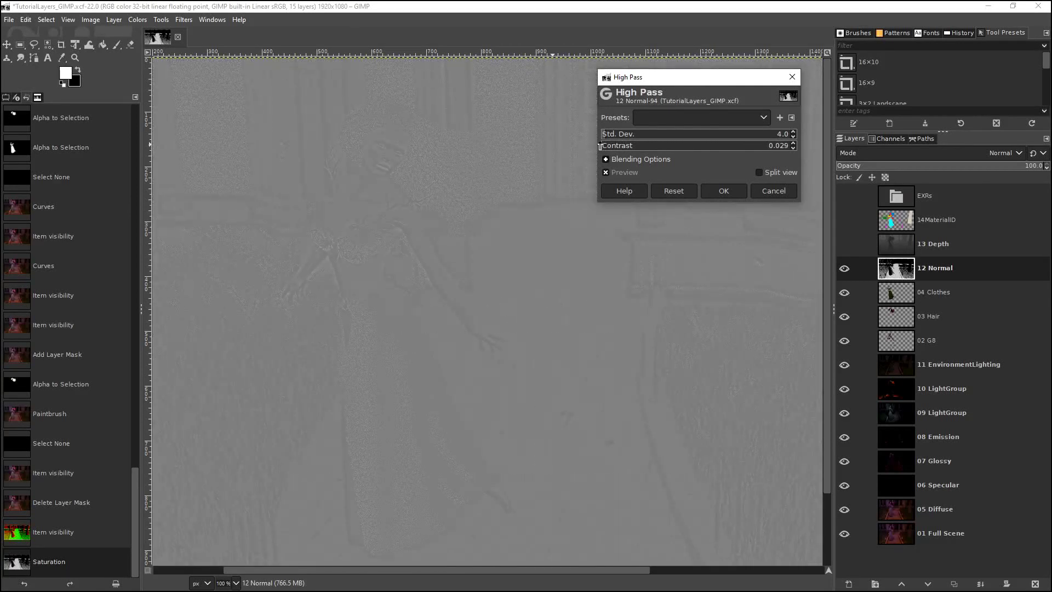
{"action": "left_click_drag", "start_coordinate": [600, 146], "coordinate": [604, 147]}
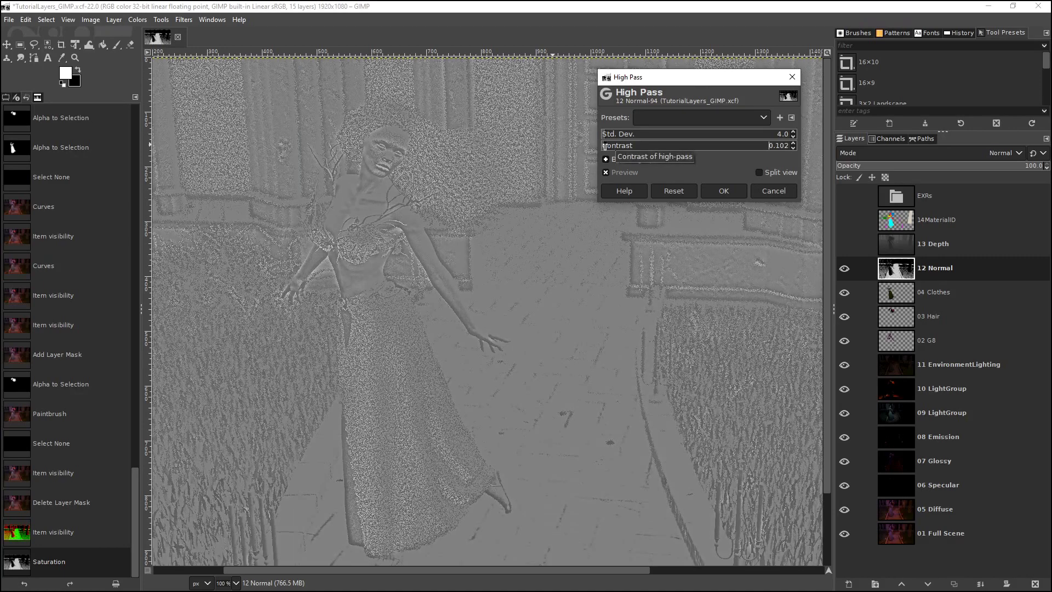
{"action": "left_click", "coordinate": [772, 146]}
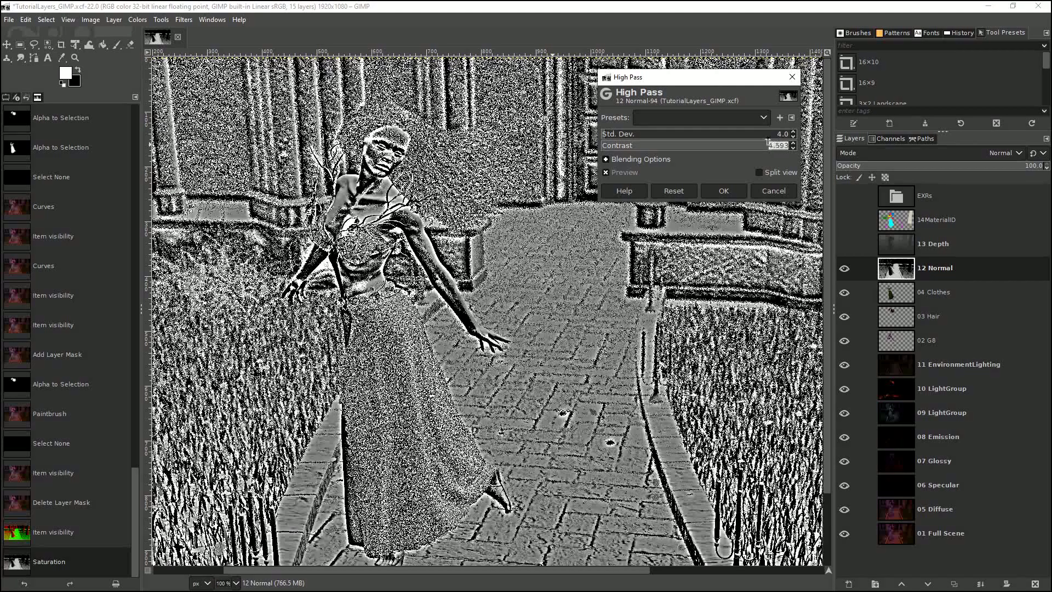
{"action": "type", "text": "0.05"}
{"action": "key", "text": "Return"}
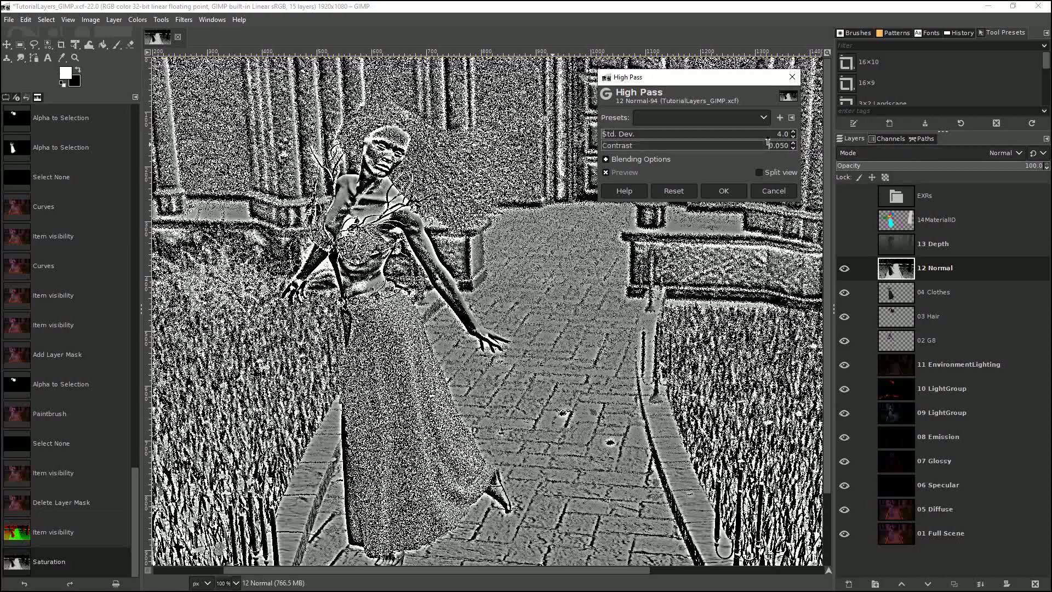
Set the High Pass standard deviation to 1.3 and apply the filter to 12 Normal.
{"action": "left_click", "coordinate": [606, 132]}
{"action": "mouse_move", "coordinate": [606, 135]}
{"action": "left_mouse_down"}
{"action": "mouse_move", "coordinate": [651, 136]}
{"action": "mouse_move", "coordinate": [603, 135]}
{"action": "left_mouse_up"}
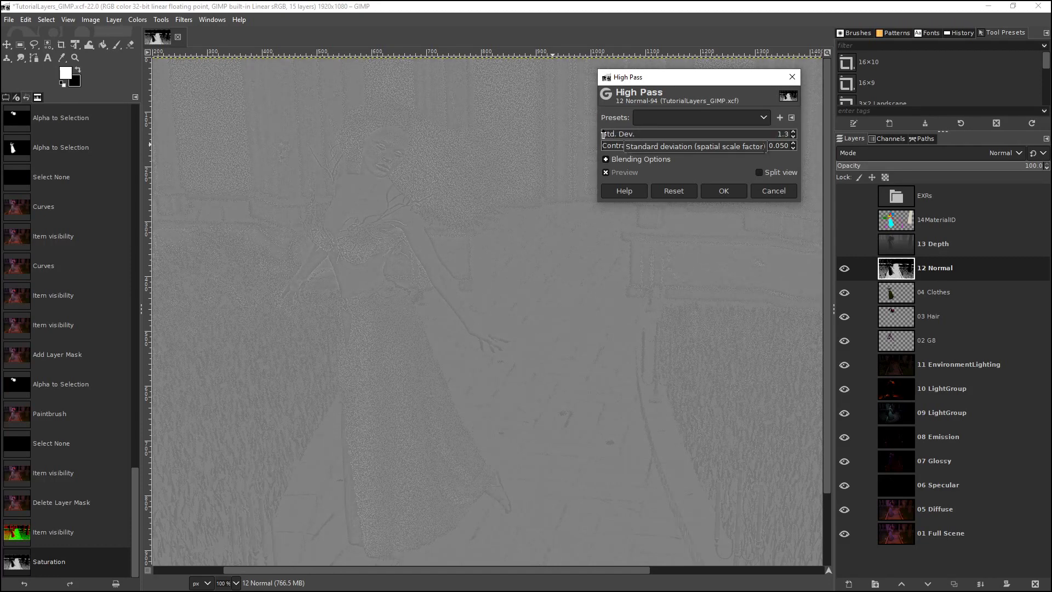
{"action": "left_click", "coordinate": [728, 191]}
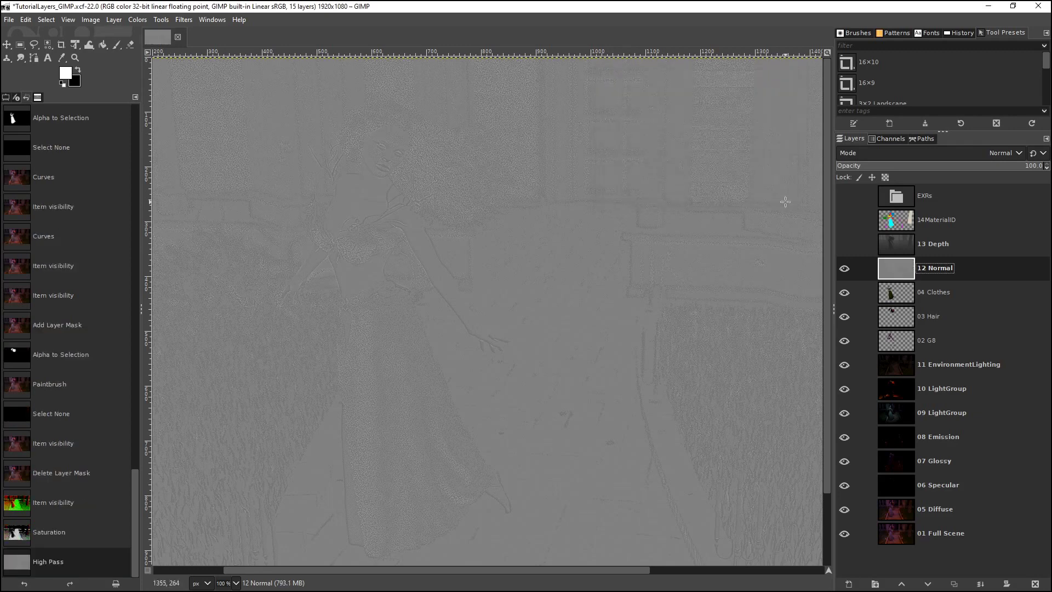
Set the 12 Normal layer's blend mode to Soft light and toggle its visibility to compare the sharpening.
{"action": "left_click", "coordinate": [1007, 154]}
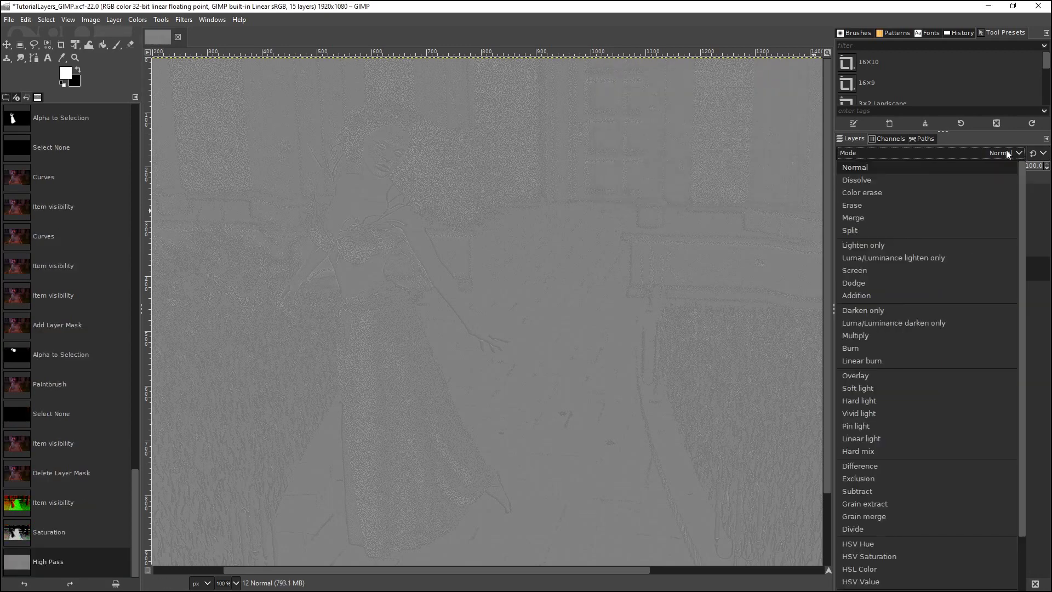
{"action": "left_click", "coordinate": [880, 388]}
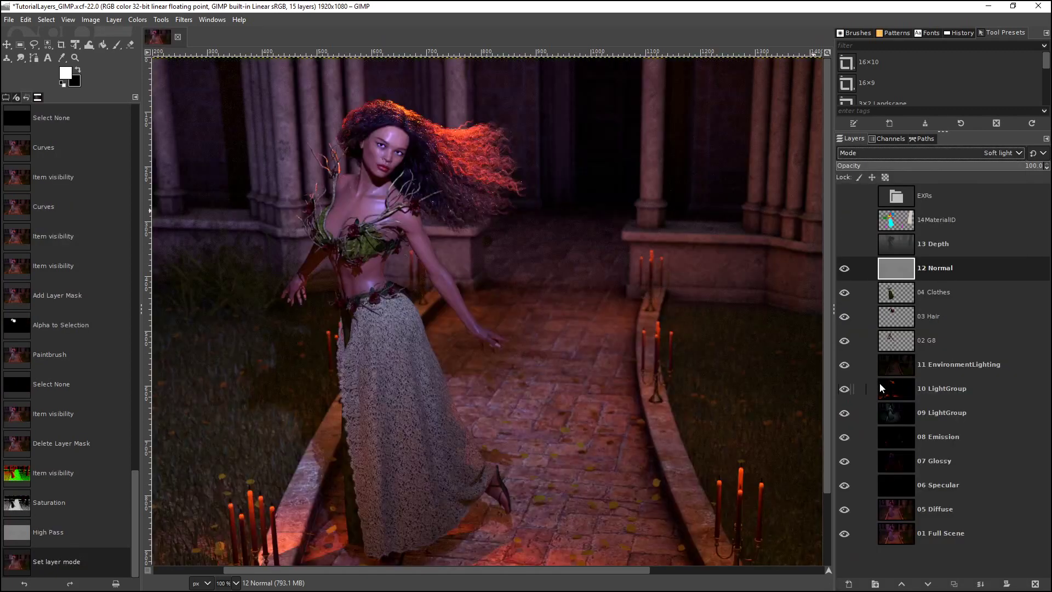
{"action": "left_click", "coordinate": [845, 268]}
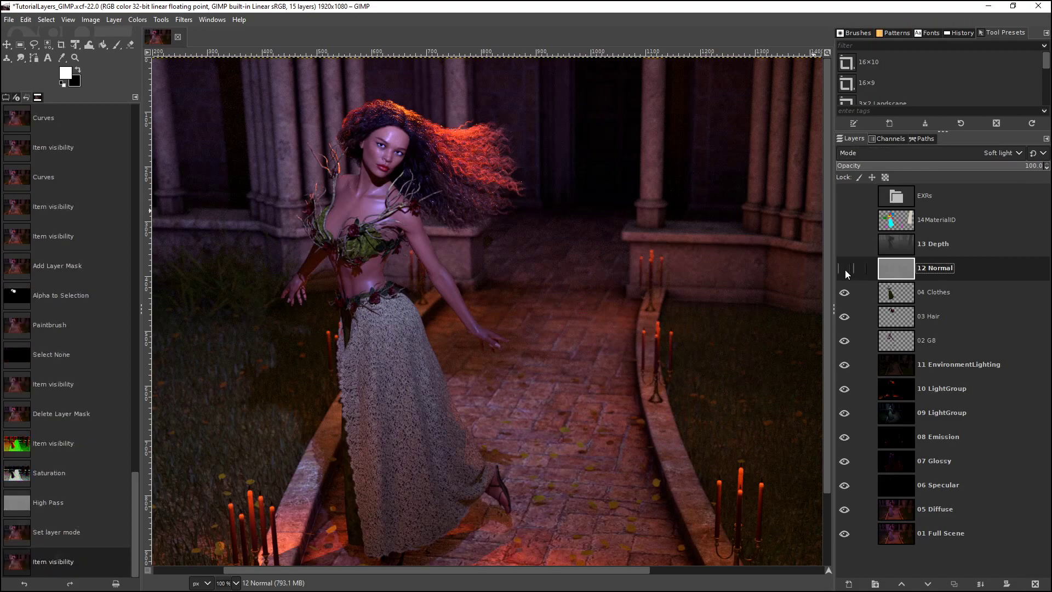
{"action": "left_click", "coordinate": [846, 272]}
{"action": "left_click", "coordinate": [847, 272]}
{"action": "left_click", "coordinate": [846, 272]}
Inspect the woman and the stone wall behind the candles up close, toggling 12 Normal to compare fine detail.
{"action": "left_click", "coordinate": [75, 57]}
{"action": "left_click", "coordinate": [417, 157]}
{"action": "left_click", "coordinate": [416, 155]}
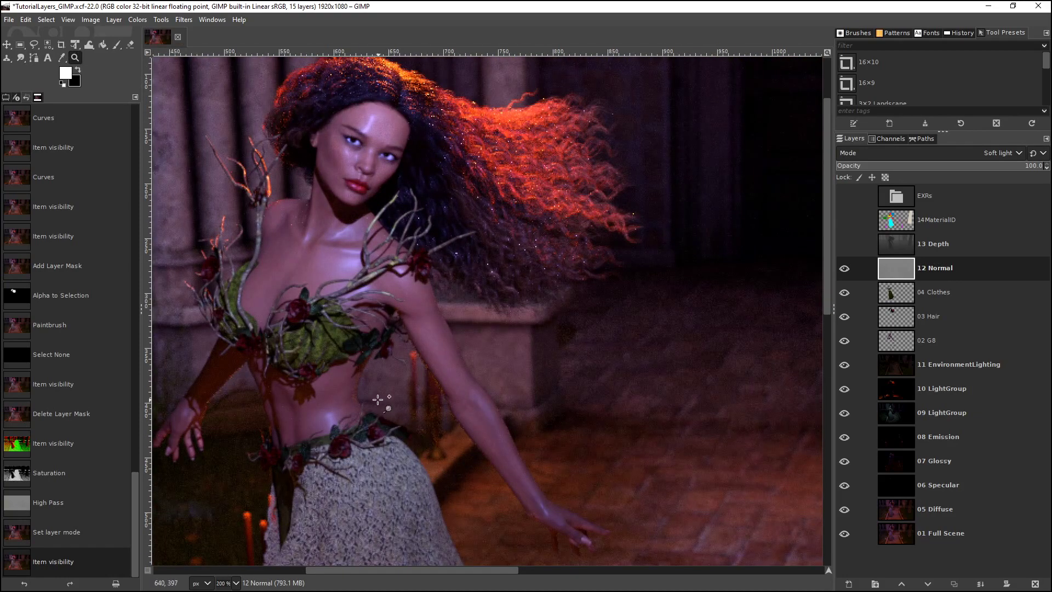
{"action": "left_click", "coordinate": [843, 270]}
{"action": "left_click_drag", "start_coordinate": [407, 568], "coordinate": [549, 568]}
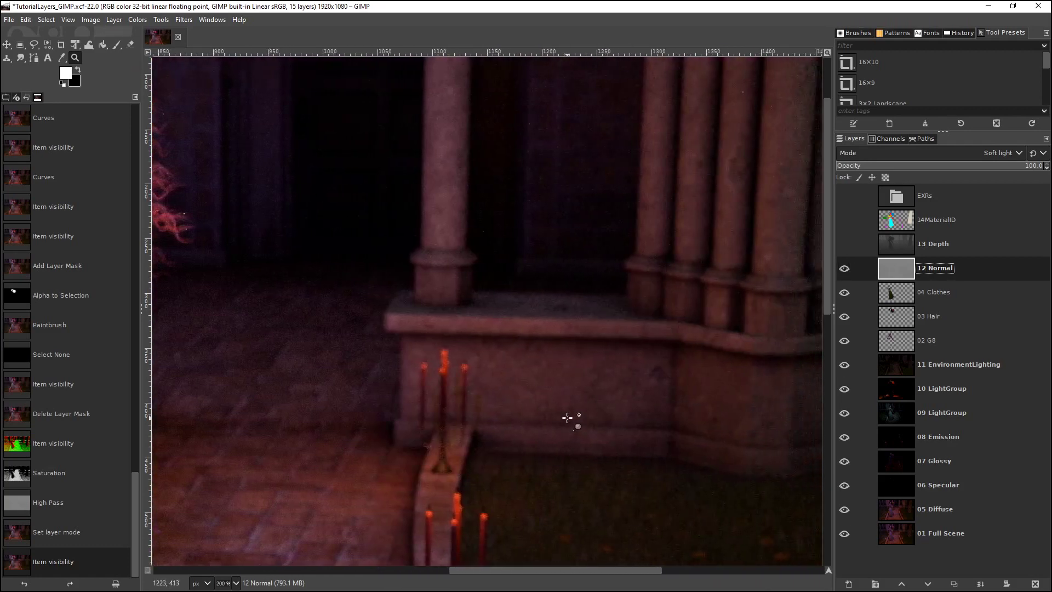
{"action": "scroll", "coordinate": [562, 421], "scroll_direction": "up", "scroll_amount": 2}
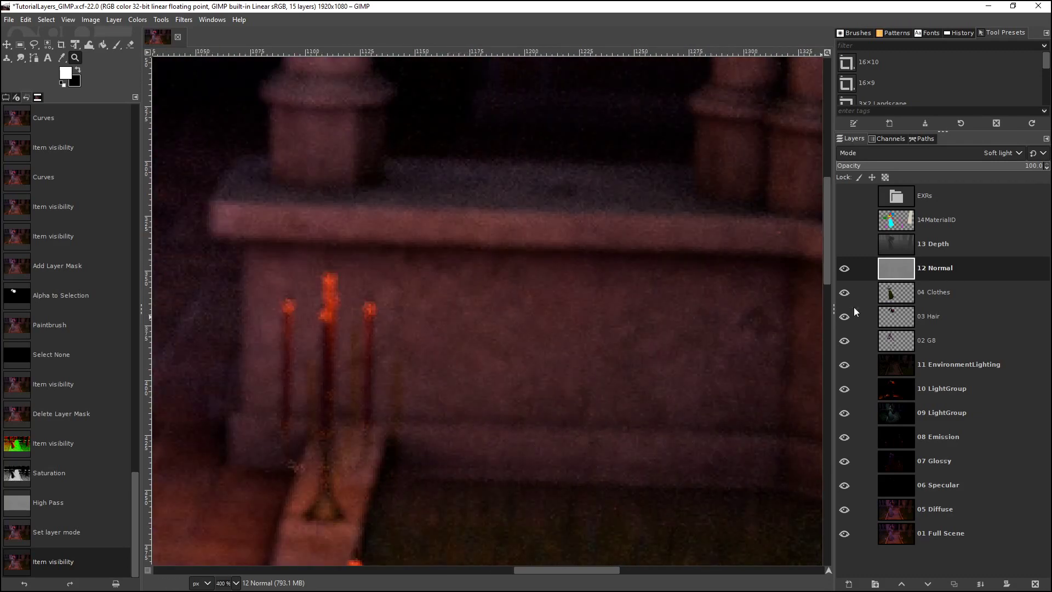
{"action": "left_click", "coordinate": [840, 270]}
{"action": "left_click", "coordinate": [844, 269]}
{"action": "left_click", "coordinate": [844, 269]}
{"action": "left_click", "coordinate": [843, 269]}
Apply a second High Pass filter to 12 Normal with contrast 5 and a standard deviation of about 110.
{"action": "left_click", "coordinate": [156, 19]}
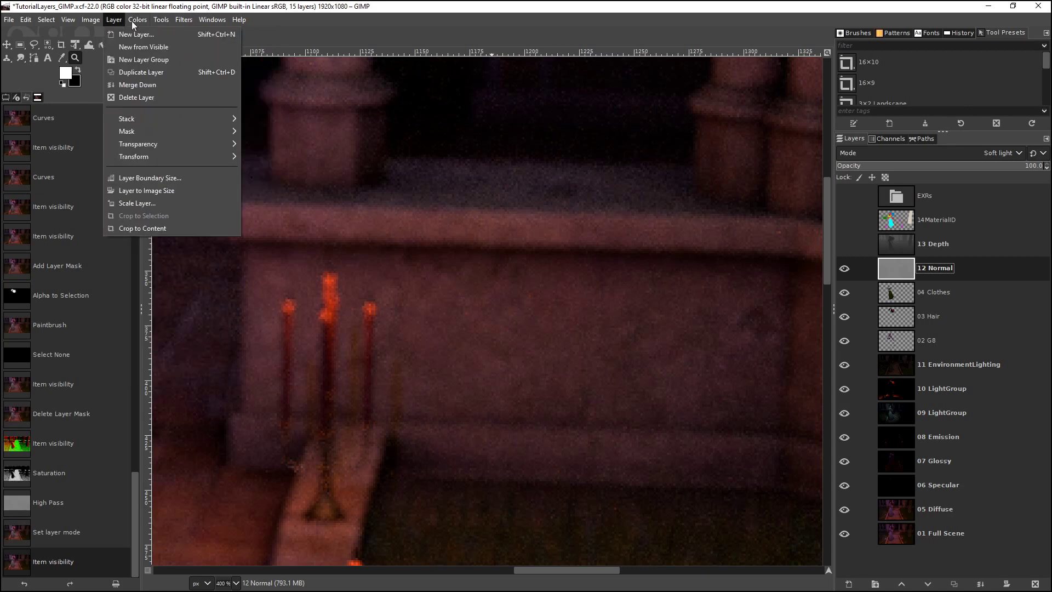
{"action": "mouse_move", "coordinate": [184, 22]}
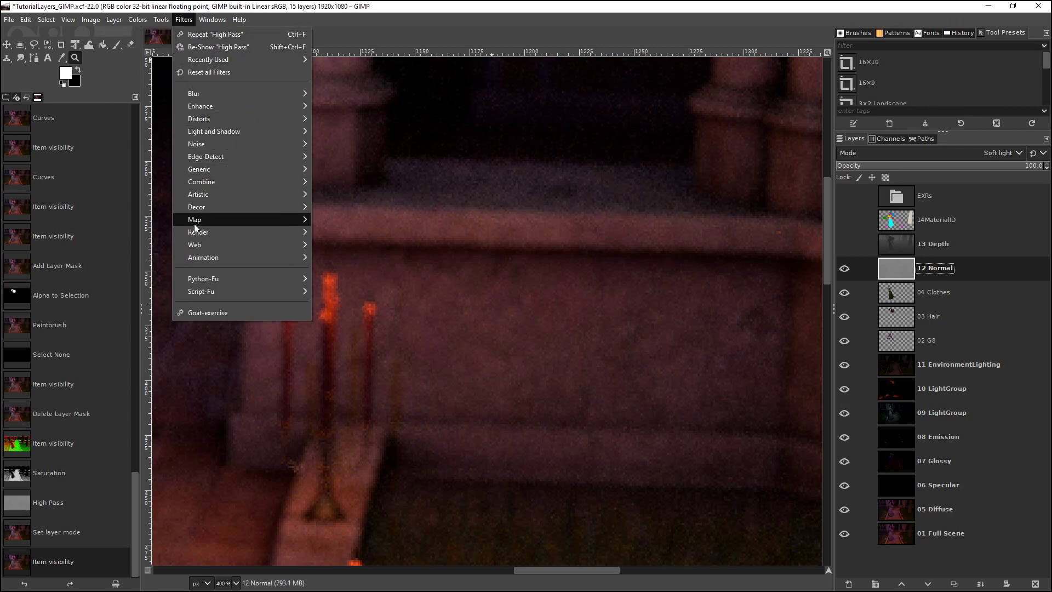
{"action": "mouse_move", "coordinate": [212, 109]}
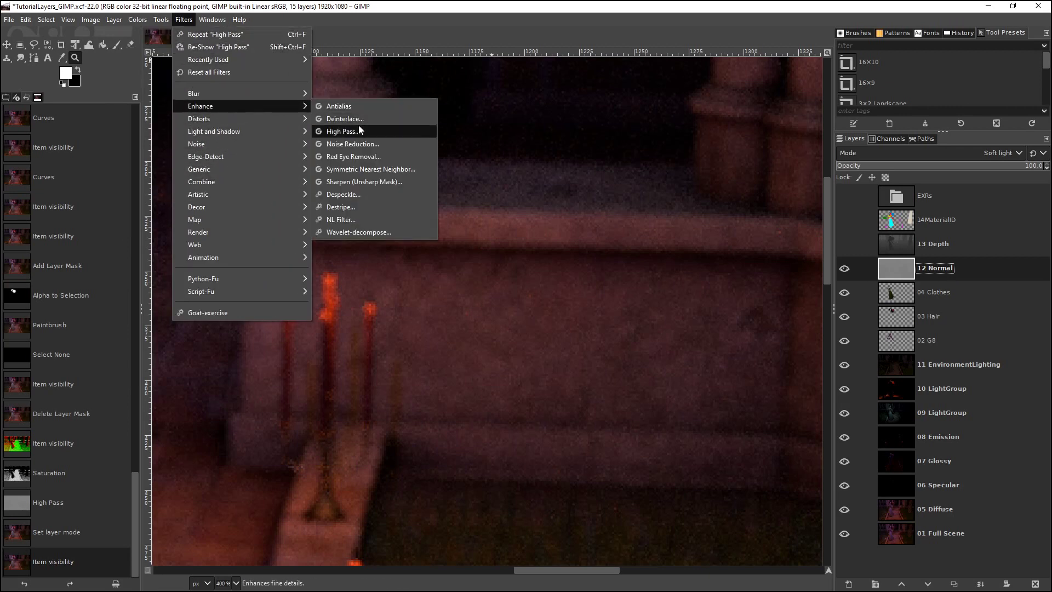
{"action": "left_click", "coordinate": [341, 132]}
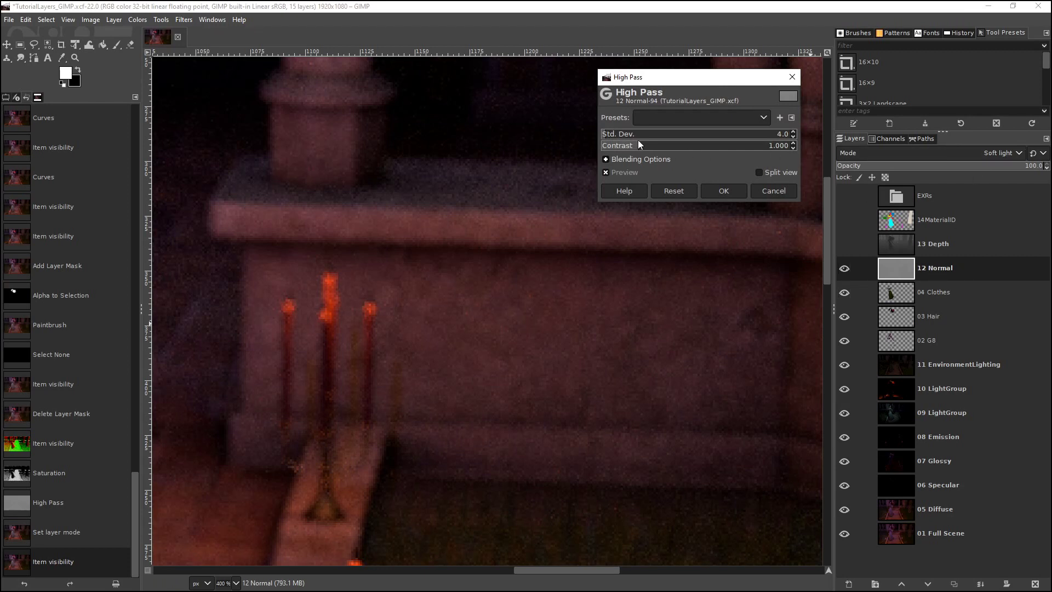
{"action": "left_click_drag", "start_coordinate": [636, 144], "coordinate": [836, 141]}
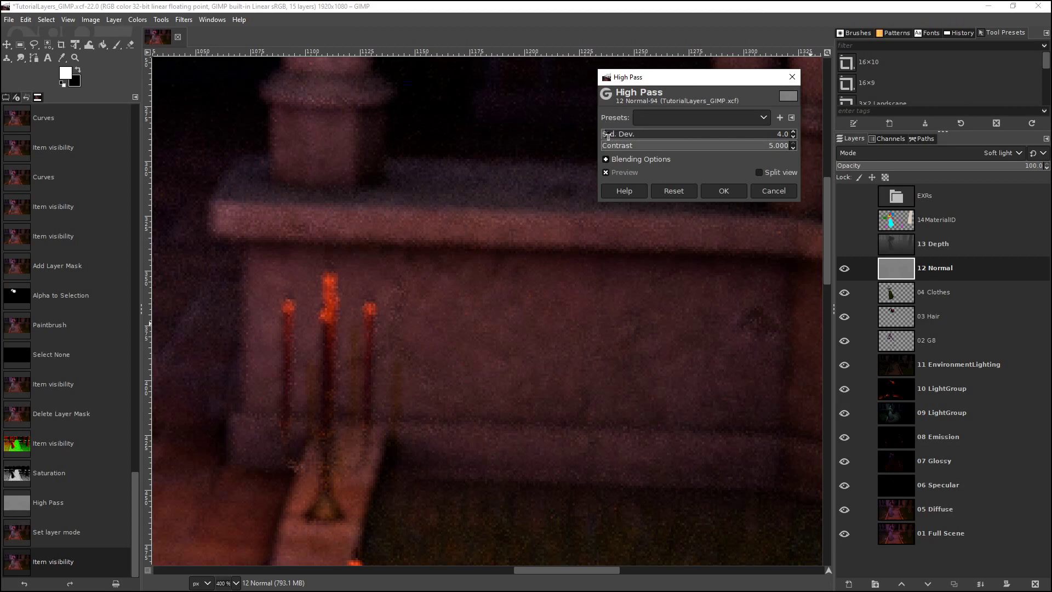
{"action": "left_click_drag", "start_coordinate": [606, 134], "coordinate": [645, 117]}
{"action": "left_click", "coordinate": [724, 191]}
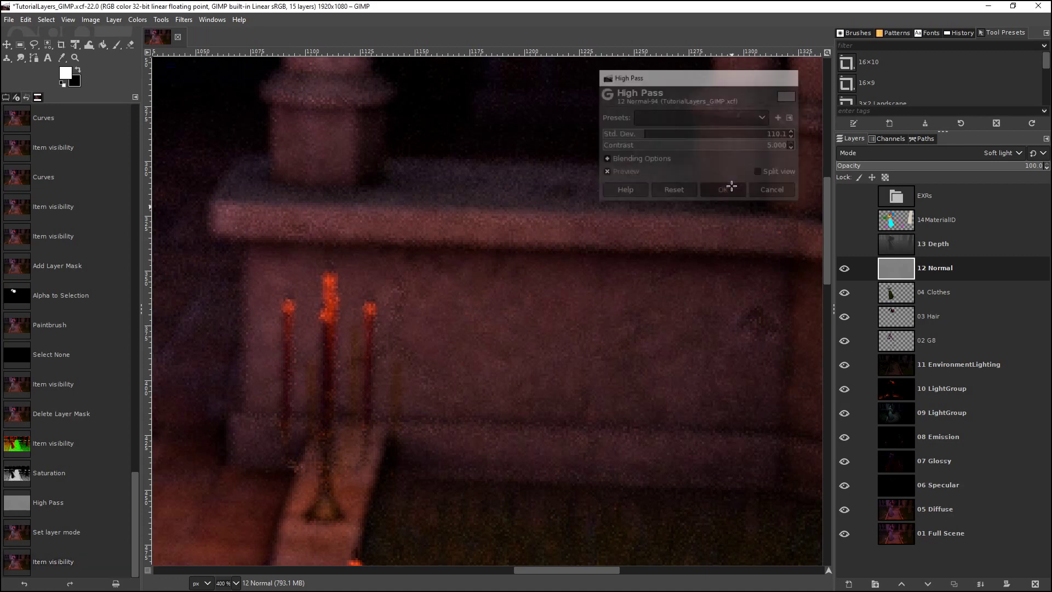
View the wall and the whole render with the stronger High Pass, toggling 12 Normal to compare.
{"action": "left_click", "coordinate": [184, 21]}
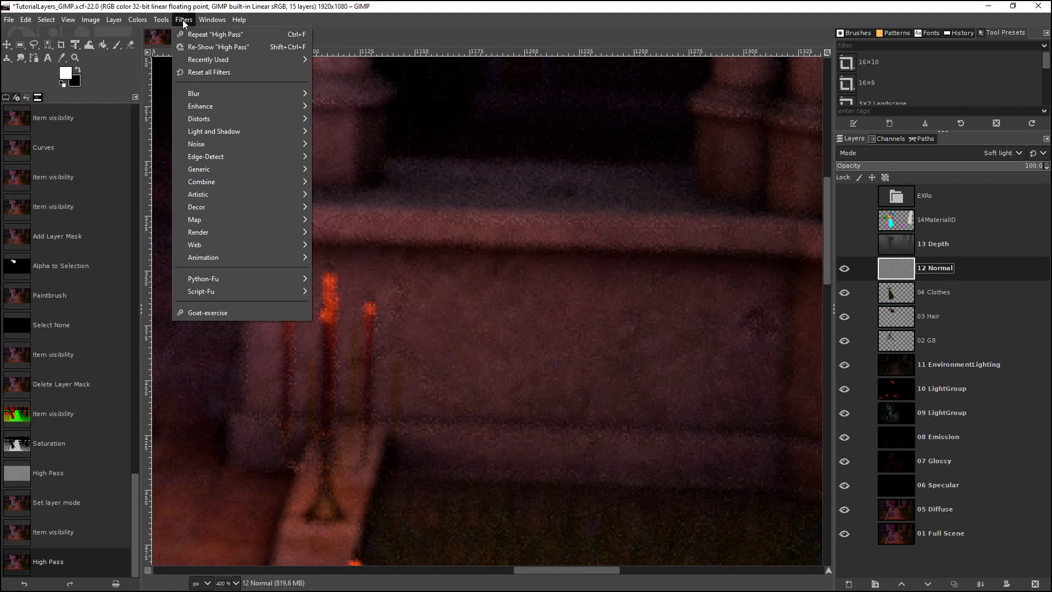
{"action": "left_click", "coordinate": [182, 19]}
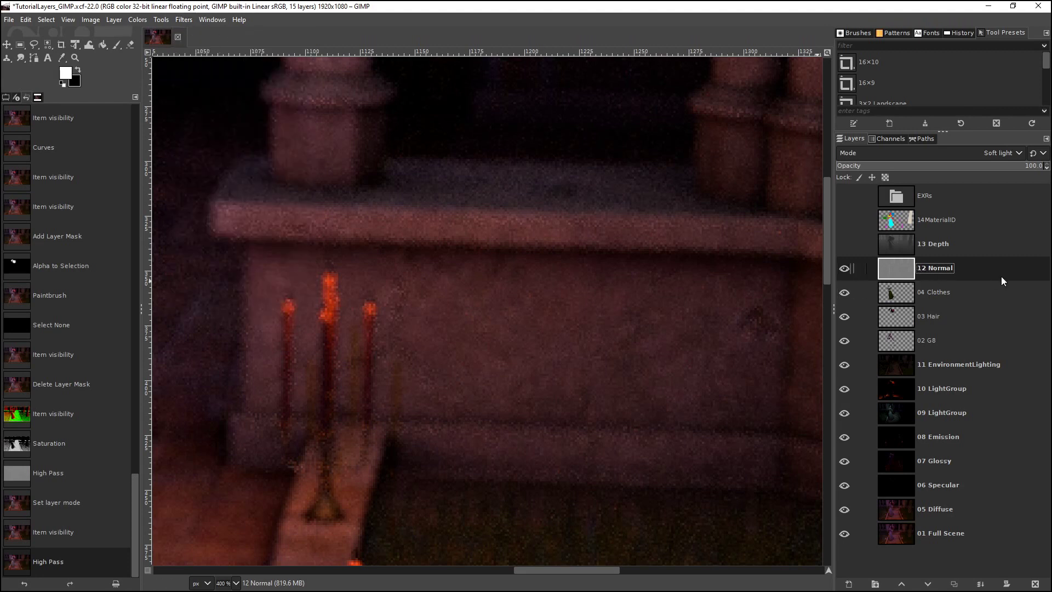
{"action": "left_click", "coordinate": [899, 272]}
{"action": "left_click", "coordinate": [75, 58]}
{"action": "left_click", "coordinate": [488, 342]}
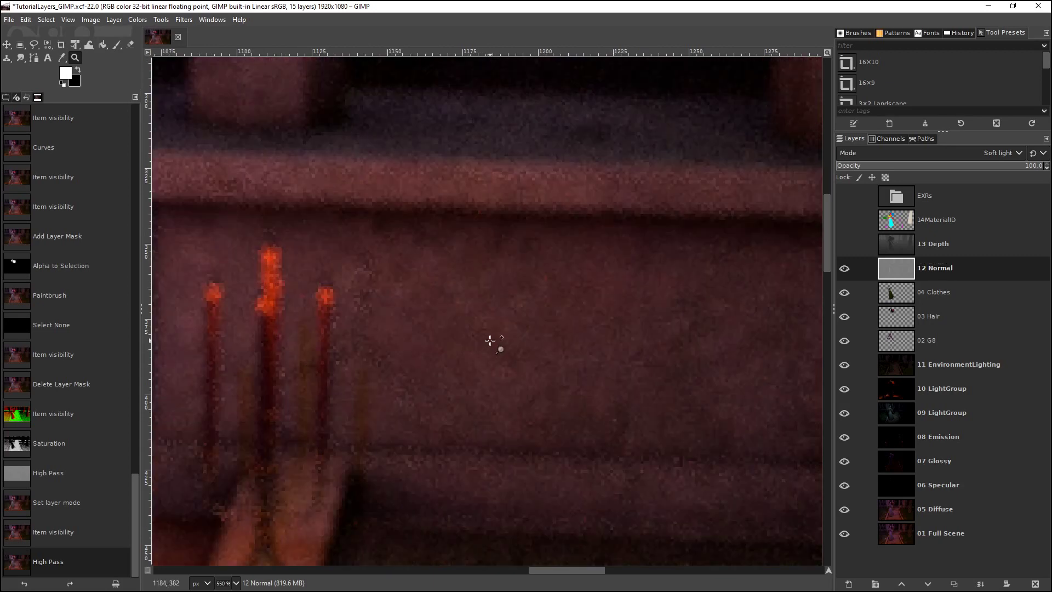
{"action": "left_click", "coordinate": [489, 340], "text": "ctrl"}
{"action": "left_click", "coordinate": [489, 340], "text": "ctrl"}
{"action": "left_click", "coordinate": [490, 340], "text": "ctrl"}
{"action": "left_click", "coordinate": [489, 340], "text": "ctrl"}
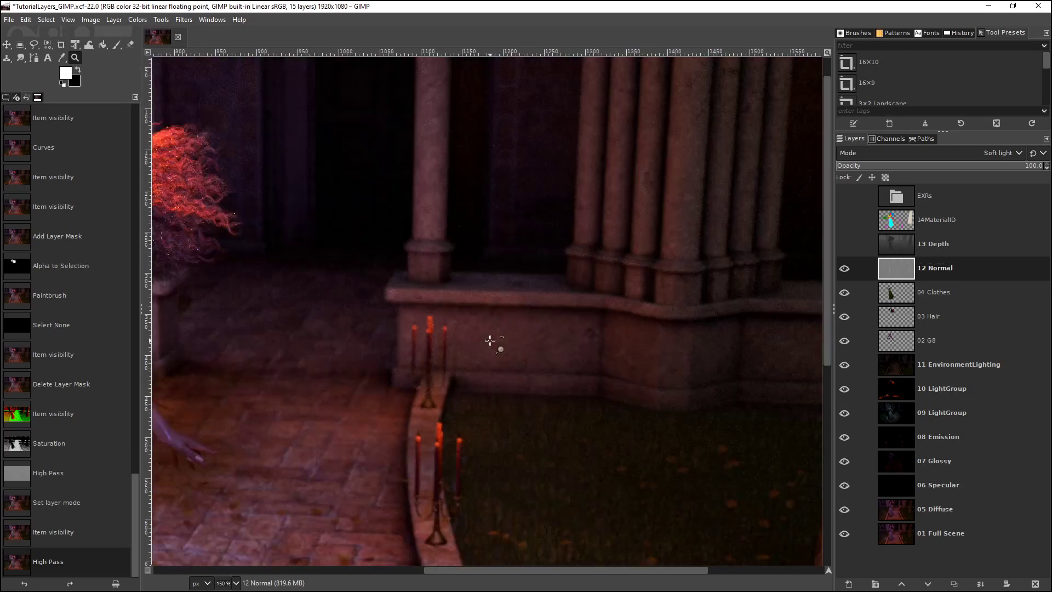
{"action": "left_click", "coordinate": [490, 340], "text": "ctrl"}
{"action": "left_click", "coordinate": [490, 340], "text": "ctrl"}
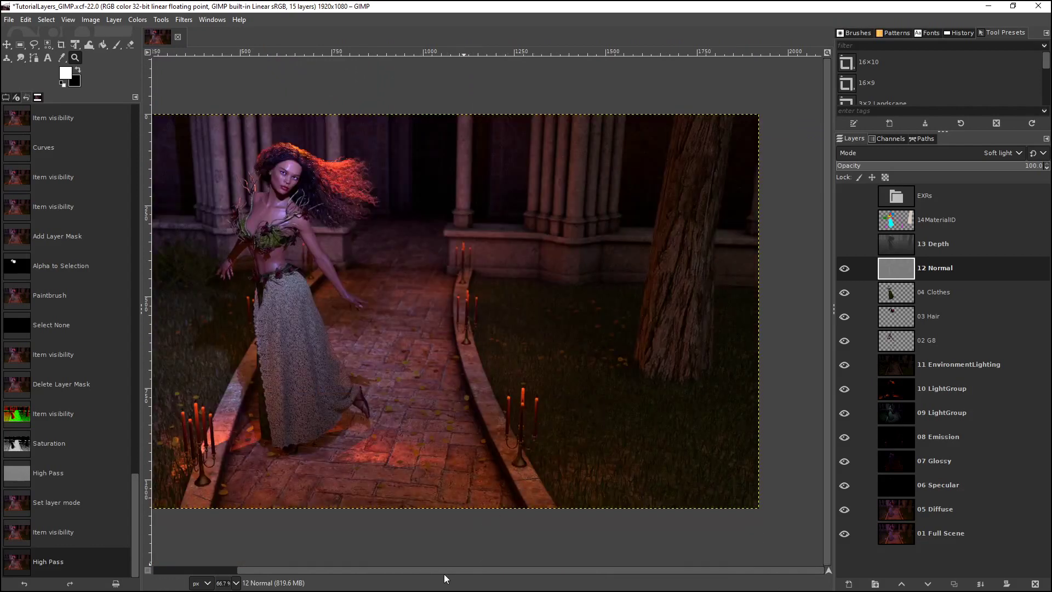
{"action": "left_click_drag", "start_coordinate": [439, 571], "coordinate": [283, 549]}
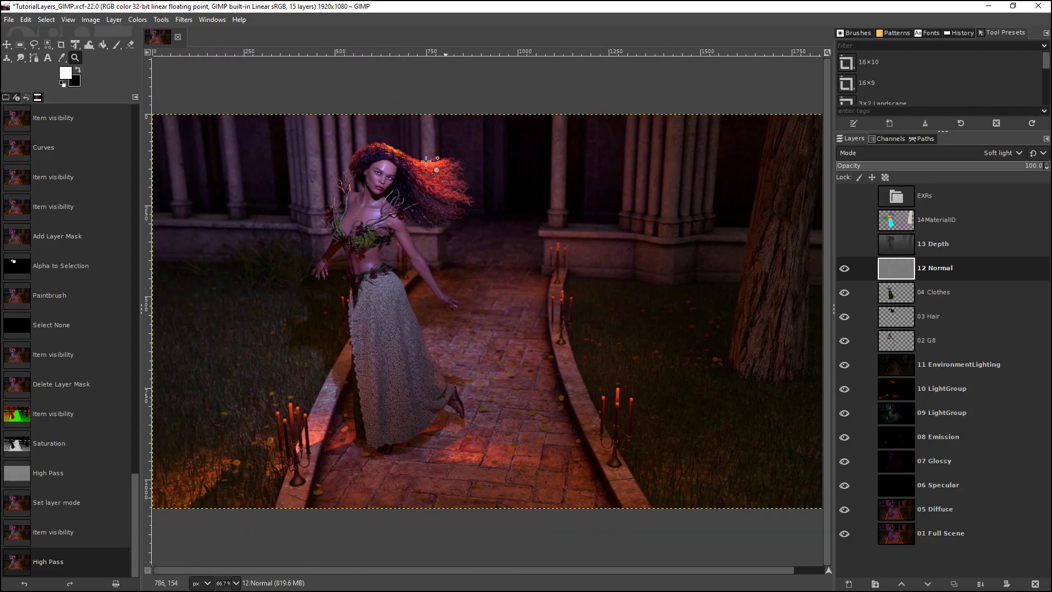
{"action": "left_click", "coordinate": [844, 269]}
{"action": "left_click", "coordinate": [844, 270]}
{"action": "left_click", "coordinate": [844, 270]}
{"action": "left_click", "coordinate": [844, 270]}
{"action": "left_click", "coordinate": [844, 270]}
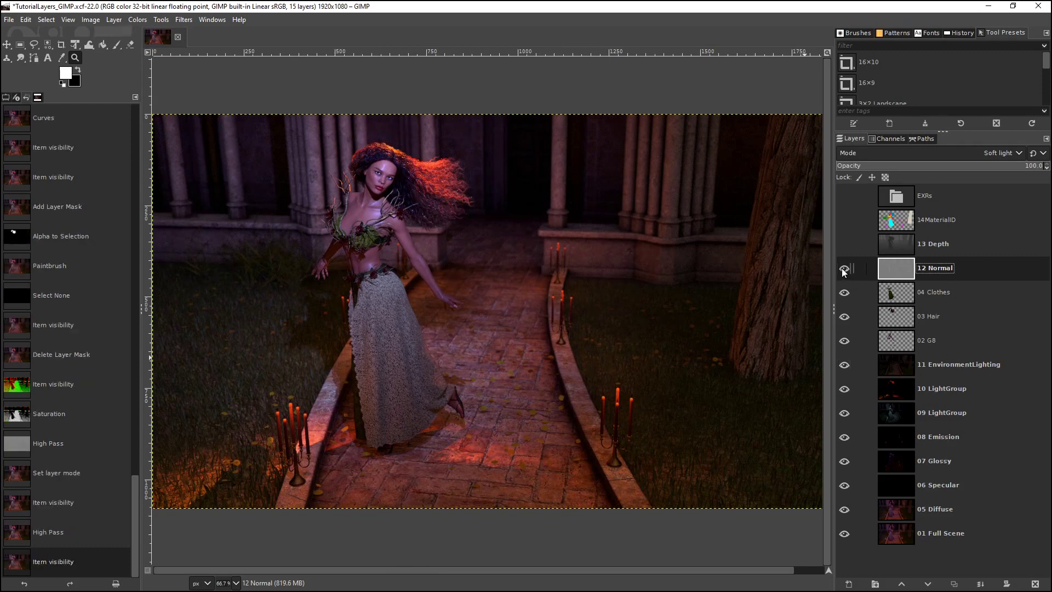
Compare the skirt and stone path up close with and without 12 Normal, leaving the layer hidden.
{"action": "left_click", "coordinate": [369, 329]}
{"action": "left_click", "coordinate": [368, 329]}
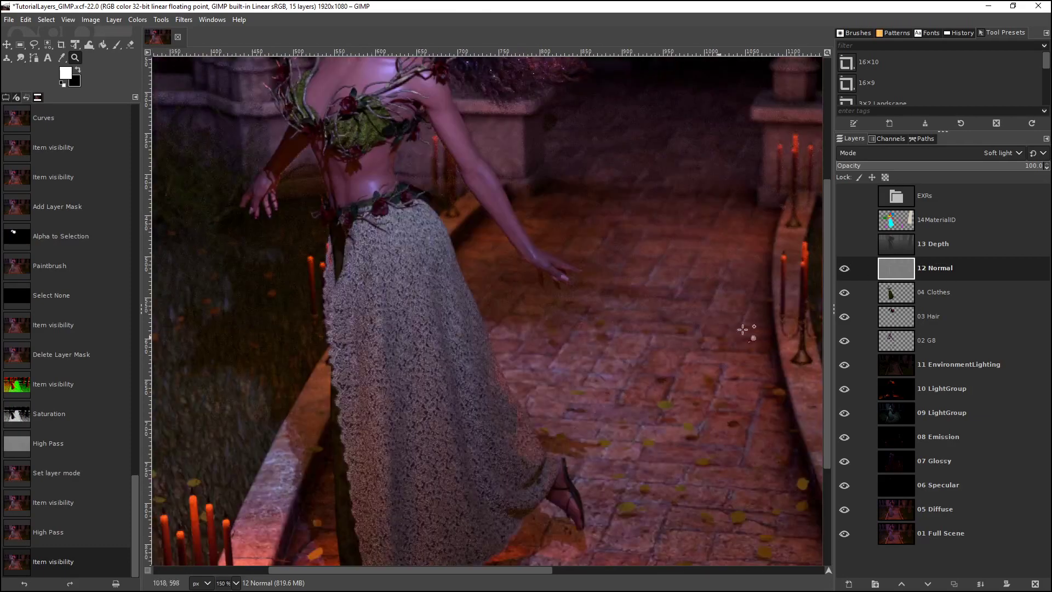
{"action": "left_click", "coordinate": [843, 270]}
{"action": "left_click", "coordinate": [844, 268]}
Show the 13 Depth layer and compare it with the full render, leaving it visible.
{"action": "left_click", "coordinate": [943, 245]}
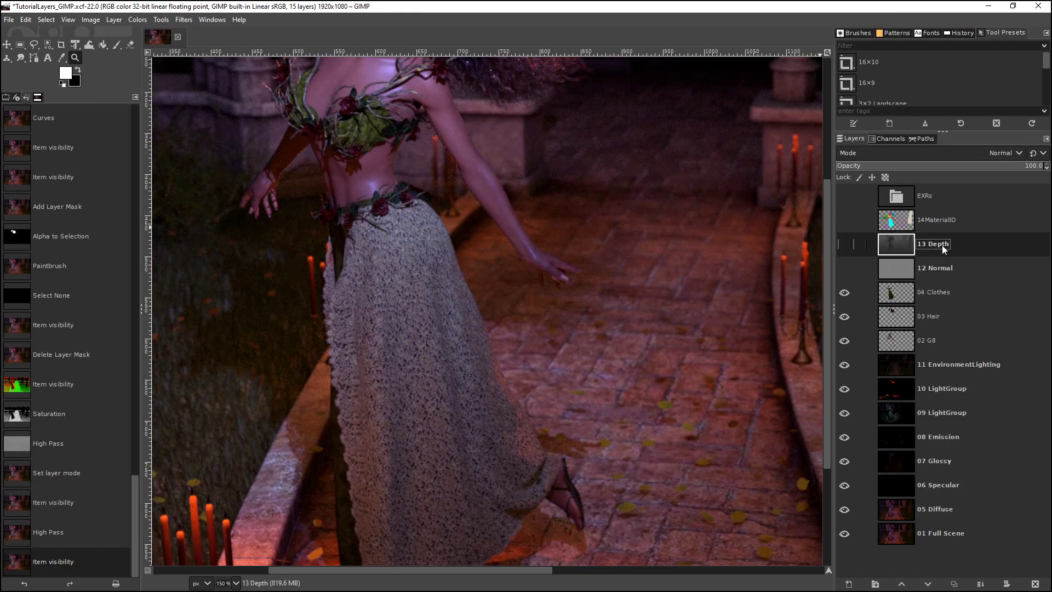
{"action": "left_click", "coordinate": [843, 242]}
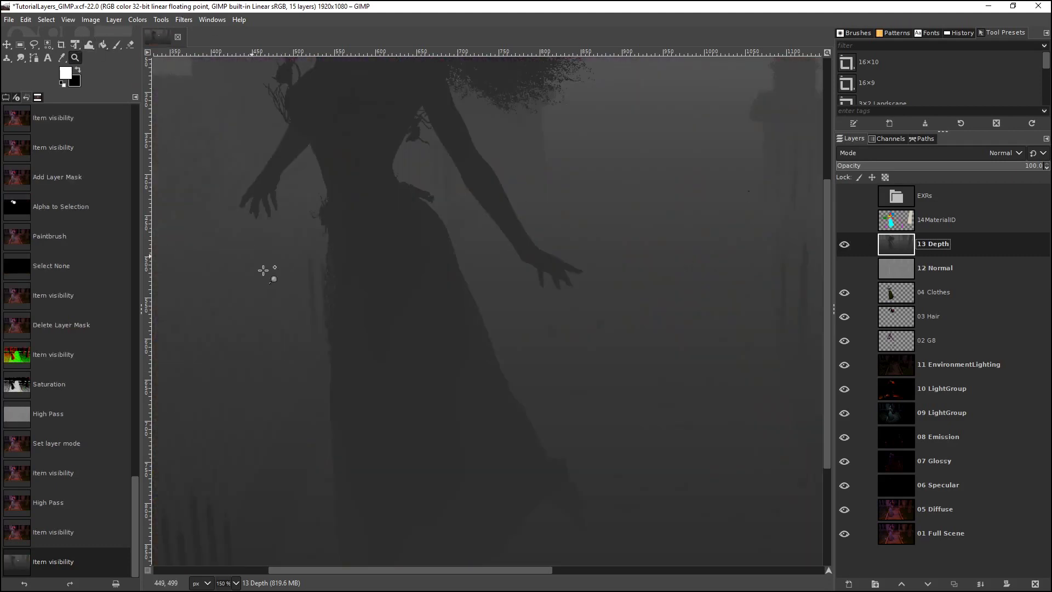
{"action": "left_click", "coordinate": [390, 234]}
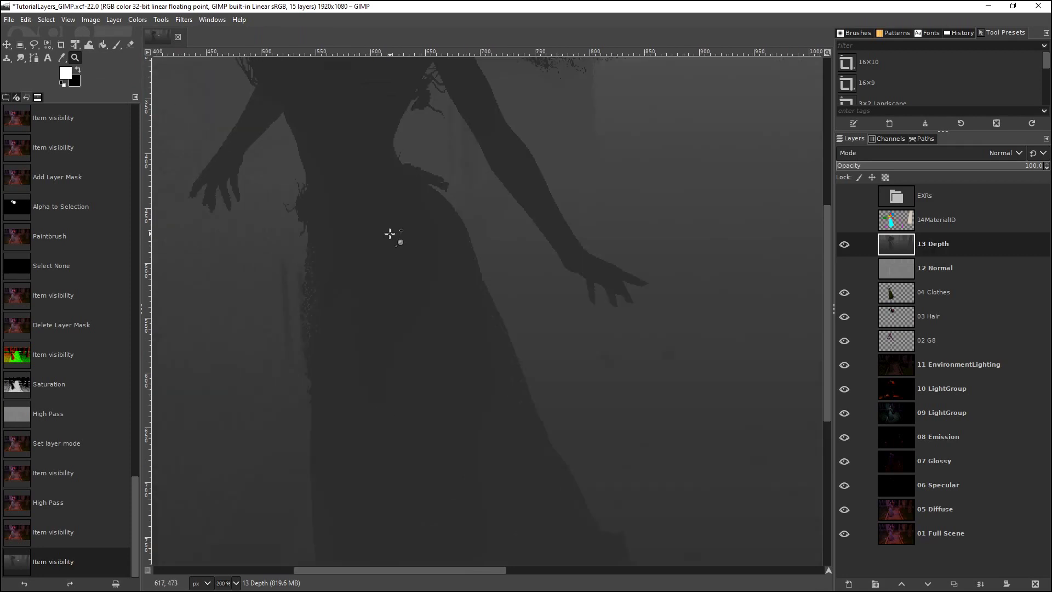
{"action": "left_click", "coordinate": [390, 234], "text": "ctrl"}
{"action": "left_click", "coordinate": [389, 234], "text": "ctrl"}
{"action": "left_click", "coordinate": [390, 234], "text": "ctrl"}
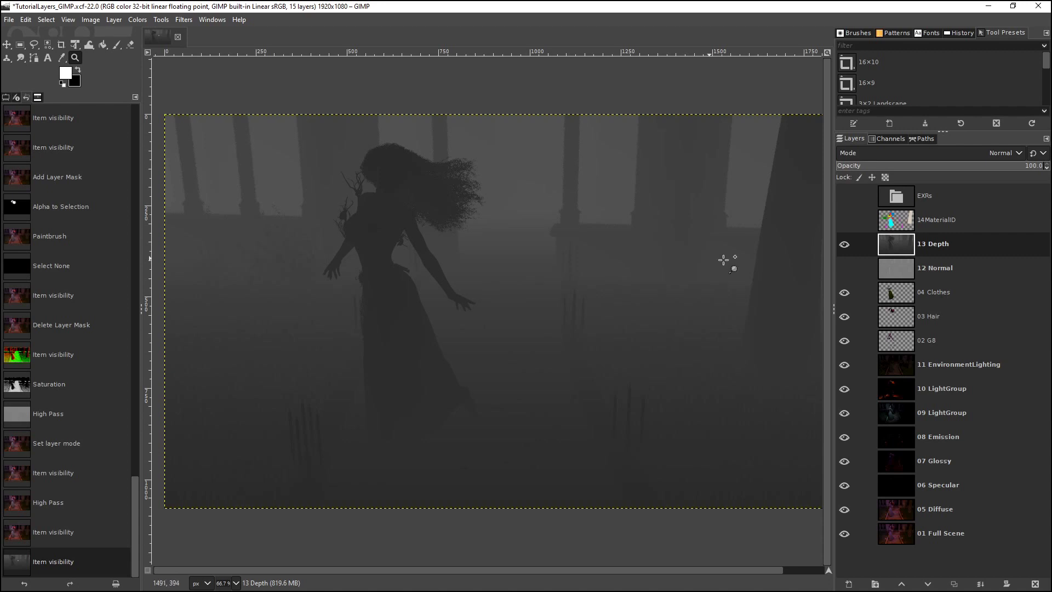
{"action": "left_click", "coordinate": [844, 245]}
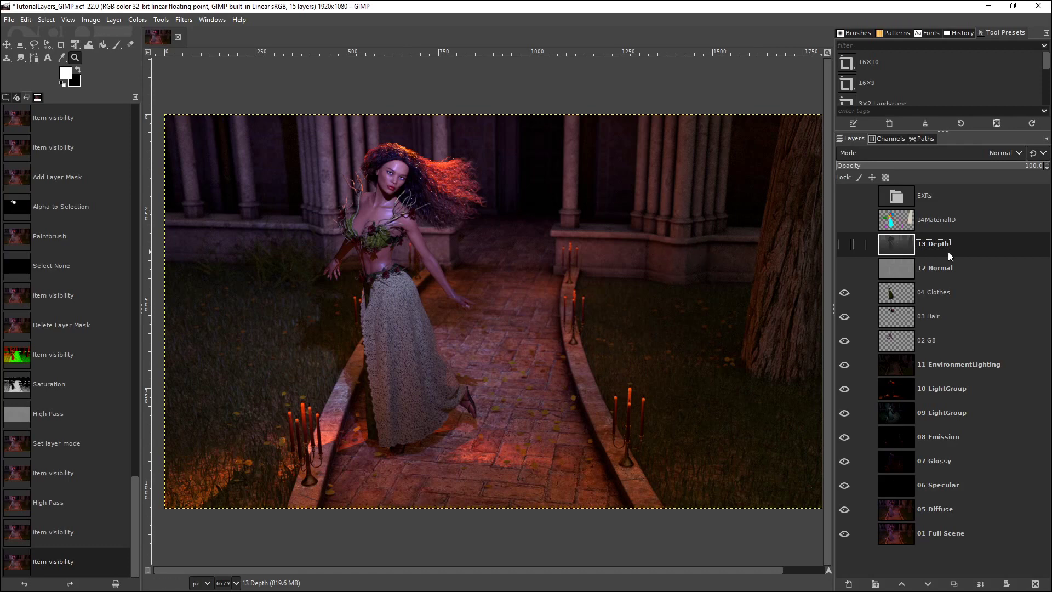
{"action": "left_click", "coordinate": [844, 245]}
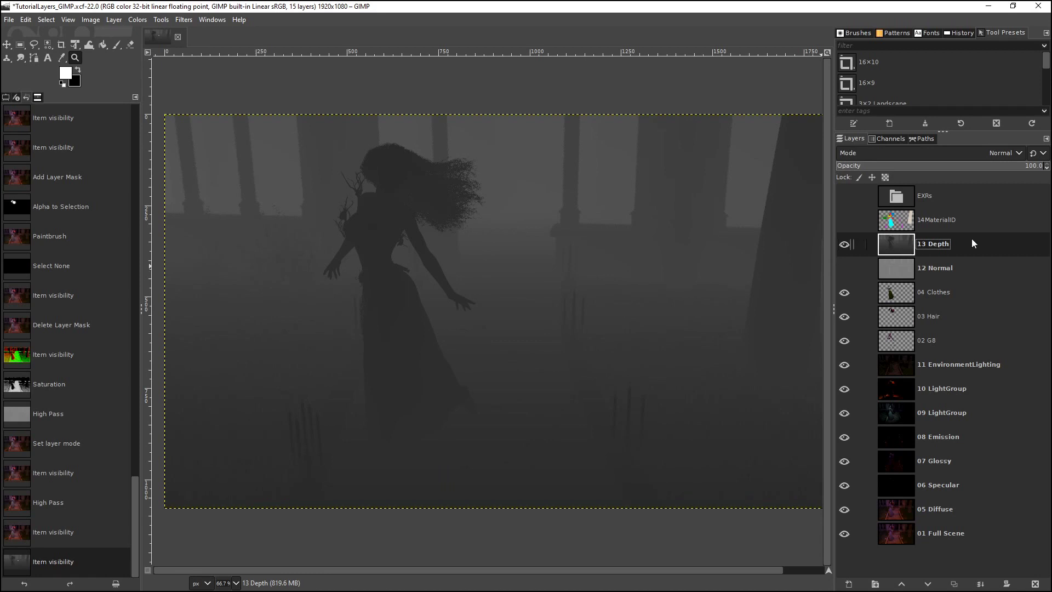
Duplicate 01 Full Scene and stack 13 Depth directly above the original, with the copy directly above 13 Depth.
{"action": "left_click", "coordinate": [924, 534]}
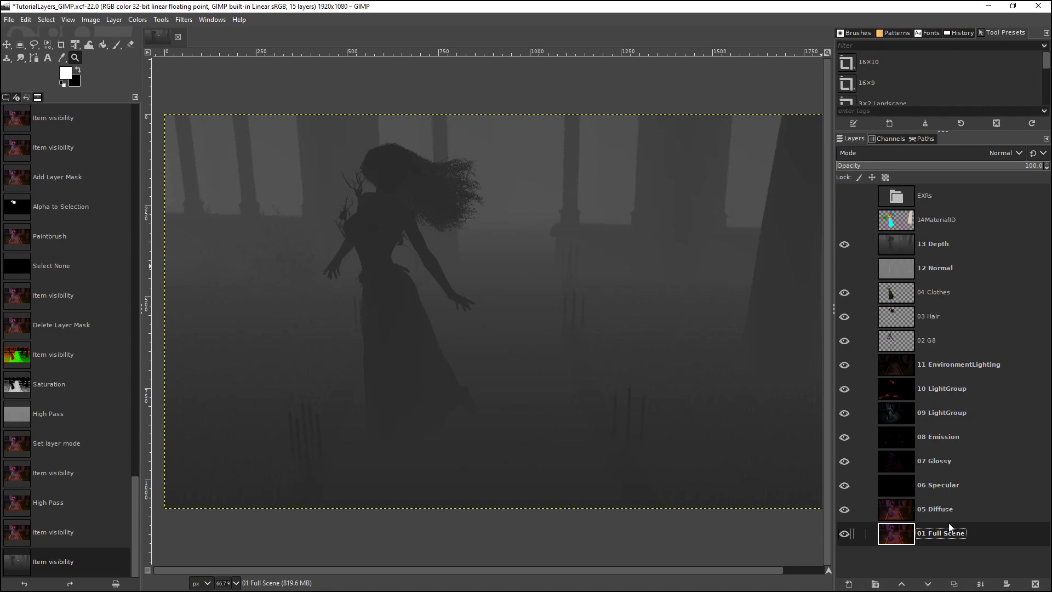
{"action": "left_click", "coordinate": [954, 584]}
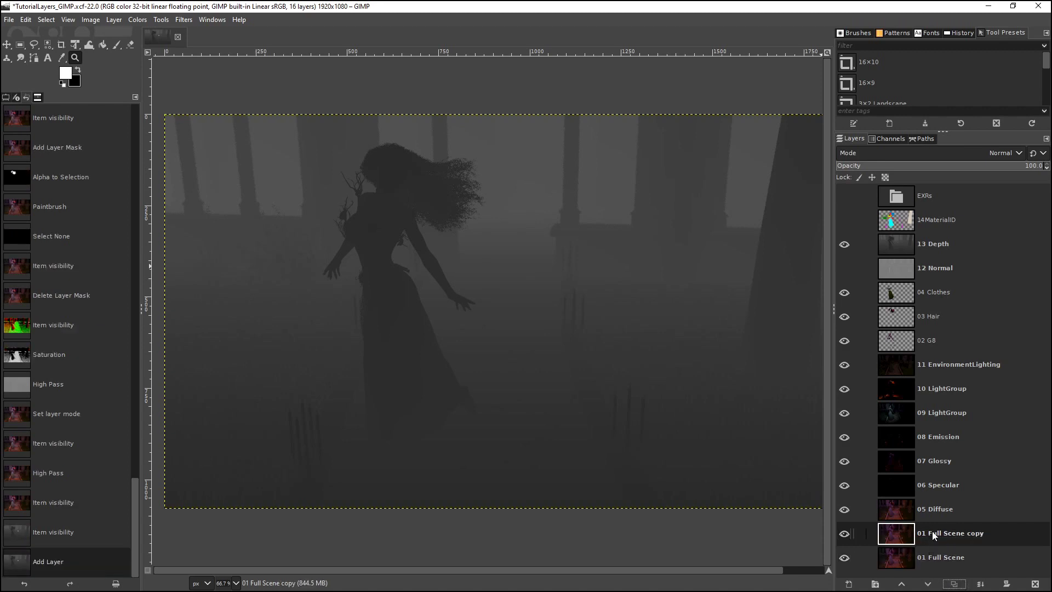
{"action": "left_click_drag", "start_coordinate": [932, 530], "coordinate": [934, 240]}
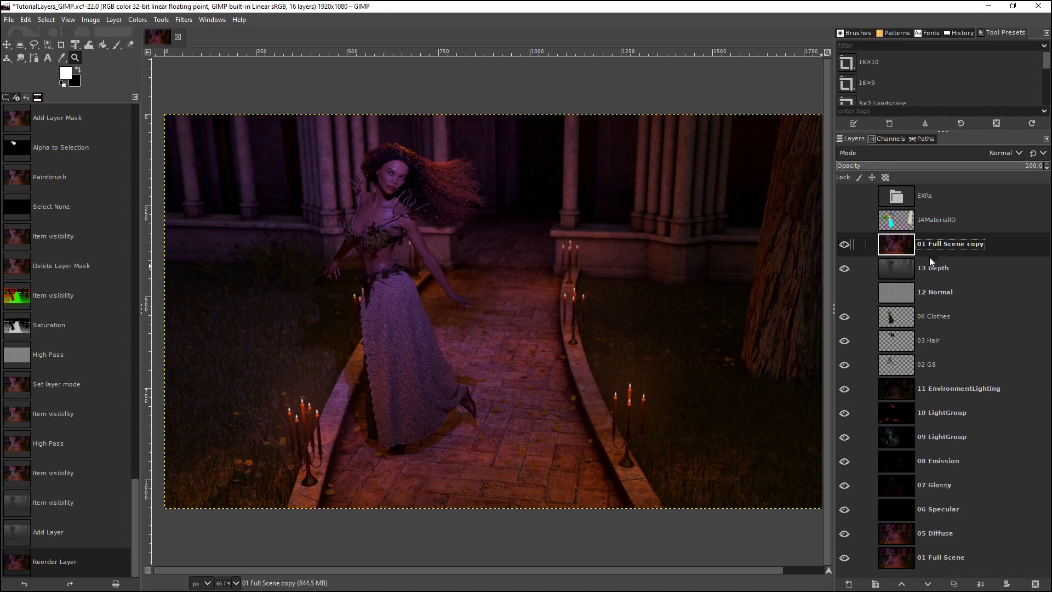
{"action": "left_click_drag", "start_coordinate": [932, 268], "coordinate": [935, 551]}
{"action": "left_click_drag", "start_coordinate": [944, 241], "coordinate": [941, 520]}
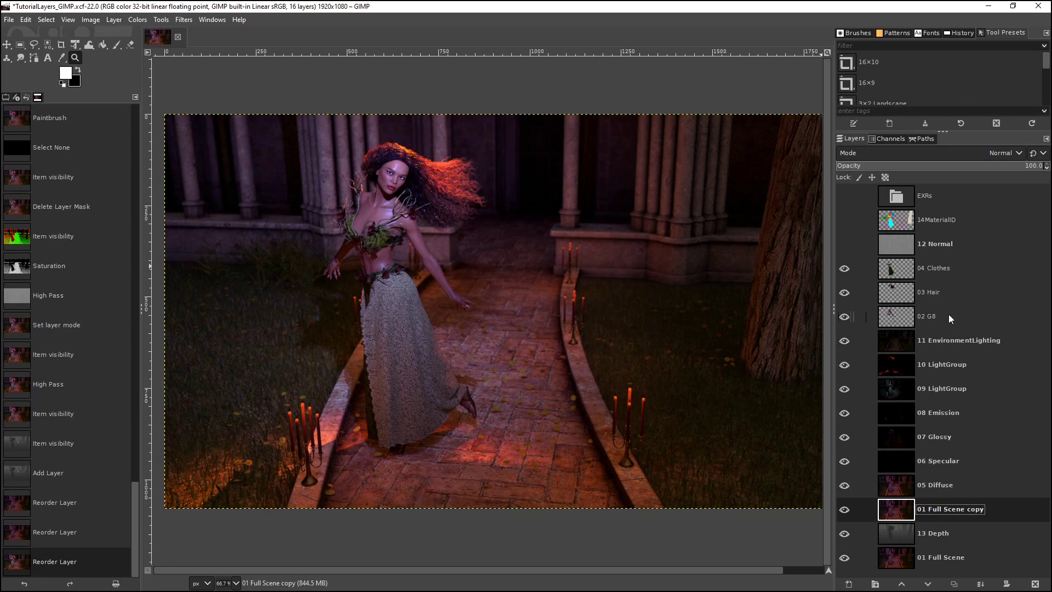
Move the 02 G8, 03 Hair and 04 Clothes layers down between 05 Diffuse and 01 Full Scene copy.
{"action": "left_click_drag", "start_coordinate": [941, 317], "coordinate": [925, 501]}
{"action": "left_click_drag", "start_coordinate": [929, 297], "coordinate": [924, 471]}
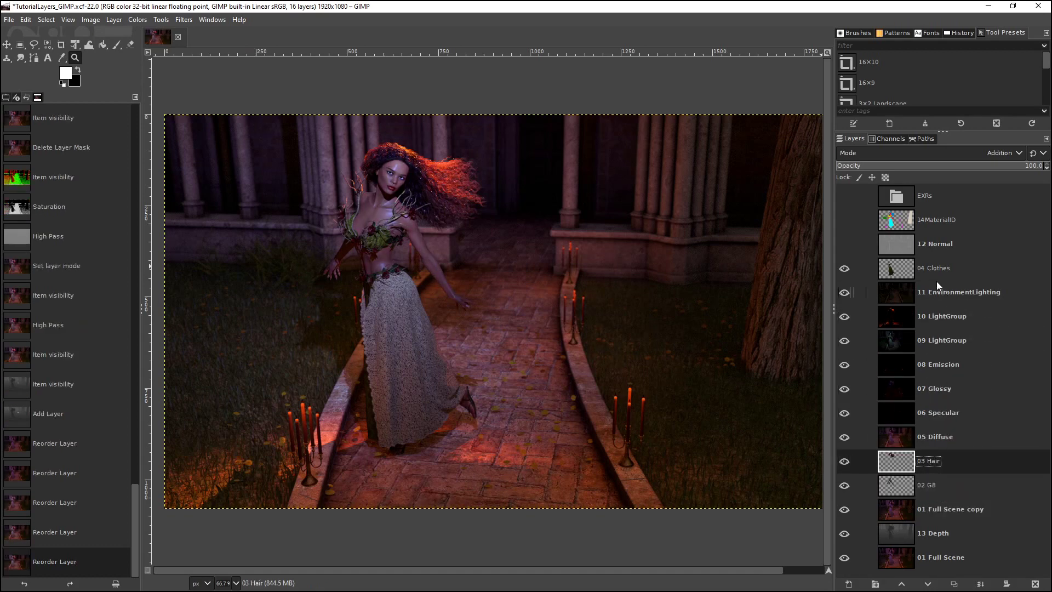
{"action": "left_click_drag", "start_coordinate": [926, 268], "coordinate": [937, 450]}
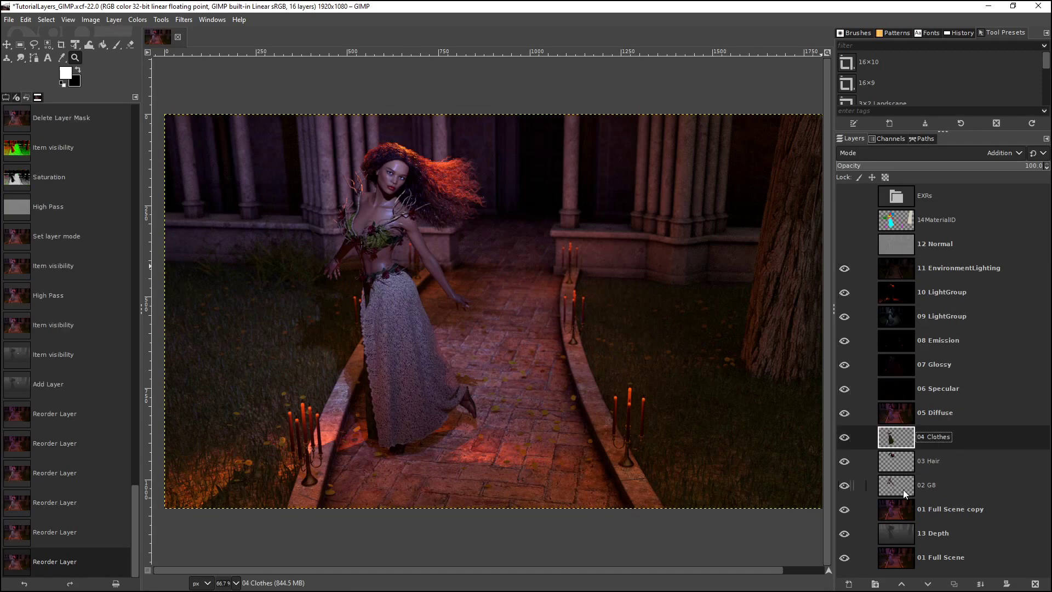
Add an alpha channel to the 01 Full Scene copy layer.
{"action": "left_click", "coordinate": [928, 530]}
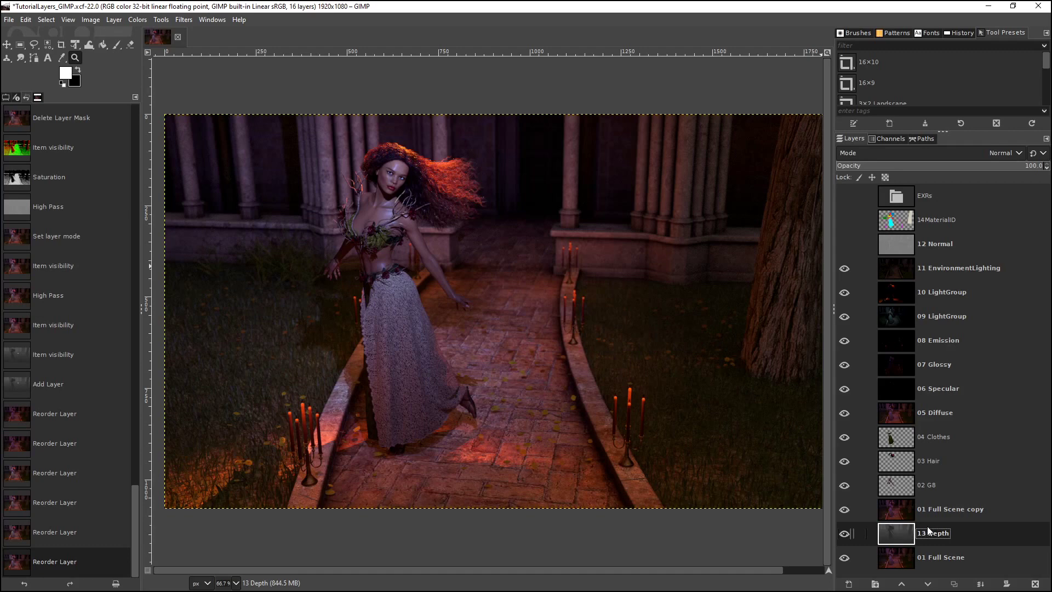
{"action": "left_click", "coordinate": [918, 510]}
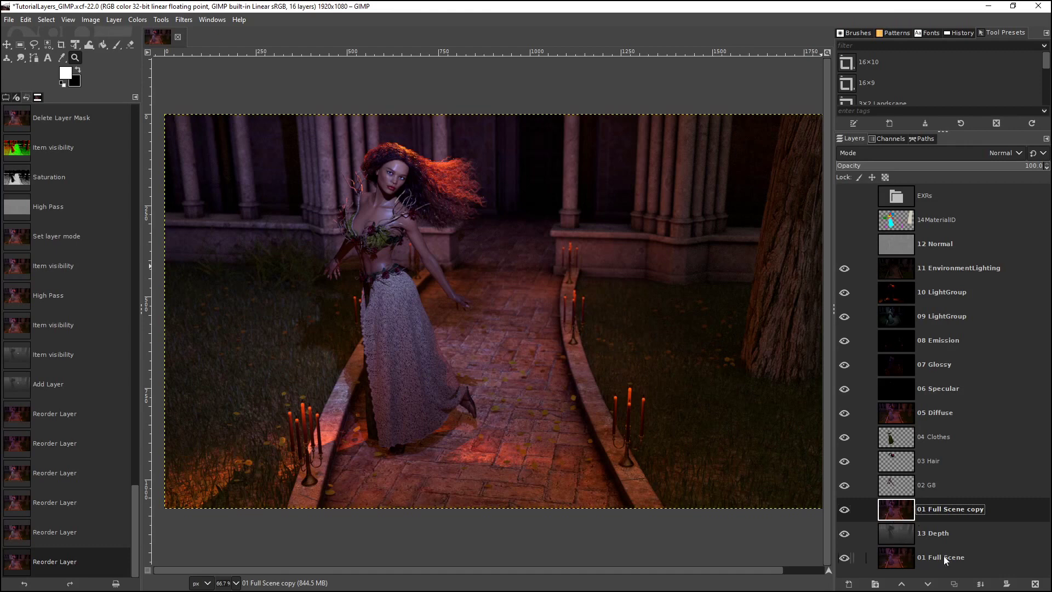
{"action": "right_click", "coordinate": [930, 507]}
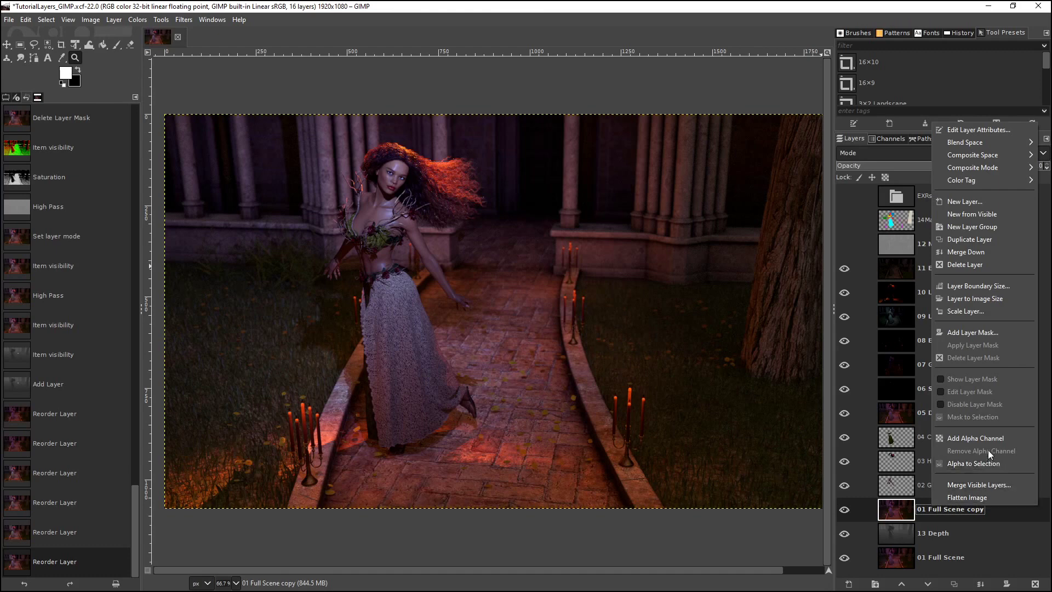
{"action": "left_click", "coordinate": [968, 435]}
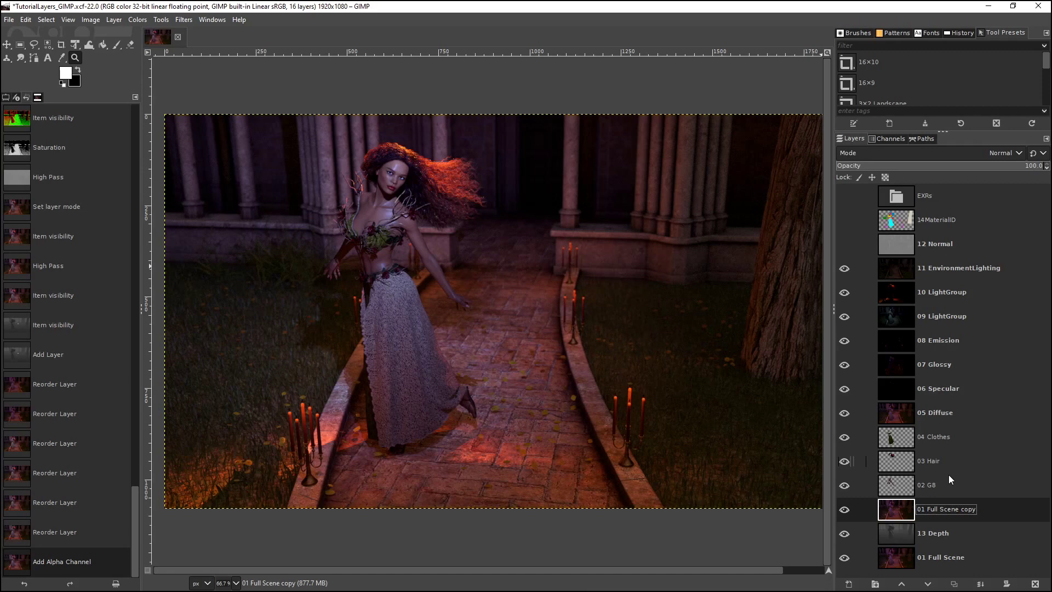
Copy the 13 Depth layer to the clipboard and add a black (full transparency) layer mask to 01 Full Scene copy.
{"action": "left_click", "coordinate": [902, 537]}
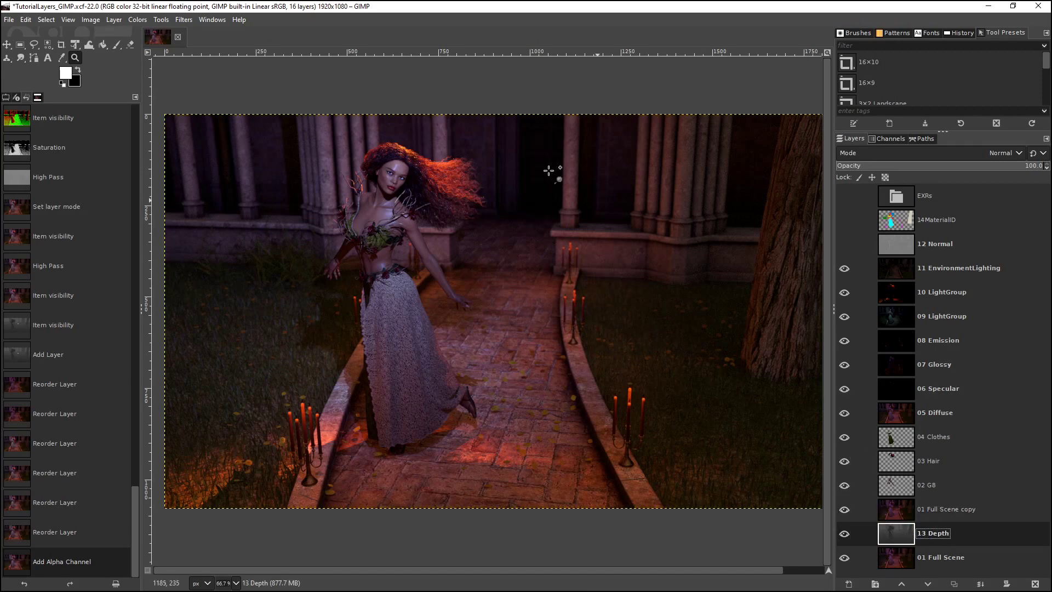
{"action": "left_click", "coordinate": [31, 20]}
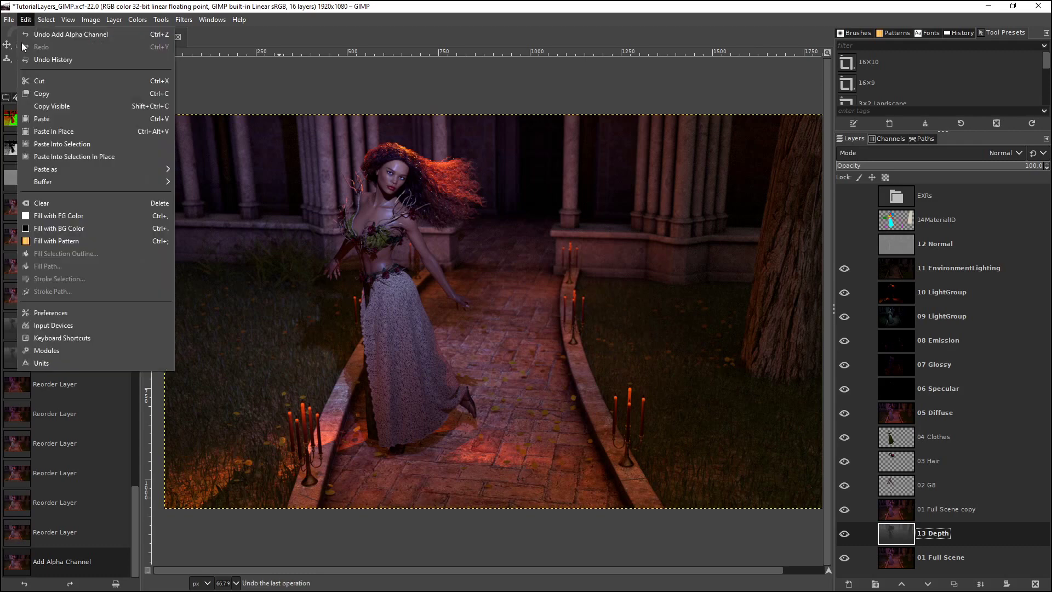
{"action": "left_click", "coordinate": [44, 94]}
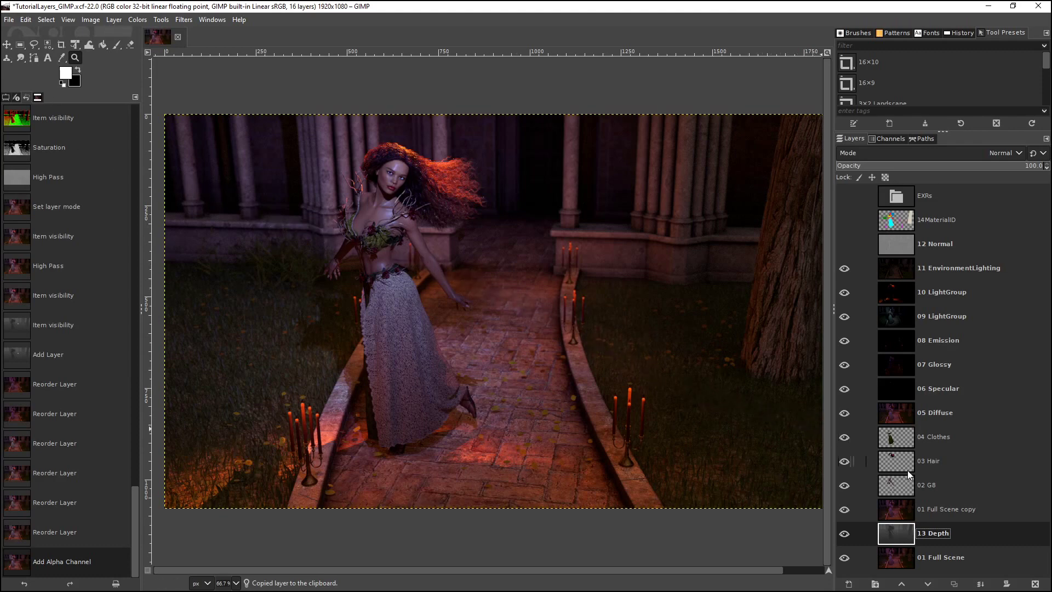
{"action": "left_click", "coordinate": [925, 511]}
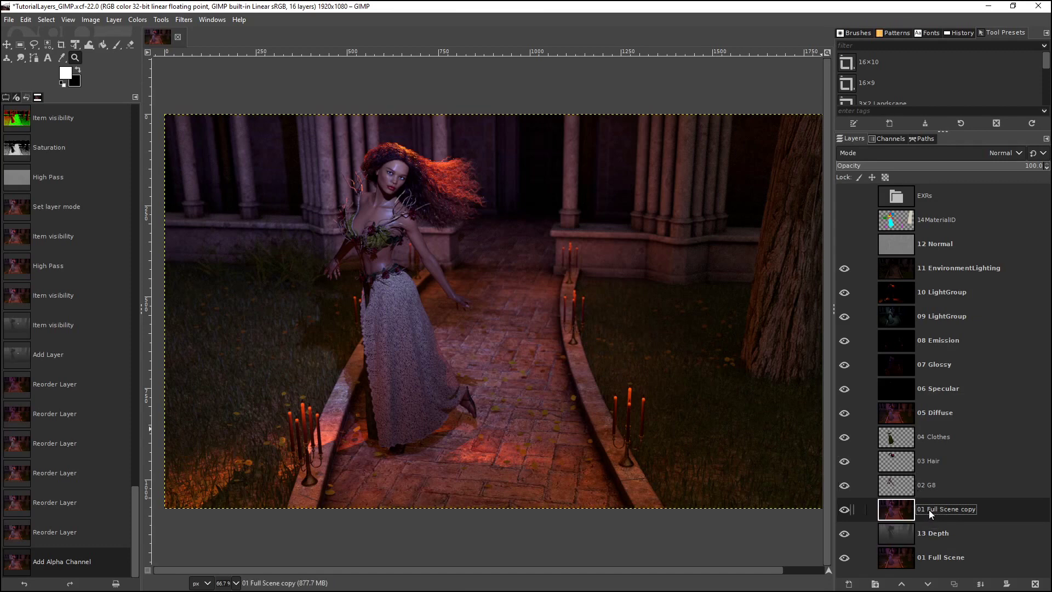
{"action": "right_click", "coordinate": [928, 510]}
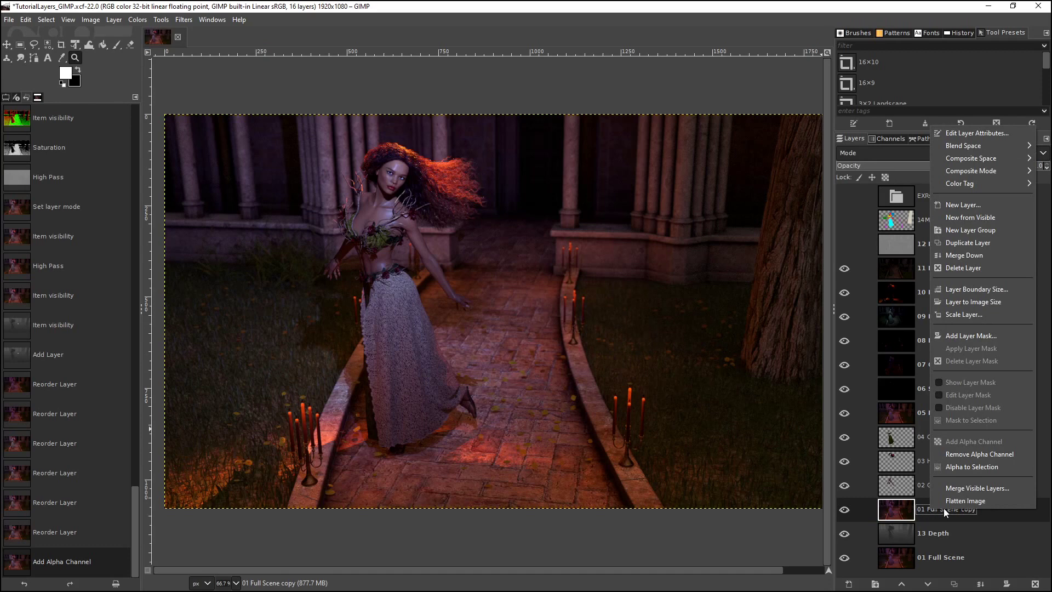
{"action": "left_click", "coordinate": [970, 338]}
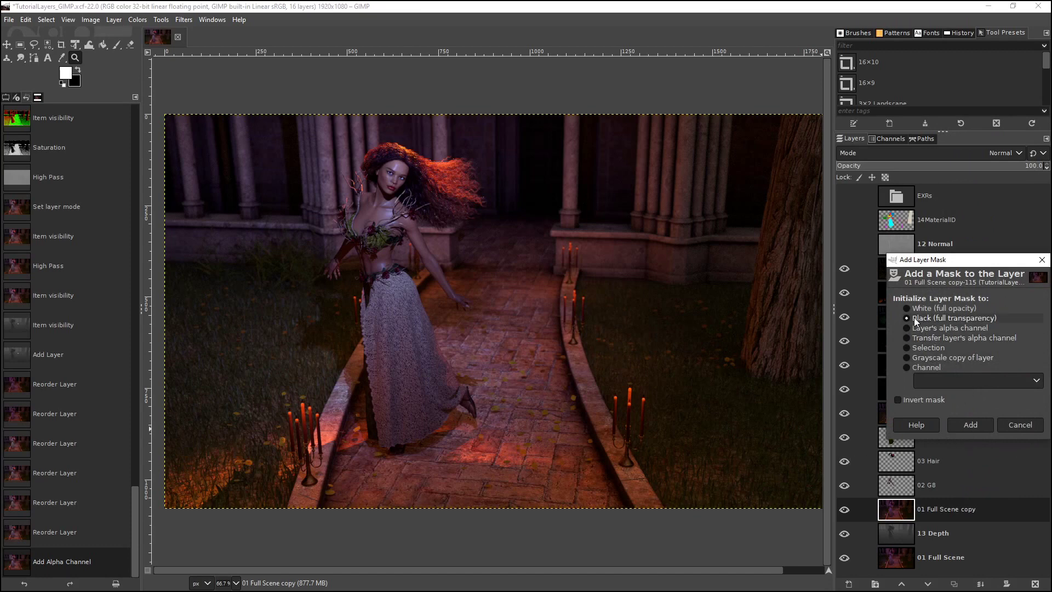
{"action": "left_click", "coordinate": [980, 424]}
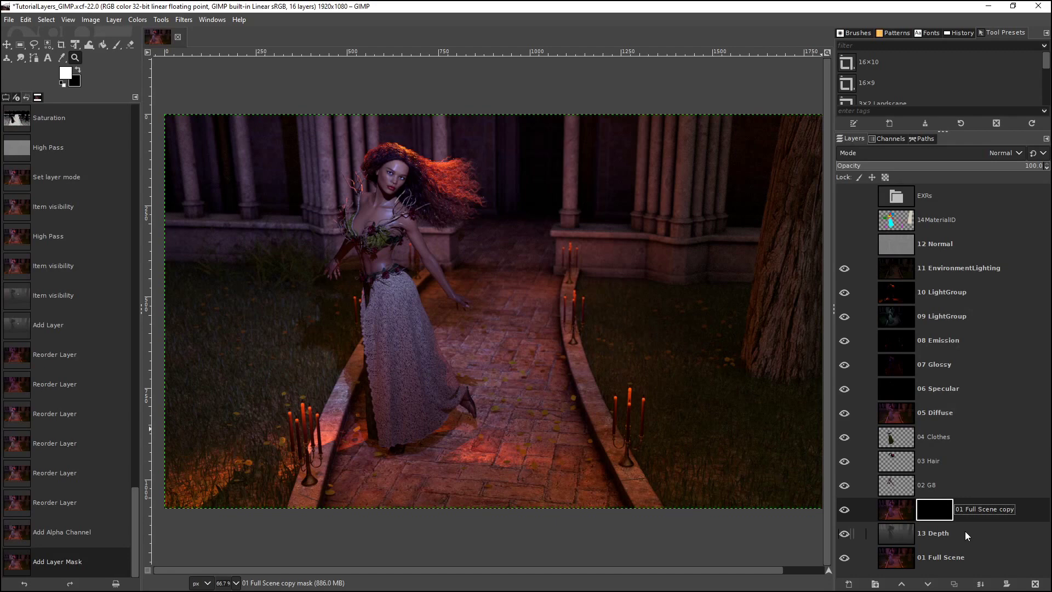
Paste the copied depth image into the layer mask of 01 Full Scene copy and anchor it.
{"action": "left_click", "coordinate": [905, 510]}
{"action": "left_click", "coordinate": [932, 510]}
{"action": "key", "text": "ctrl+v"}
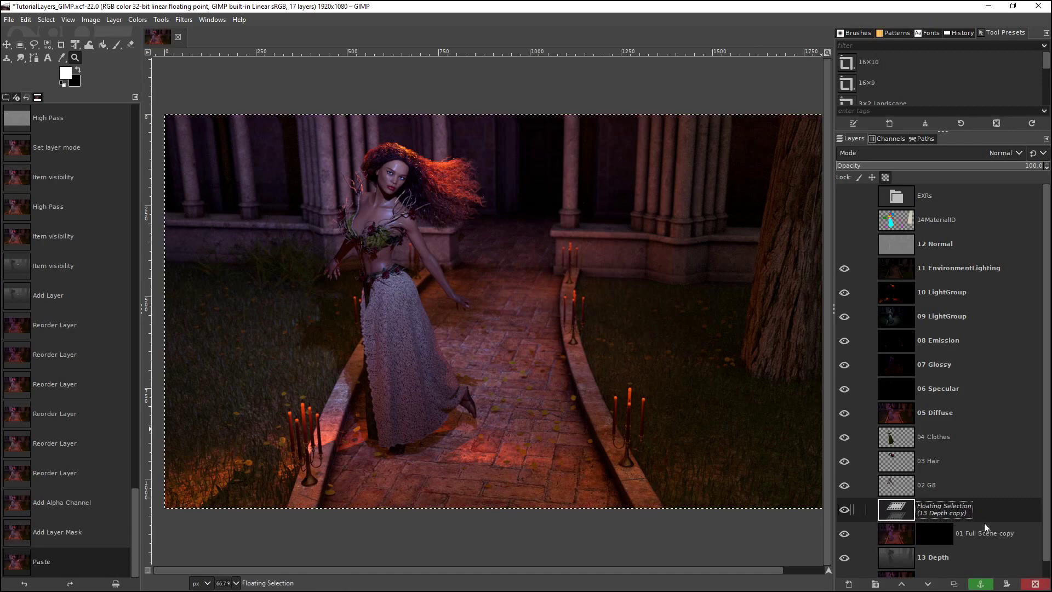
{"action": "left_click", "coordinate": [980, 584]}
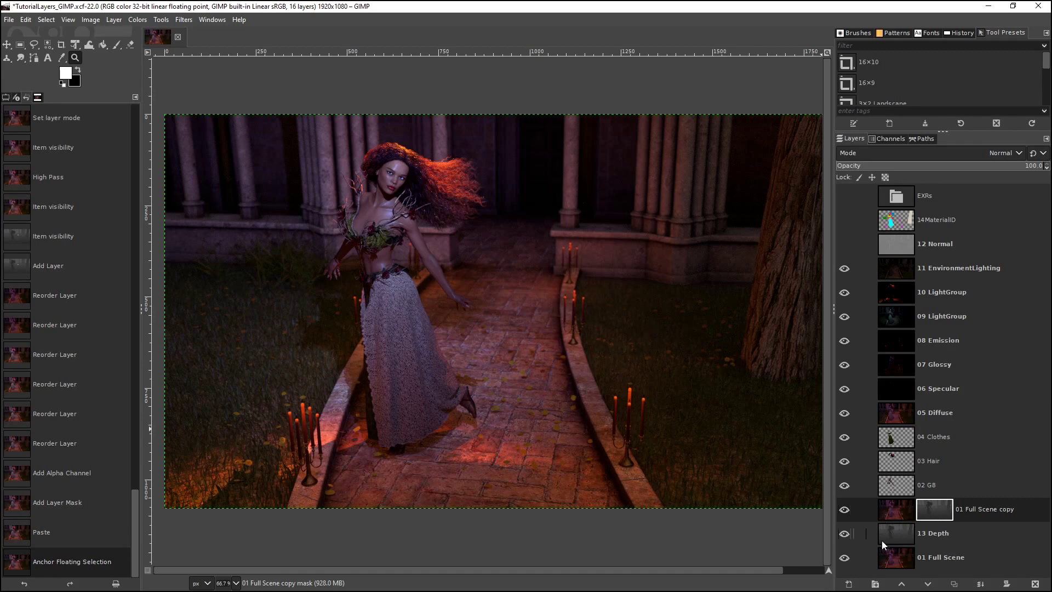
Hide the 13 Depth layer and move it back up between 14MaterialID and 12 Normal.
{"action": "left_click", "coordinate": [848, 533]}
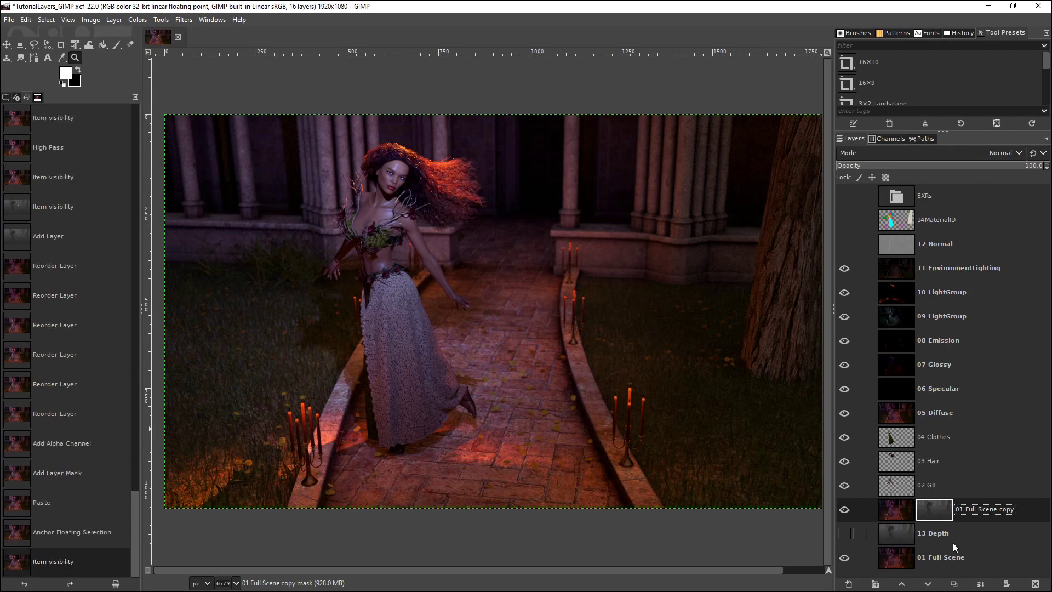
{"action": "left_click_drag", "start_coordinate": [953, 544], "coordinate": [939, 245]}
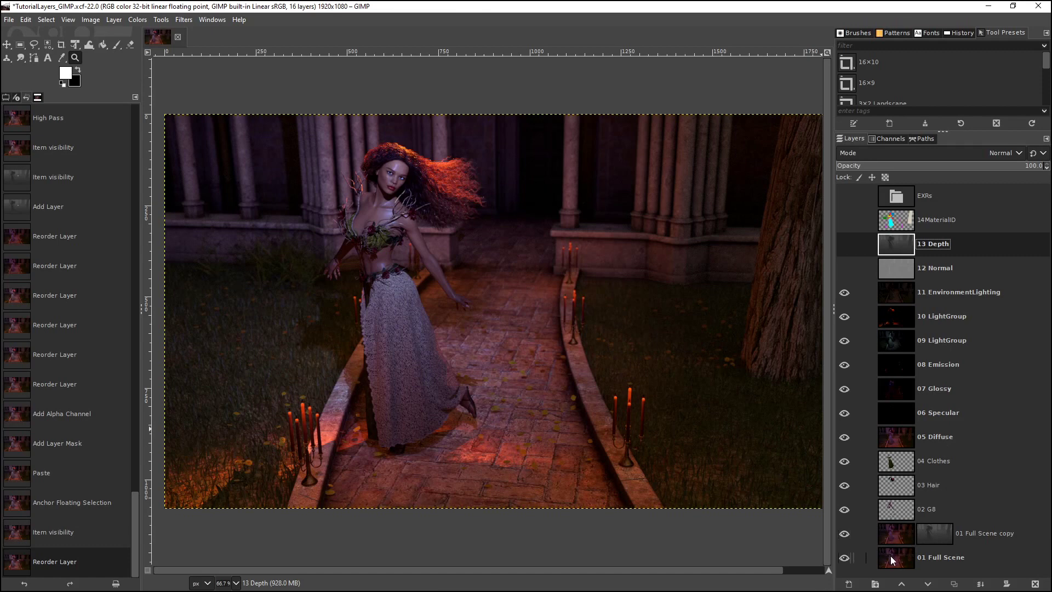
Apply a very strong Gaussian Blur with equal Size X and Size Y to the image, not the mask, of 01 Full Scene copy.
{"action": "left_click", "coordinate": [932, 533]}
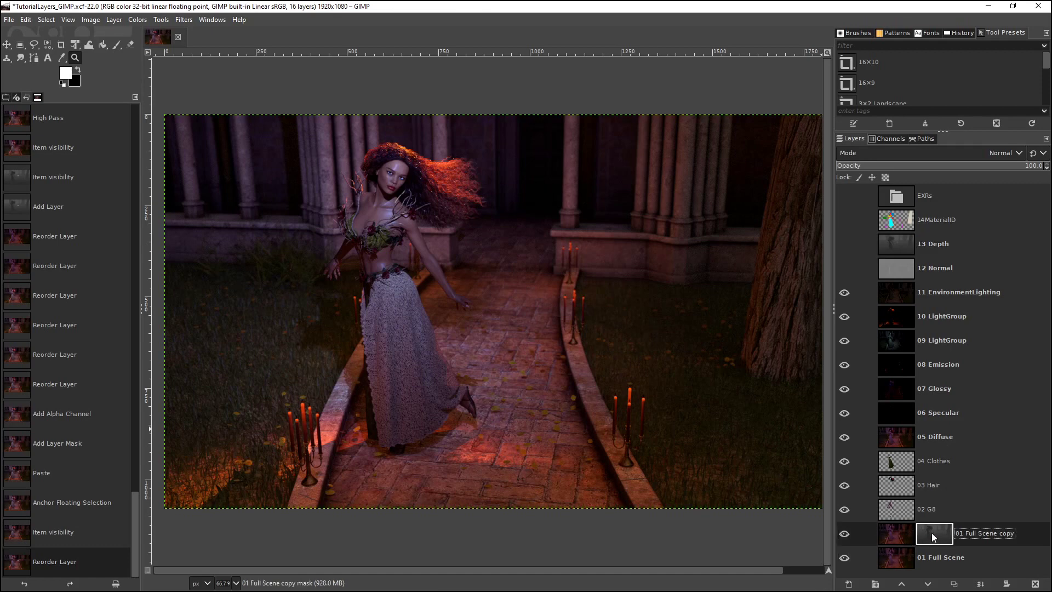
{"action": "left_click", "coordinate": [892, 538]}
{"action": "left_click", "coordinate": [932, 534]}
{"action": "left_click", "coordinate": [893, 537]}
{"action": "left_click", "coordinate": [181, 21]}
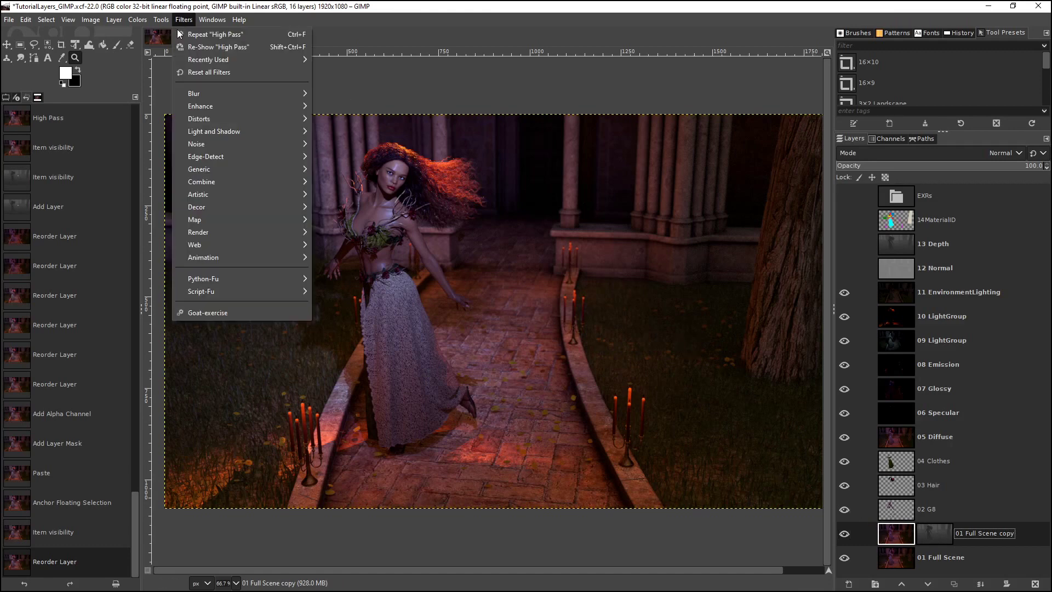
{"action": "mouse_move", "coordinate": [212, 92]}
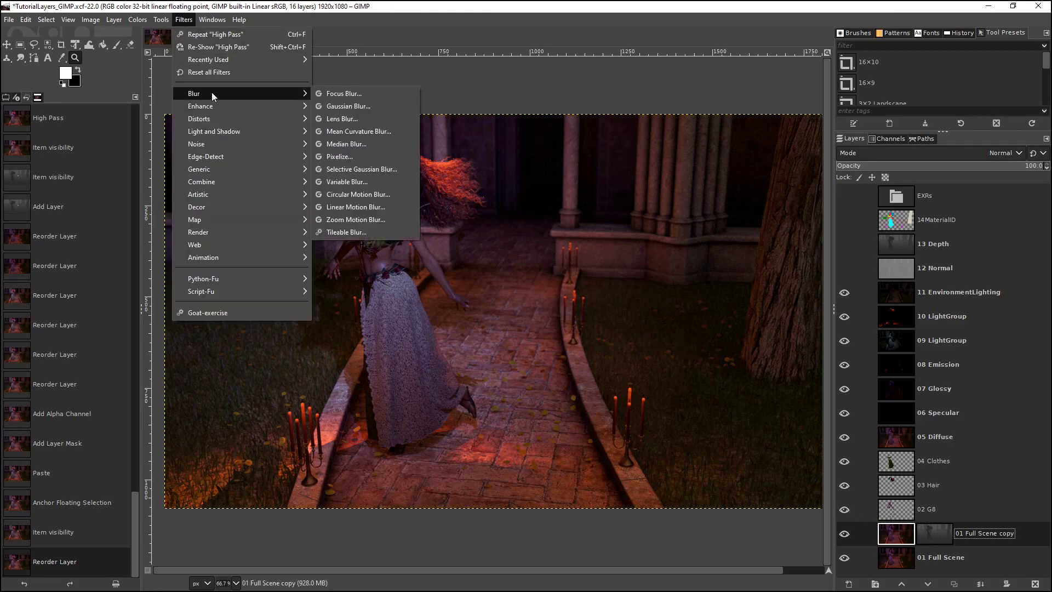
{"action": "left_click", "coordinate": [360, 102]}
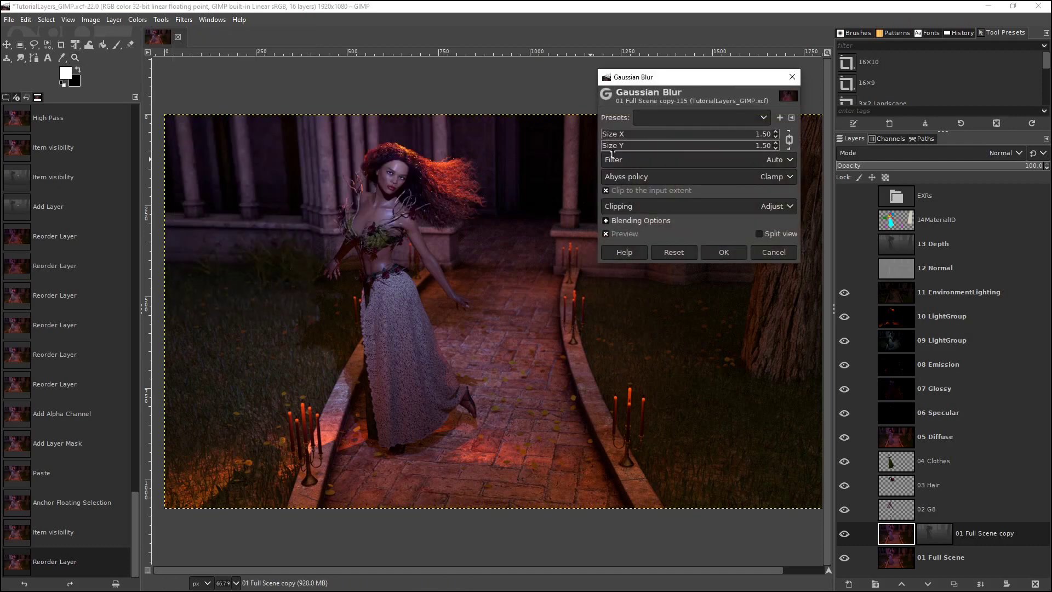
{"action": "left_click_drag", "start_coordinate": [604, 134], "coordinate": [761, 134]}
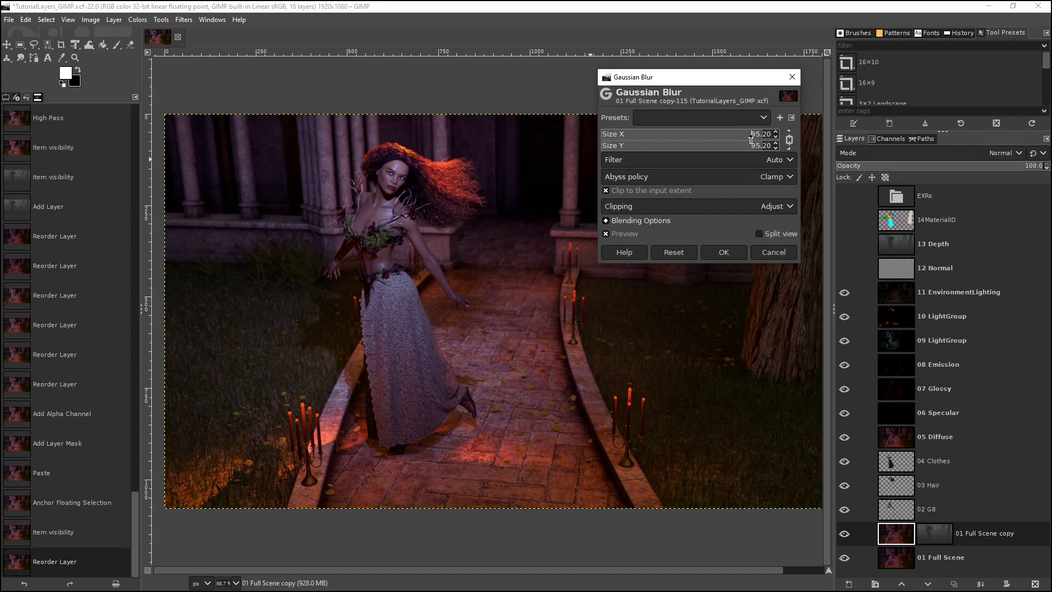
{"action": "left_click_drag", "start_coordinate": [764, 134], "coordinate": [1047, 188]}
{"action": "left_click", "coordinate": [723, 252]}
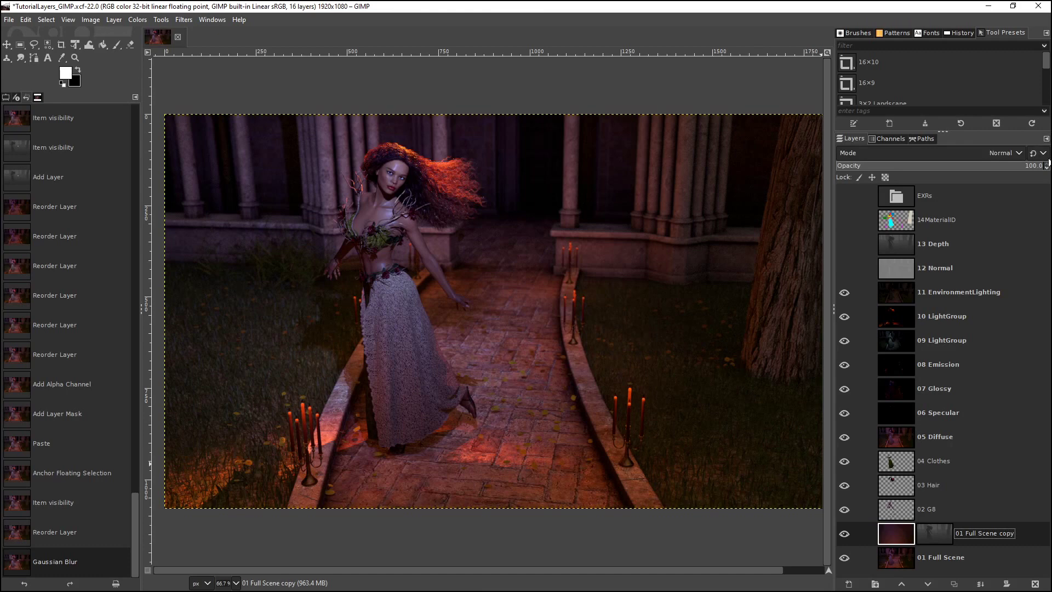
Set the layer preview size to Enormous and check the effect of the blurred 01 Full Scene copy by toggling its visibility.
{"action": "left_click", "coordinate": [1046, 139]}
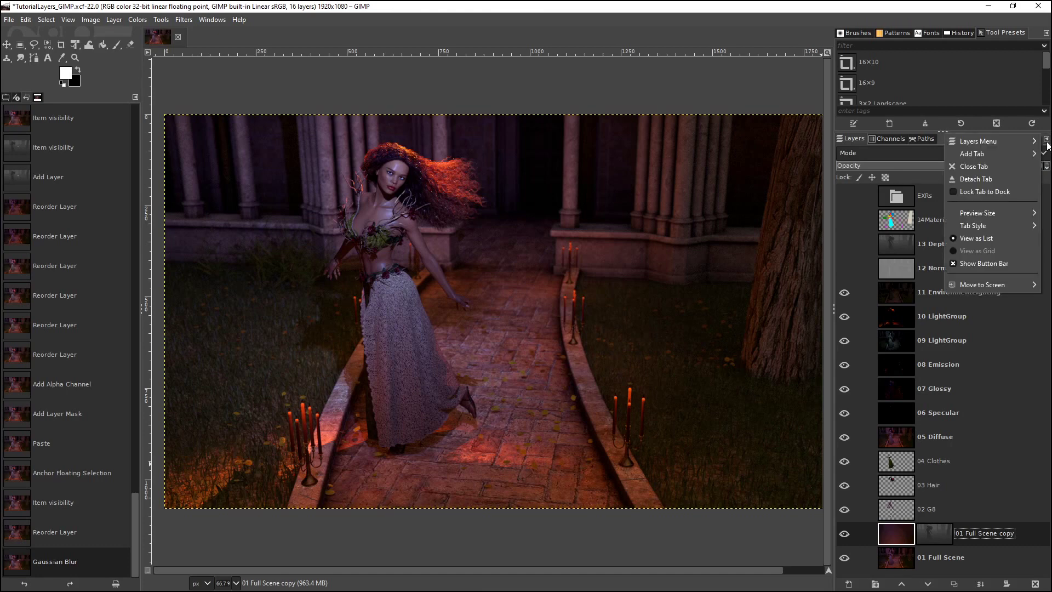
{"action": "mouse_move", "coordinate": [993, 215]}
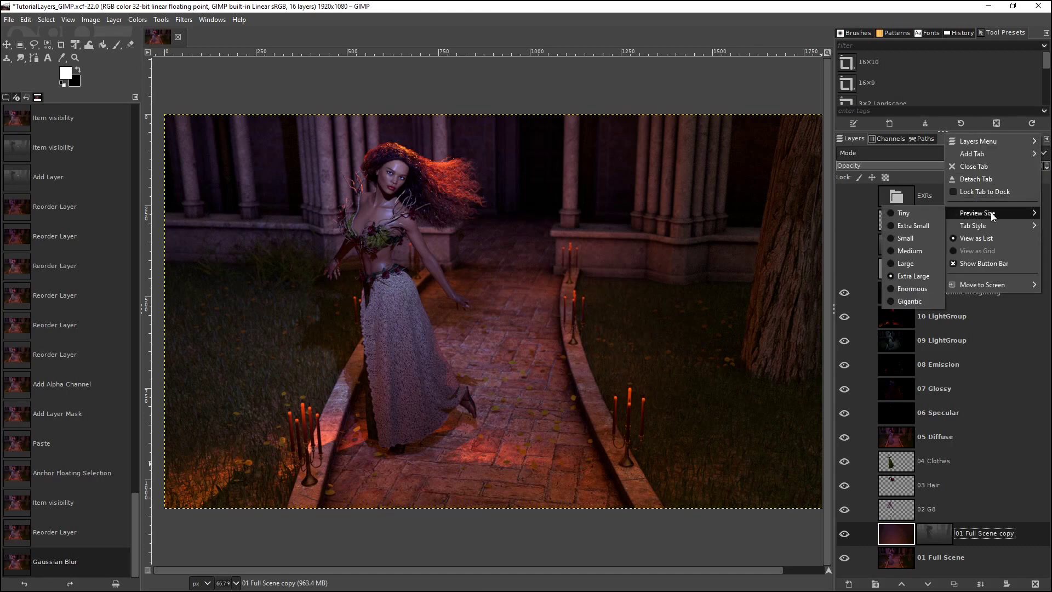
{"action": "left_click", "coordinate": [896, 291]}
{"action": "scroll", "coordinate": [936, 357], "scroll_direction": "down", "scroll_amount": 5}
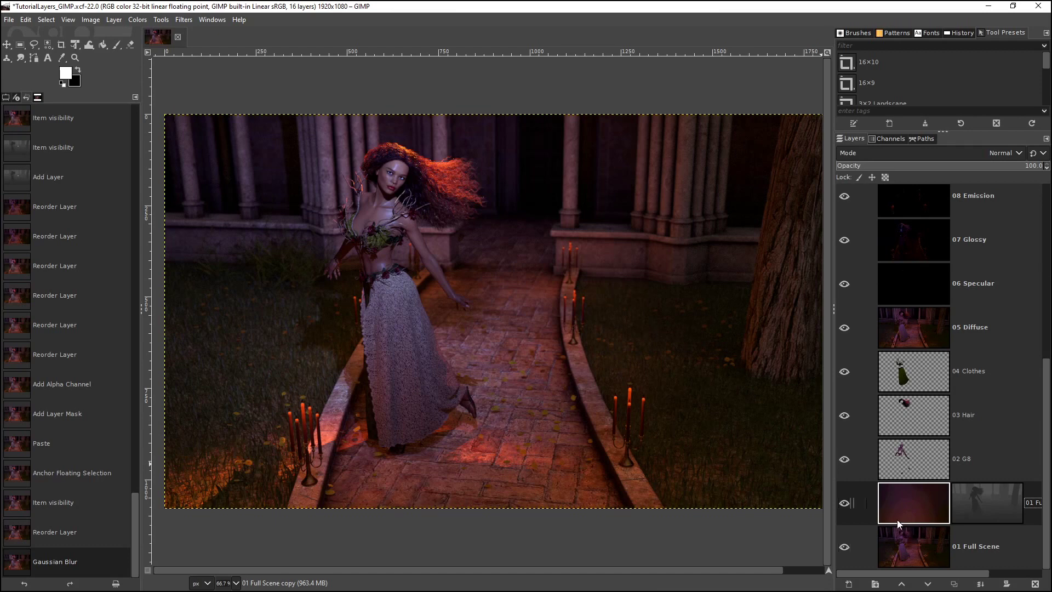
{"action": "left_click", "coordinate": [844, 503]}
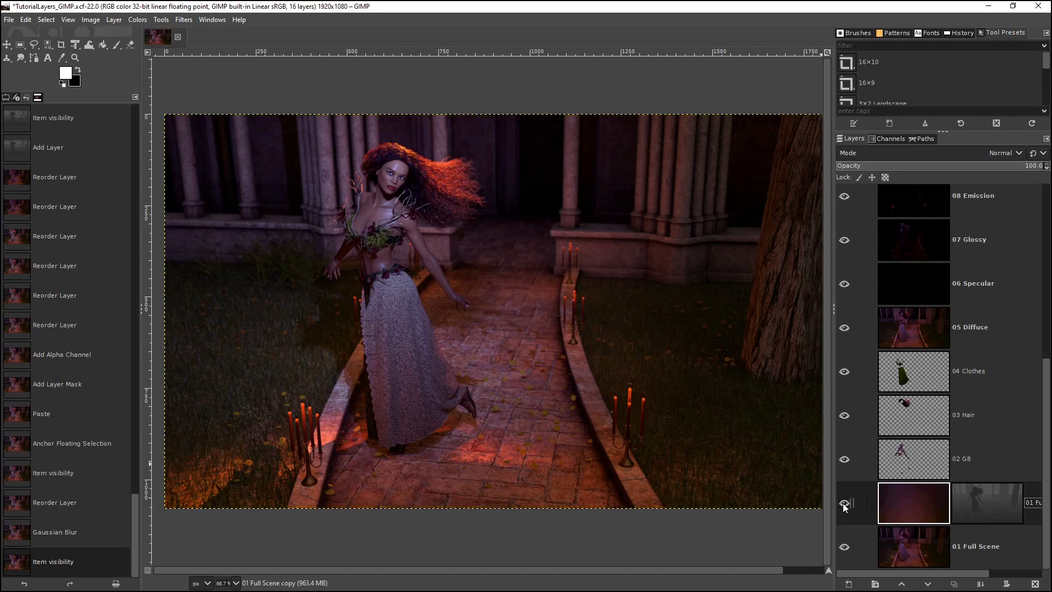
{"action": "left_click", "coordinate": [967, 510]}
{"action": "left_click", "coordinate": [915, 516]}
{"action": "left_click", "coordinate": [979, 503]}
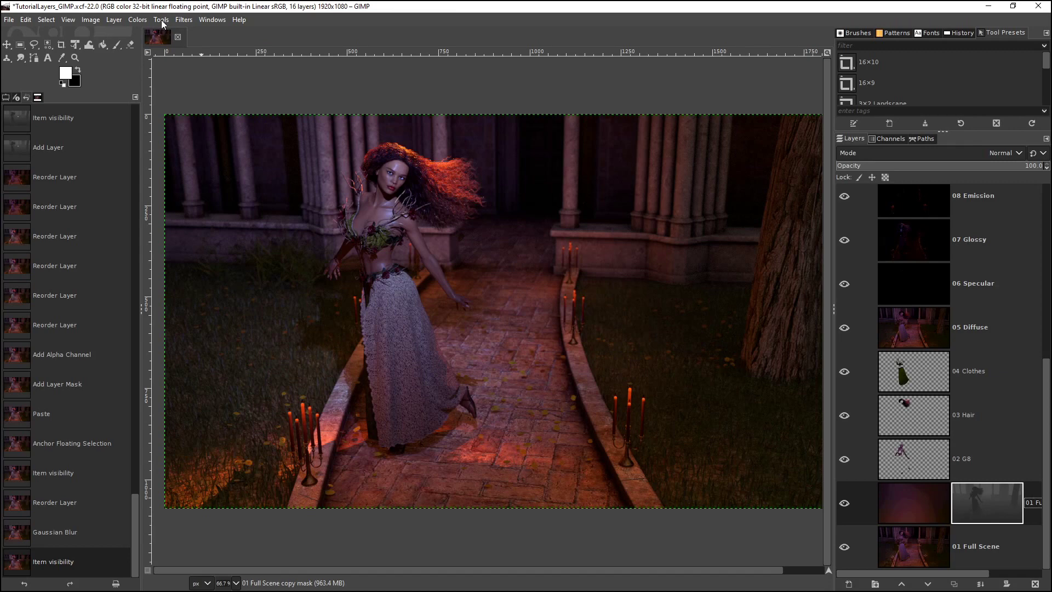
{"action": "left_click", "coordinate": [131, 20]}
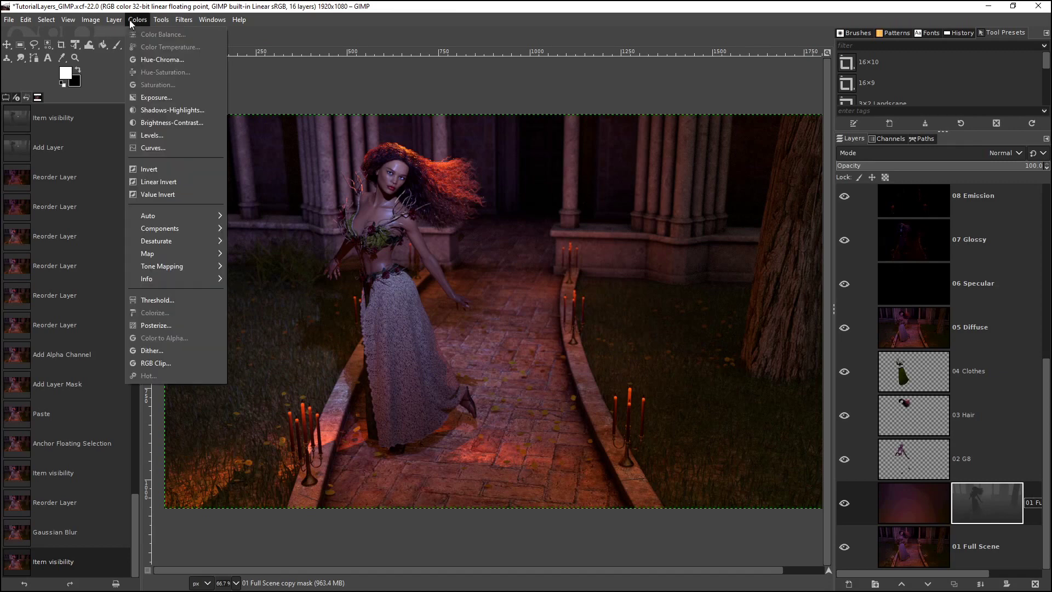
{"action": "left_click", "coordinate": [146, 135]}
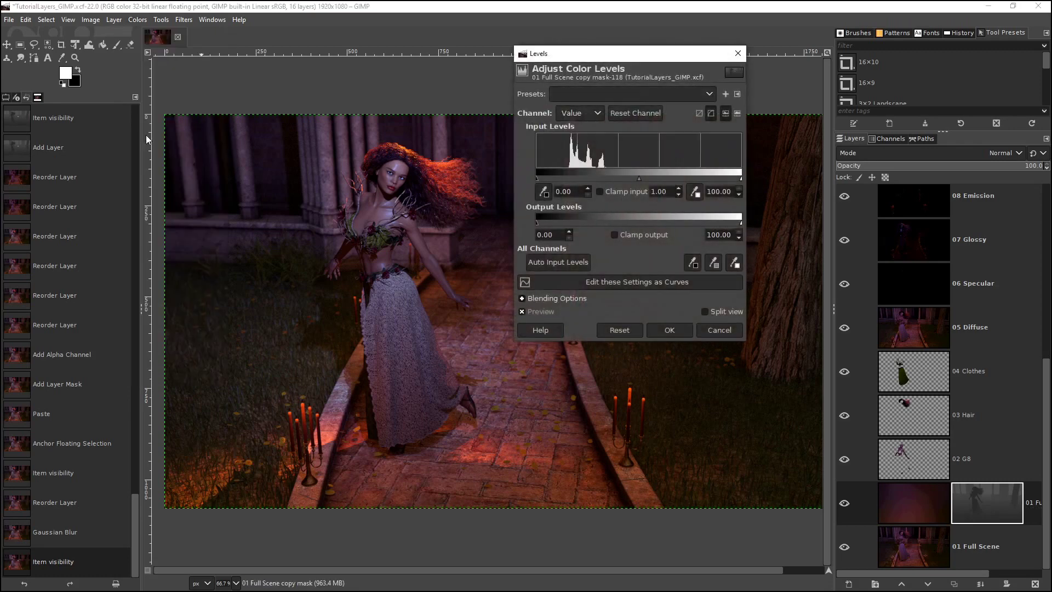
{"action": "left_click_drag", "start_coordinate": [572, 59], "coordinate": [846, 141]}
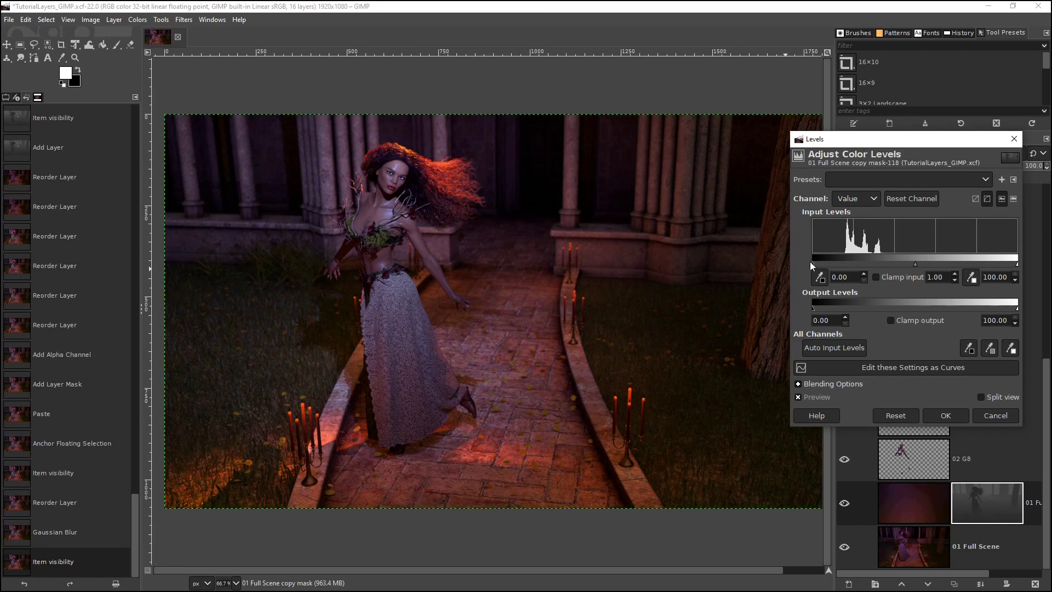
{"action": "left_click_drag", "start_coordinate": [813, 265], "coordinate": [848, 262]}
{"action": "left_click_drag", "start_coordinate": [1014, 263], "coordinate": [988, 266]}
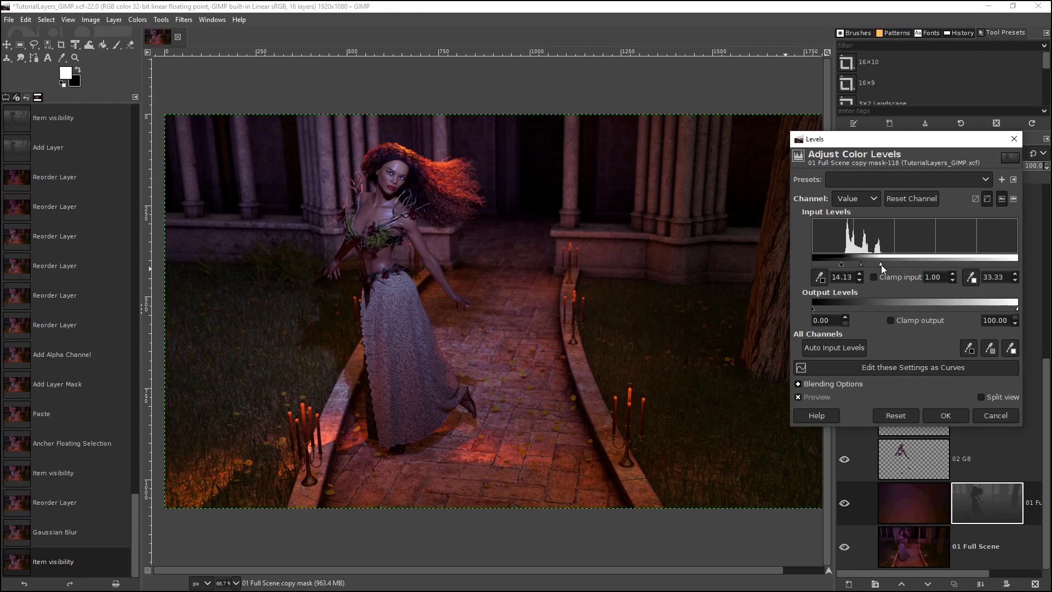
{"action": "mouse_move", "coordinate": [886, 265]}
{"action": "left_mouse_down"}
{"action": "mouse_move", "coordinate": [828, 260]}
{"action": "mouse_move", "coordinate": [872, 260]}
{"action": "mouse_move", "coordinate": [853, 259]}
{"action": "mouse_move", "coordinate": [866, 265]}
{"action": "left_mouse_up"}
{"action": "left_click_drag", "start_coordinate": [878, 262], "coordinate": [876, 262]}
{"action": "left_click_drag", "start_coordinate": [847, 267], "coordinate": [849, 268]}
{"action": "left_click", "coordinate": [993, 415]}
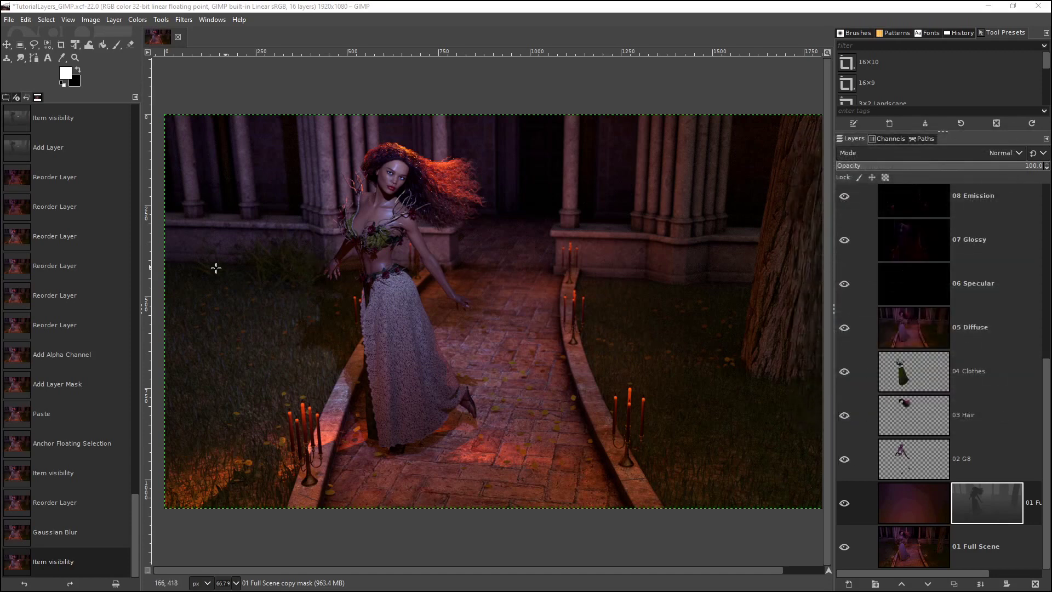
Raise the contrast of the 01 Full Scene copy layer mask with Levels, using input black 14.93, gamma 1.12 and input white 31.73.
{"action": "left_click", "coordinate": [75, 58]}
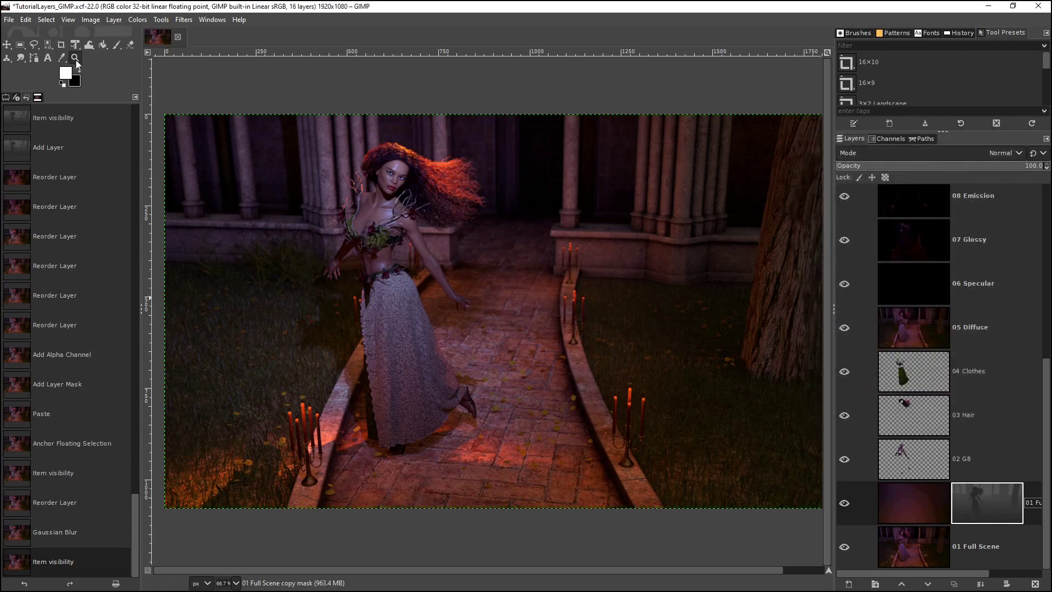
{"action": "left_click", "coordinate": [603, 247]}
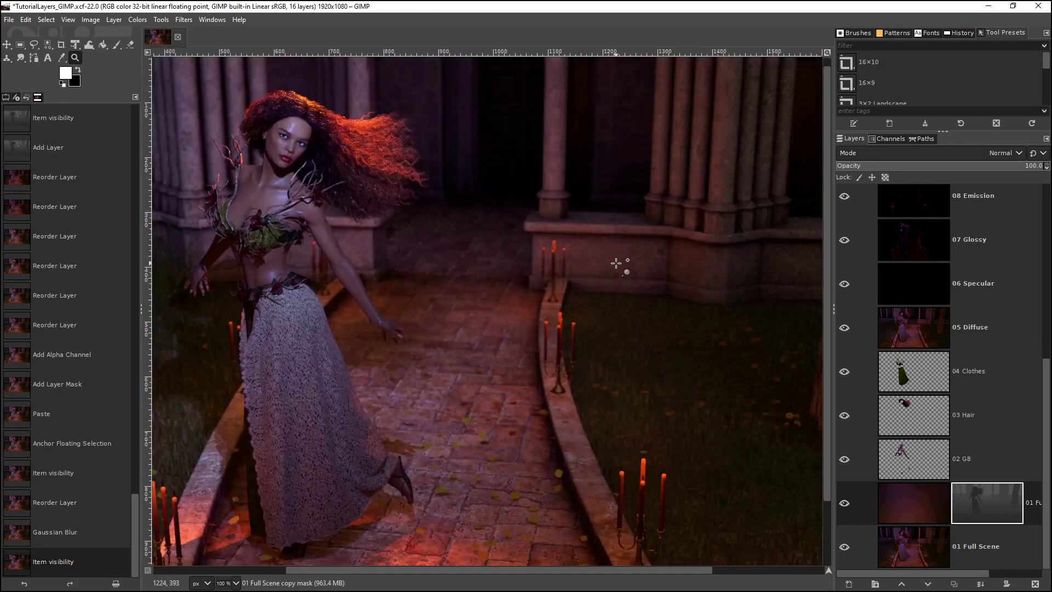
{"action": "left_click", "coordinate": [622, 263]}
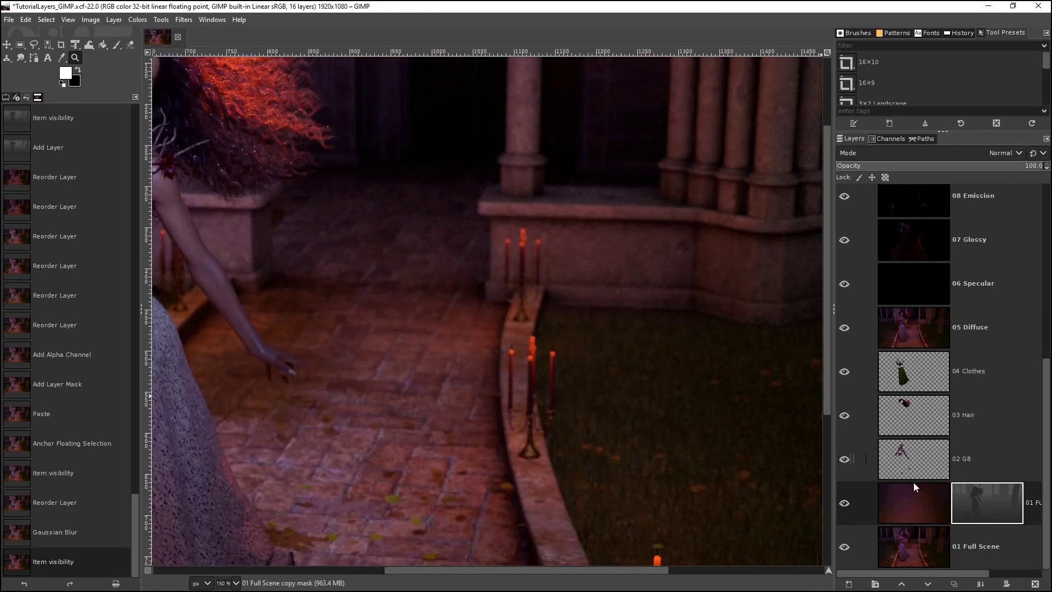
{"action": "left_click", "coordinate": [984, 503]}
{"action": "left_click", "coordinate": [136, 20]}
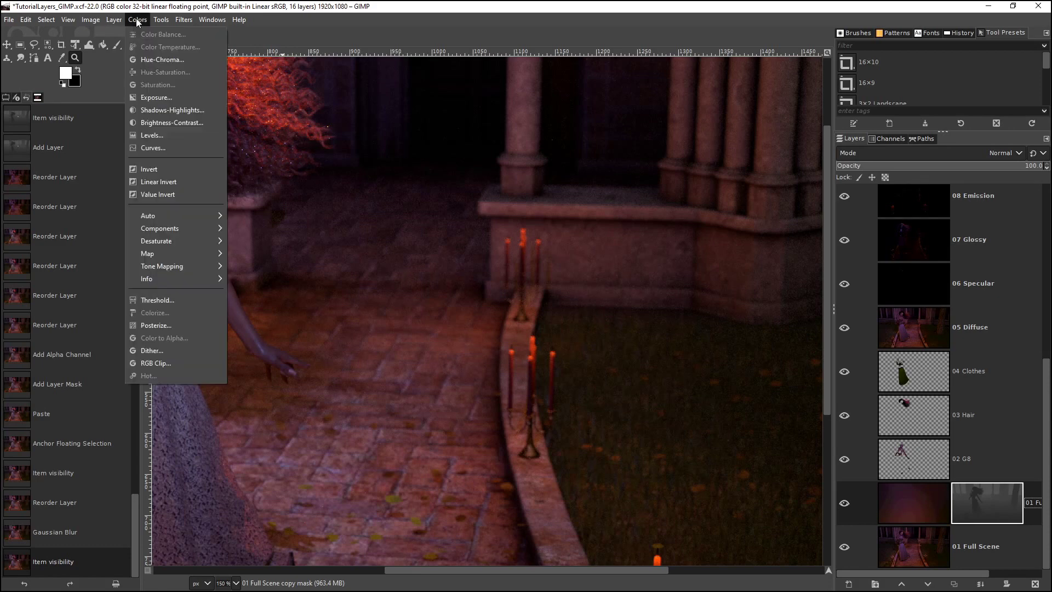
{"action": "left_click", "coordinate": [152, 136]}
{"action": "left_click_drag", "start_coordinate": [822, 147], "coordinate": [730, 47]}
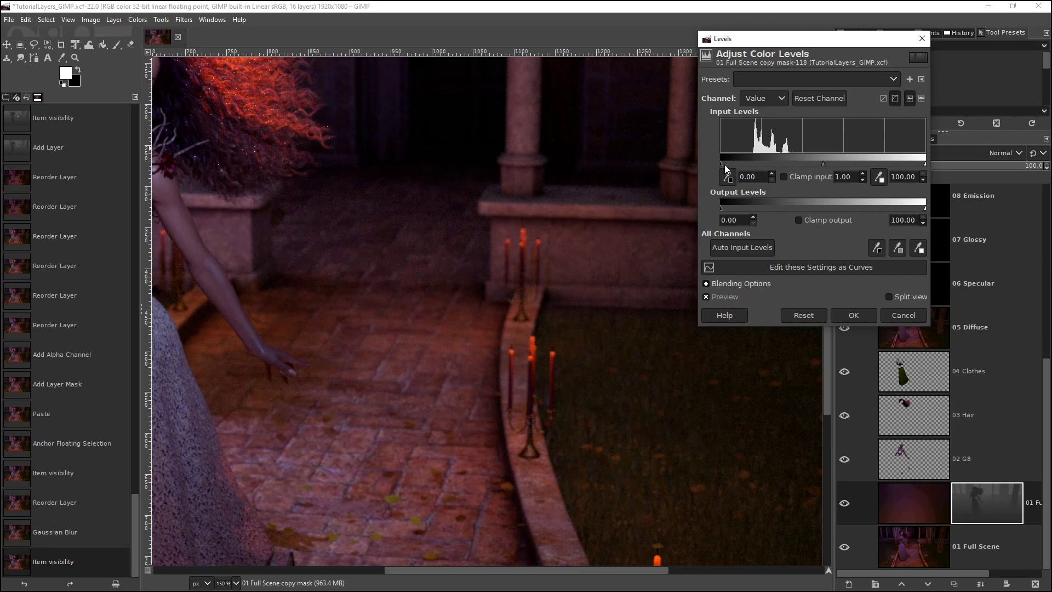
{"action": "mouse_move", "coordinate": [725, 163]}
{"action": "left_mouse_down"}
{"action": "mouse_move", "coordinate": [914, 164]}
{"action": "mouse_move", "coordinate": [726, 166]}
{"action": "left_mouse_up"}
{"action": "left_click_drag", "start_coordinate": [799, 174], "coordinate": [752, 163]}
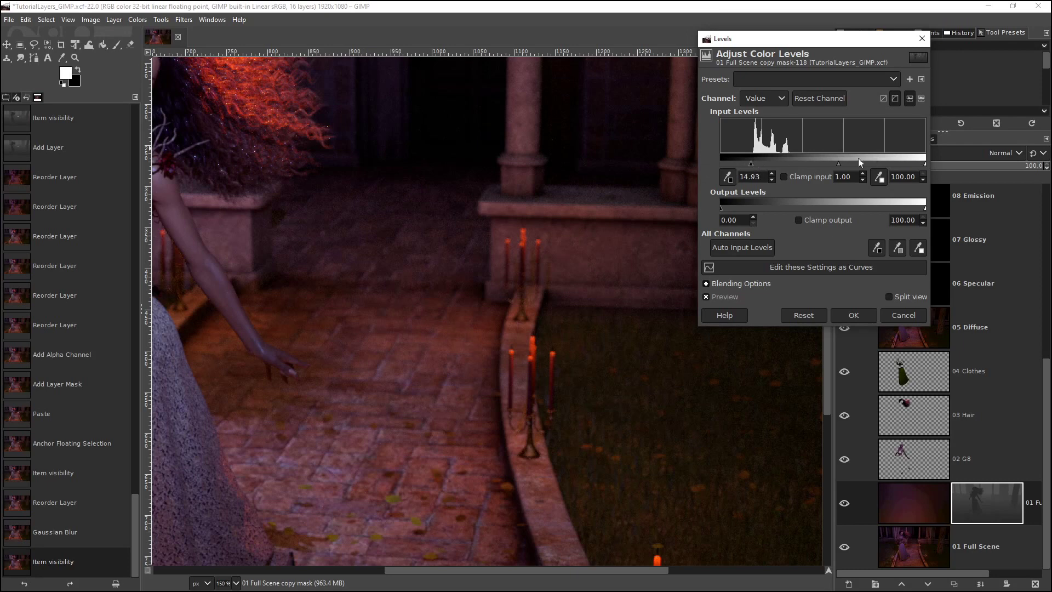
{"action": "left_click_drag", "start_coordinate": [839, 164], "coordinate": [793, 163]}
{"action": "left_click_drag", "start_coordinate": [926, 164], "coordinate": [767, 170]}
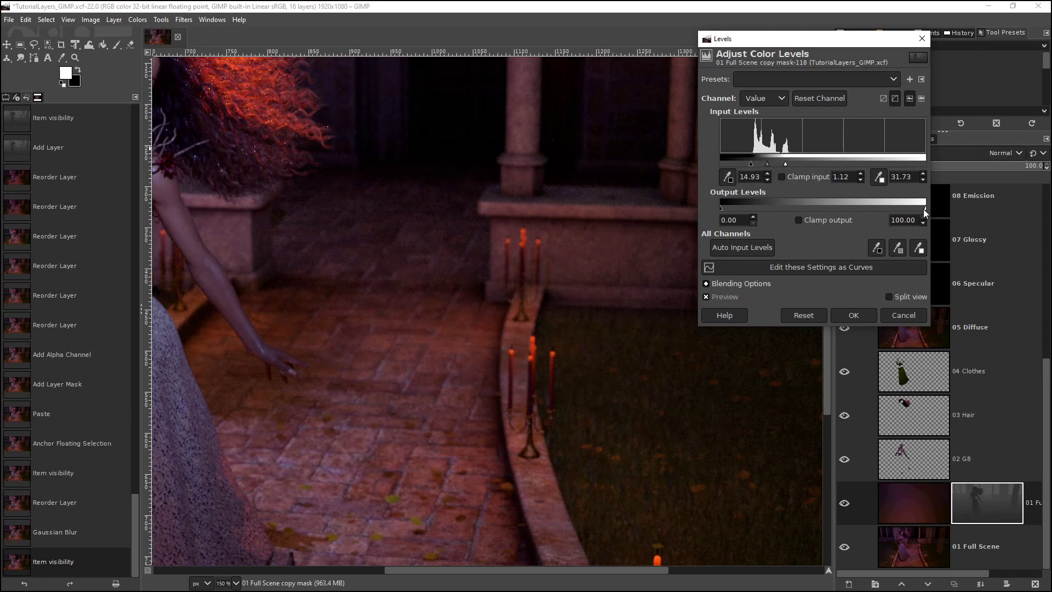
{"action": "left_click", "coordinate": [854, 316]}
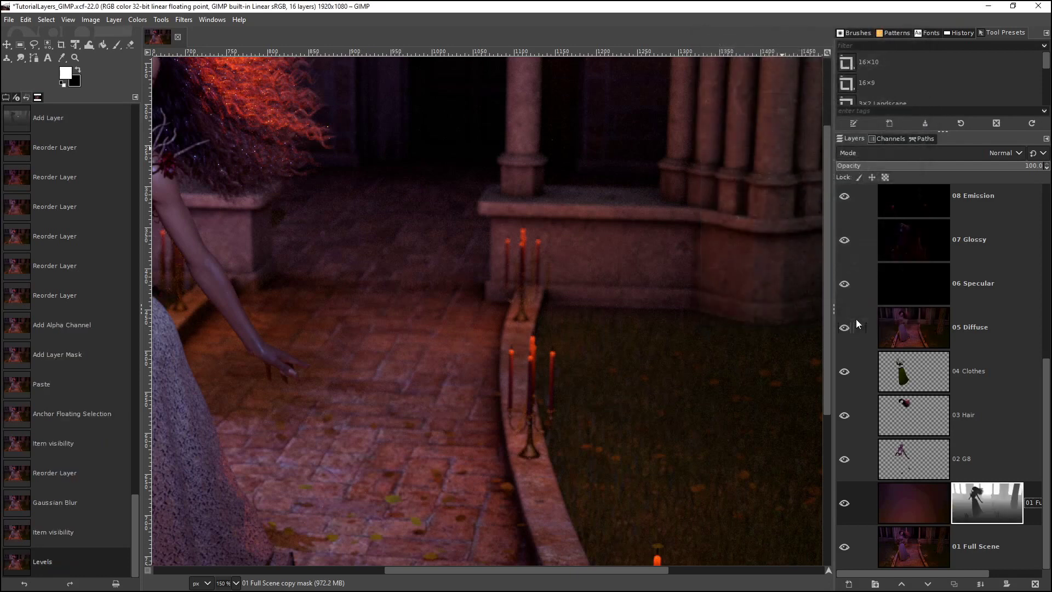
Hide the 05 Diffuse layer and check how the masked blur affects the columns and background.
{"action": "scroll", "coordinate": [665, 306], "scroll_direction": "up", "scroll_amount": 3}
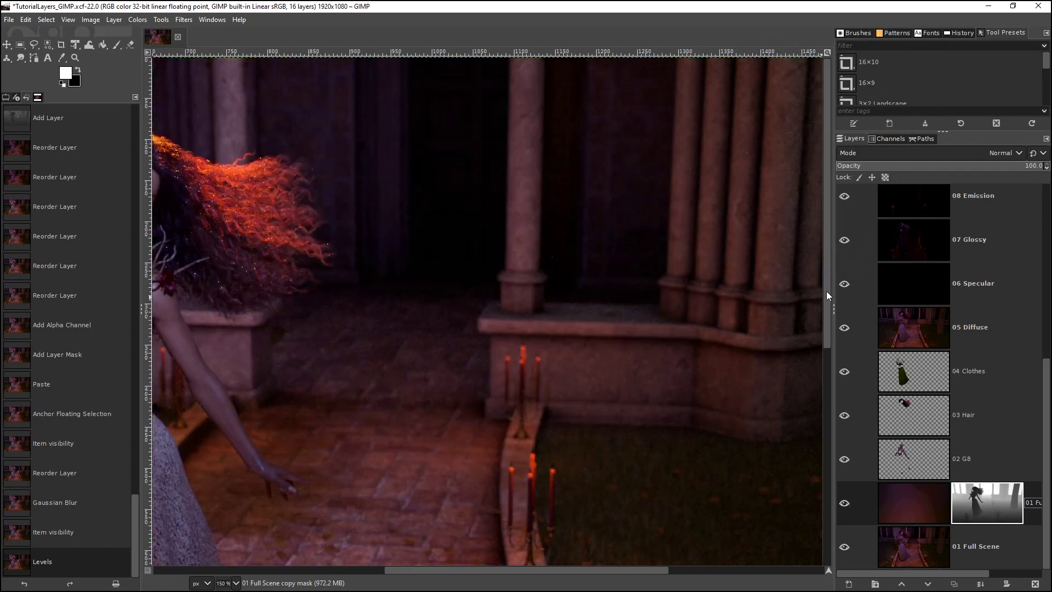
{"action": "scroll", "coordinate": [808, 363], "scroll_direction": "down", "scroll_amount": 5}
{"action": "scroll", "coordinate": [800, 384], "scroll_direction": "up", "scroll_amount": 5}
{"action": "left_click", "coordinate": [844, 328]}
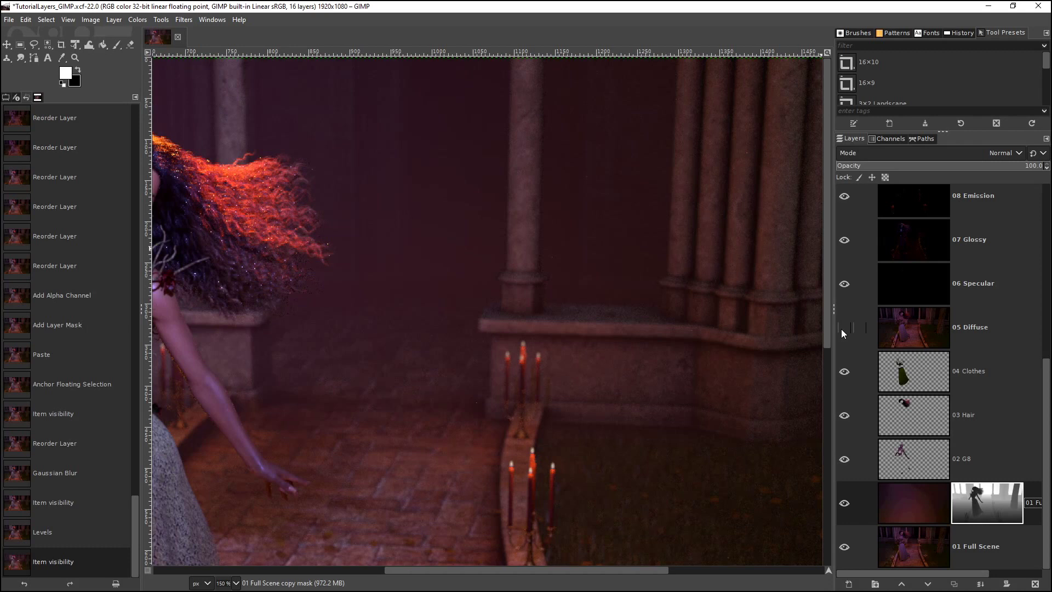
{"action": "left_click", "coordinate": [932, 335]}
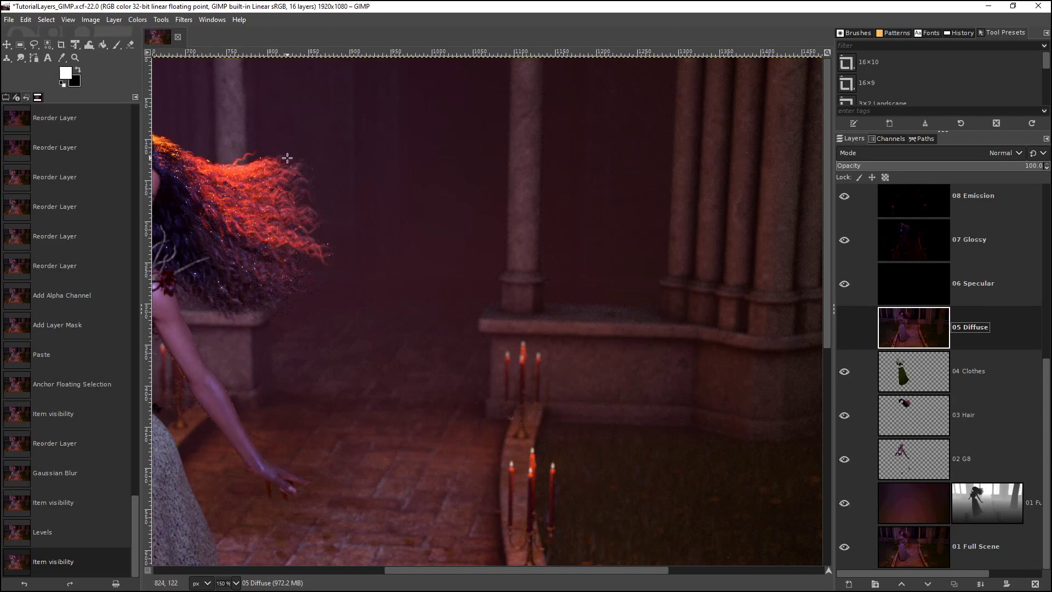
Undo the 05 Diffuse visibility change and the mask's Levels adjustment, and hide 05 Diffuse again with the original mask.
{"action": "key", "text": "ctrl+z"}
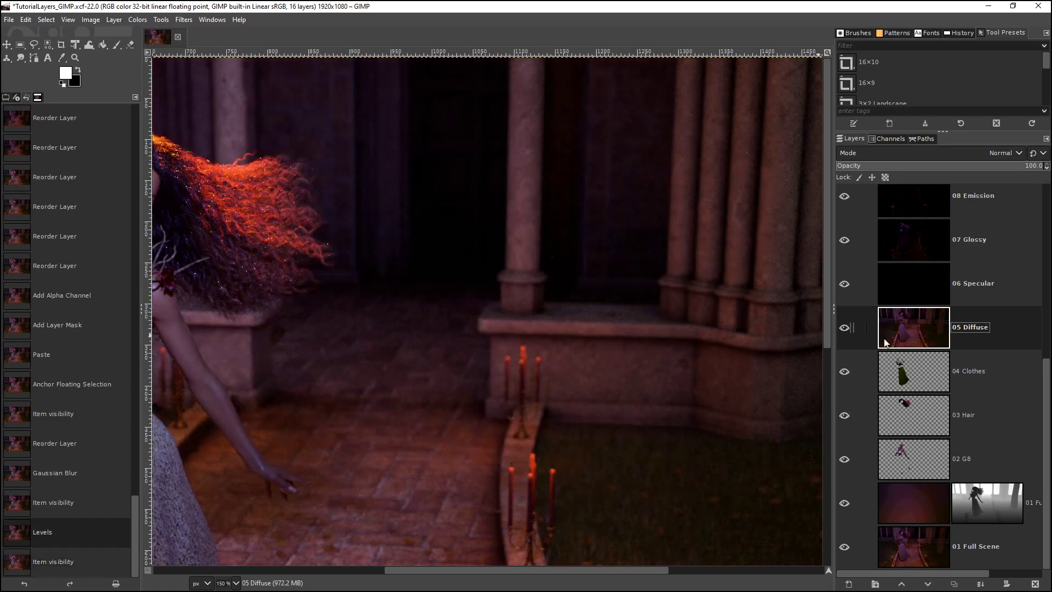
{"action": "key", "text": "ctrl+z"}
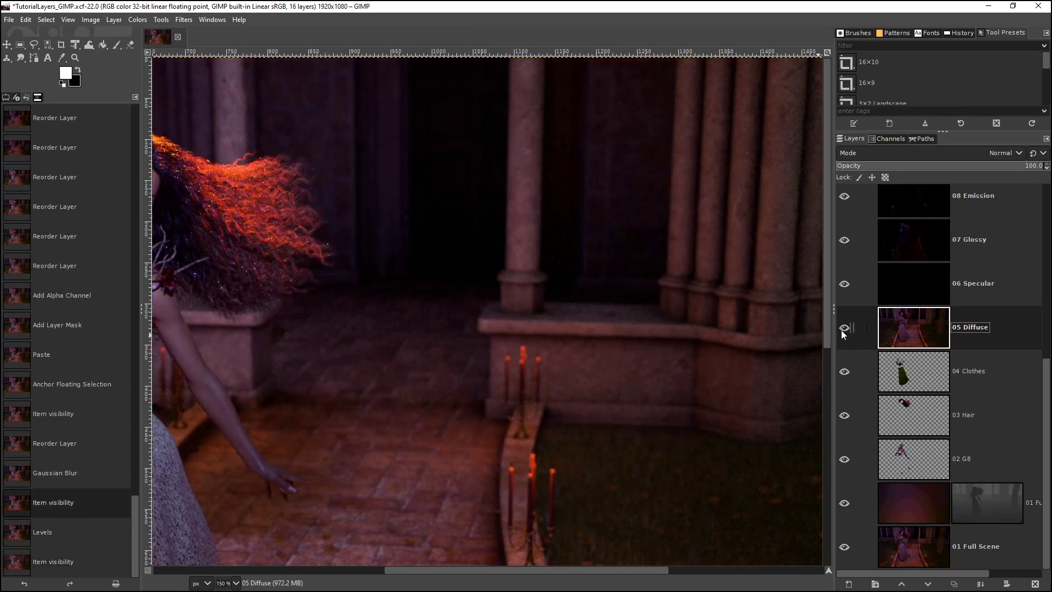
{"action": "left_click", "coordinate": [844, 328]}
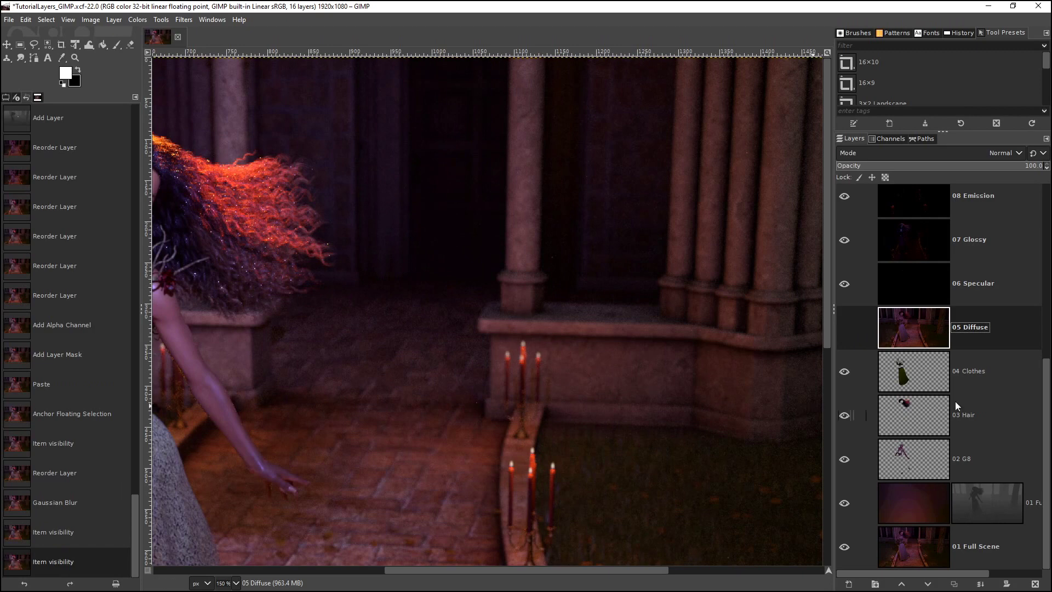
Select the image of 01 Full Scene copy and toggle the layer's visibility to check its effect around the woman.
{"action": "left_click", "coordinate": [905, 511]}
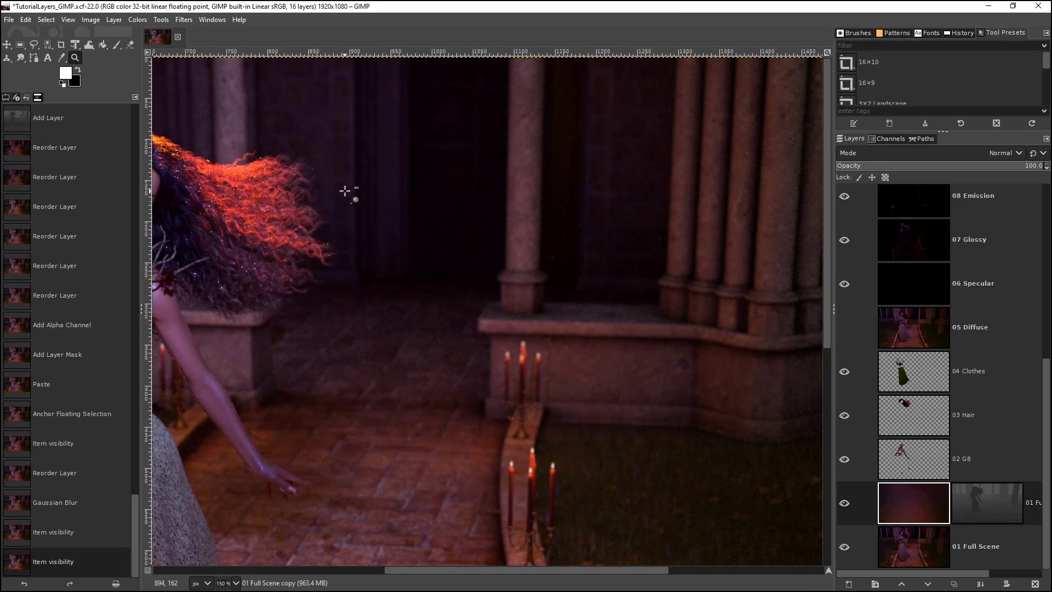
{"action": "key", "text": "minus"}
{"action": "key", "text": "minus"}
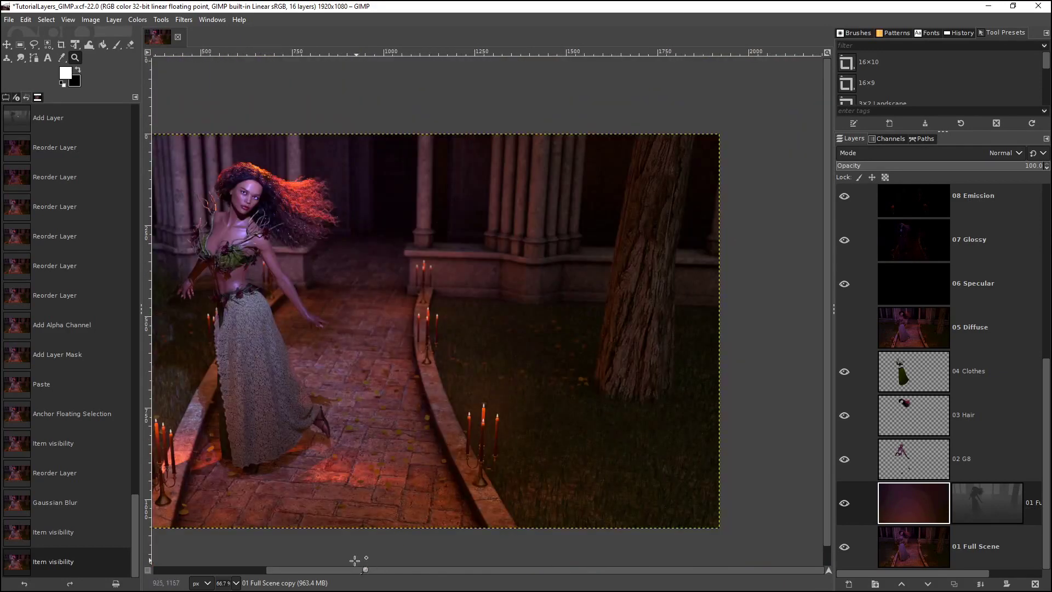
{"action": "left_click_drag", "start_coordinate": [347, 570], "coordinate": [268, 549]}
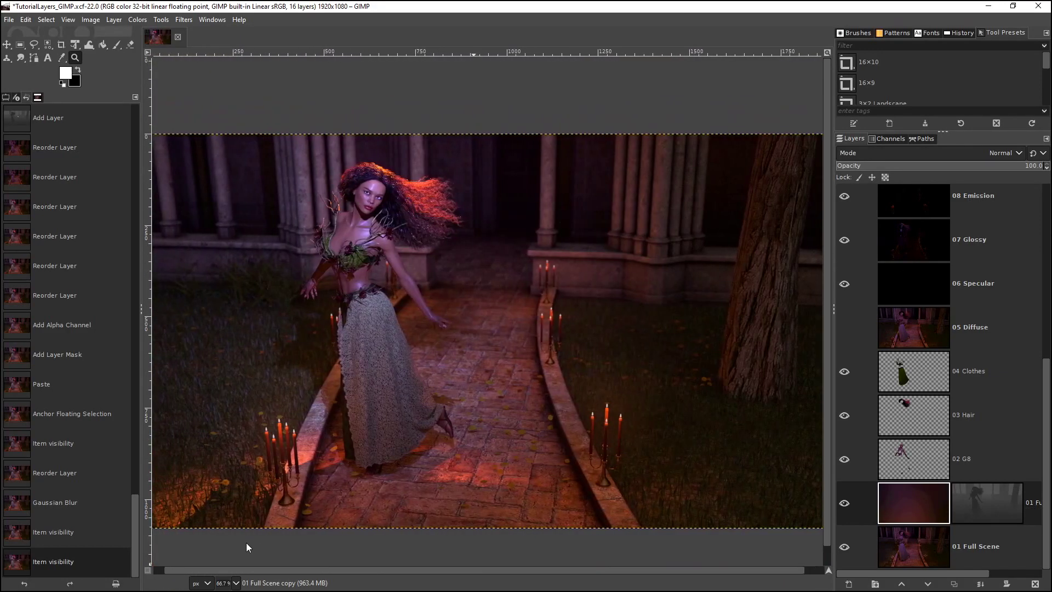
{"action": "left_click", "coordinate": [333, 377]}
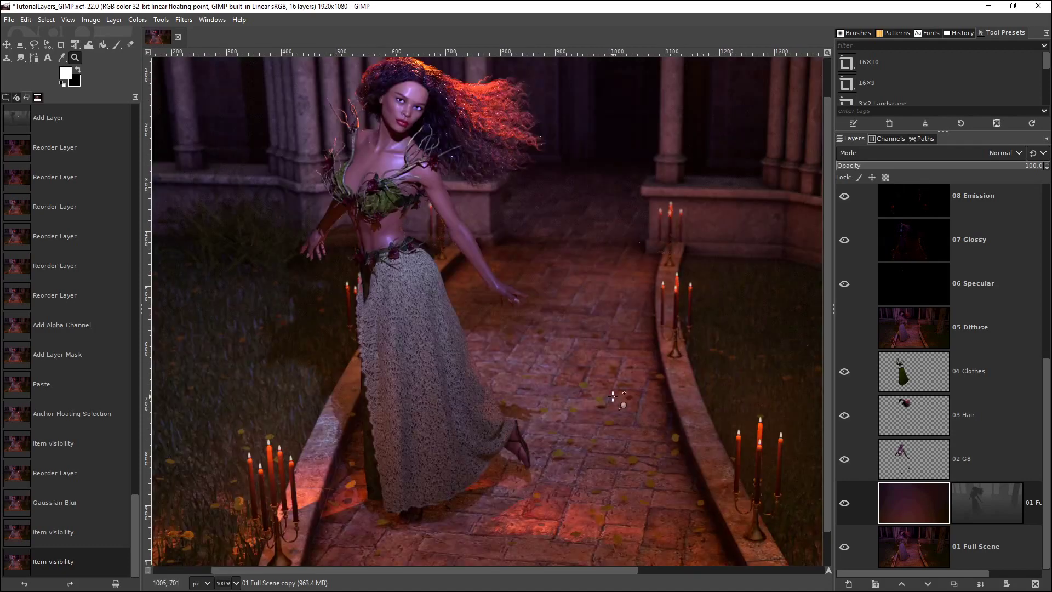
{"action": "scroll", "coordinate": [581, 390], "scroll_direction": "up", "scroll_amount": 2}
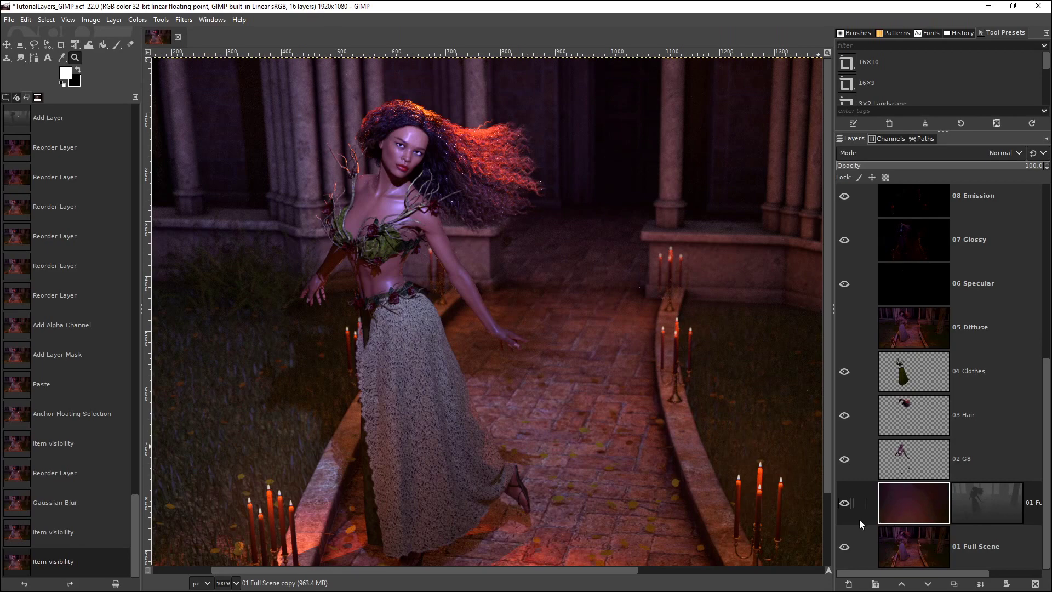
{"action": "left_click", "coordinate": [844, 503]}
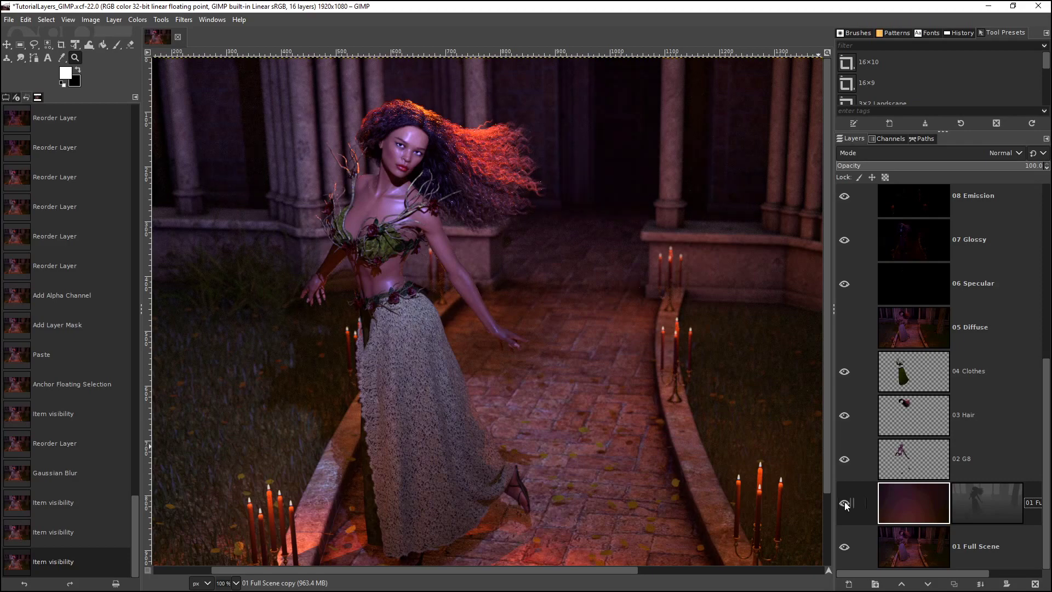
Apply Levels to the 01 Full Scene copy mask with input black 16.53 and input white 30.93, nudging the midtone point.
{"action": "left_click", "coordinate": [983, 508]}
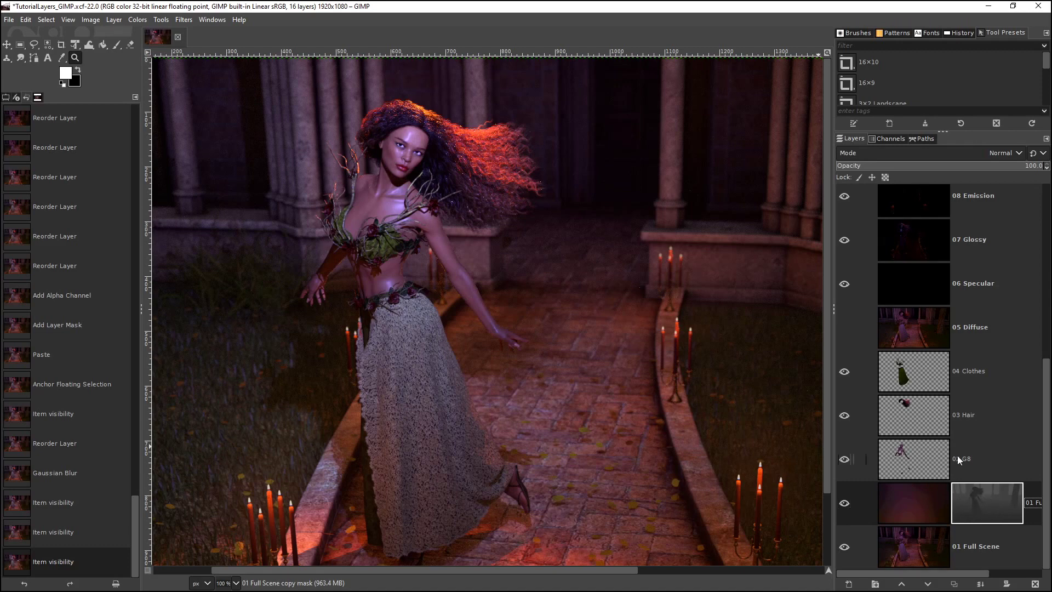
{"action": "left_click", "coordinate": [137, 20]}
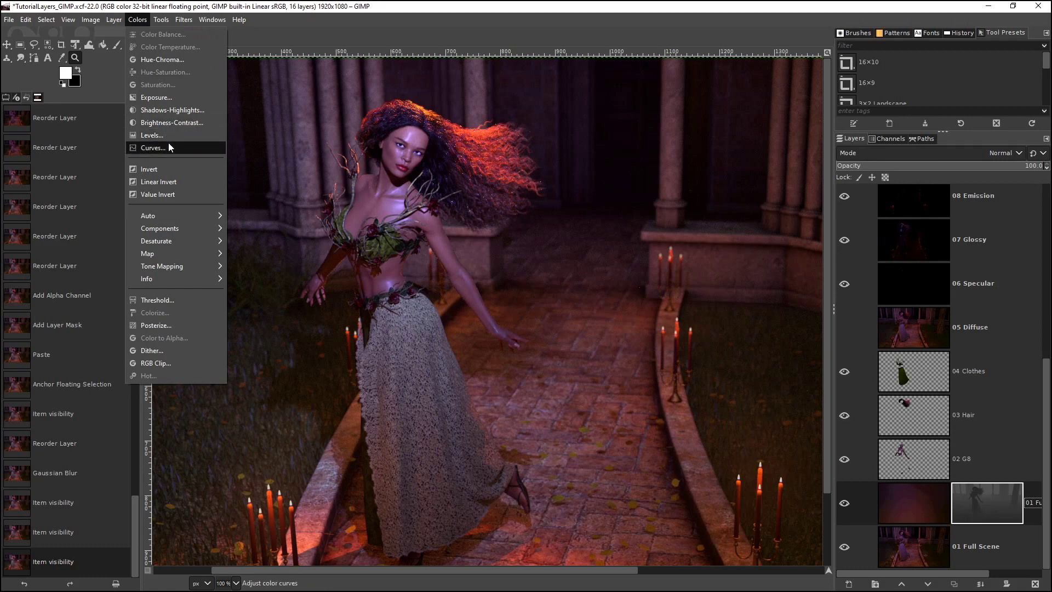
{"action": "left_click", "coordinate": [163, 136]}
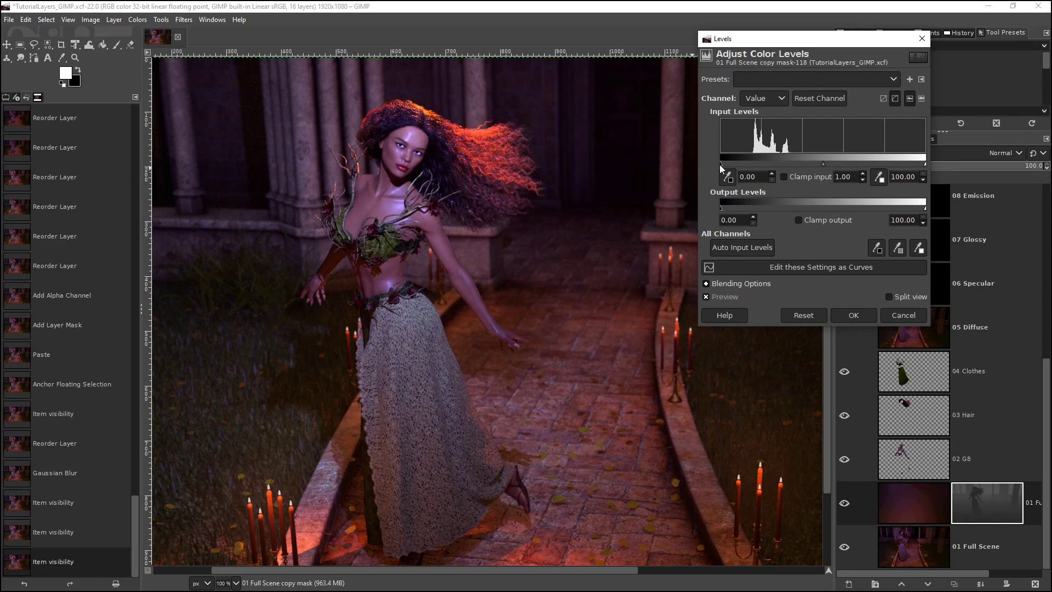
{"action": "mouse_move", "coordinate": [724, 166]}
{"action": "left_mouse_down"}
{"action": "mouse_move", "coordinate": [795, 164]}
{"action": "mouse_move", "coordinate": [728, 164]}
{"action": "mouse_move", "coordinate": [778, 167]}
{"action": "mouse_move", "coordinate": [753, 166]}
{"action": "left_mouse_up"}
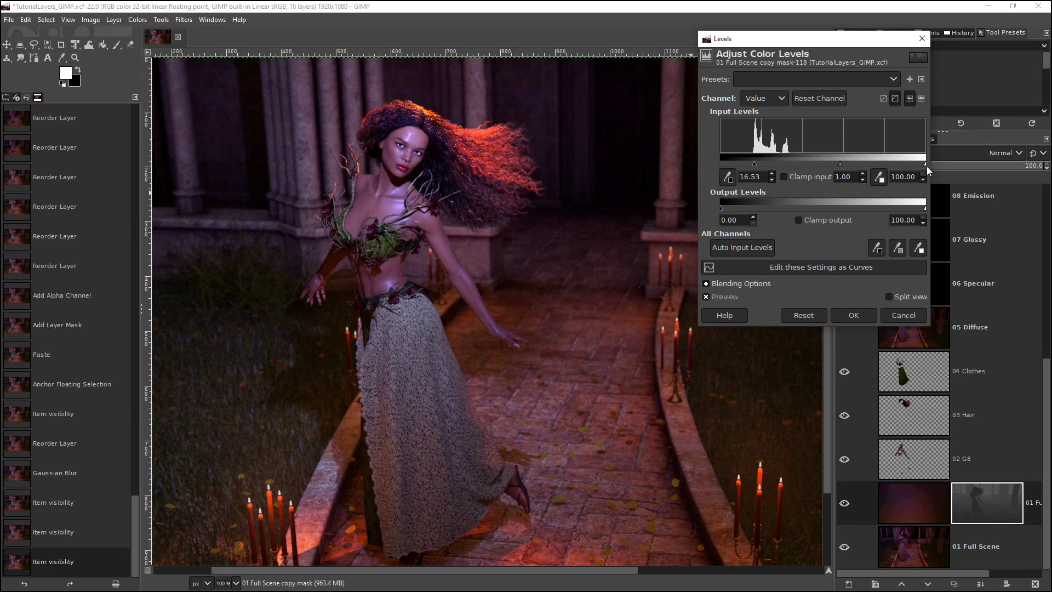
{"action": "left_click_drag", "start_coordinate": [926, 165], "coordinate": [782, 163]}
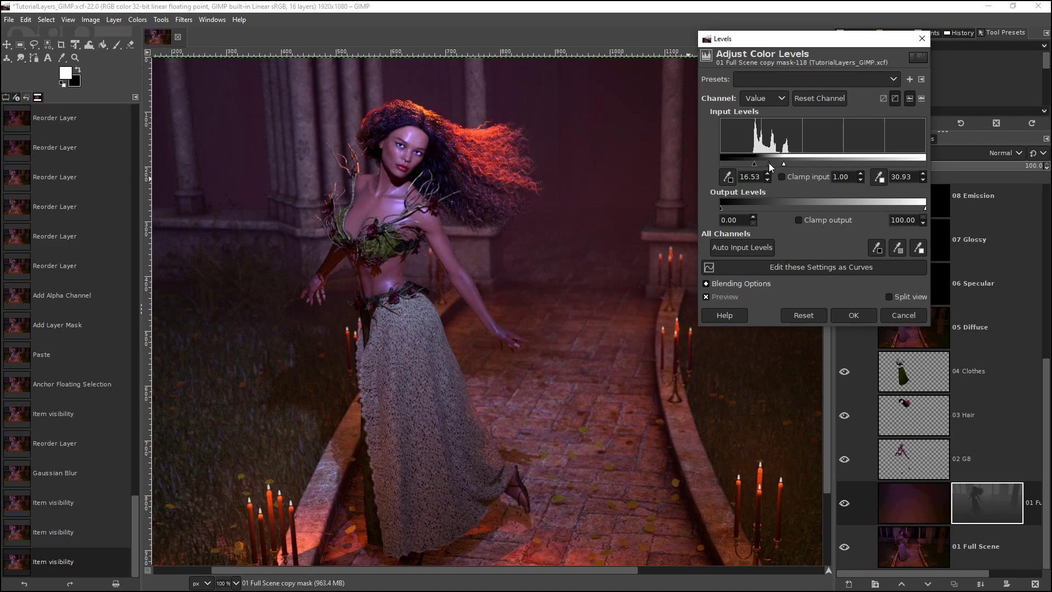
{"action": "mouse_move", "coordinate": [769, 167]}
{"action": "left_mouse_down"}
{"action": "mouse_move", "coordinate": [756, 166]}
{"action": "mouse_move", "coordinate": [784, 161]}
{"action": "mouse_move", "coordinate": [770, 162]}
{"action": "left_mouse_up"}
{"action": "left_click", "coordinate": [852, 318]}
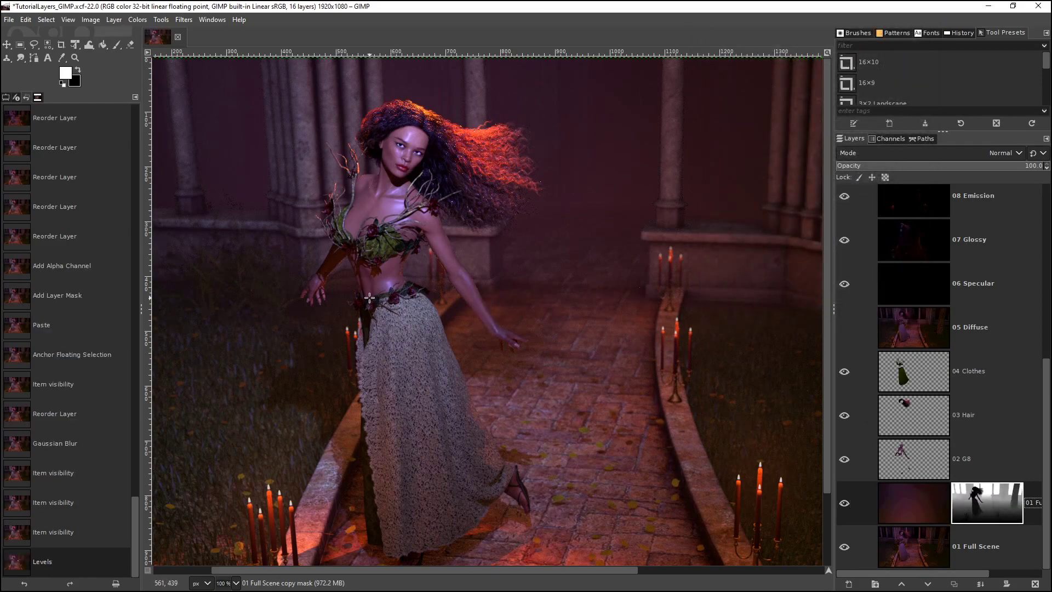
Toggle the visibility of 01 Full Scene copy repeatedly to compare the scene with and without the masked blur.
{"action": "scroll", "coordinate": [636, 410], "scroll_direction": "down", "scroll_amount": 2}
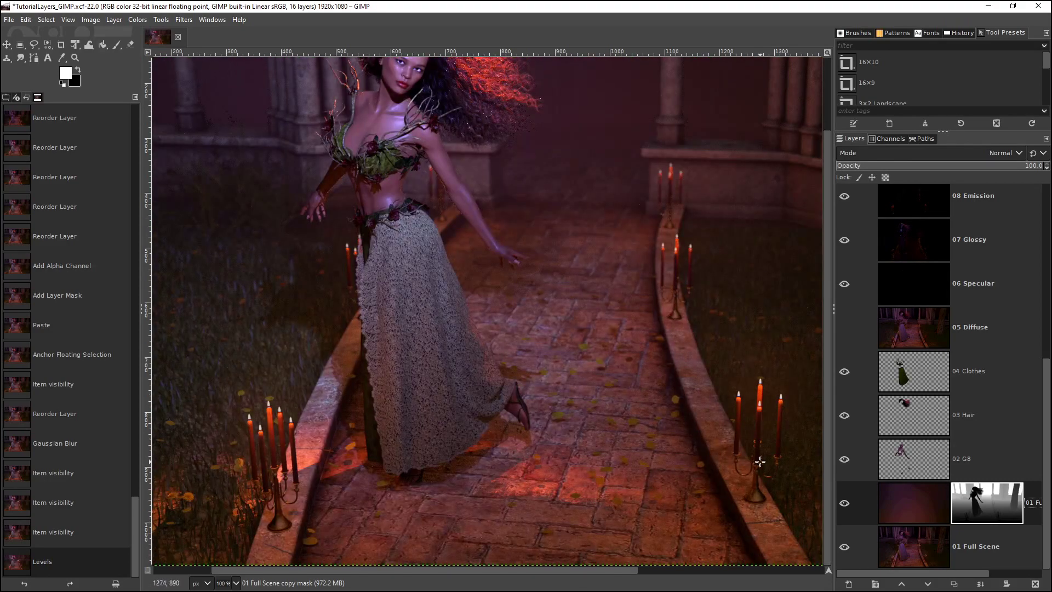
{"action": "scroll", "coordinate": [696, 485], "scroll_direction": "up", "scroll_amount": 2}
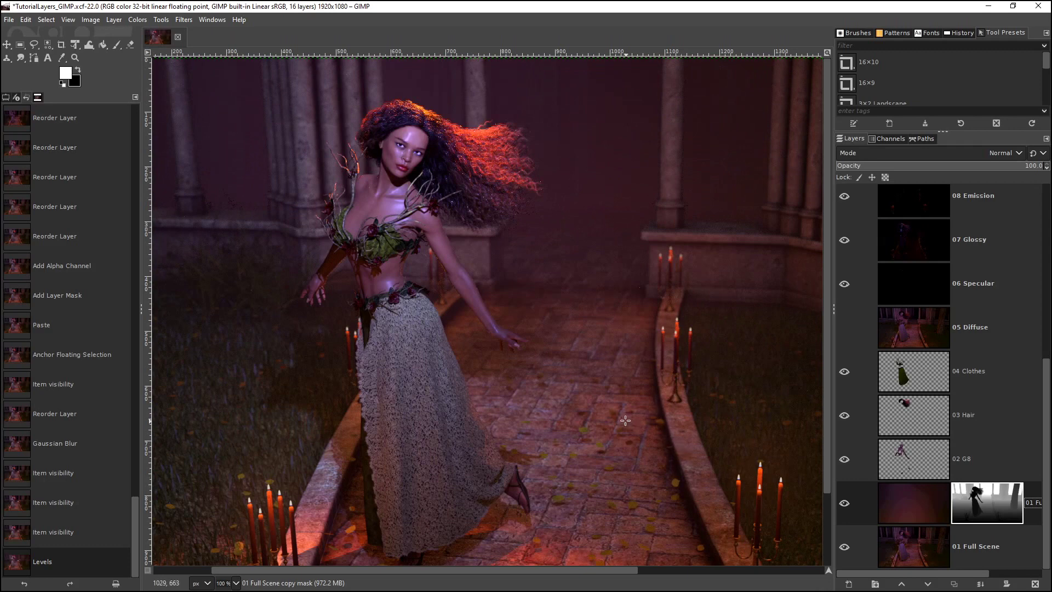
{"action": "left_click", "coordinate": [844, 503]}
{"action": "left_click", "coordinate": [845, 503]}
{"action": "left_click", "coordinate": [844, 503]}
{"action": "left_click", "coordinate": [844, 503]}
{"action": "left_click", "coordinate": [844, 503]}
{"action": "left_click", "coordinate": [845, 503]}
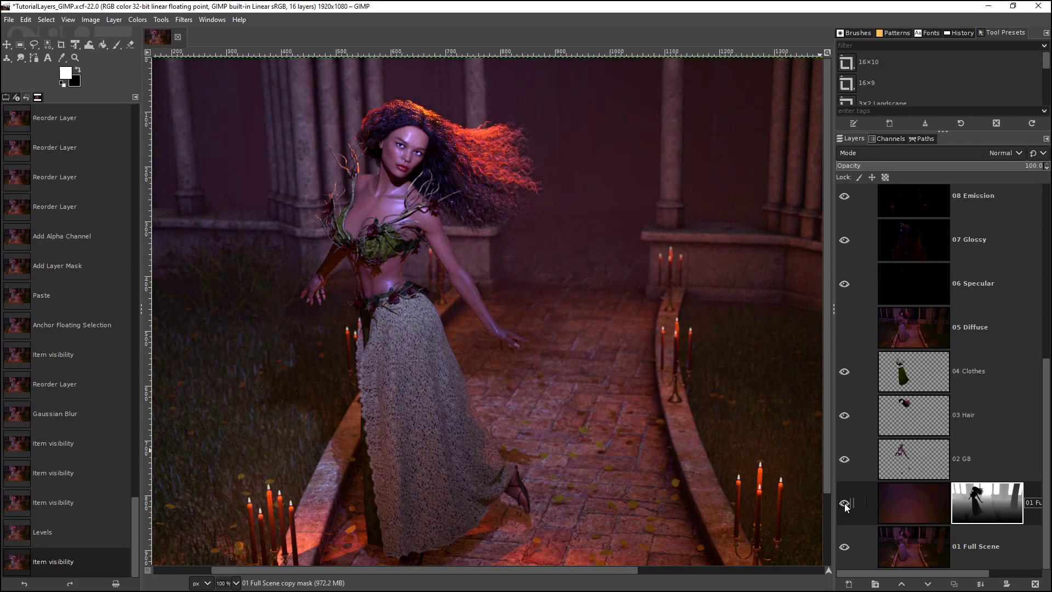
{"action": "left_click", "coordinate": [844, 502]}
{"action": "left_click", "coordinate": [845, 503]}
{"action": "left_click", "coordinate": [906, 503]}
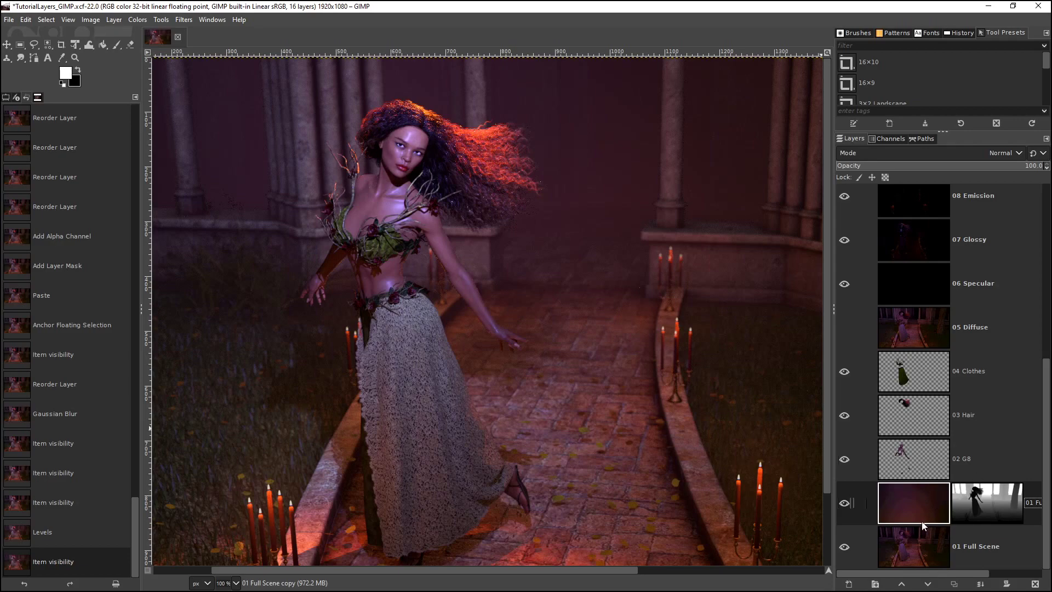
{"action": "scroll", "coordinate": [620, 326], "scroll_direction": "down", "scroll_amount": 3}
{"action": "scroll", "coordinate": [619, 327], "scroll_direction": "up", "scroll_amount": 3}
{"action": "left_click", "coordinate": [977, 507]}
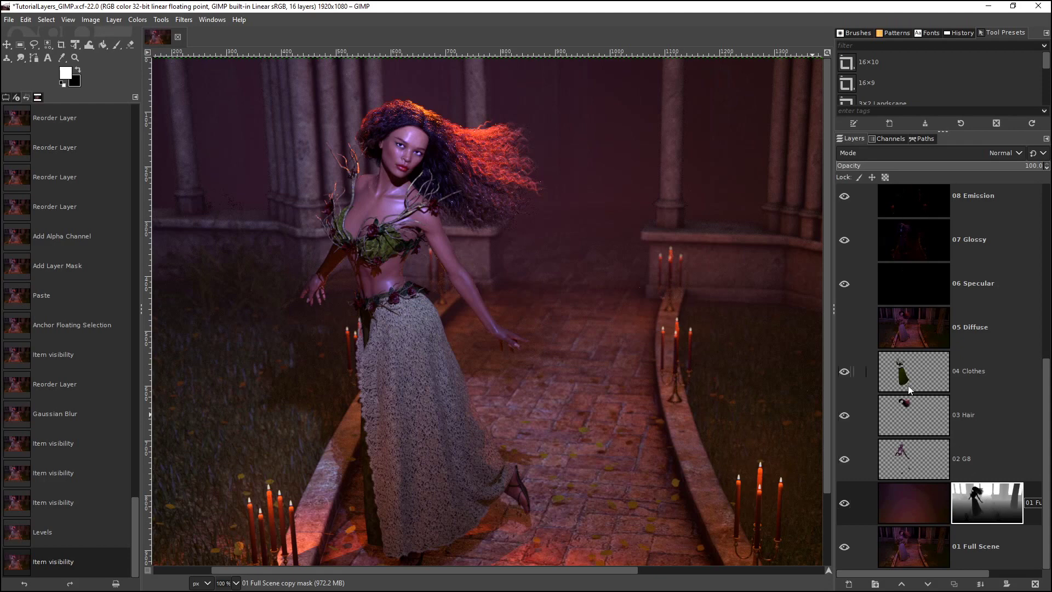
{"action": "scroll", "coordinate": [912, 372], "scroll_direction": "up", "scroll_amount": 4}
{"action": "scroll", "coordinate": [932, 297], "scroll_direction": "down", "scroll_amount": 4}
With the image of 01 Full Scene copy active, undo the recent edits back to before its Gaussian Blur.
{"action": "left_click", "coordinate": [909, 503]}
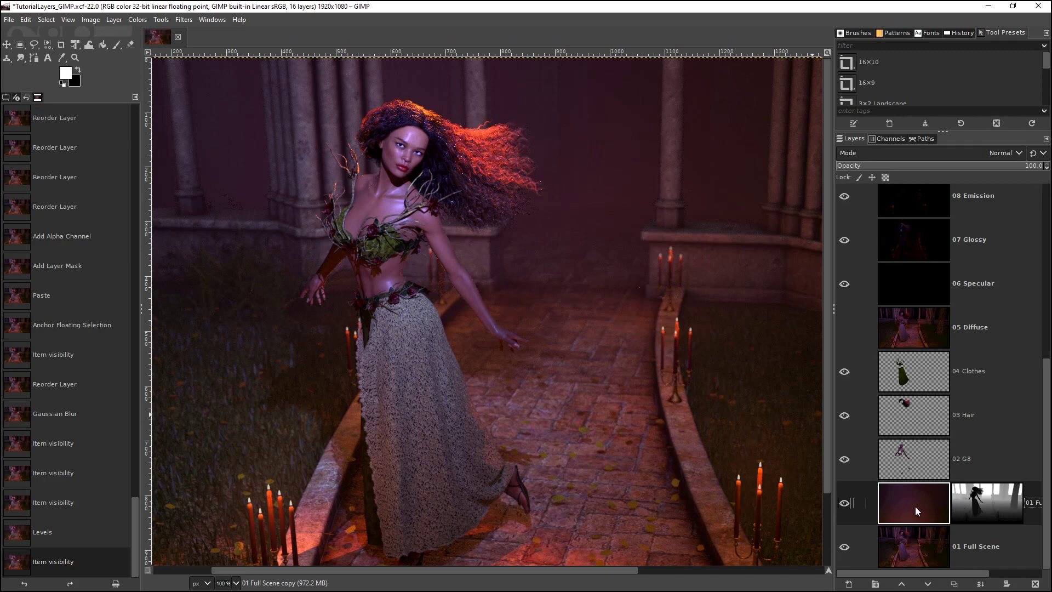
{"action": "key", "text": "ctrl+z"}
{"action": "key", "text": "ctrl+z"}
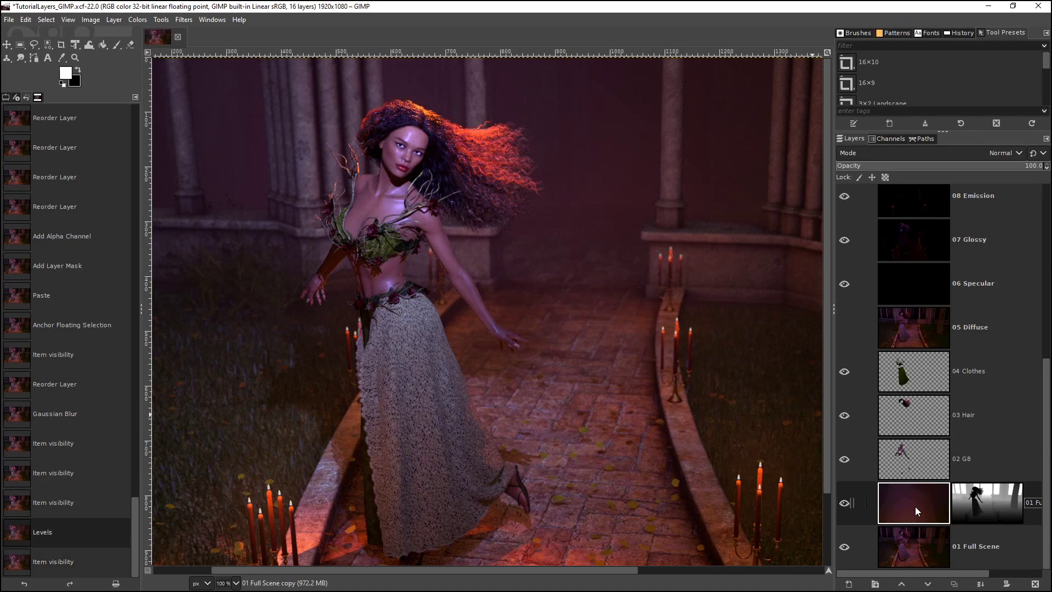
{"action": "key", "text": "ctrl+z"}
{"action": "key", "text": "ctrl+z"}
{"action": "key", "text": "ctrl+z"}
{"action": "key", "text": "ctrl+z"}
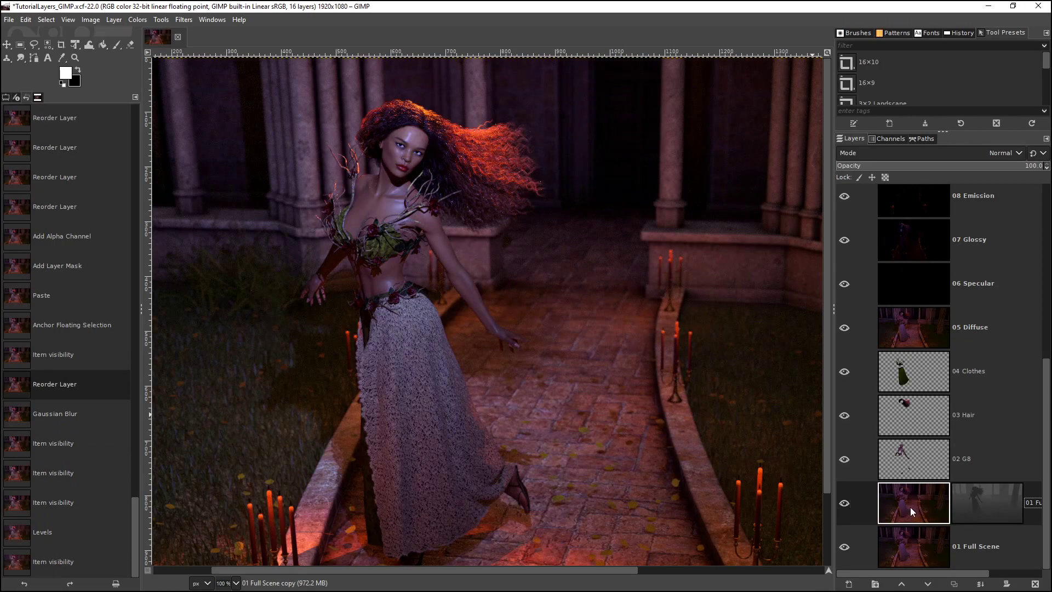
Desaturate the image of 01 Full Scene copy with a Saturation scale of 0.000 and make its layer mask active.
{"action": "left_click", "coordinate": [138, 21]}
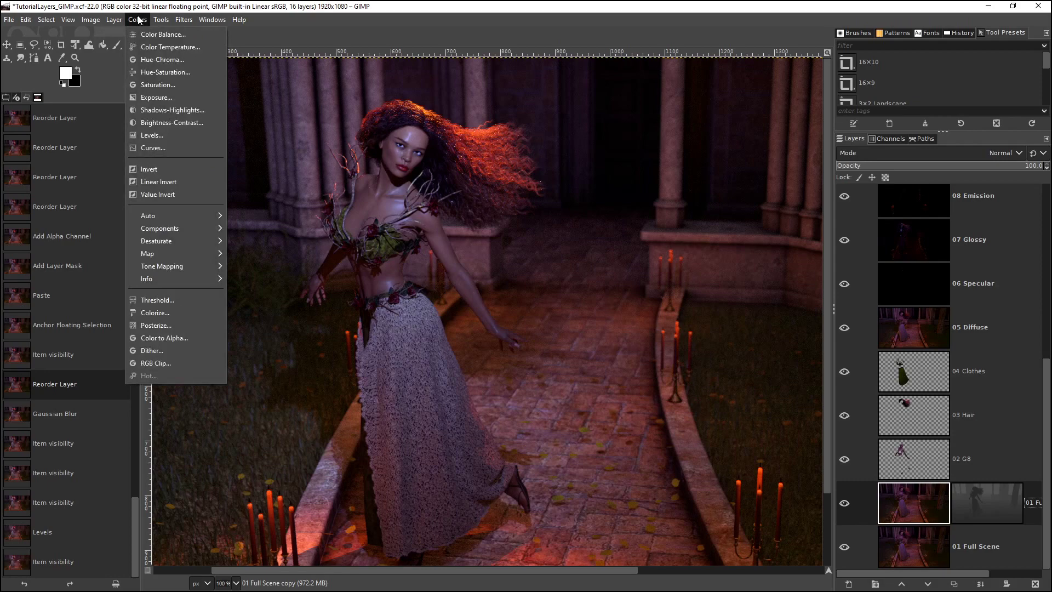
{"action": "left_click", "coordinate": [154, 87]}
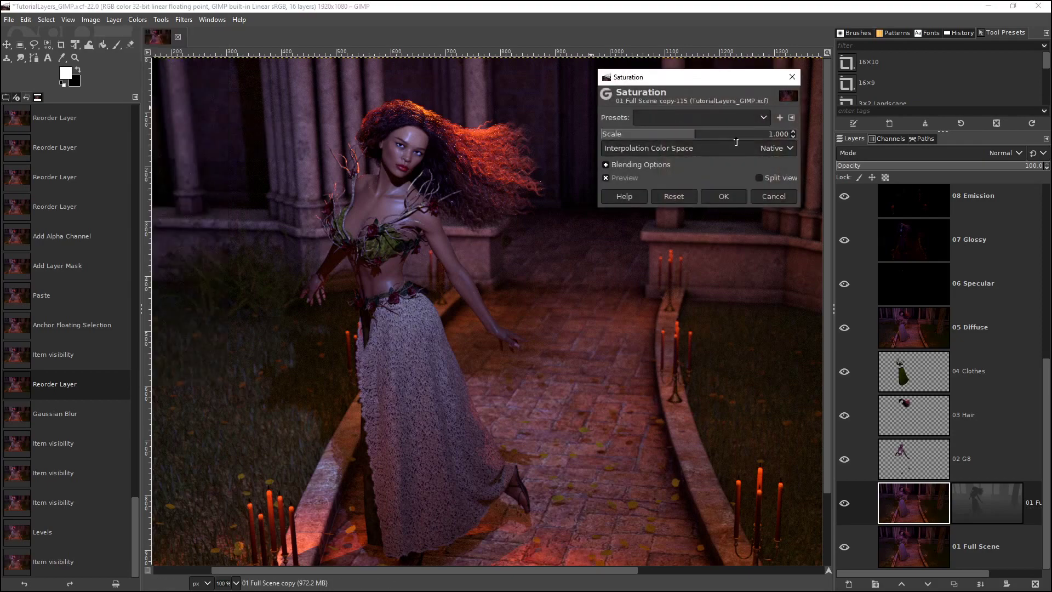
{"action": "left_click_drag", "start_coordinate": [695, 134], "coordinate": [577, 129]}
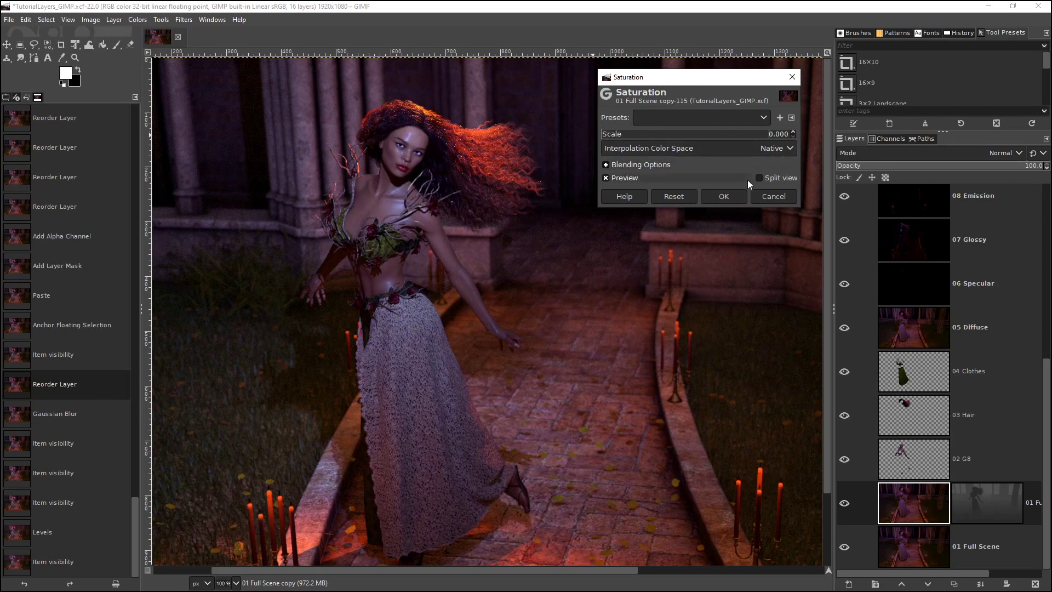
{"action": "left_click", "coordinate": [734, 193]}
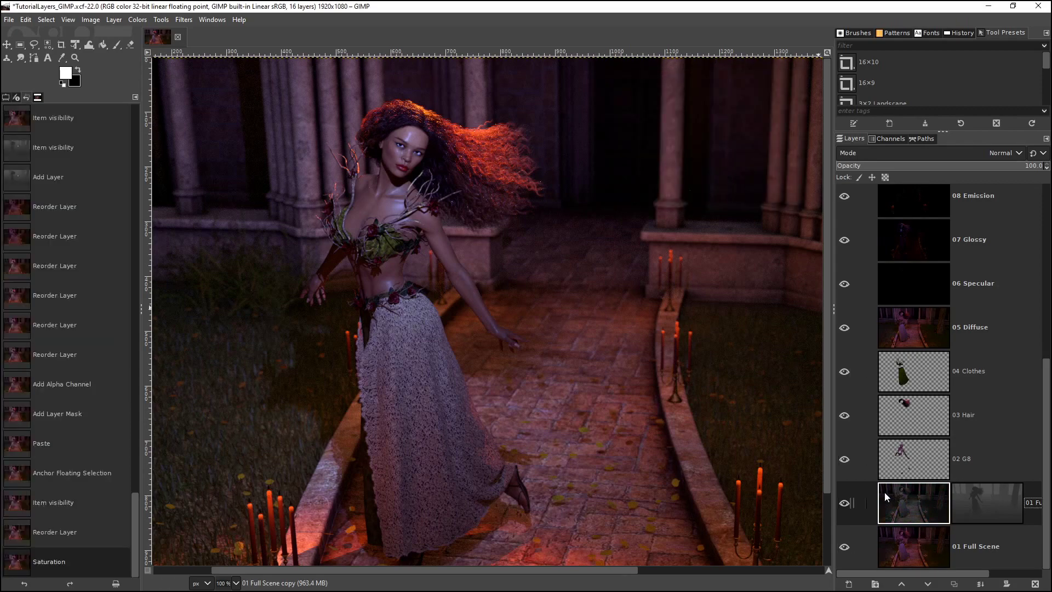
{"action": "left_click", "coordinate": [985, 501]}
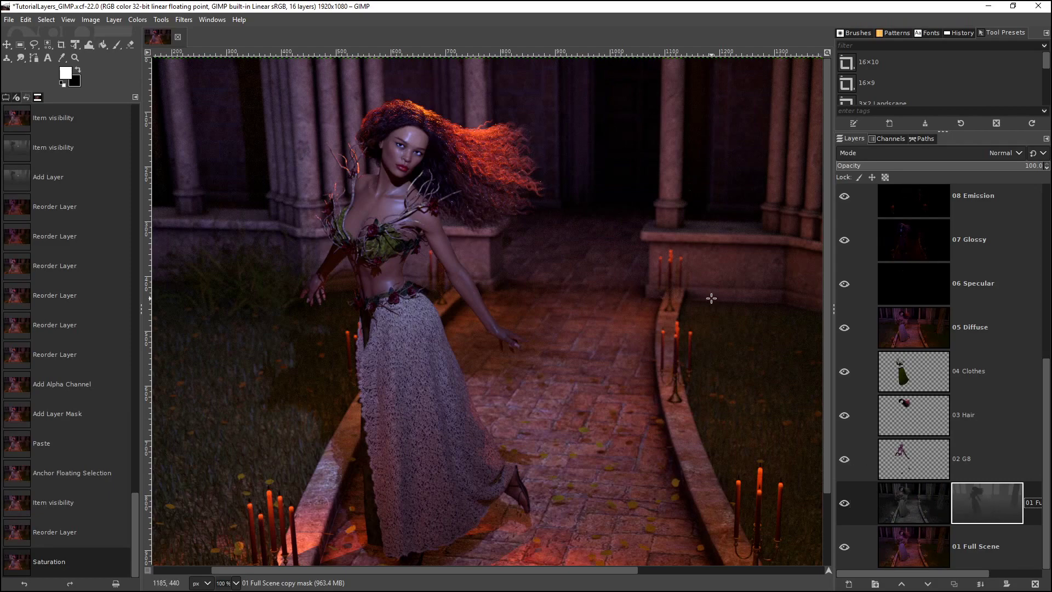
{"action": "left_click", "coordinate": [139, 19]}
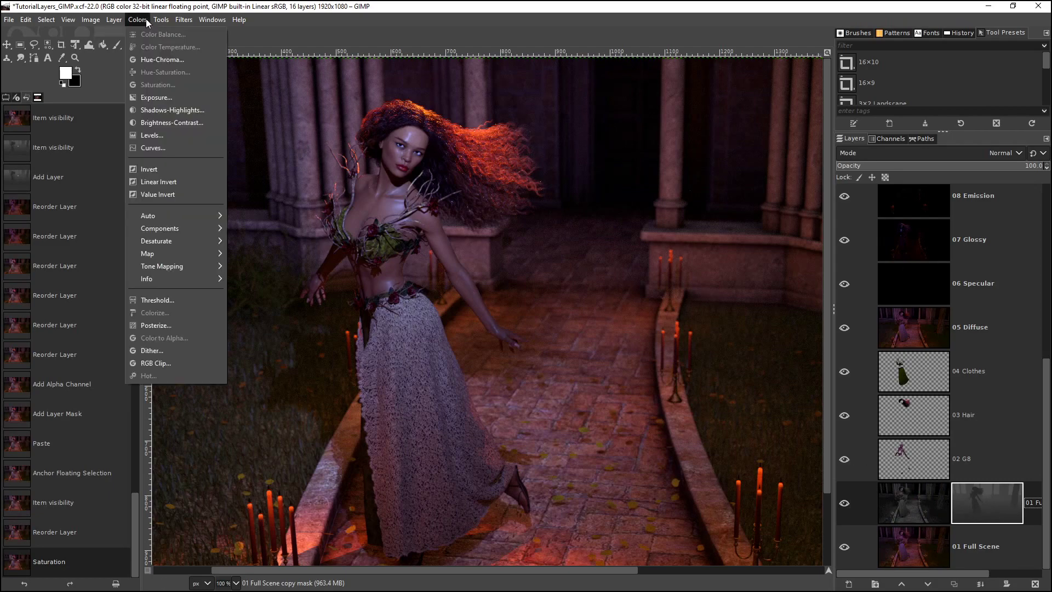
{"action": "left_click", "coordinate": [160, 137]}
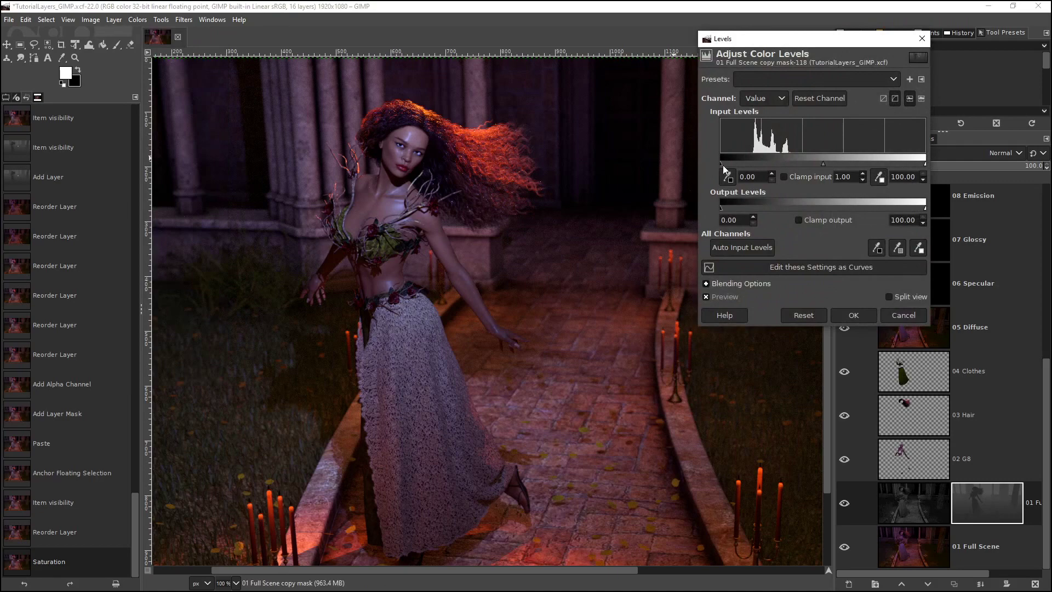
{"action": "left_click_drag", "start_coordinate": [721, 165], "coordinate": [752, 174]}
{"action": "left_click_drag", "start_coordinate": [927, 165], "coordinate": [787, 153]}
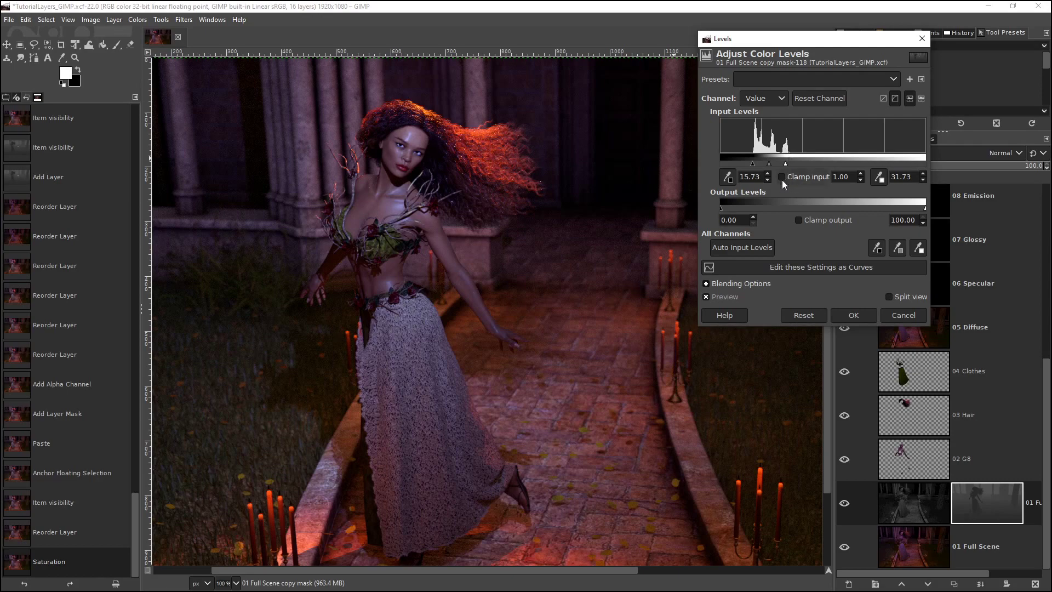
{"action": "left_click_drag", "start_coordinate": [770, 163], "coordinate": [769, 168]}
{"action": "left_click", "coordinate": [906, 315]}
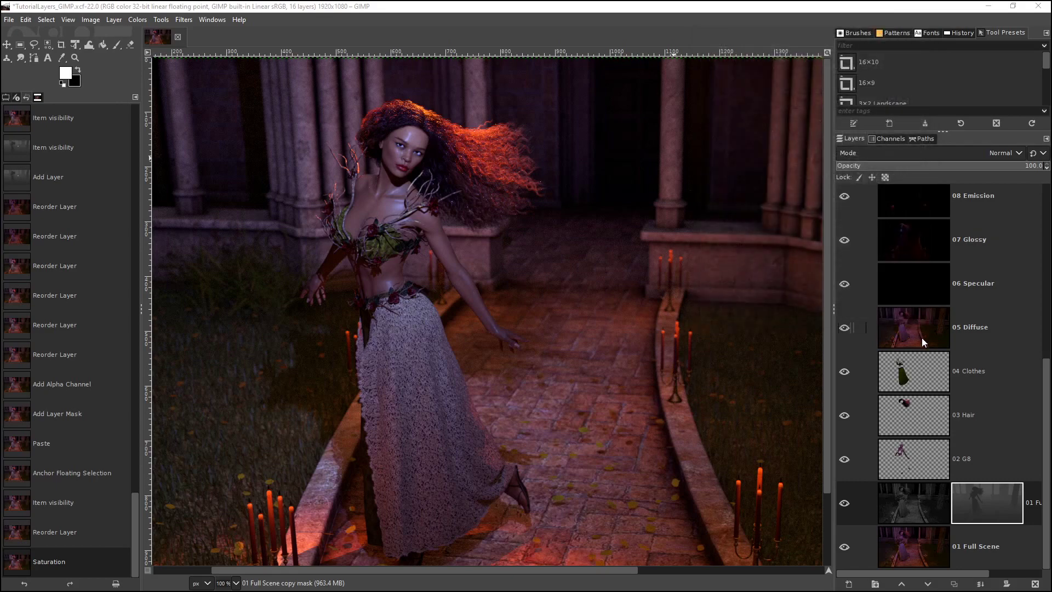
Hide the 05 Diffuse layer and toggle the visibility of 01 Full Scene copy to check its effect.
{"action": "left_click", "coordinate": [844, 328]}
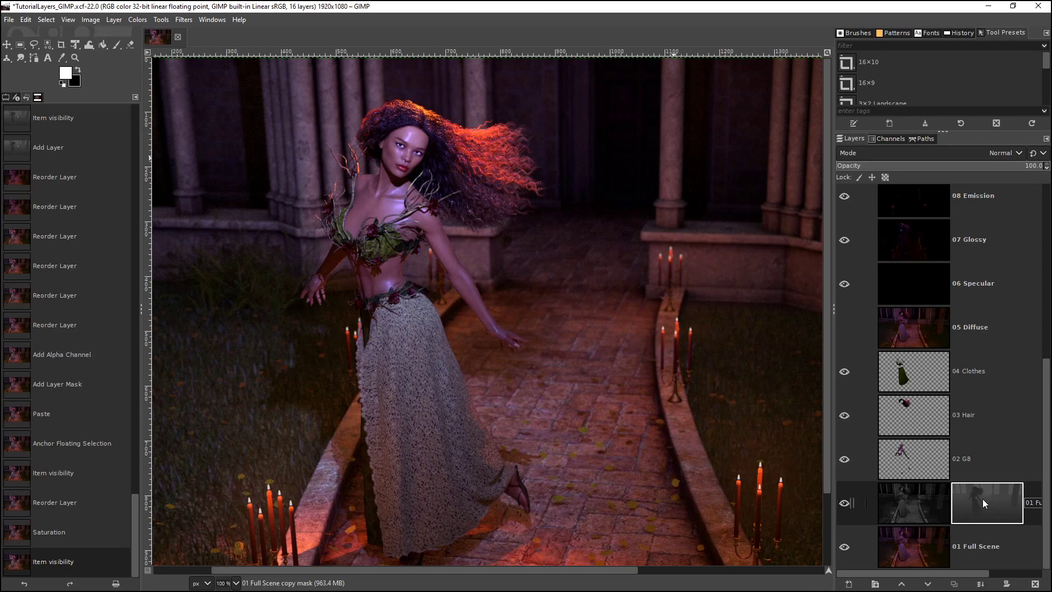
{"action": "left_click", "coordinate": [846, 503]}
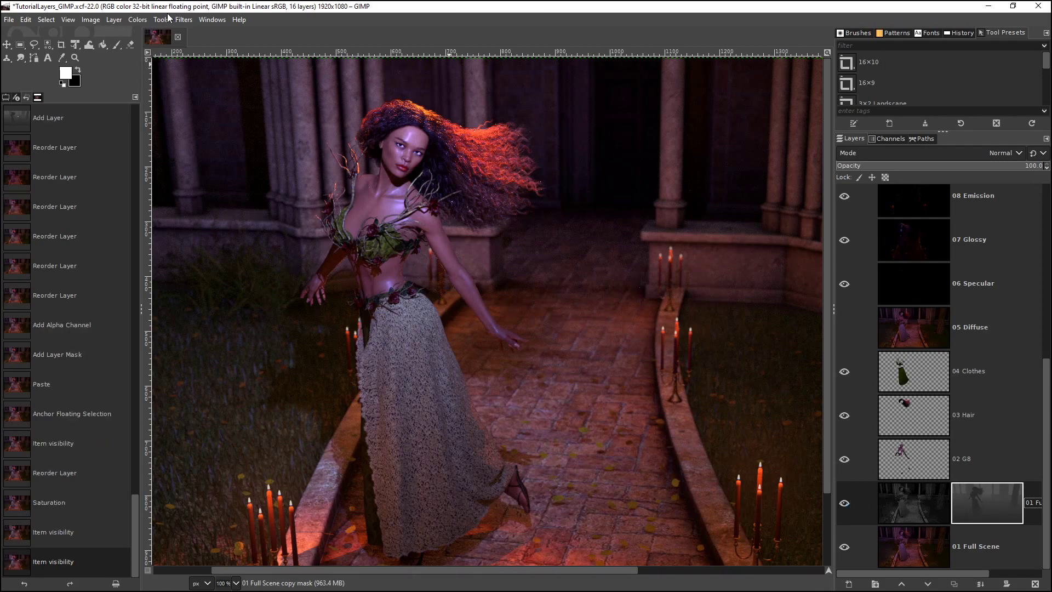
Apply Levels to the 01 Full Scene copy mask with input black 16.53, gamma 10.00 and input white 35.73.
{"action": "left_click", "coordinate": [184, 21]}
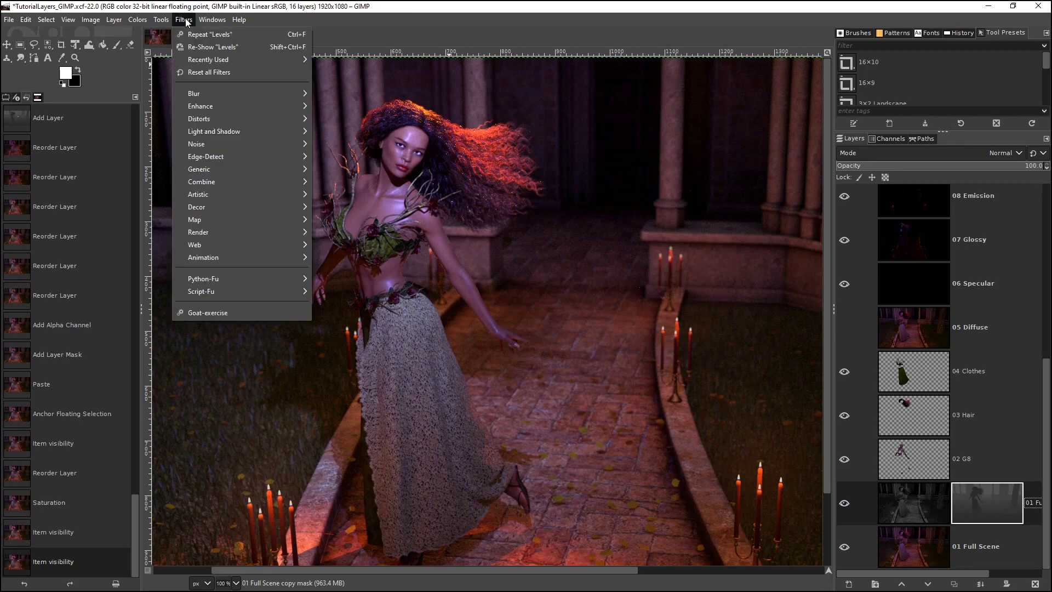
{"action": "mouse_move", "coordinate": [164, 18]}
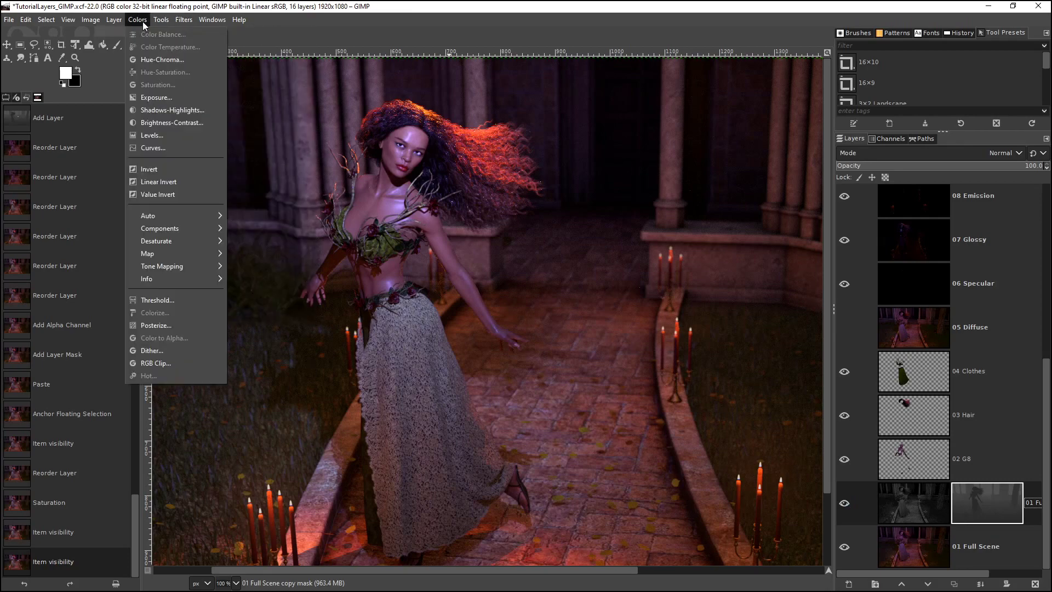
{"action": "left_click", "coordinate": [160, 135]}
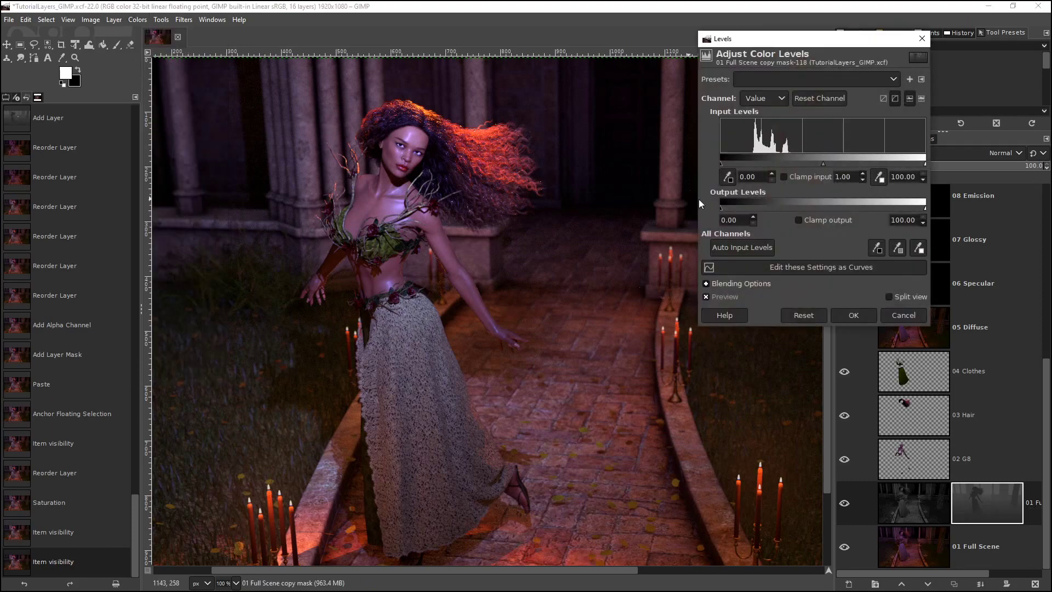
{"action": "left_click_drag", "start_coordinate": [721, 164], "coordinate": [755, 164]}
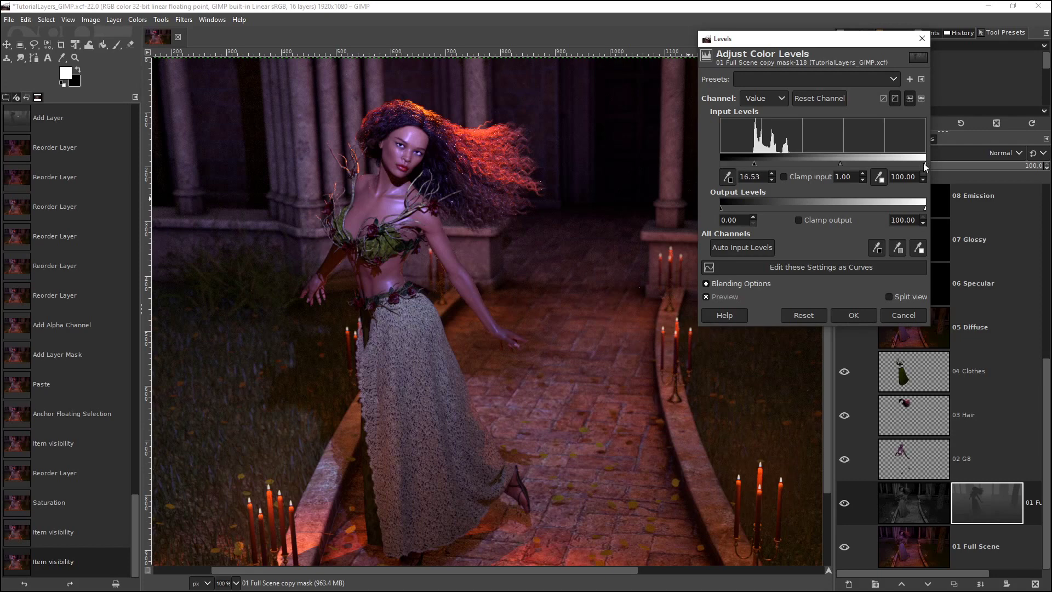
{"action": "mouse_move", "coordinate": [921, 167]}
{"action": "left_mouse_down"}
{"action": "mouse_move", "coordinate": [778, 171]}
{"action": "mouse_move", "coordinate": [796, 173]}
{"action": "left_mouse_up"}
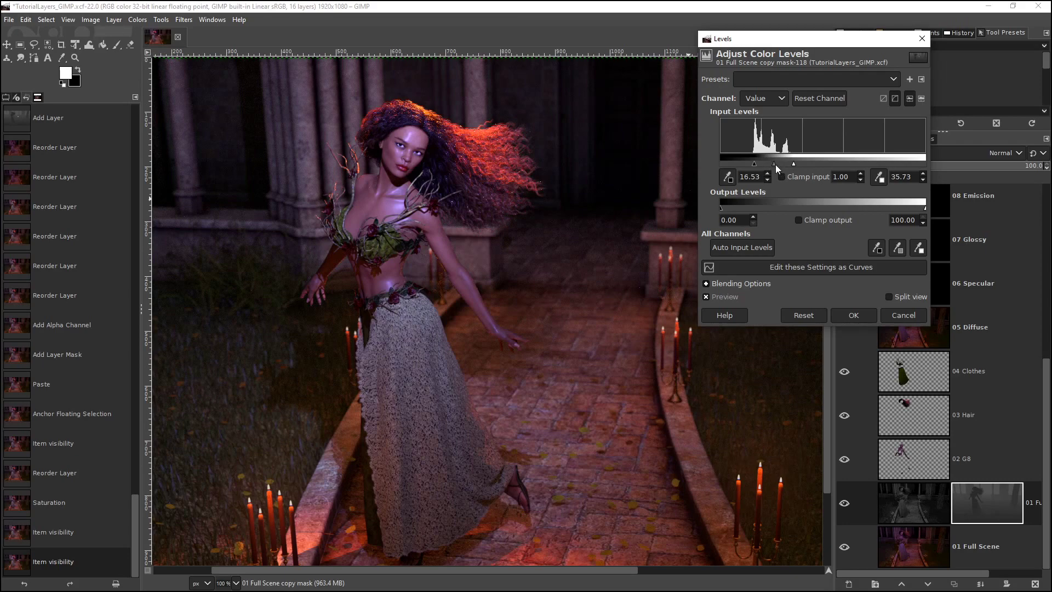
{"action": "left_click_drag", "start_coordinate": [773, 163], "coordinate": [755, 164]}
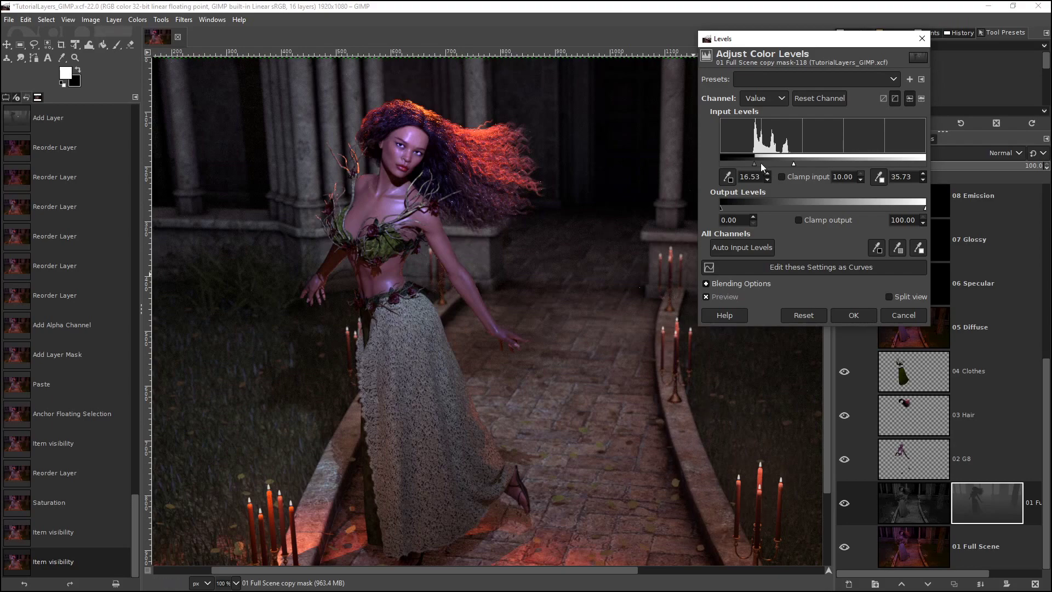
{"action": "left_click", "coordinate": [853, 316]}
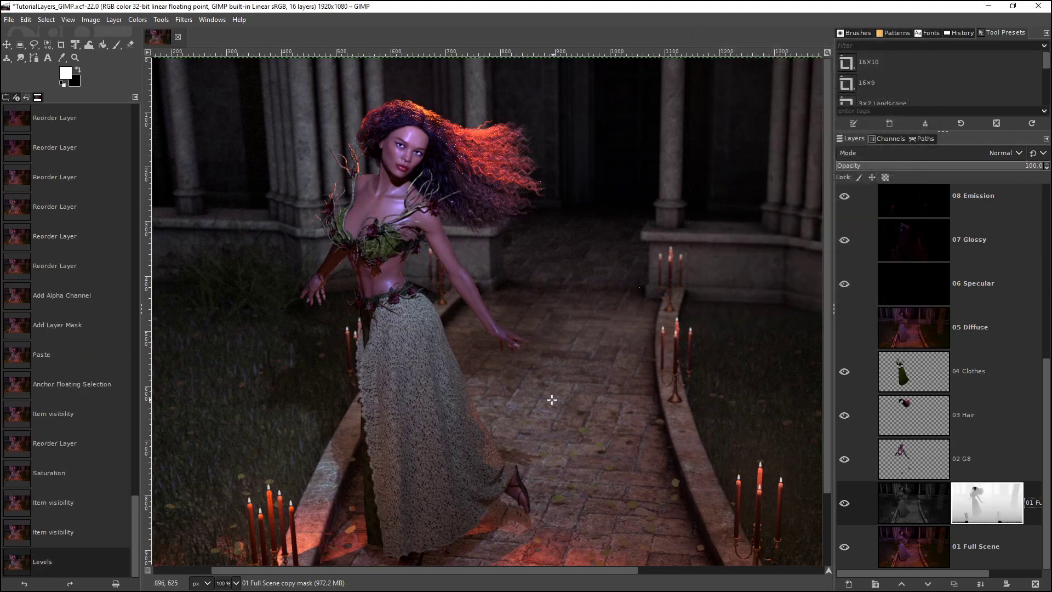
Select the image of 01 Full Scene copy and lower the layer's opacity to about 50.7.
{"action": "scroll", "coordinate": [558, 399], "scroll_direction": "down", "scroll_amount": 3}
{"action": "scroll", "coordinate": [605, 356], "scroll_direction": "up", "scroll_amount": 3}
{"action": "left_click", "coordinate": [928, 504]}
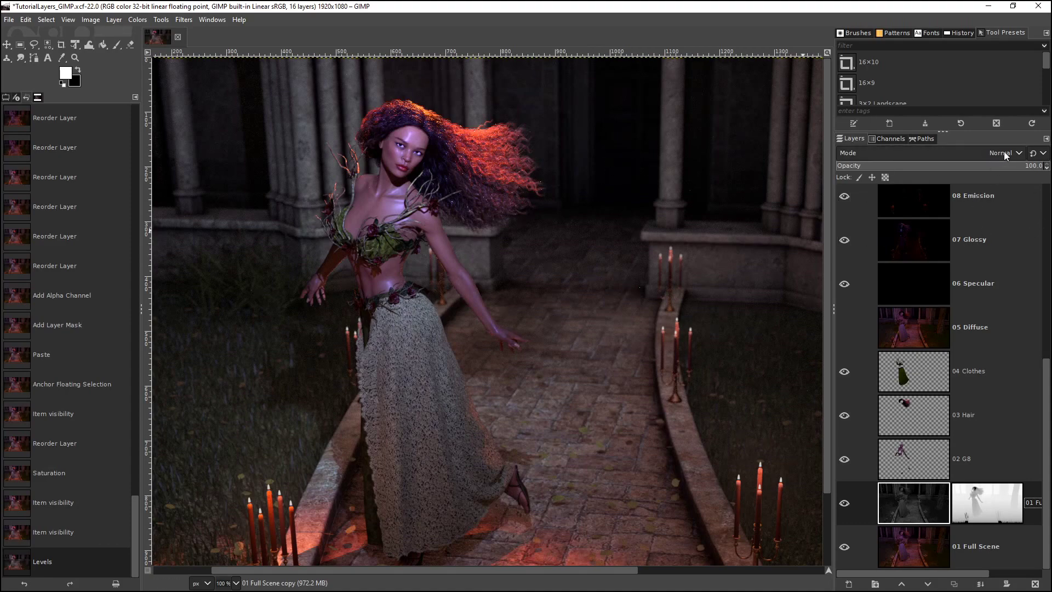
{"action": "left_click", "coordinate": [1035, 168]}
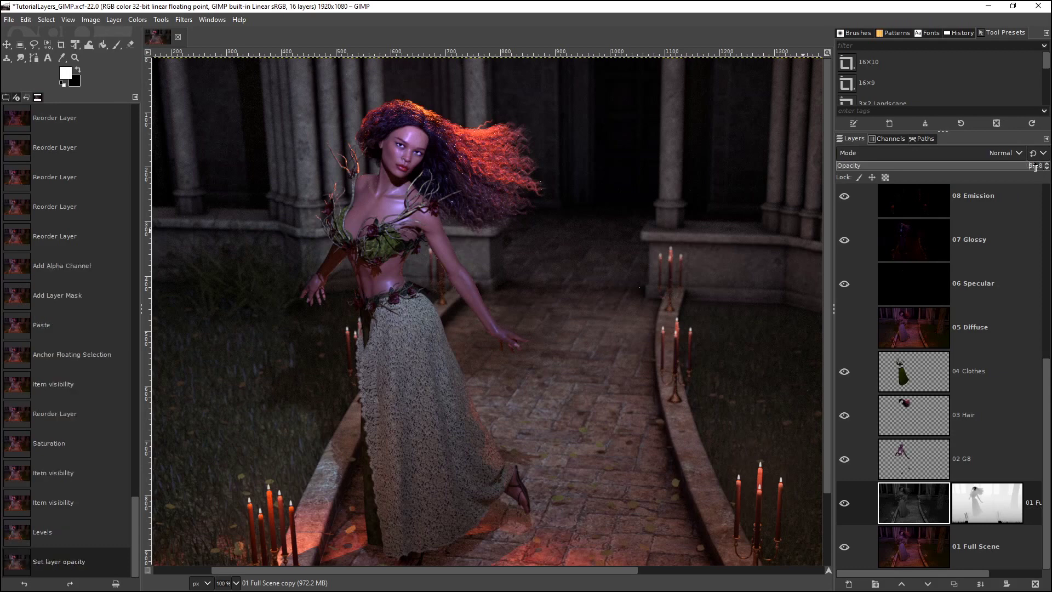
{"action": "left_click_drag", "start_coordinate": [1030, 167], "coordinate": [940, 165]}
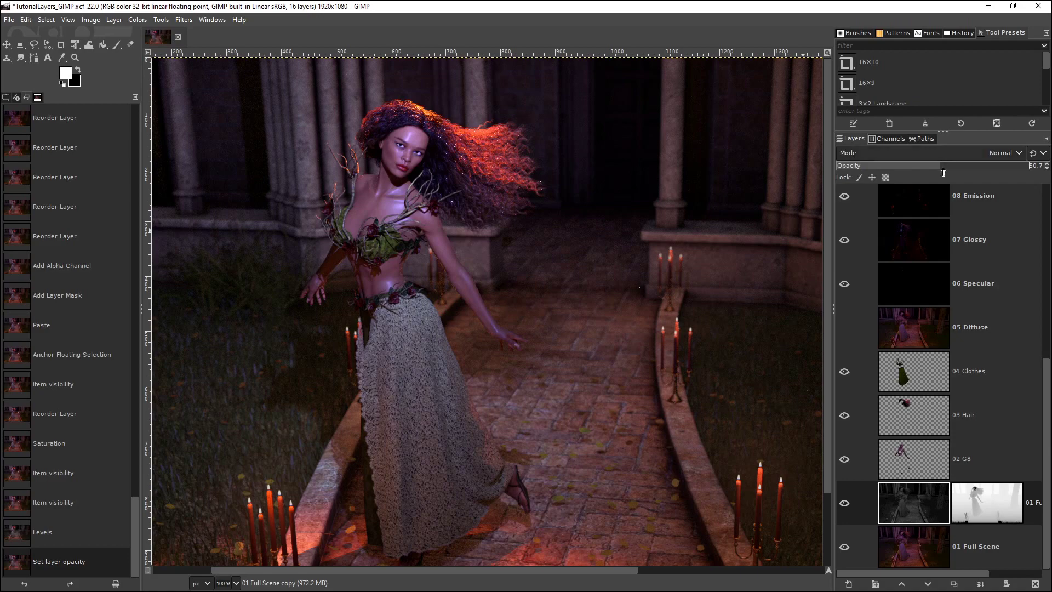
Make the 14MaterialID layer active and show it over the scene.
{"action": "left_click", "coordinate": [1013, 478]}
{"action": "scroll", "coordinate": [962, 419], "scroll_direction": "up", "scroll_amount": 7}
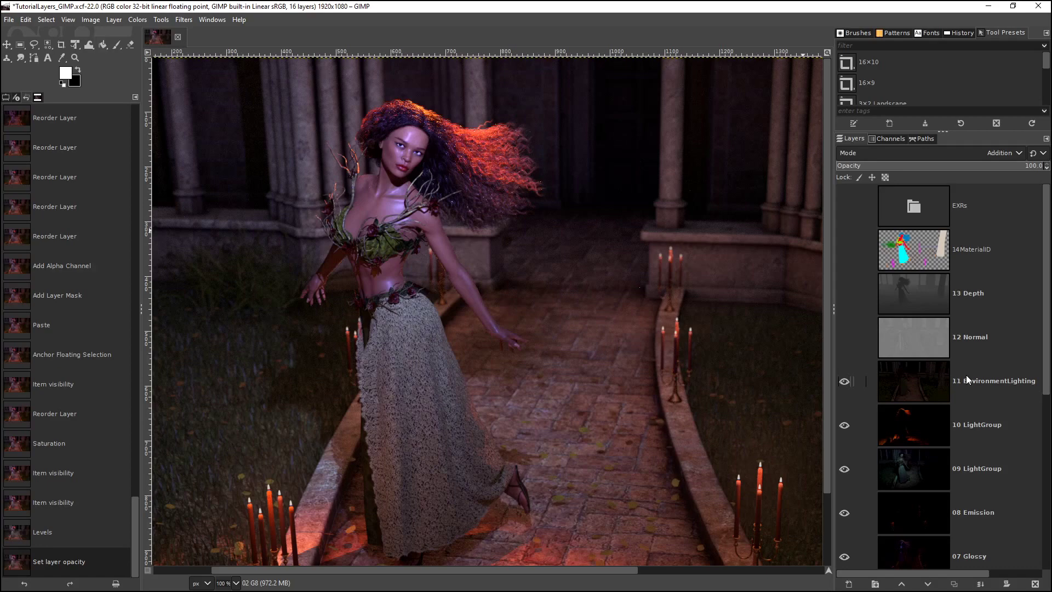
{"action": "scroll", "coordinate": [1005, 554], "scroll_direction": "down", "scroll_amount": 6}
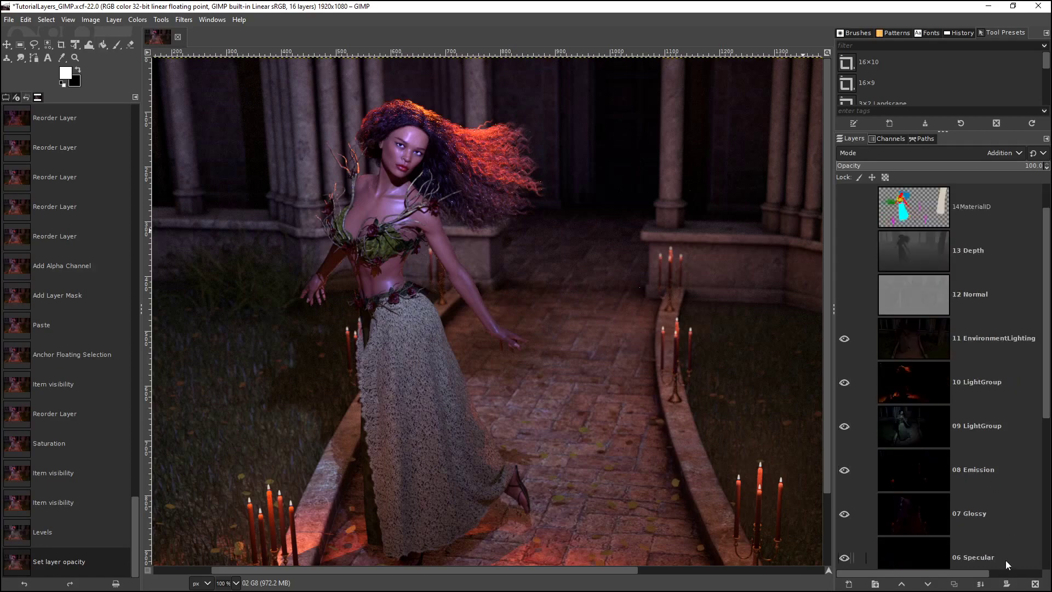
{"action": "scroll", "coordinate": [1001, 498], "scroll_direction": "up", "scroll_amount": 5}
{"action": "scroll", "coordinate": [958, 382], "scroll_direction": "up", "scroll_amount": 1}
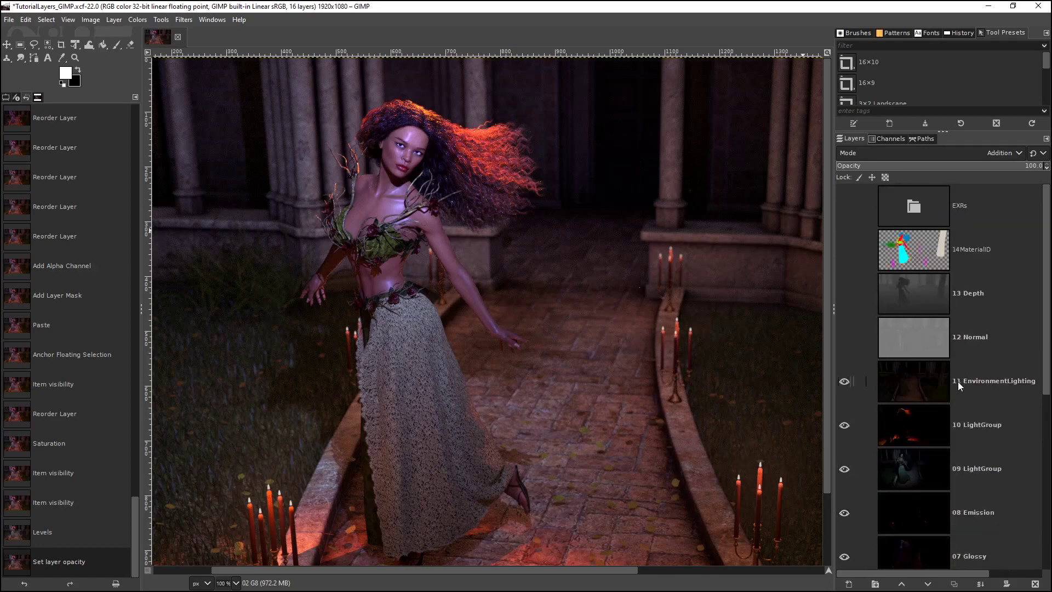
{"action": "left_click", "coordinate": [903, 308]}
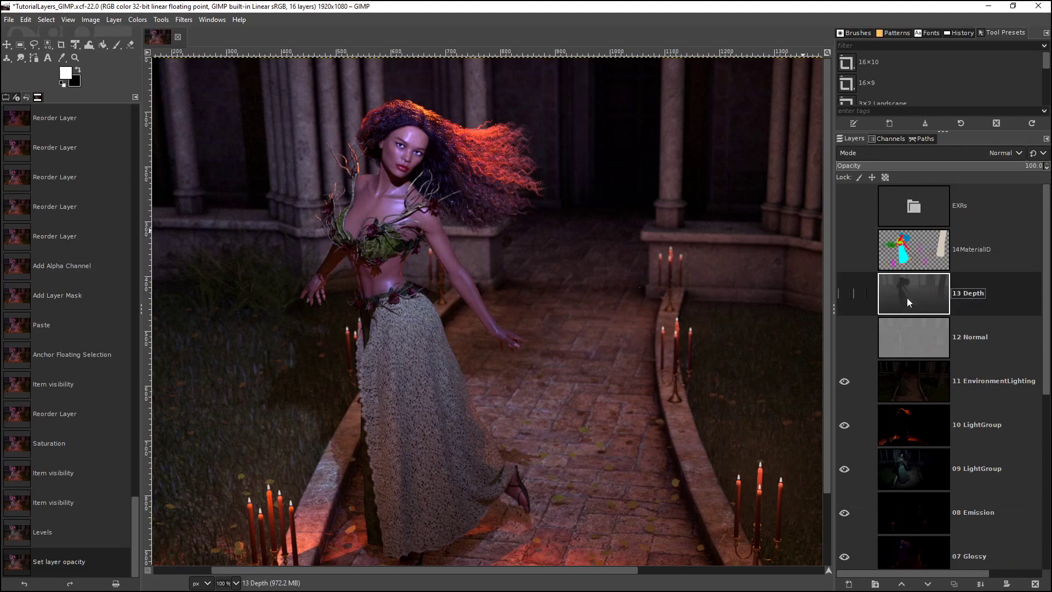
{"action": "left_click", "coordinate": [904, 247]}
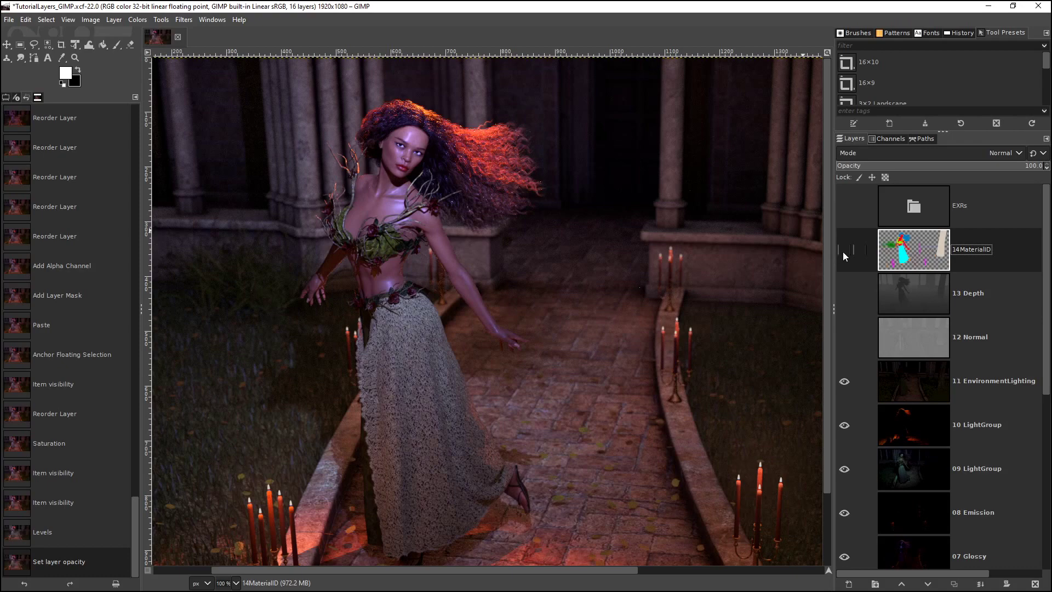
{"action": "left_click", "coordinate": [844, 251]}
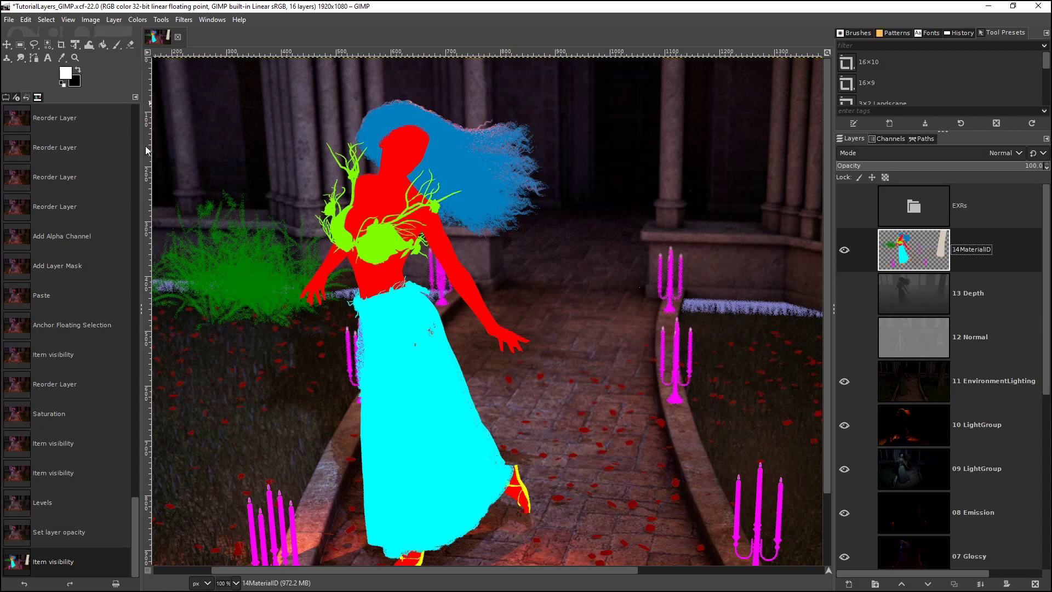
Select the dark green bush on the 14MaterialID layer by color, then hide that layer.
{"action": "left_click", "coordinate": [47, 20]}
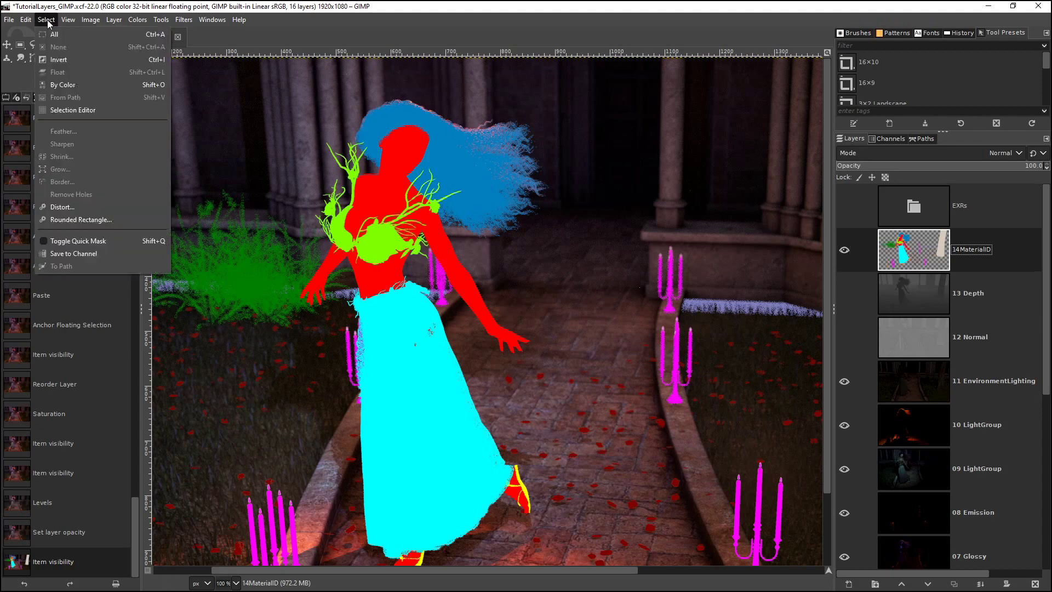
{"action": "left_click", "coordinate": [55, 88]}
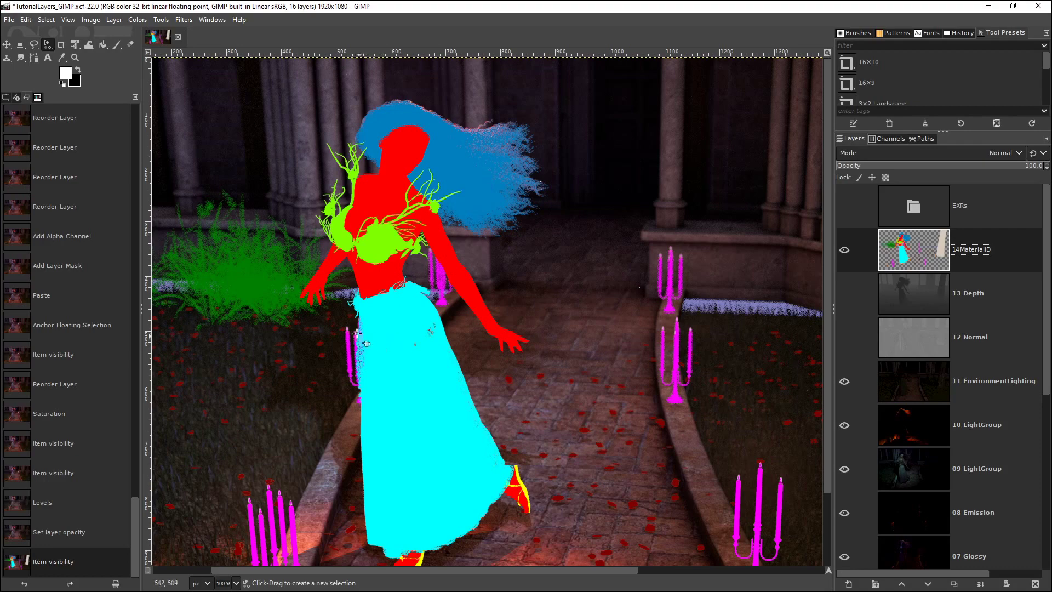
{"action": "left_click", "coordinate": [250, 283]}
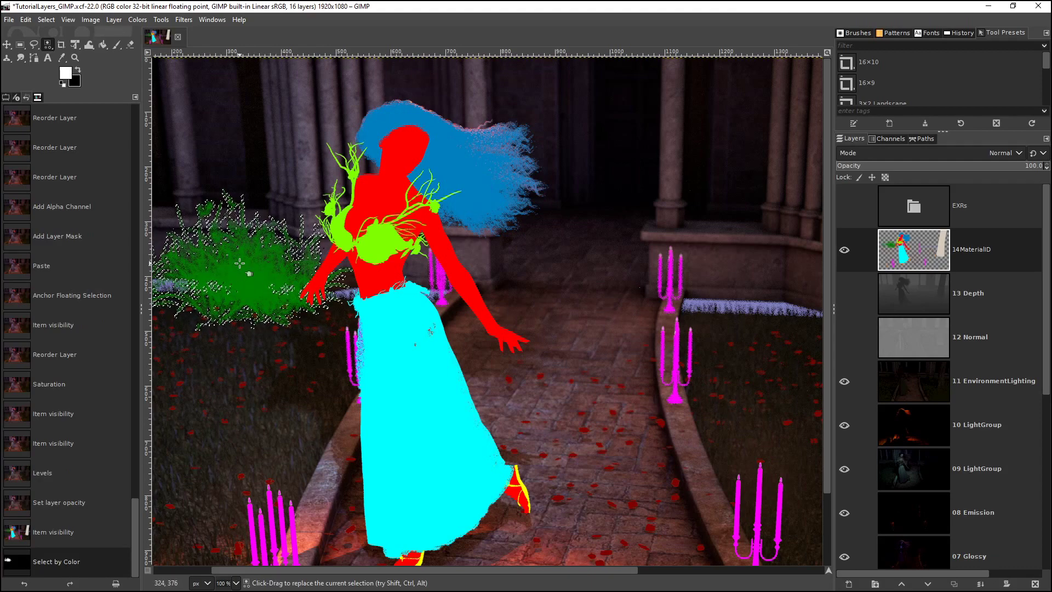
{"action": "left_click", "coordinate": [845, 250]}
Duplicate the 01 Full Scene layer at the base of the layer stack.
{"action": "scroll", "coordinate": [1018, 314], "scroll_direction": "down", "scroll_amount": 5}
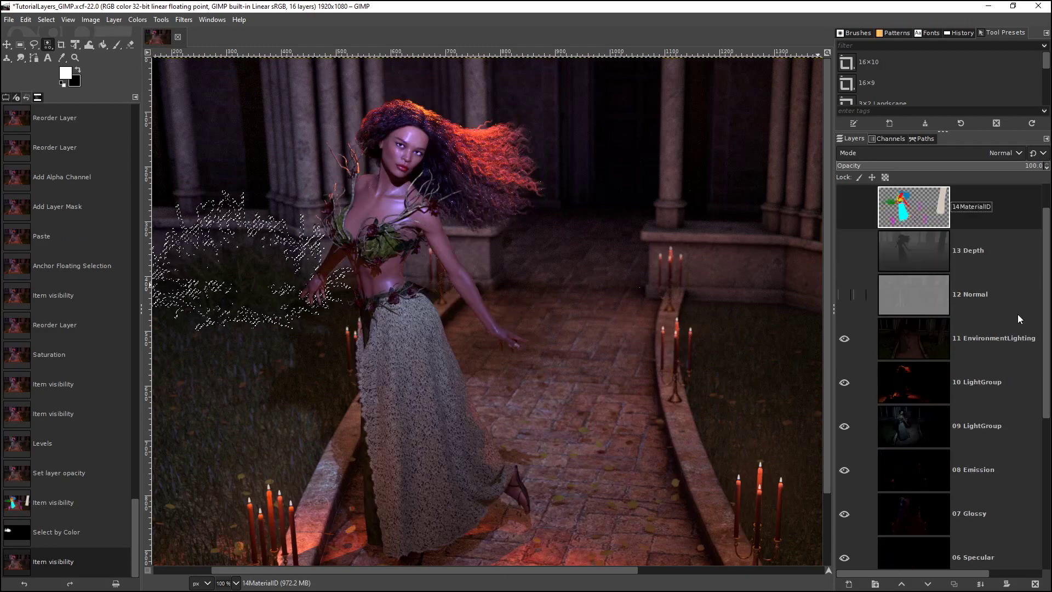
{"action": "scroll", "coordinate": [1011, 318], "scroll_direction": "down", "scroll_amount": 2}
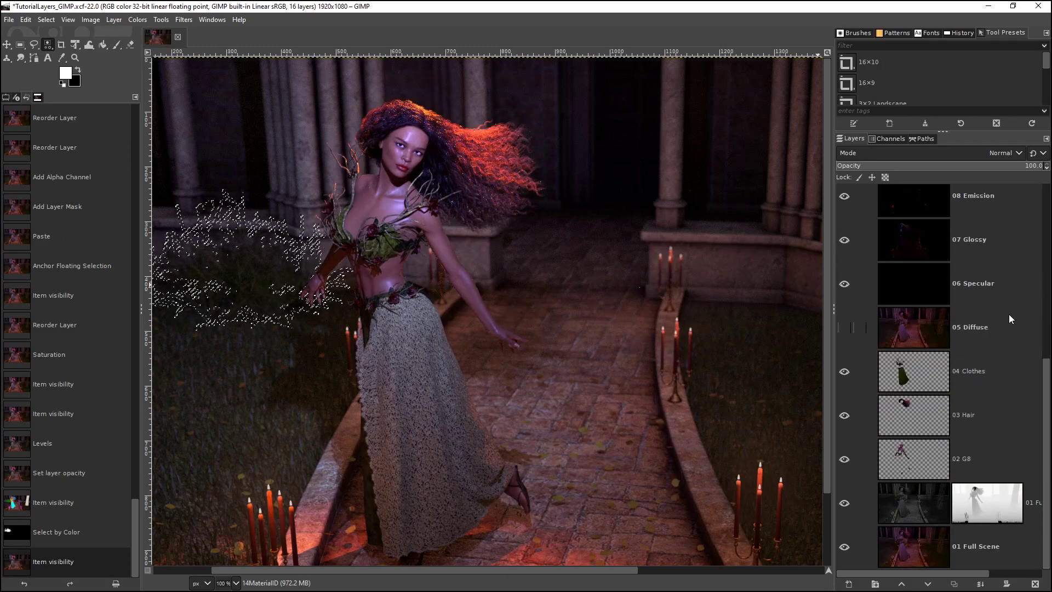
{"action": "left_click", "coordinate": [919, 539]}
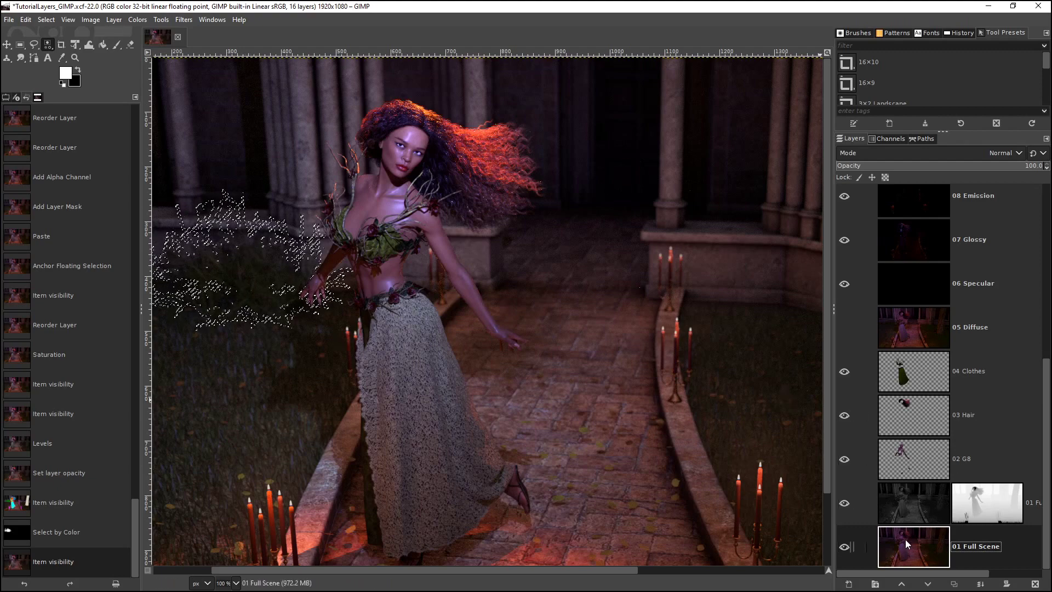
{"action": "left_click", "coordinate": [954, 584]}
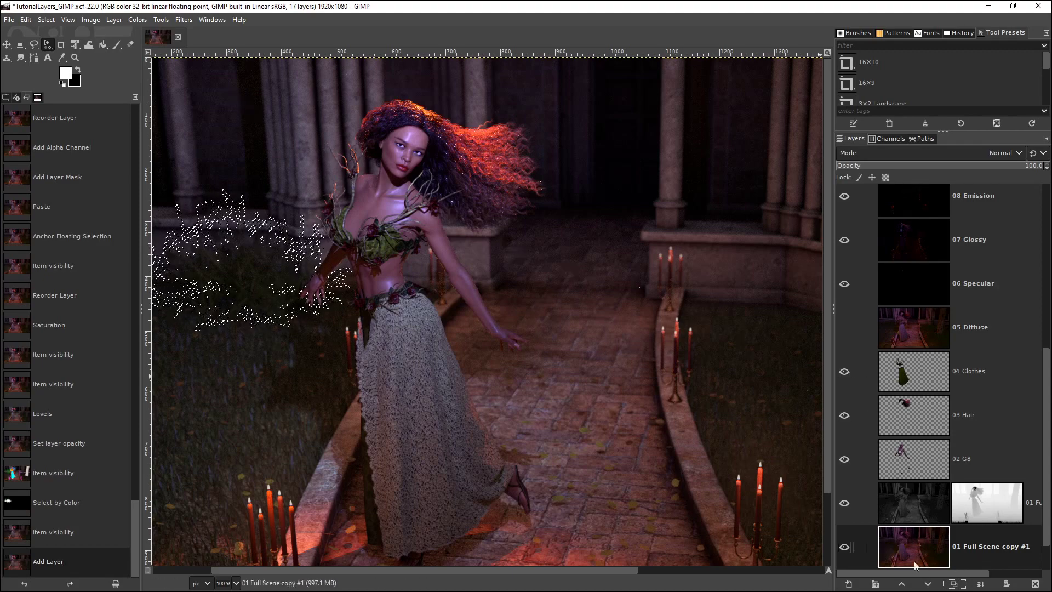
Darken the selected bush on 01 Full Scene copy #1 with Curves: Value input 24.38, output 17.58; Green input 52.50, output 21.09.
{"action": "left_click", "coordinate": [157, 22]}
{"action": "mouse_move", "coordinate": [147, 22]}
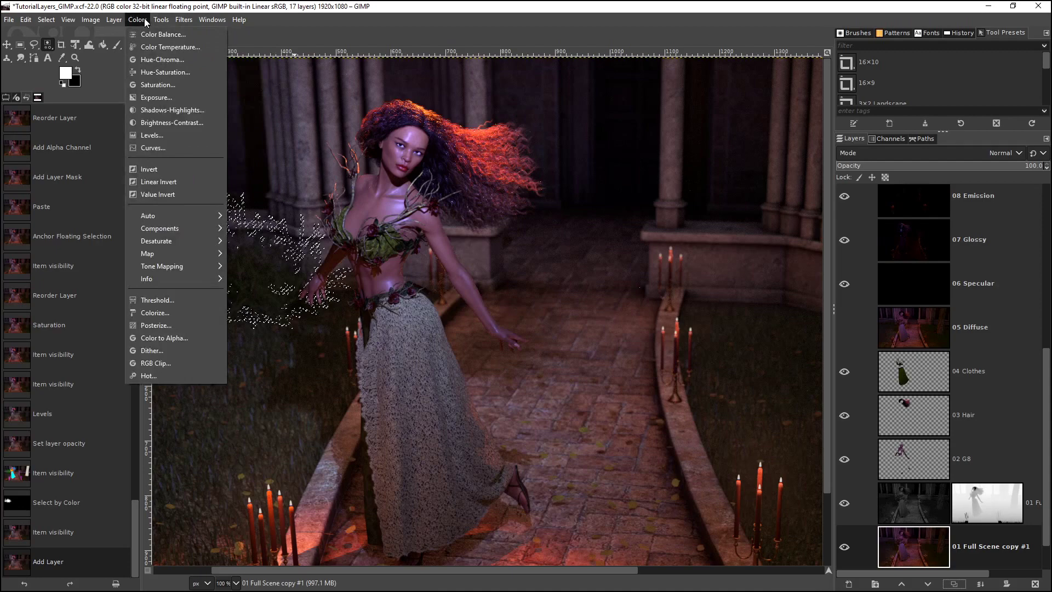
{"action": "left_click", "coordinate": [157, 148]}
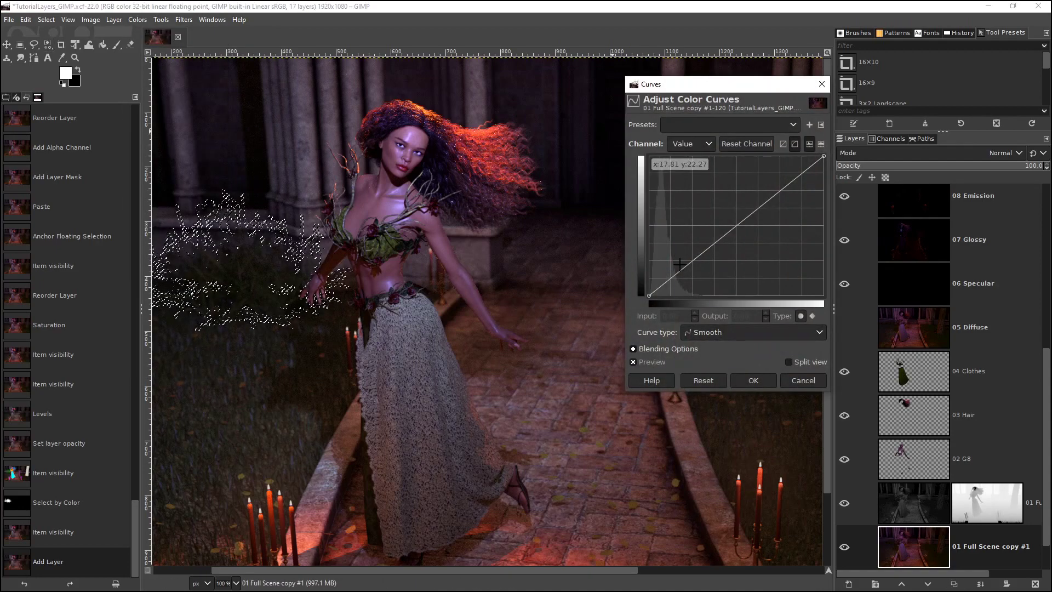
{"action": "mouse_move", "coordinate": [683, 267]}
{"action": "left_mouse_down"}
{"action": "mouse_move", "coordinate": [683, 233]}
{"action": "mouse_move", "coordinate": [683, 274]}
{"action": "mouse_move", "coordinate": [691, 271]}
{"action": "left_mouse_up"}
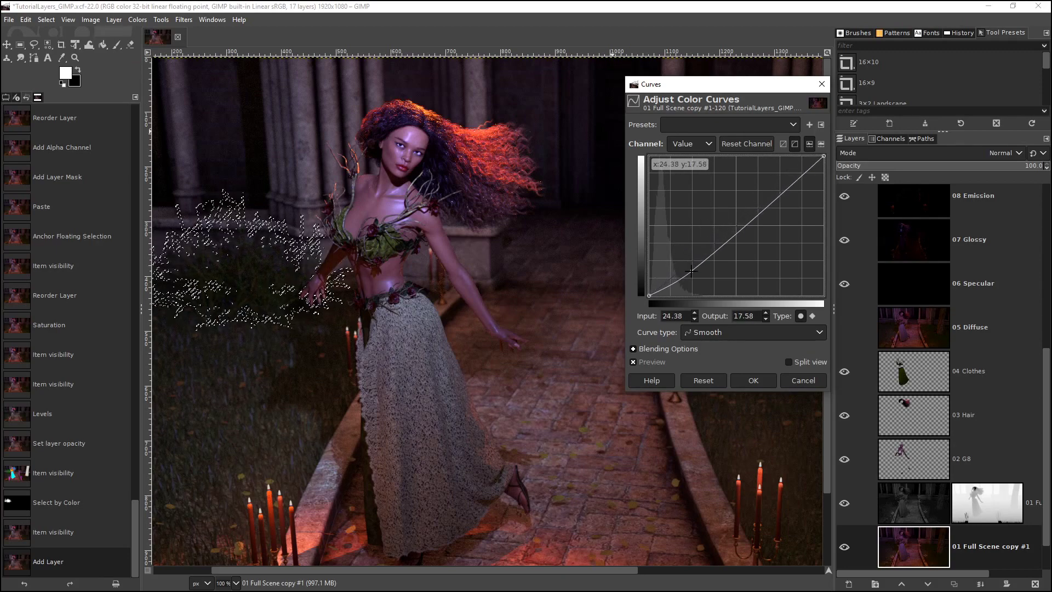
{"action": "left_click", "coordinate": [692, 143]}
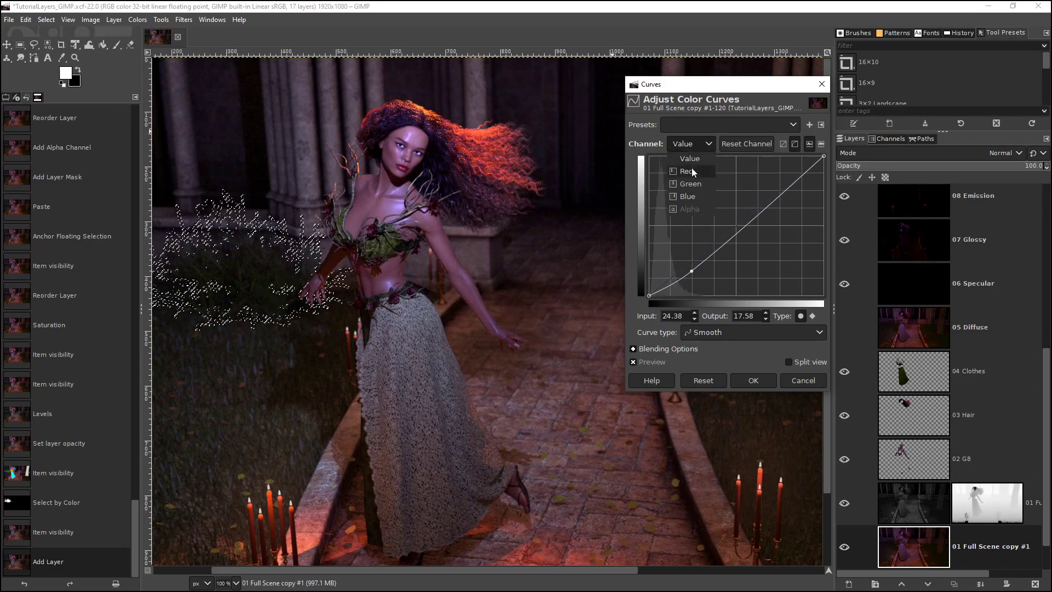
{"action": "left_click", "coordinate": [694, 184]}
{"action": "left_click_drag", "start_coordinate": [716, 242], "coordinate": [741, 266]}
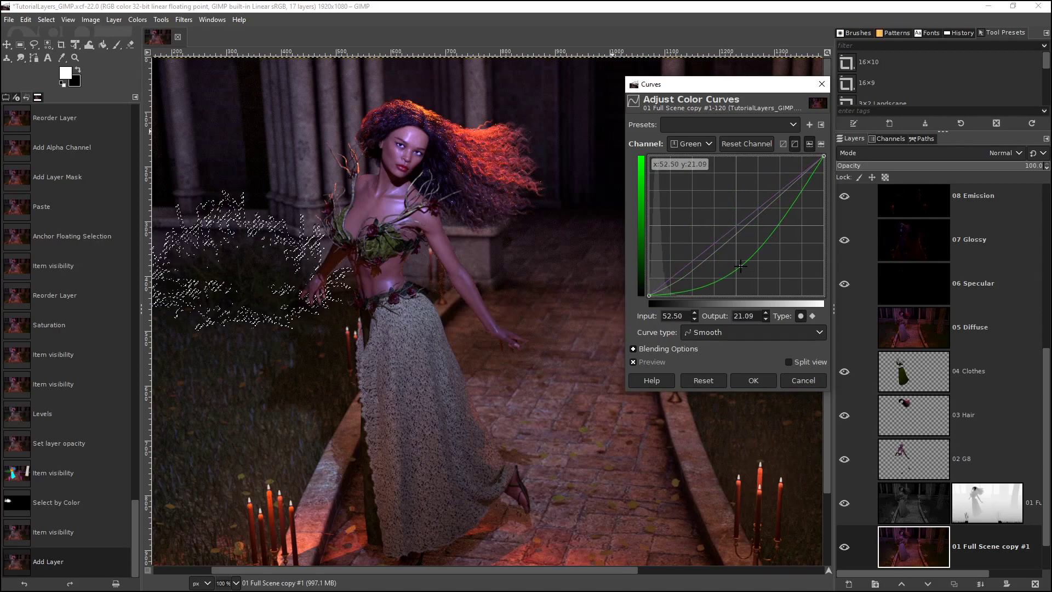
{"action": "left_click", "coordinate": [754, 381]}
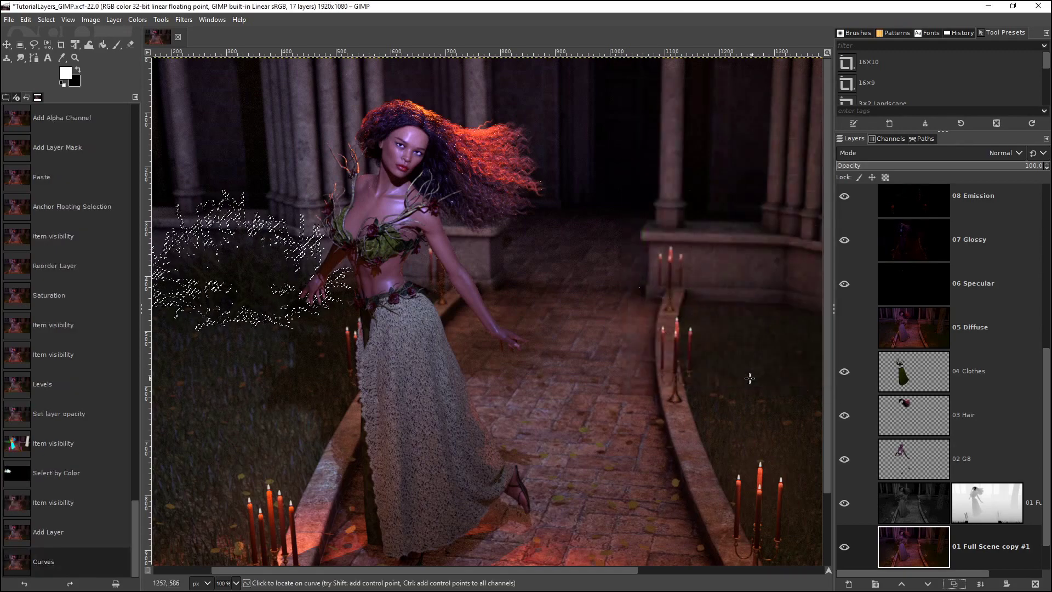
Clear the bush selection and toggle the visibility of 01 Full Scene copy #1 to compare the edit.
{"action": "left_click", "coordinate": [46, 20]}
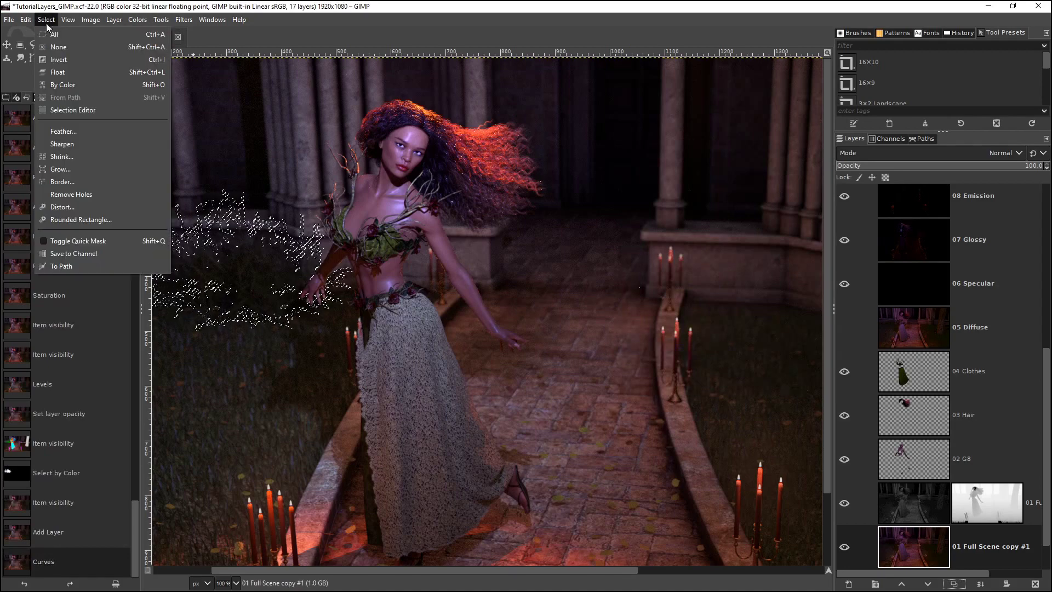
{"action": "left_click", "coordinate": [58, 47]}
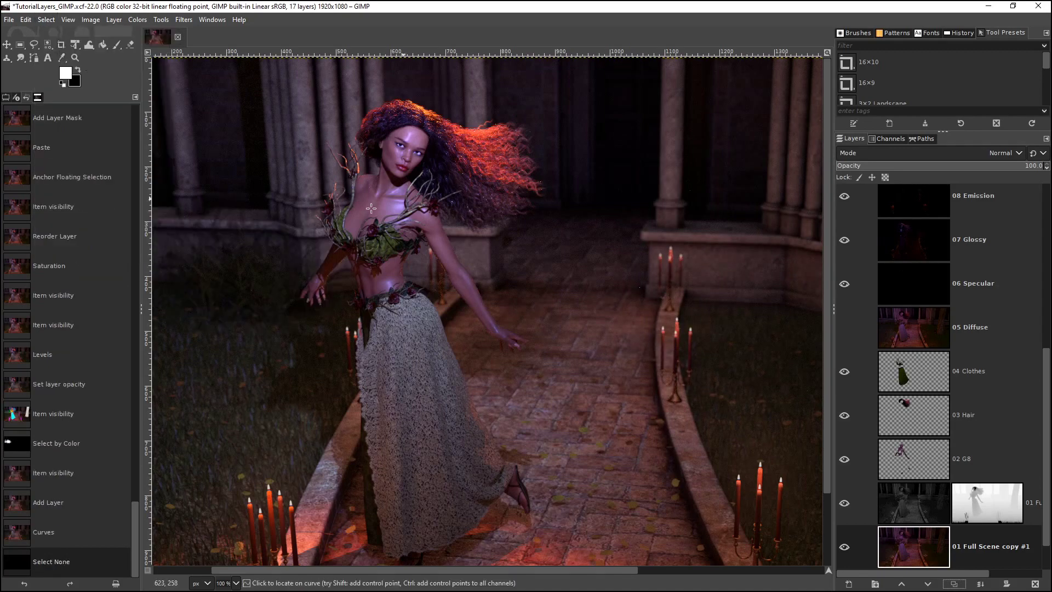
{"action": "left_click", "coordinate": [844, 547]}
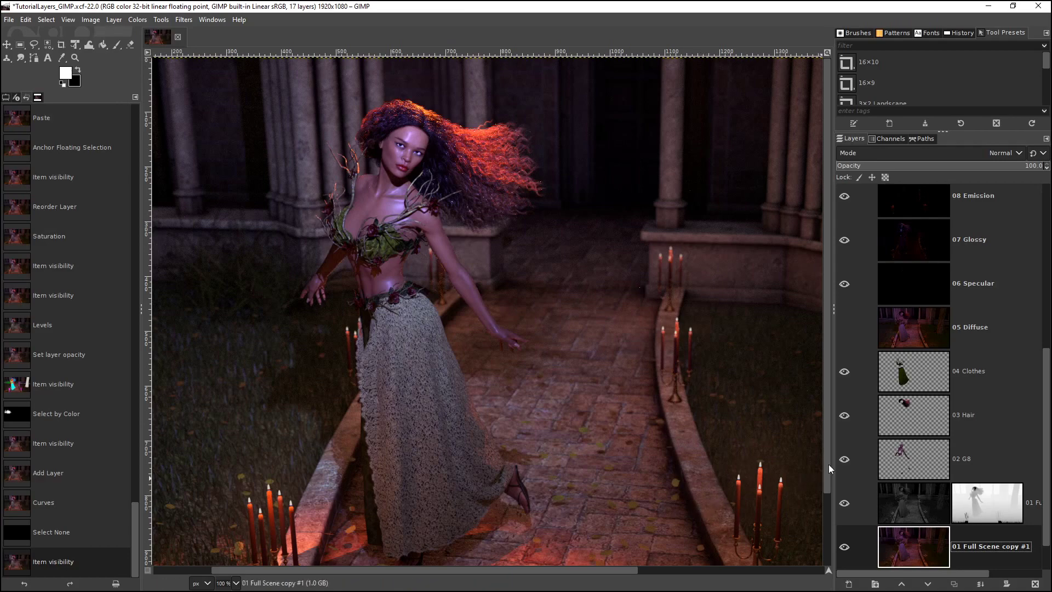
Show the 14MaterialID layer over the scene, make it active and look over its colored areas.
{"action": "scroll", "coordinate": [936, 258], "scroll_direction": "up", "scroll_amount": 6}
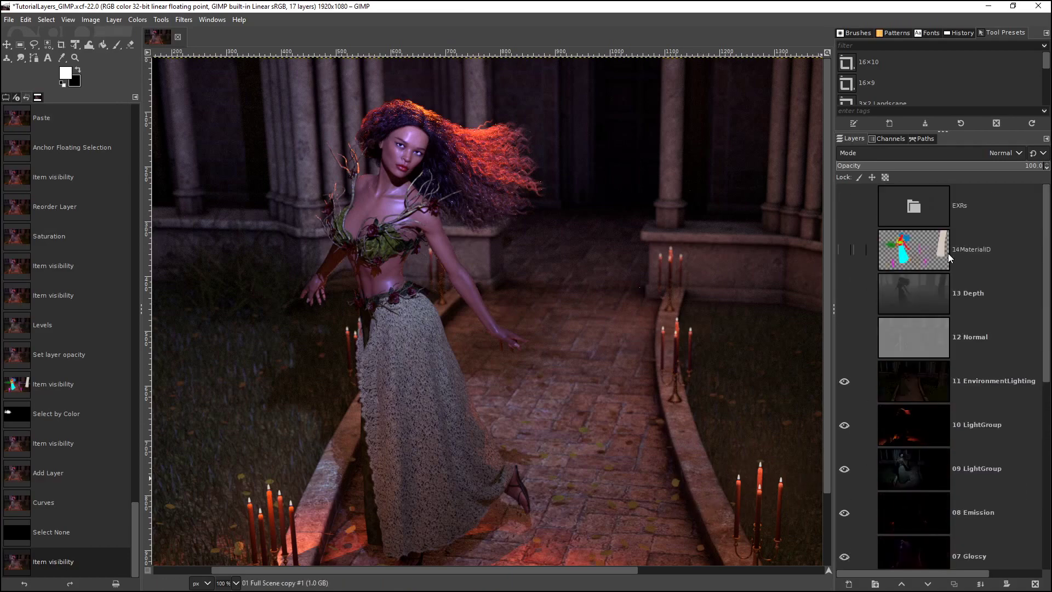
{"action": "left_click", "coordinate": [845, 250]}
{"action": "left_click", "coordinate": [888, 263]}
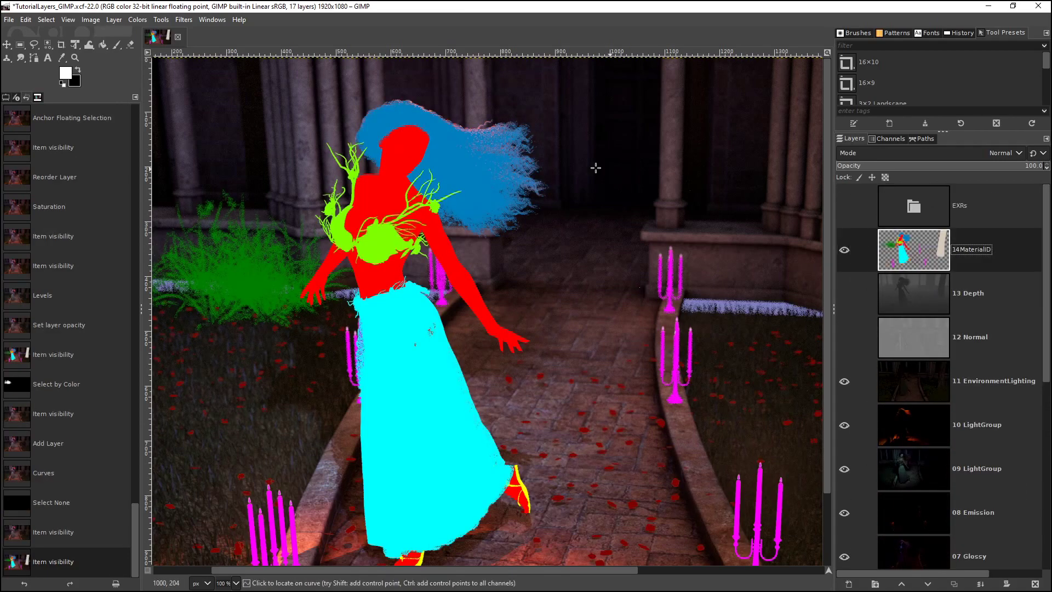
{"action": "scroll", "coordinate": [731, 332], "scroll_direction": "down", "scroll_amount": 3}
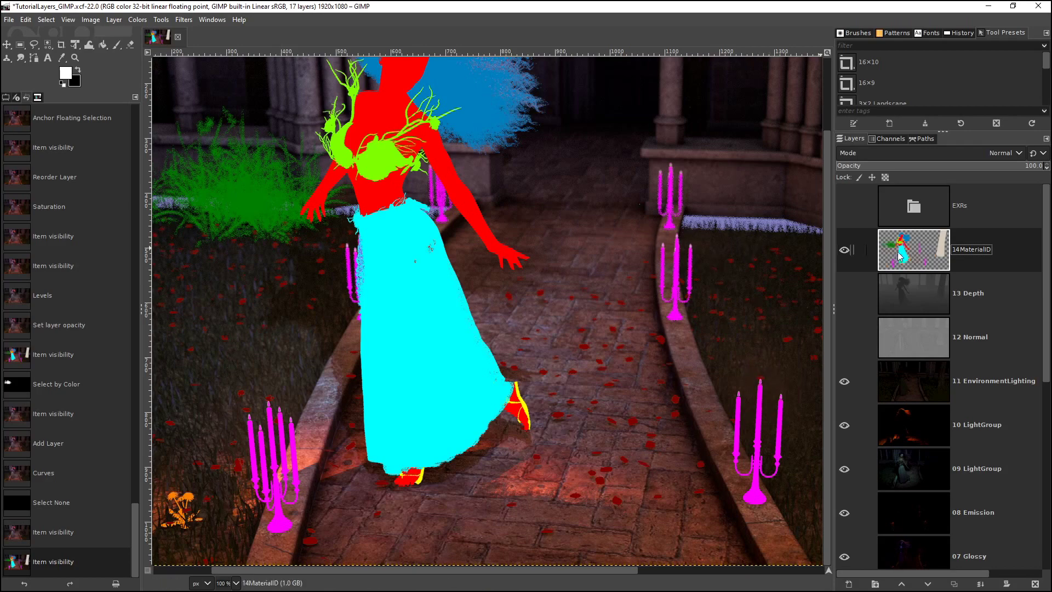
{"action": "scroll", "coordinate": [470, 209], "scroll_direction": "up", "scroll_amount": 3}
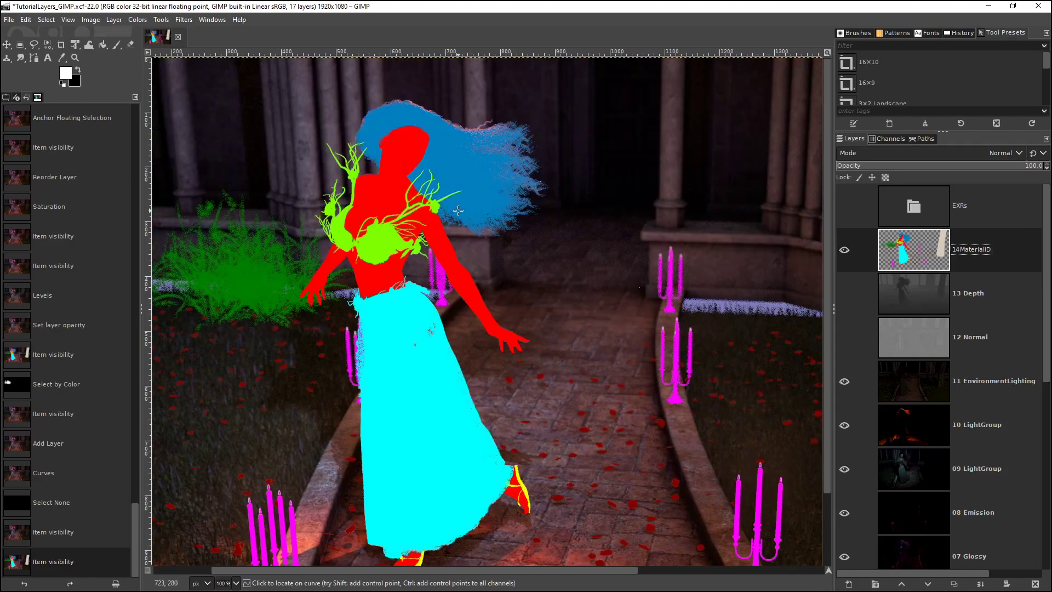
Select by color on 14MaterialID the hair, bodice, skirt, skin and candelabras in turn, ending with the scattered leaves on the ground.
{"action": "left_click", "coordinate": [38, 22]}
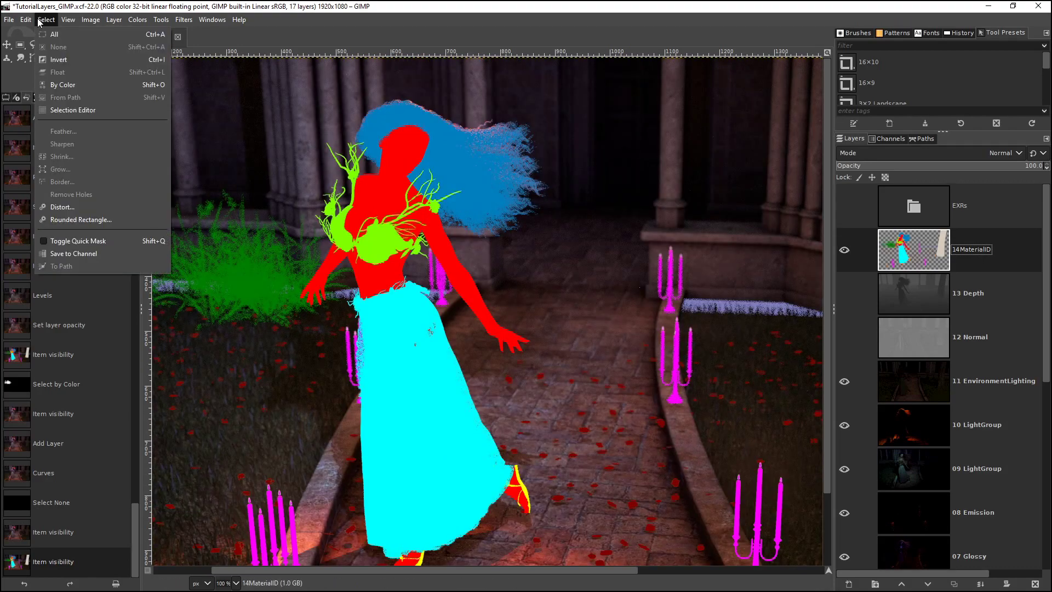
{"action": "left_click", "coordinate": [58, 84]}
{"action": "left_click", "coordinate": [399, 120]}
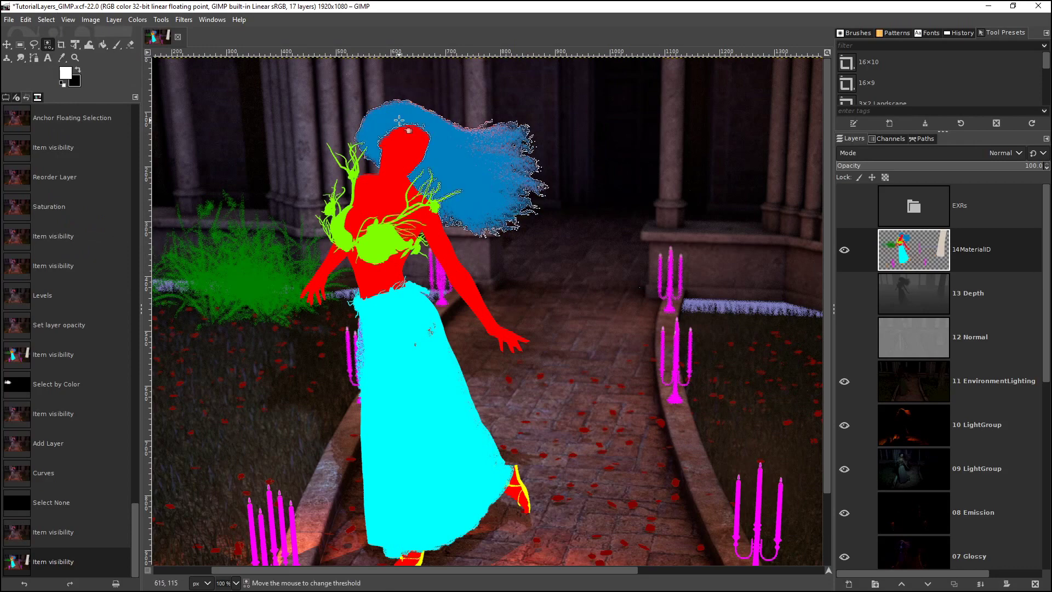
{"action": "left_click", "coordinate": [367, 240]}
{"action": "left_click", "coordinate": [395, 365]}
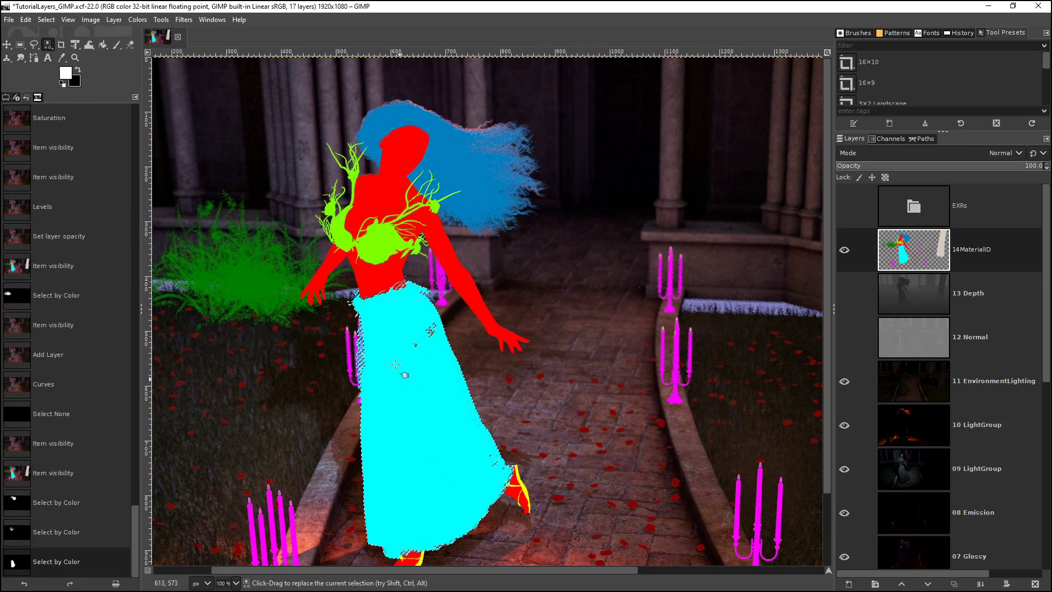
{"action": "left_click", "coordinate": [383, 274]}
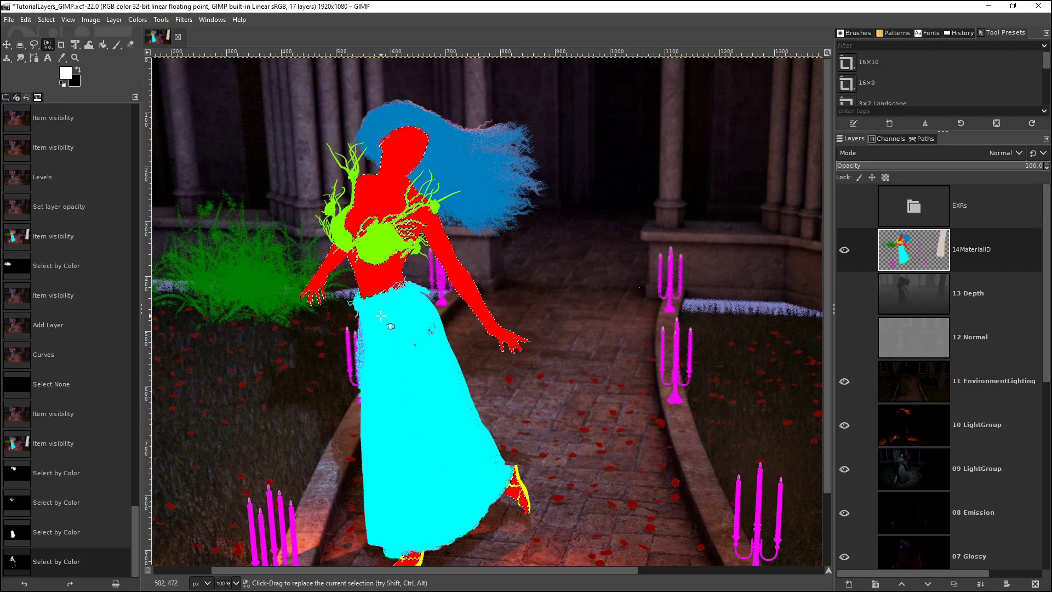
{"action": "left_click", "coordinate": [677, 347]}
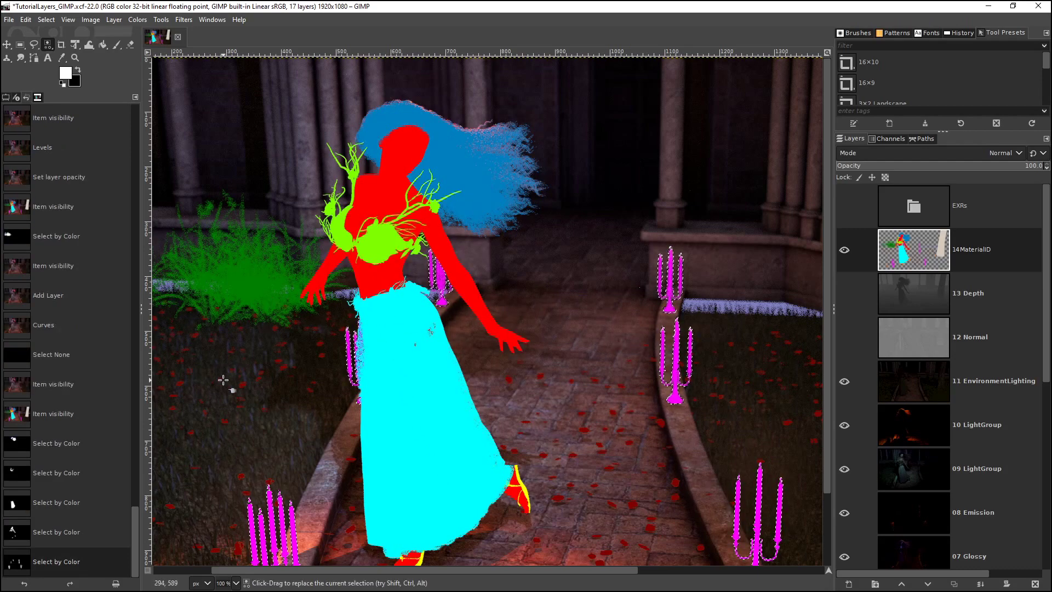
{"action": "left_click", "coordinate": [215, 549]}
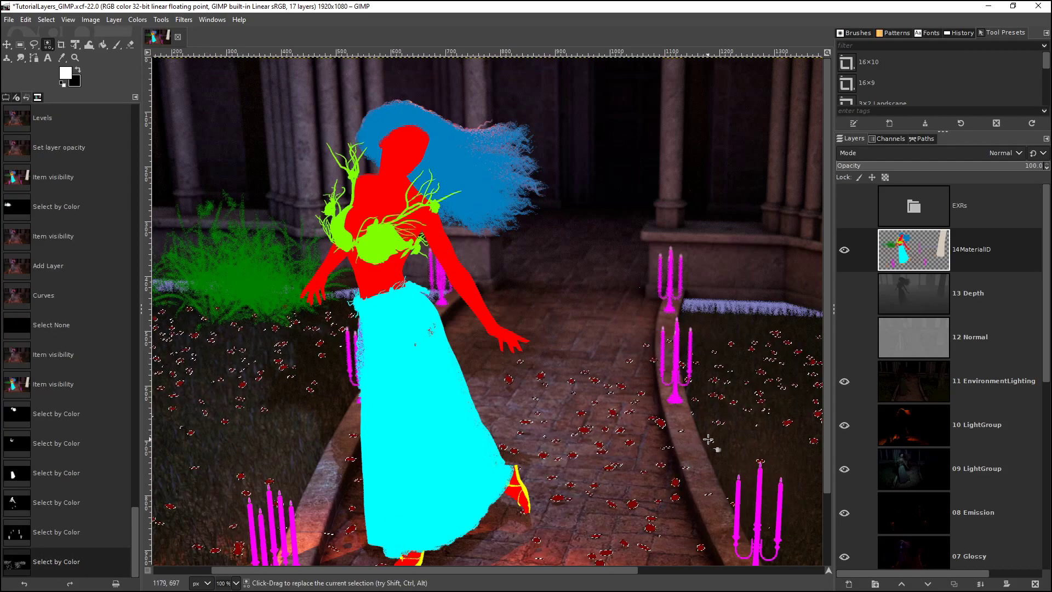
Make 01 Full Scene copy #1 the active layer and hide the 14MaterialID layer.
{"action": "scroll", "coordinate": [937, 466], "scroll_direction": "down", "scroll_amount": 8}
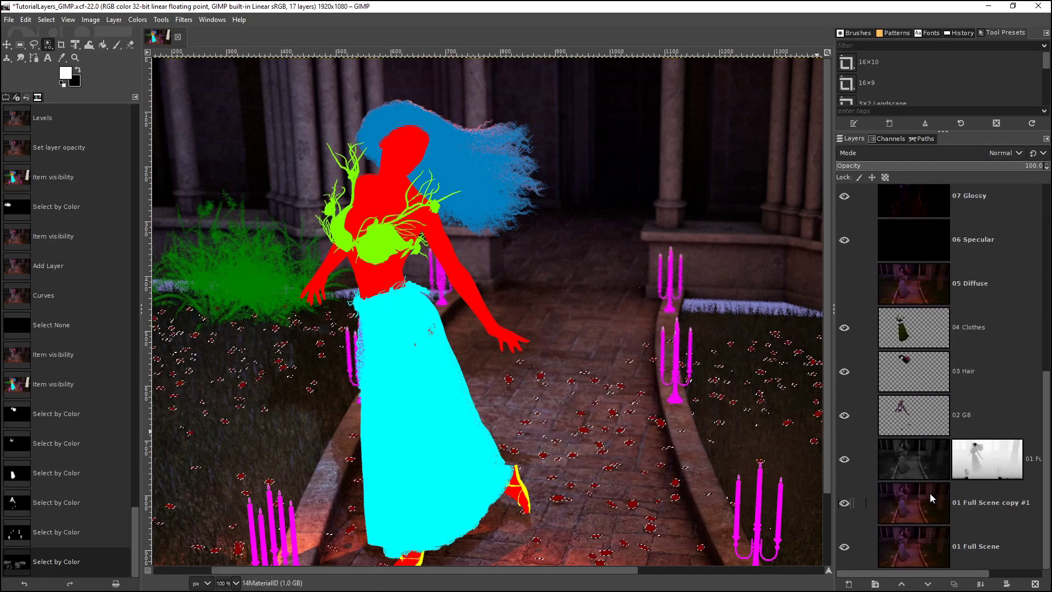
{"action": "left_click", "coordinate": [920, 495]}
{"action": "scroll", "coordinate": [887, 343], "scroll_direction": "up", "scroll_amount": 5}
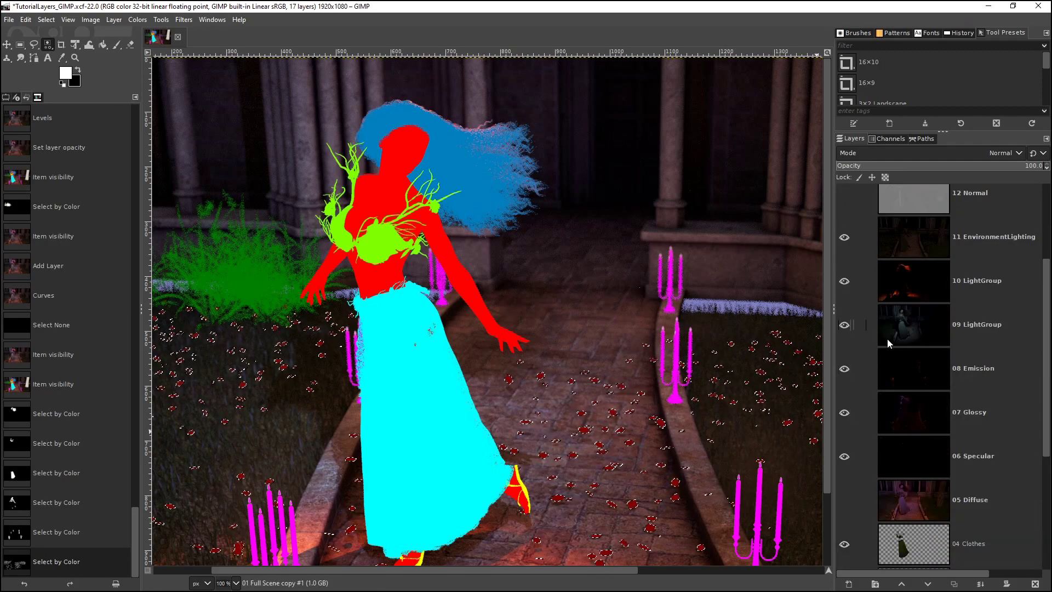
{"action": "scroll", "coordinate": [886, 338], "scroll_direction": "up", "scroll_amount": 3}
{"action": "left_click", "coordinate": [844, 249]}
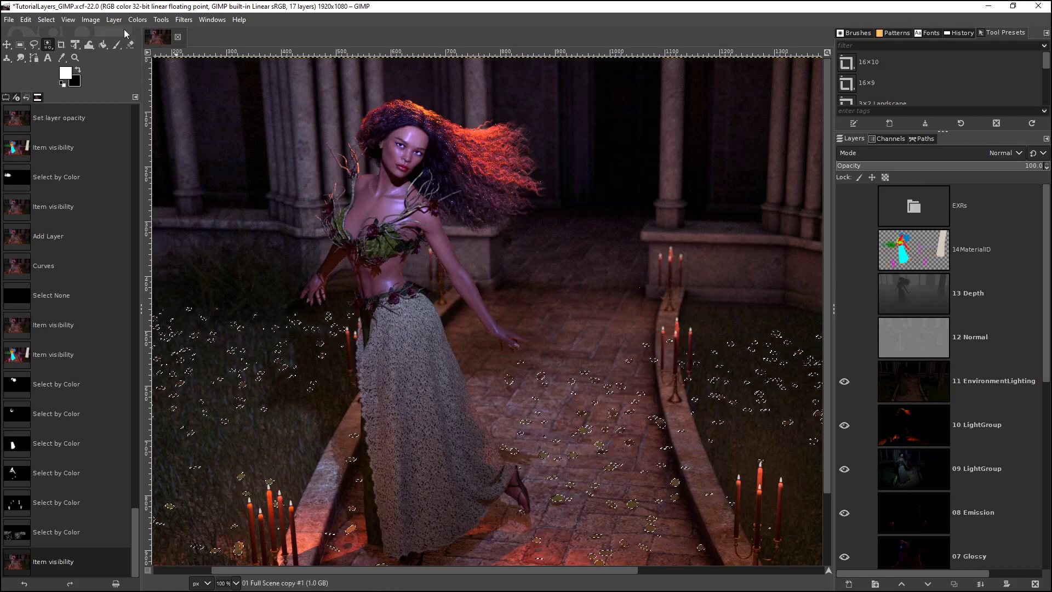
Recolor the selected leaves with Hue-Saturation, using hue 42.8, lightness -42.1 and saturation -45.7.
{"action": "left_click", "coordinate": [155, 21]}
{"action": "mouse_move", "coordinate": [148, 20]}
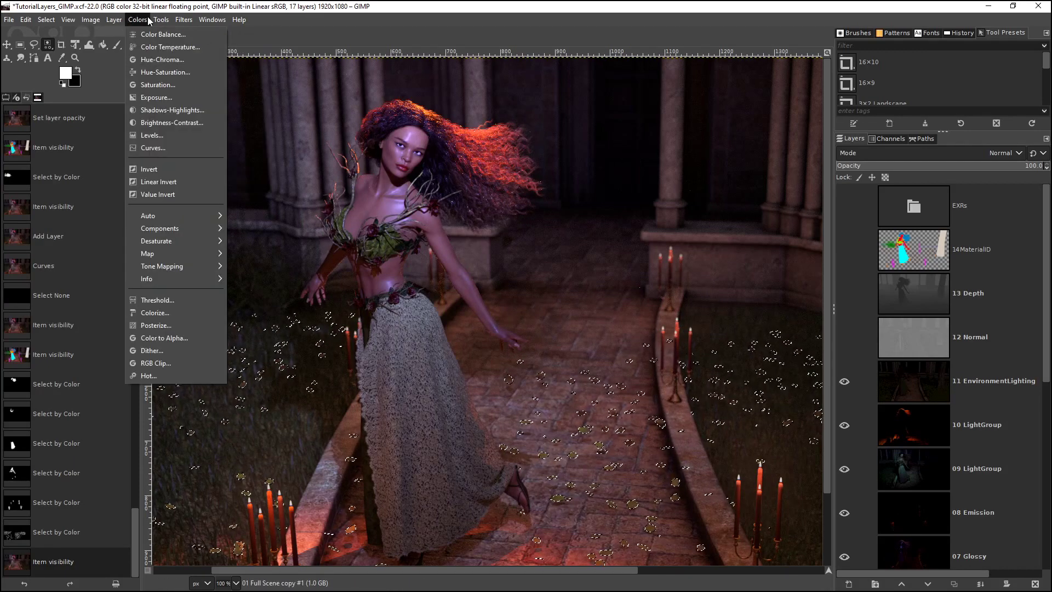
{"action": "left_click", "coordinate": [155, 76]}
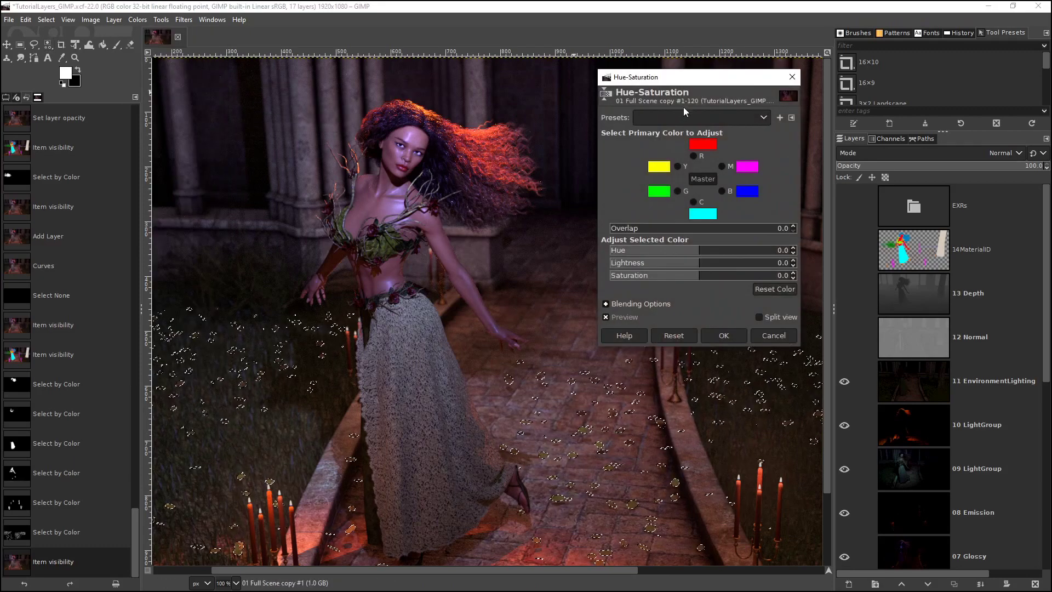
{"action": "left_click_drag", "start_coordinate": [698, 251], "coordinate": [661, 254]}
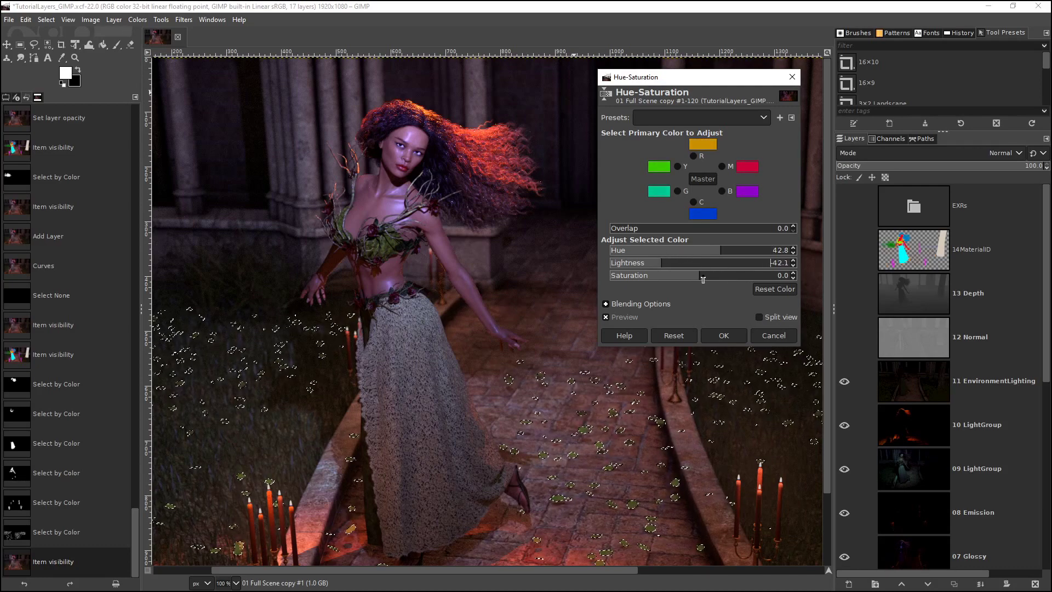
{"action": "left_click_drag", "start_coordinate": [700, 278], "coordinate": [658, 279]}
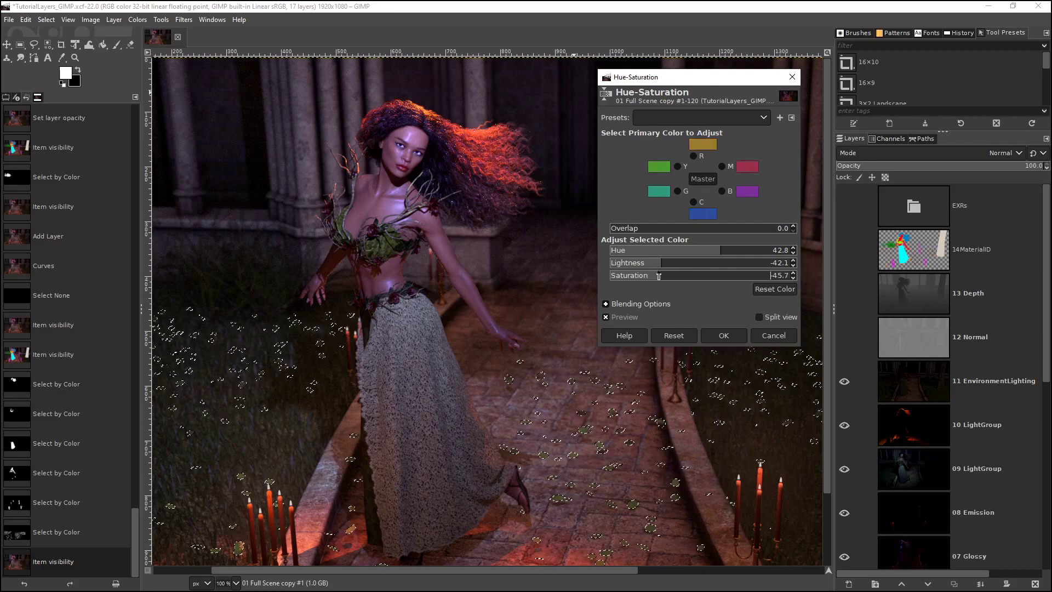
{"action": "left_click", "coordinate": [722, 338]}
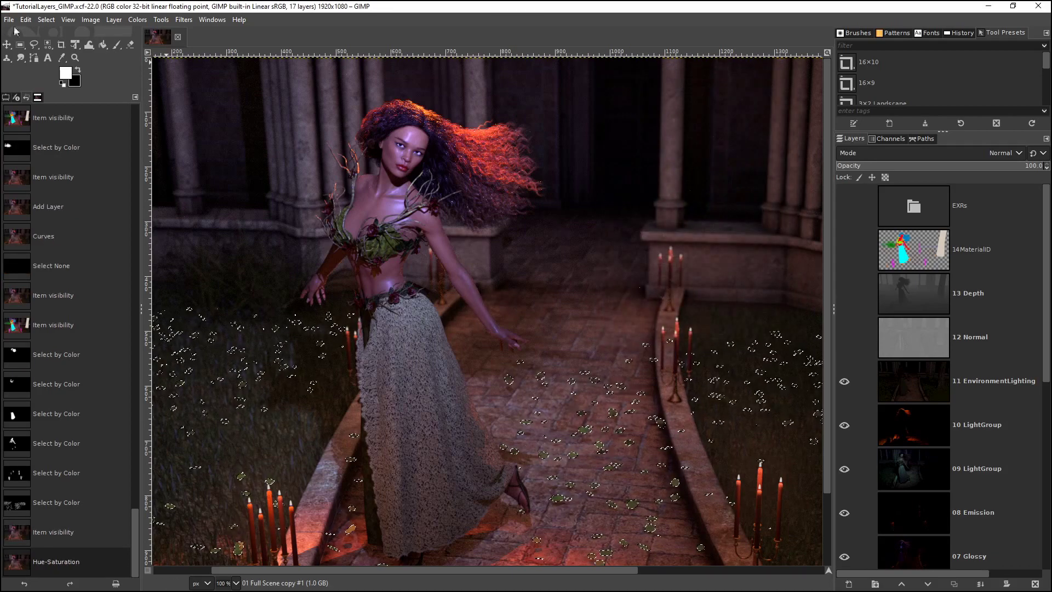
Clear the leaf selection and toggle 01 Full Scene copy #1 to compare the recolored leaves with the original.
{"action": "left_click", "coordinate": [46, 20]}
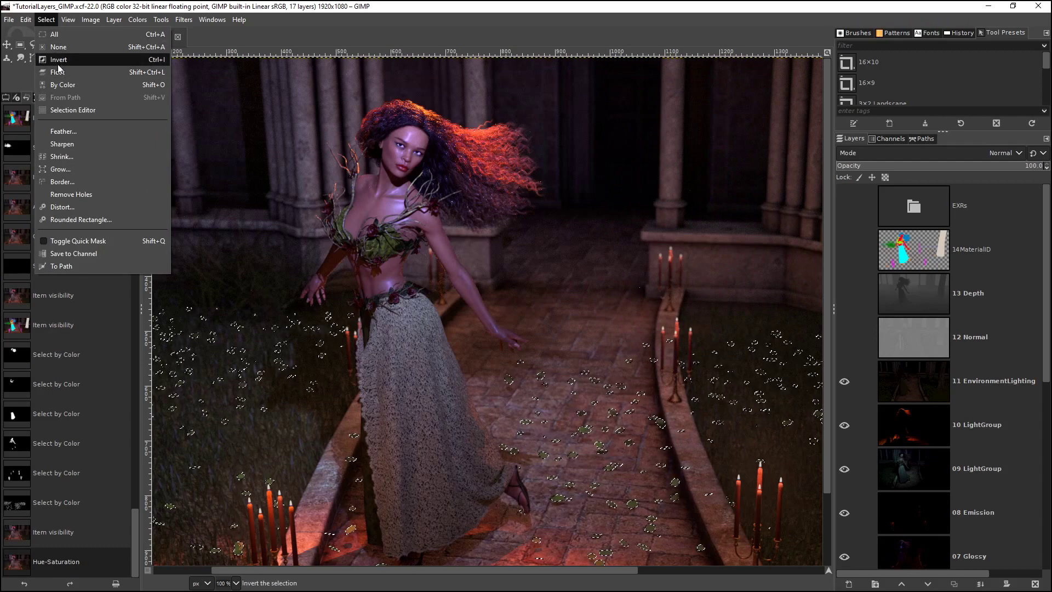
{"action": "left_click", "coordinate": [58, 46]}
{"action": "scroll", "coordinate": [773, 320], "scroll_direction": "down", "scroll_amount": 3}
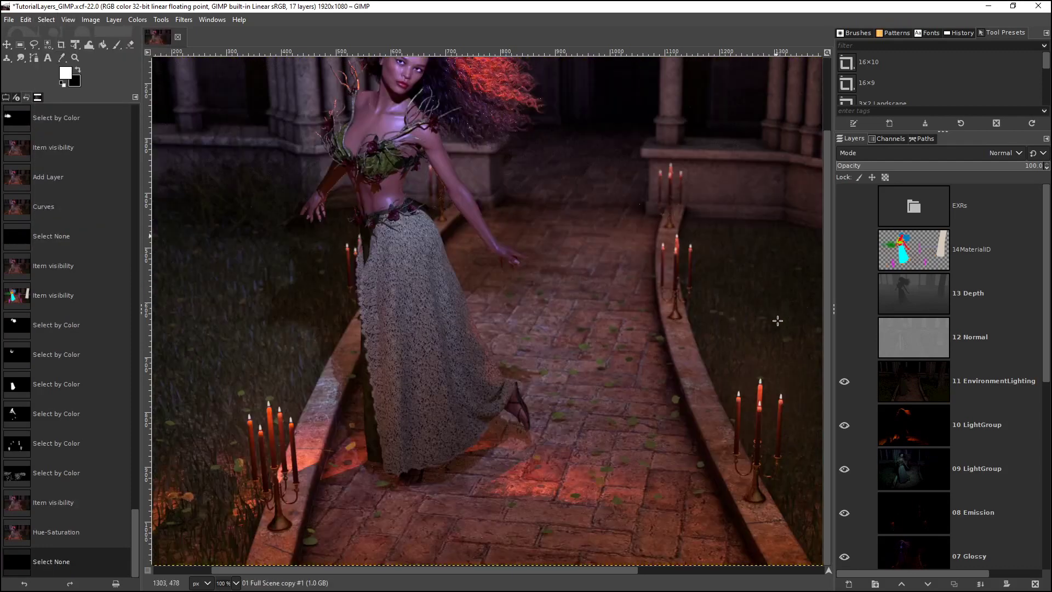
{"action": "scroll", "coordinate": [895, 484], "scroll_direction": "down", "scroll_amount": 7}
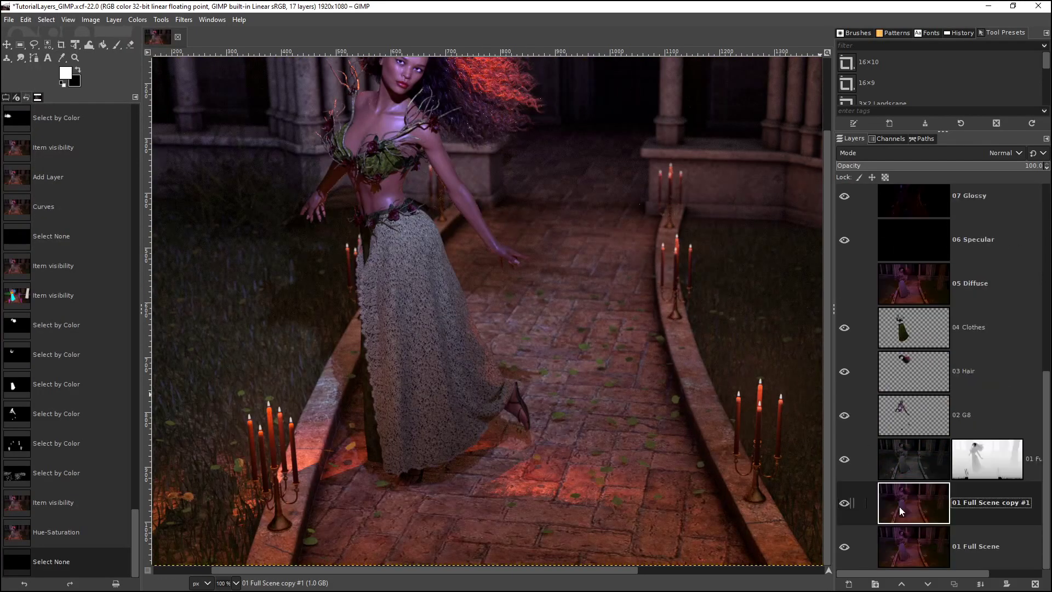
{"action": "left_click", "coordinate": [845, 503]}
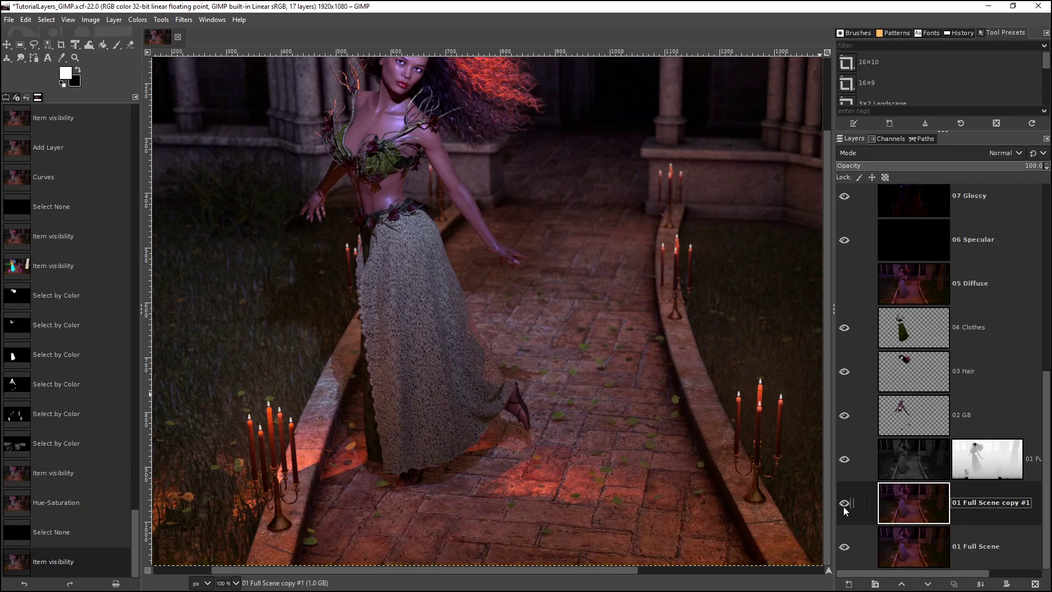
Move the 11 EnvironmentLighting, 10 LightGroup and 09 LightGroup layers into the EXRs group in that order.
{"action": "scroll", "coordinate": [899, 438], "scroll_direction": "up", "scroll_amount": 7}
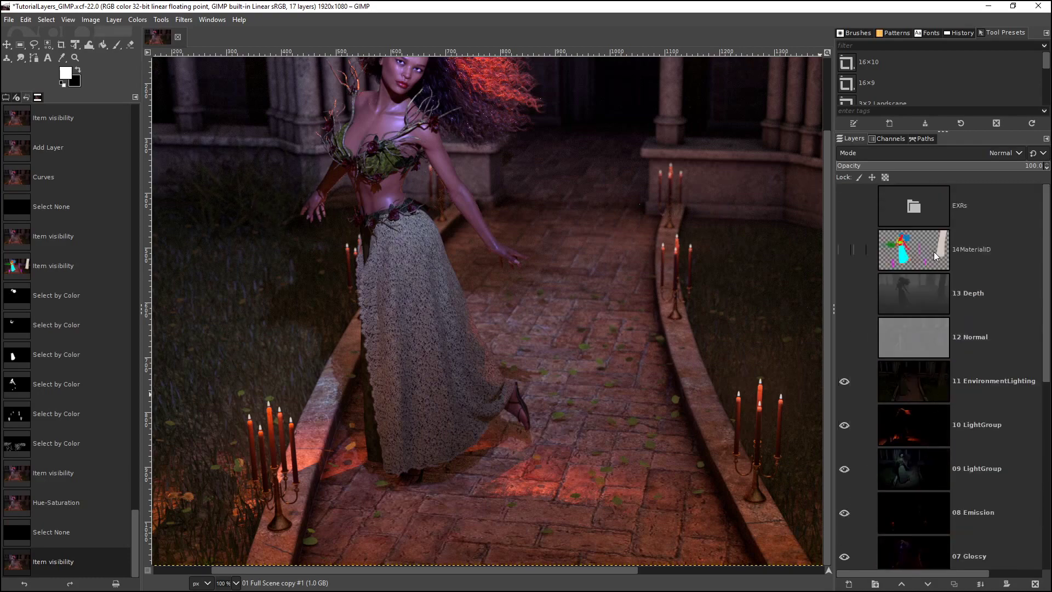
{"action": "left_click", "coordinate": [966, 380]}
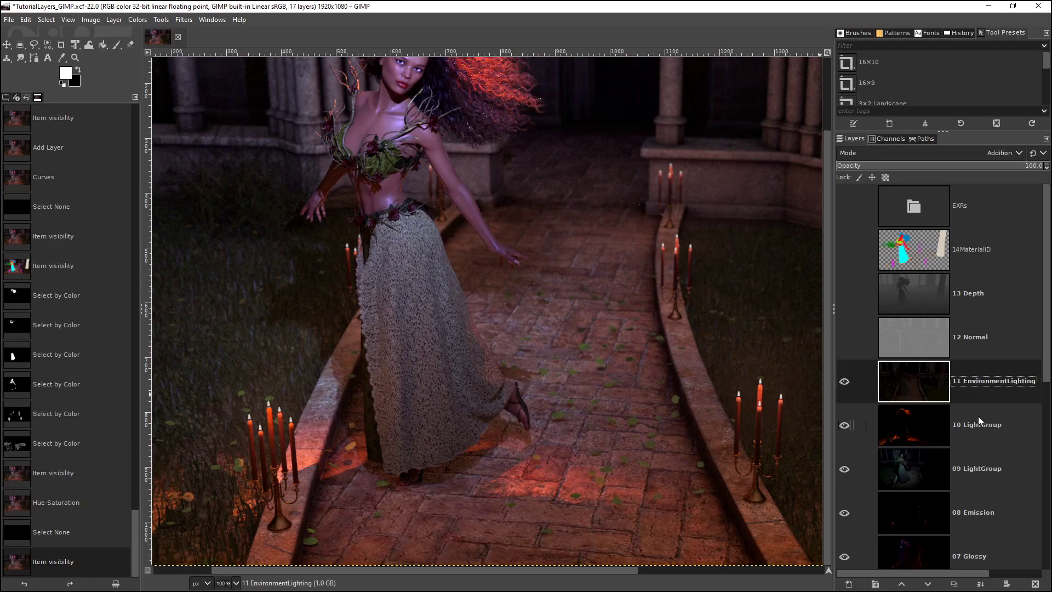
{"action": "left_click_drag", "start_coordinate": [963, 389], "coordinate": [965, 211]}
{"action": "left_click_drag", "start_coordinate": [961, 423], "coordinate": [964, 244]}
{"action": "left_click_drag", "start_coordinate": [971, 470], "coordinate": [963, 308]}
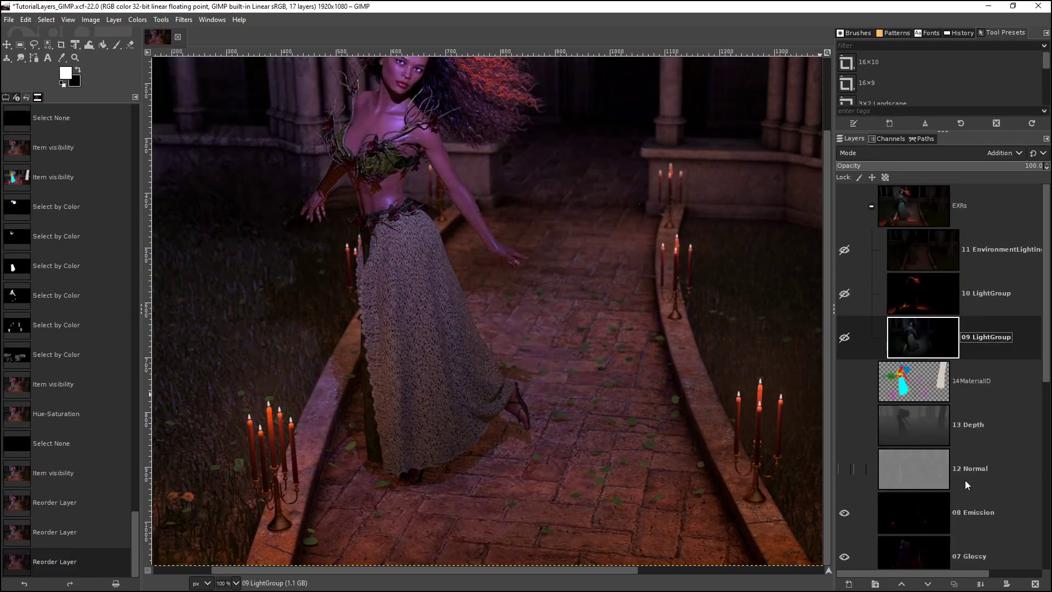
Move the 08 Emission, 07 Glossy and 06 Specular layers into the EXRs group below 09 LightGroup.
{"action": "left_click_drag", "start_coordinate": [967, 513], "coordinate": [967, 362]}
{"action": "scroll", "coordinate": [958, 485], "scroll_direction": "down", "scroll_amount": 1}
{"action": "left_click_drag", "start_coordinate": [966, 475], "coordinate": [968, 328]}
{"action": "left_click_drag", "start_coordinate": [970, 469], "coordinate": [952, 304]}
{"action": "scroll", "coordinate": [969, 493], "scroll_direction": "down", "scroll_amount": 1}
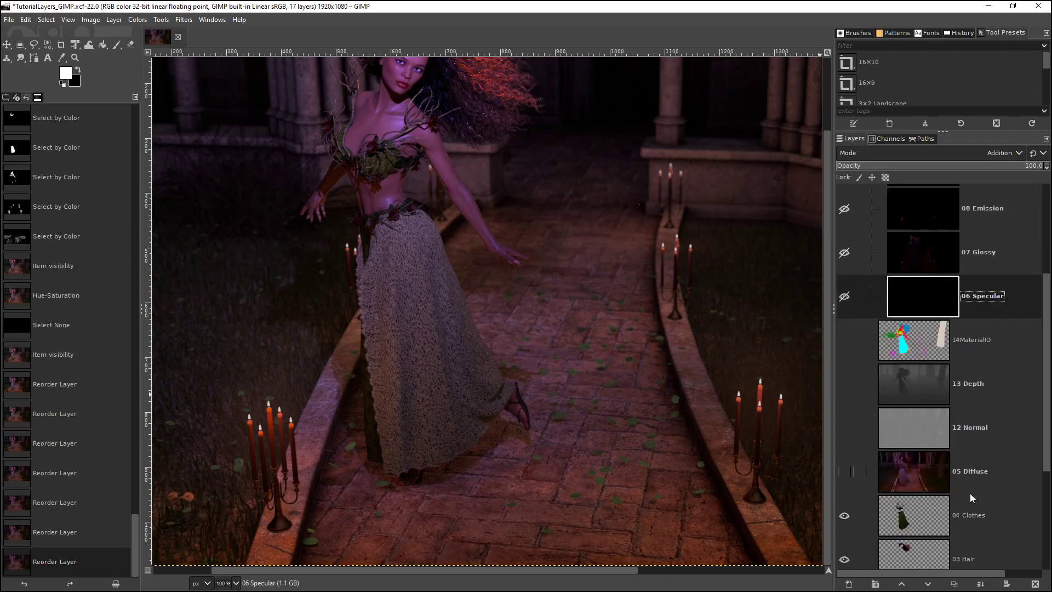
Move the 04 Clothes and 03 Hair layers into the EXRs group below 06 Specular.
{"action": "left_click_drag", "start_coordinate": [969, 509], "coordinate": [955, 304]}
{"action": "scroll", "coordinate": [971, 472], "scroll_direction": "down", "scroll_amount": 2}
{"action": "left_click_drag", "start_coordinate": [977, 477], "coordinate": [966, 273]}
{"action": "scroll", "coordinate": [976, 453], "scroll_direction": "down", "scroll_amount": 2}
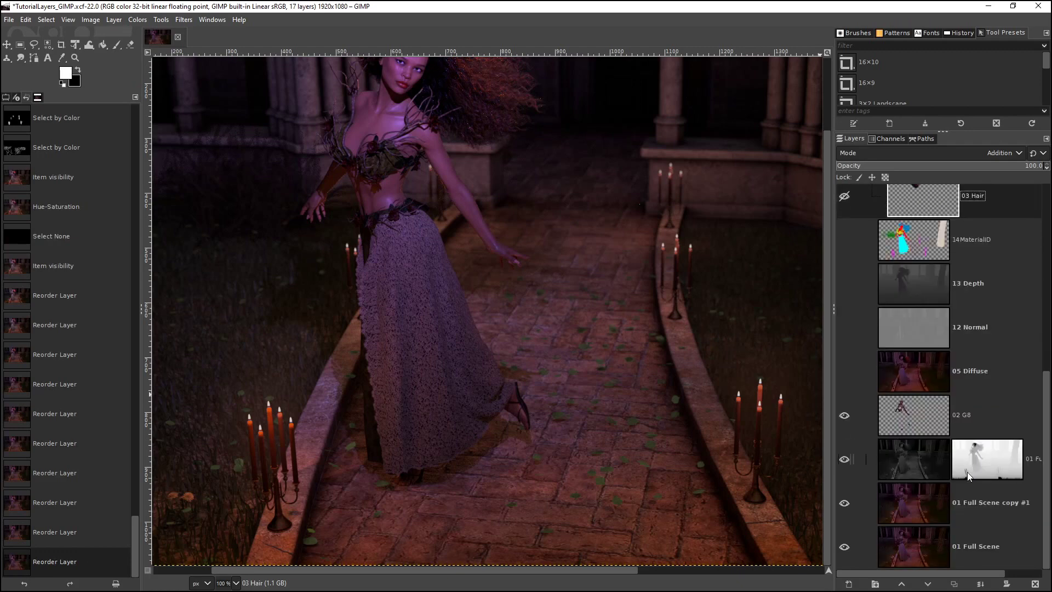
Move 02 G8, the masked 01 Full Scene copy and 01 Full Scene copy #1 into the EXRs group below 03 Hair.
{"action": "left_click_drag", "start_coordinate": [974, 419], "coordinate": [957, 207]}
{"action": "left_click_drag", "start_coordinate": [936, 464], "coordinate": [933, 268]}
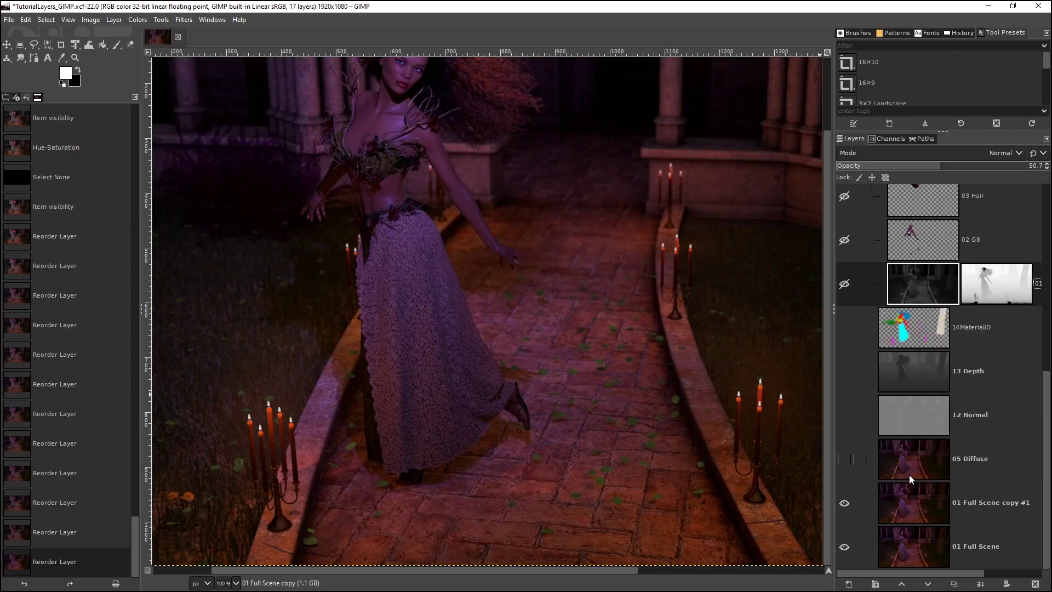
{"action": "left_click_drag", "start_coordinate": [912, 503], "coordinate": [929, 309]}
Toggle the EXRs group's visibility on and off, then collapse the group.
{"action": "scroll", "coordinate": [936, 314], "scroll_direction": "up", "scroll_amount": 8}
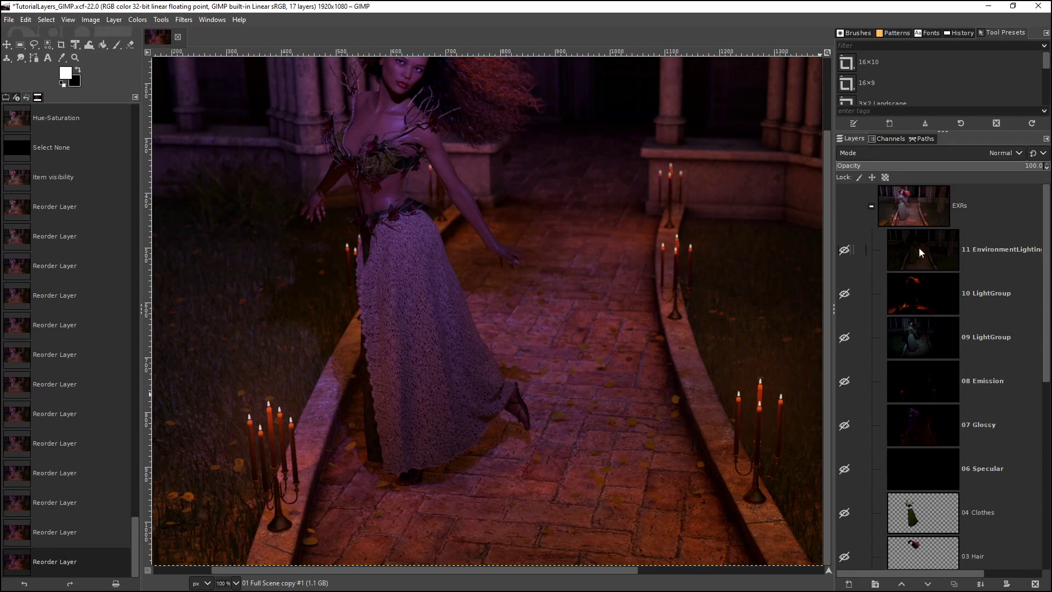
{"action": "left_click", "coordinate": [850, 207]}
{"action": "left_click", "coordinate": [848, 206]}
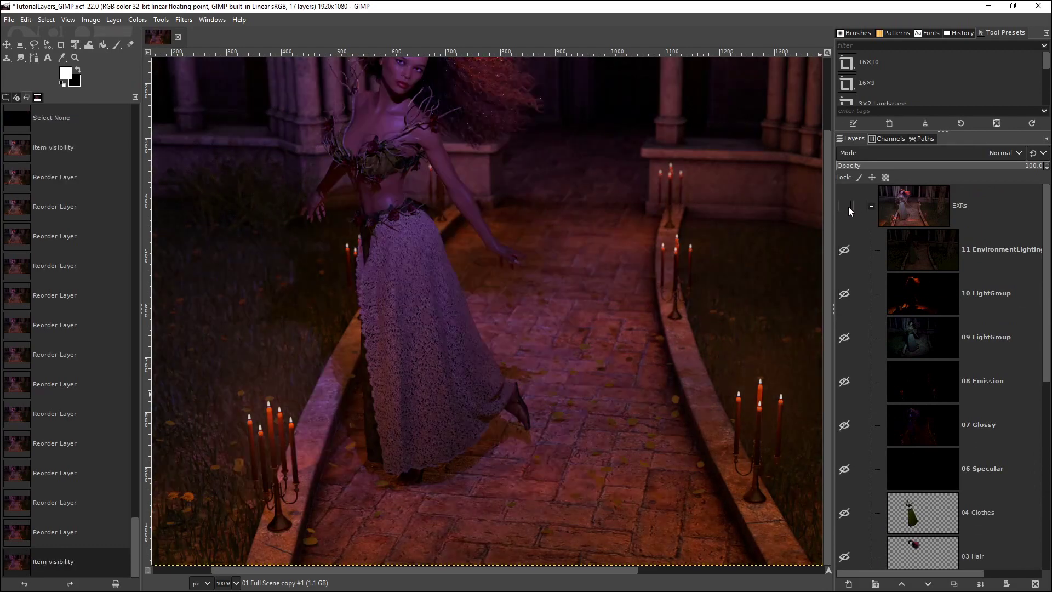
{"action": "left_click", "coordinate": [871, 207]}
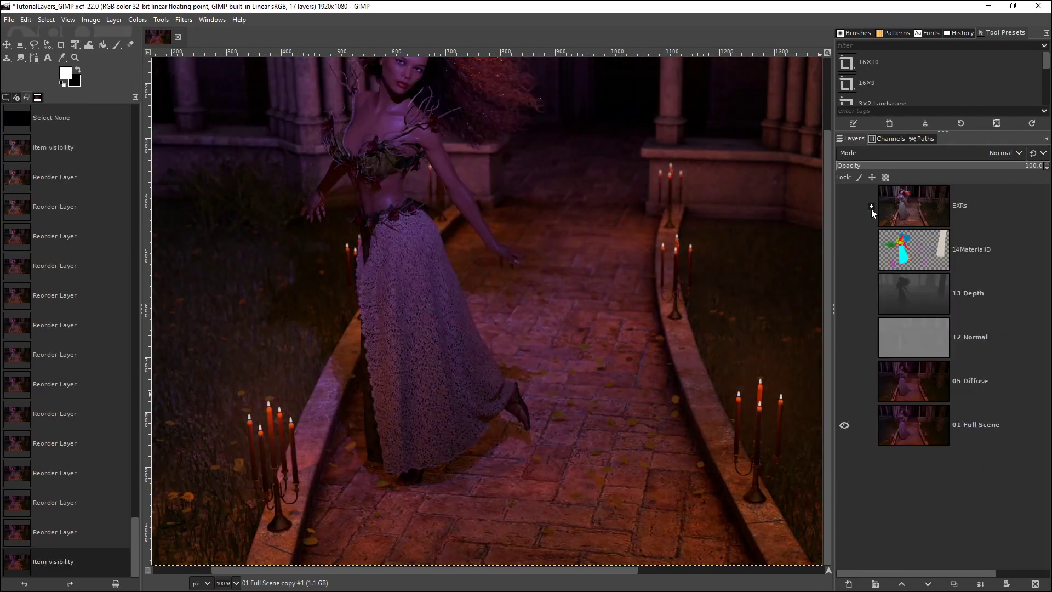
Select the 01 Full Scene layer and toggle the EXRs group to compare the edited composite with the original render, leaving the group shown.
{"action": "scroll", "coordinate": [573, 329], "scroll_direction": "up", "scroll_amount": 3}
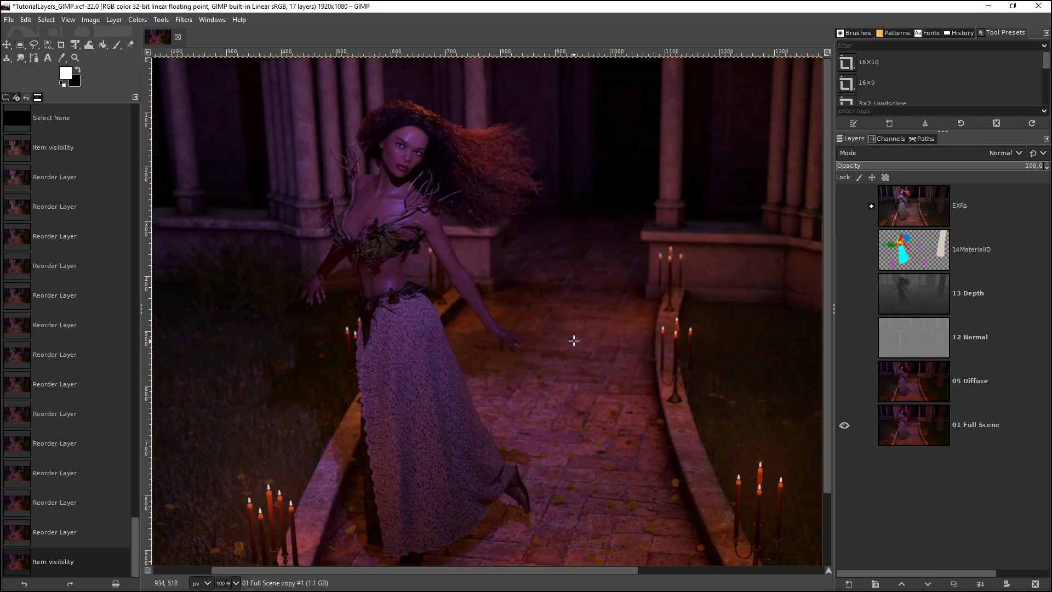
{"action": "left_click", "coordinate": [75, 58]}
{"action": "left_click", "coordinate": [372, 231], "text": "ctrl"}
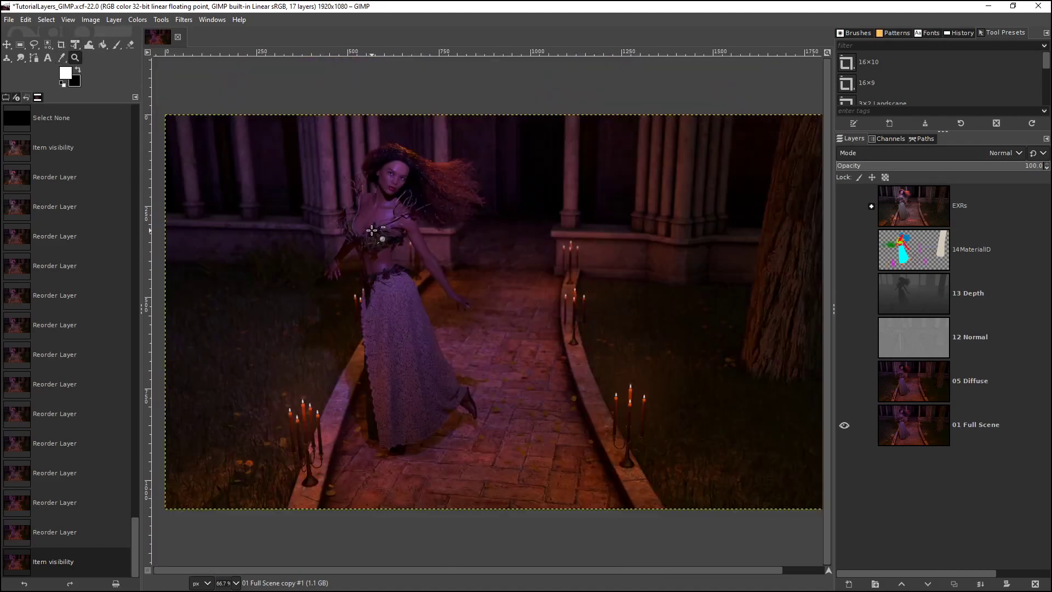
{"action": "left_click", "coordinate": [917, 422]}
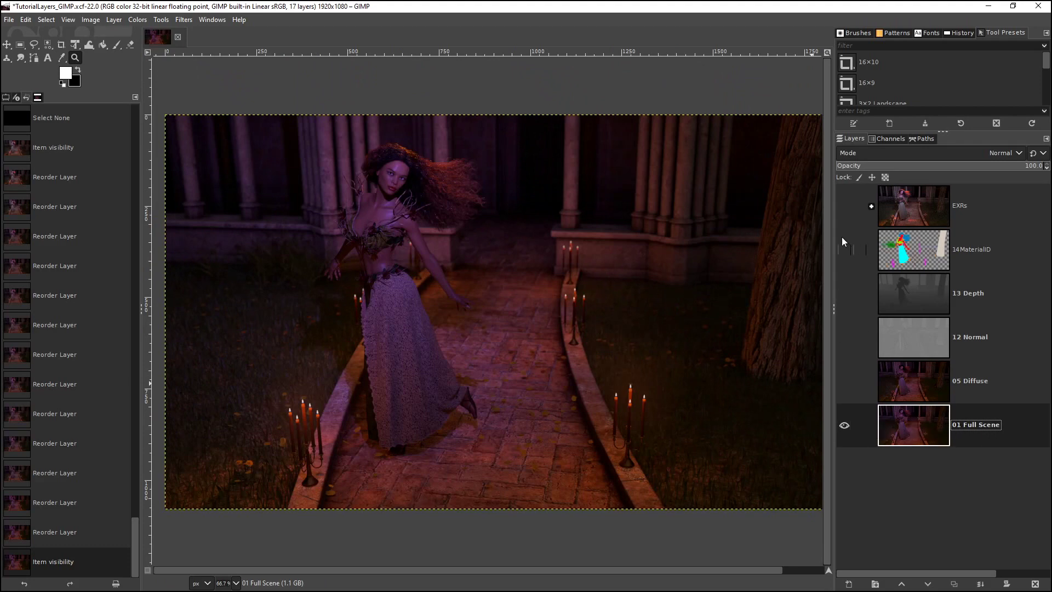
{"action": "left_click", "coordinate": [843, 207]}
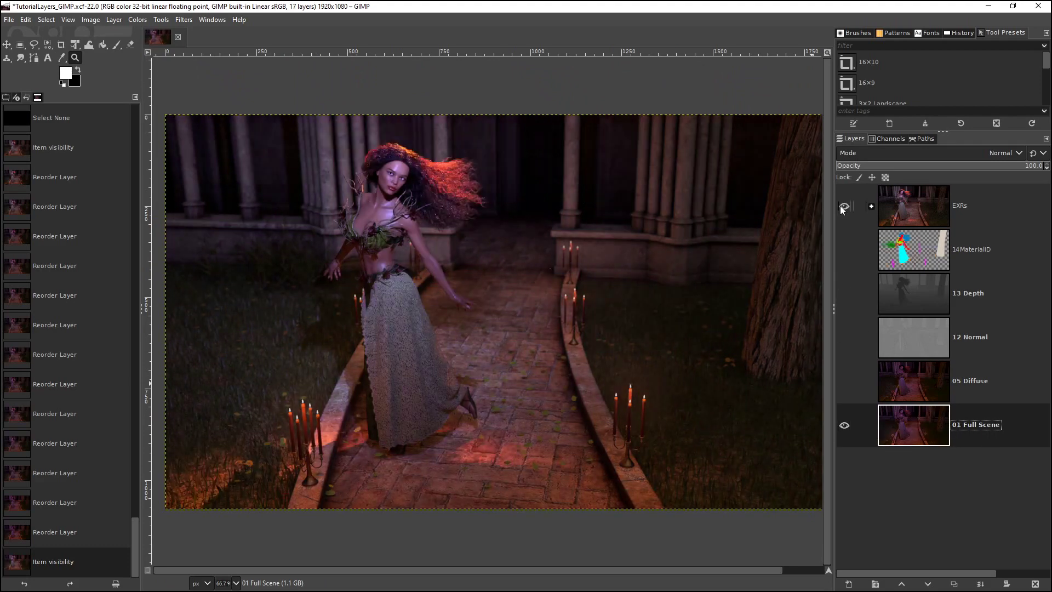
{"action": "left_click", "coordinate": [843, 207]}
{"action": "left_click", "coordinate": [844, 207]}
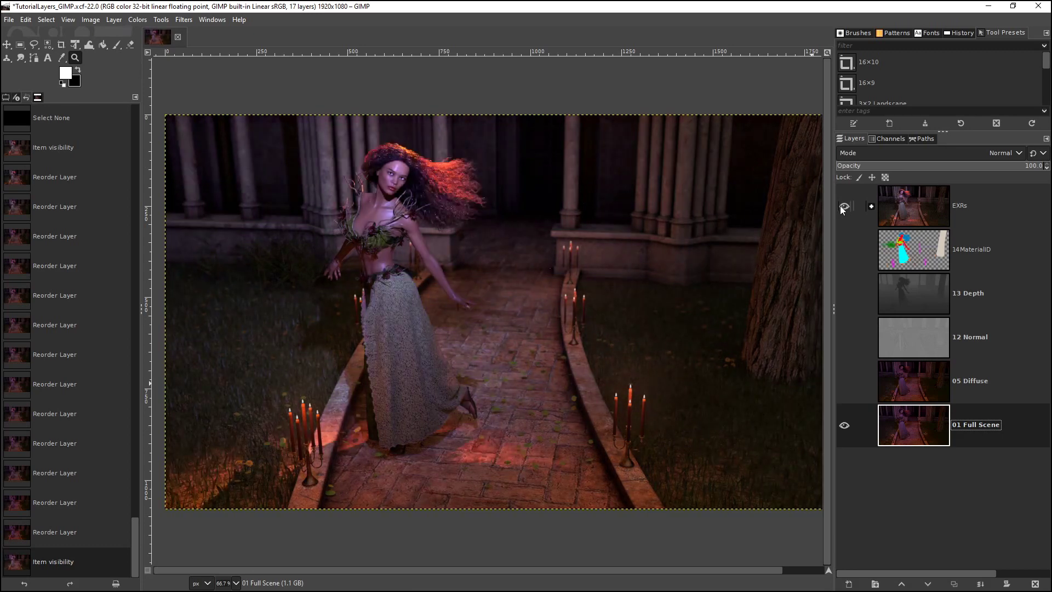